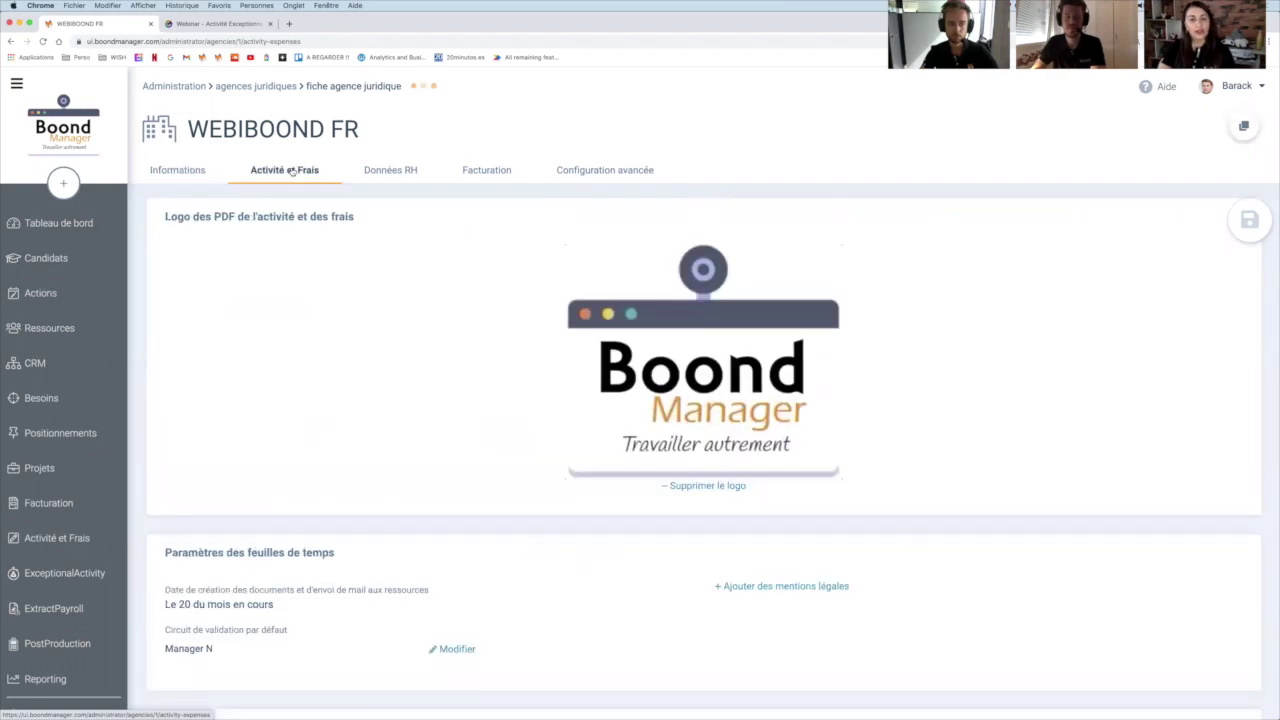
Expand the agency's timesheet work unit types and look through the full list
{"action": "scroll", "coordinate": [421, 311], "scroll_direction": "down", "scroll_amount": 3}
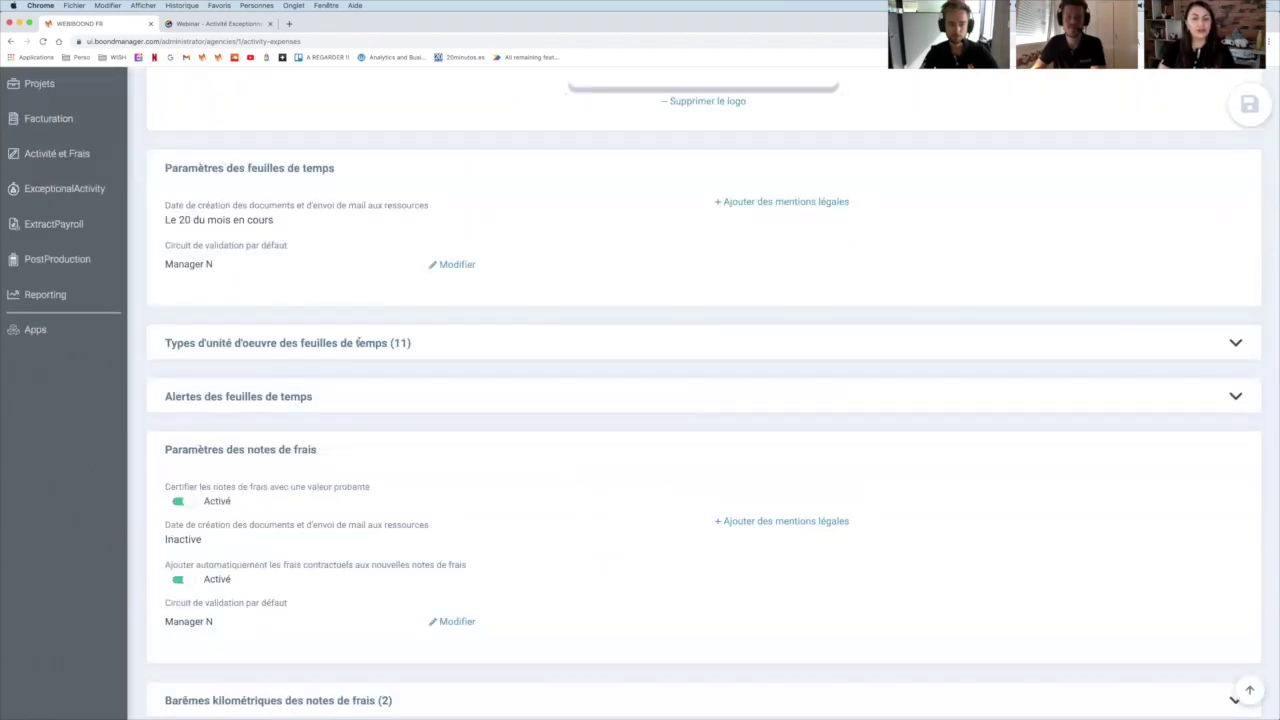
{"action": "left_click", "coordinate": [357, 343]}
{"action": "scroll", "coordinate": [411, 392], "scroll_direction": "down", "scroll_amount": 1}
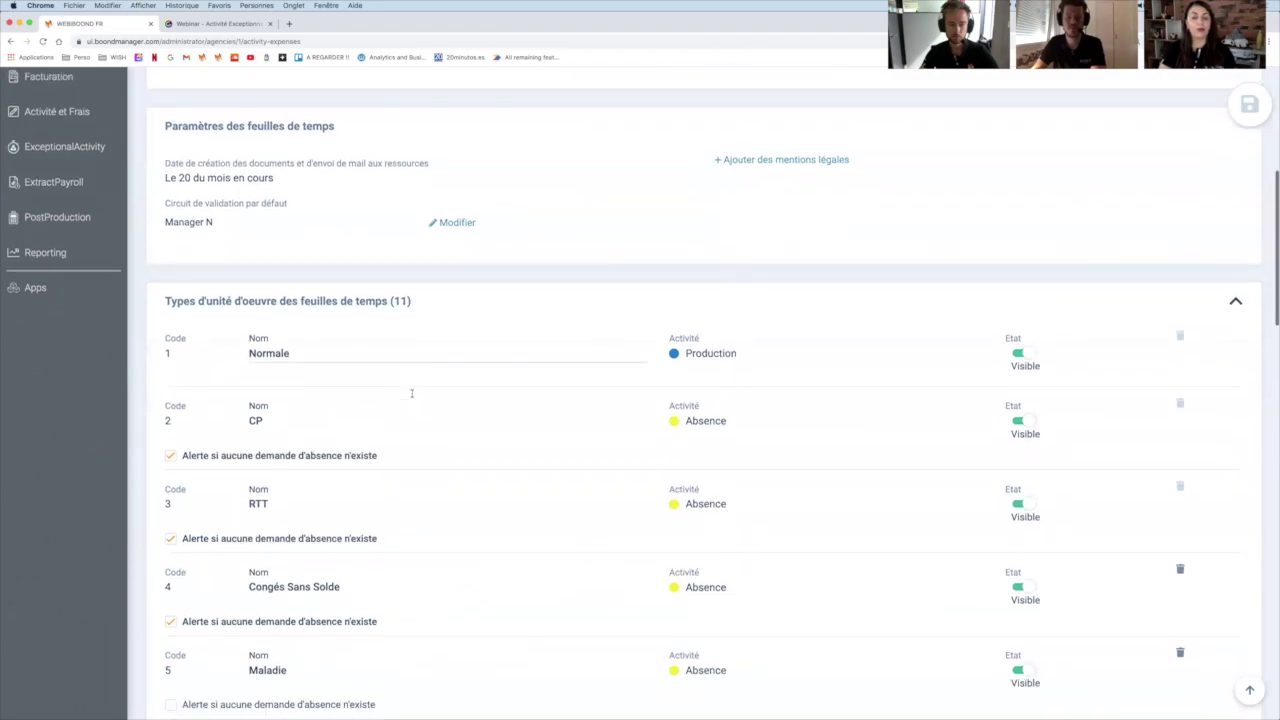
{"action": "scroll", "coordinate": [411, 393], "scroll_direction": "down", "scroll_amount": 2}
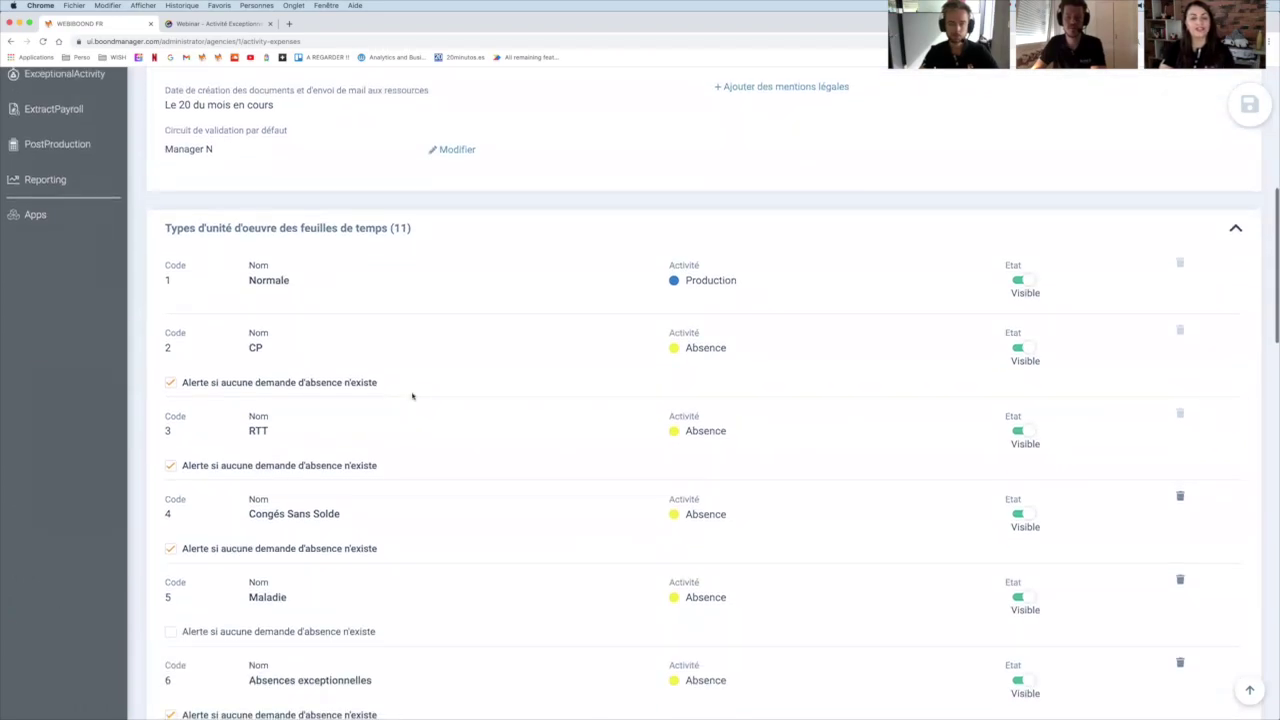
{"action": "scroll", "coordinate": [411, 395], "scroll_direction": "down", "scroll_amount": 1}
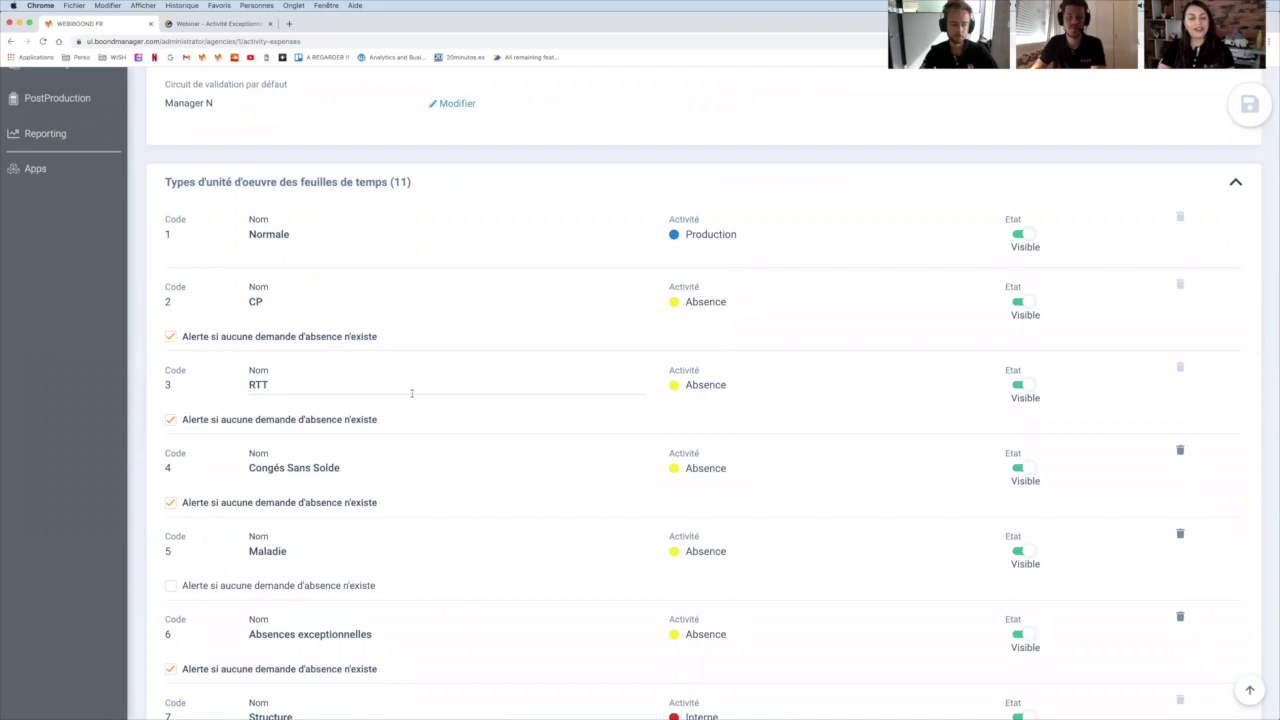
{"action": "scroll", "coordinate": [411, 394], "scroll_direction": "down", "scroll_amount": 3}
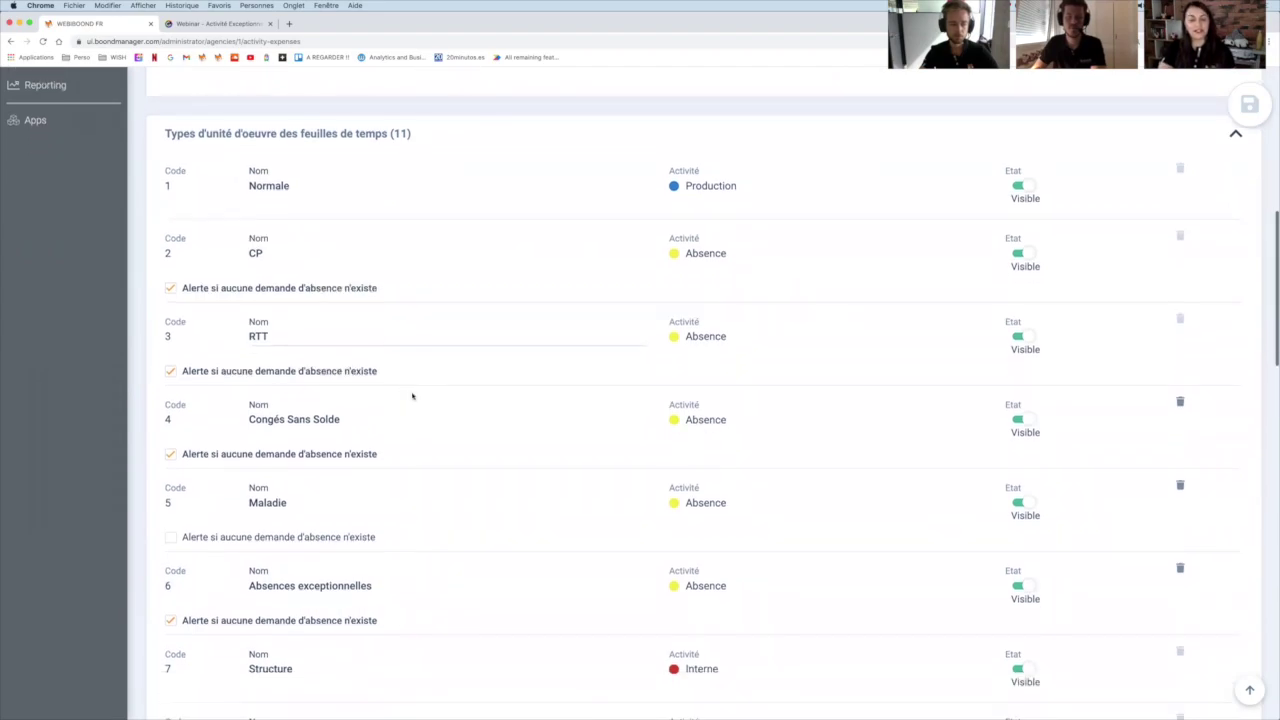
{"action": "scroll", "coordinate": [411, 395], "scroll_direction": "down", "scroll_amount": 9}
Check the names and activity types of the Astreintes and Interventions work units
{"action": "left_click_drag", "start_coordinate": [323, 393], "coordinate": [243, 394]}
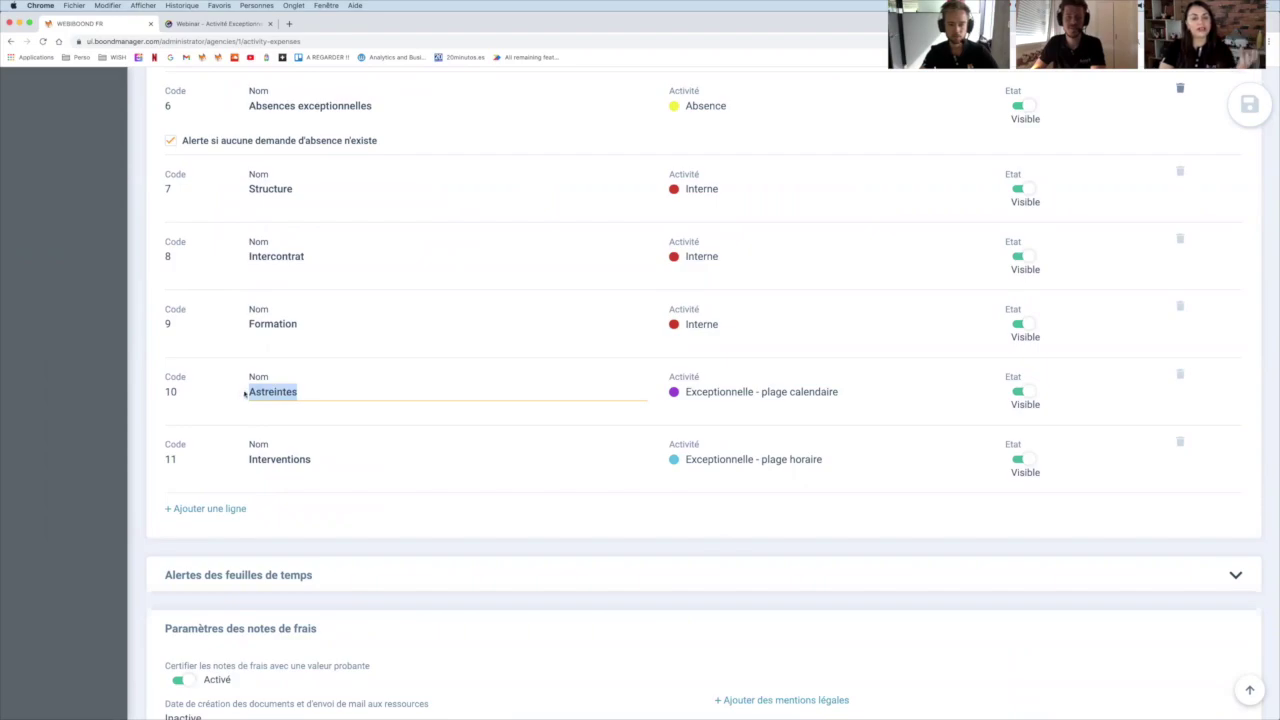
{"action": "left_click_drag", "start_coordinate": [846, 398], "coordinate": [684, 400]}
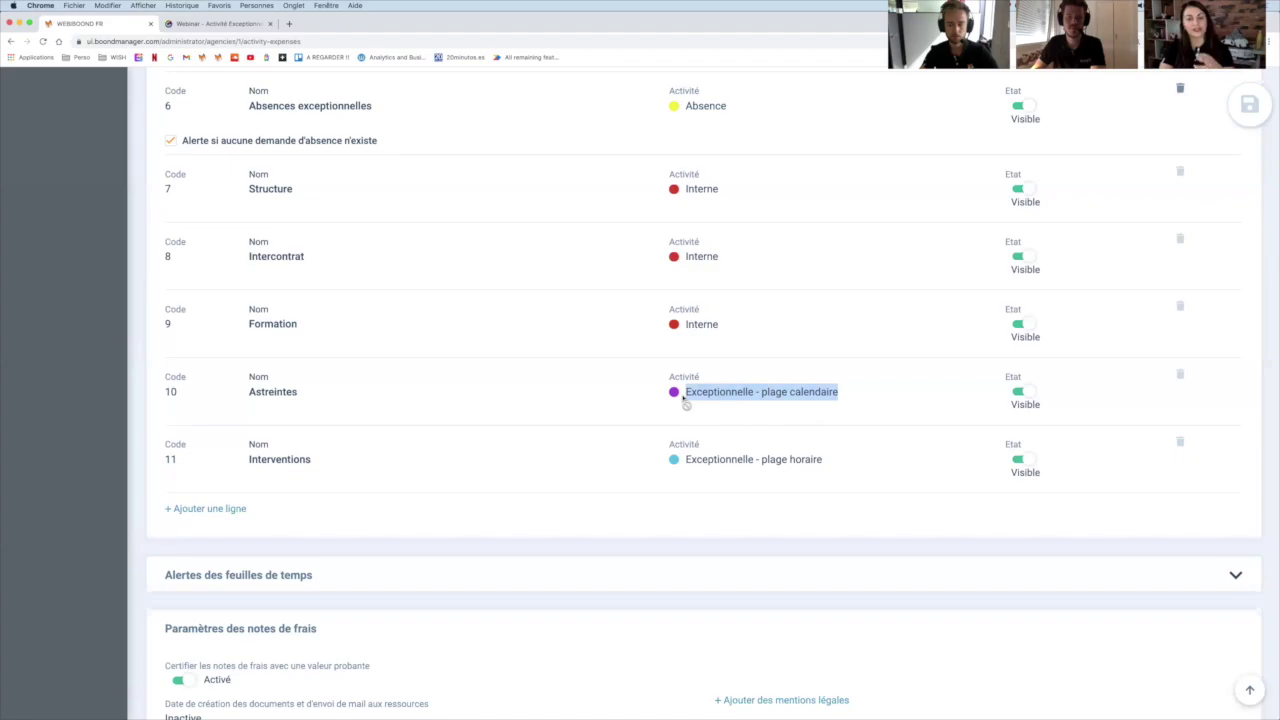
{"action": "left_click_drag", "start_coordinate": [318, 460], "coordinate": [249, 459]}
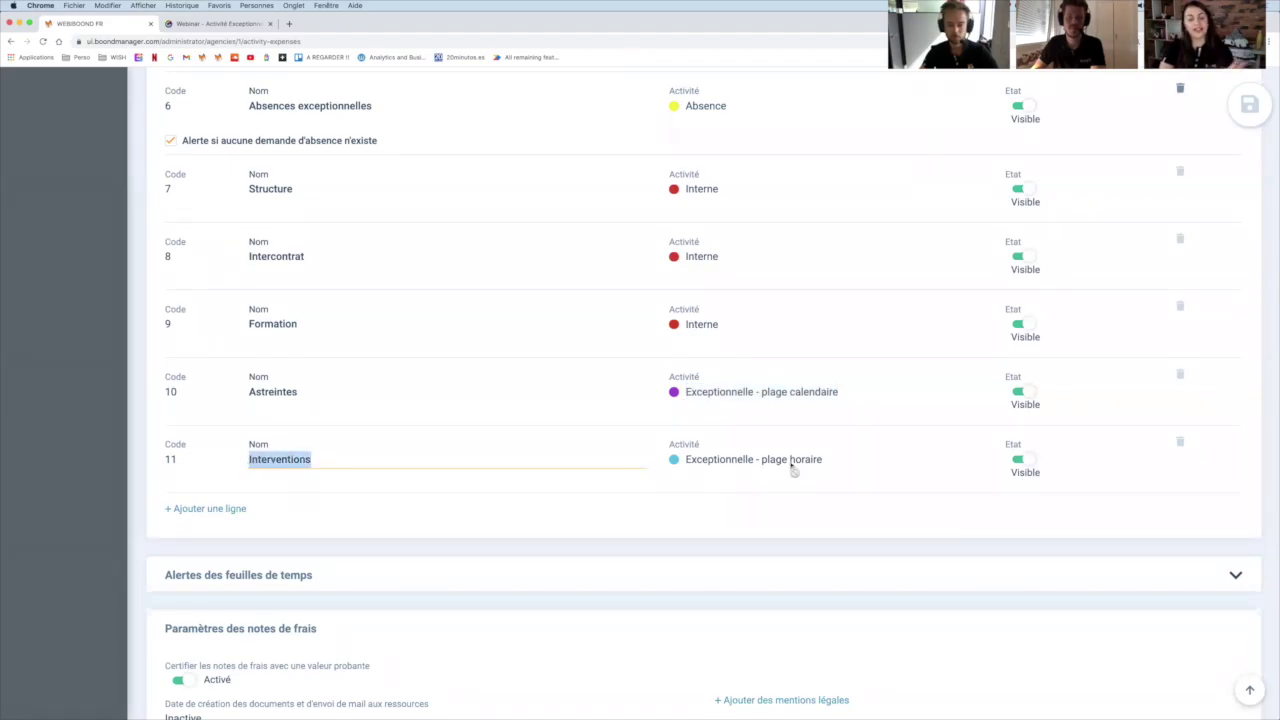
{"action": "left_click_drag", "start_coordinate": [826, 462], "coordinate": [687, 466]}
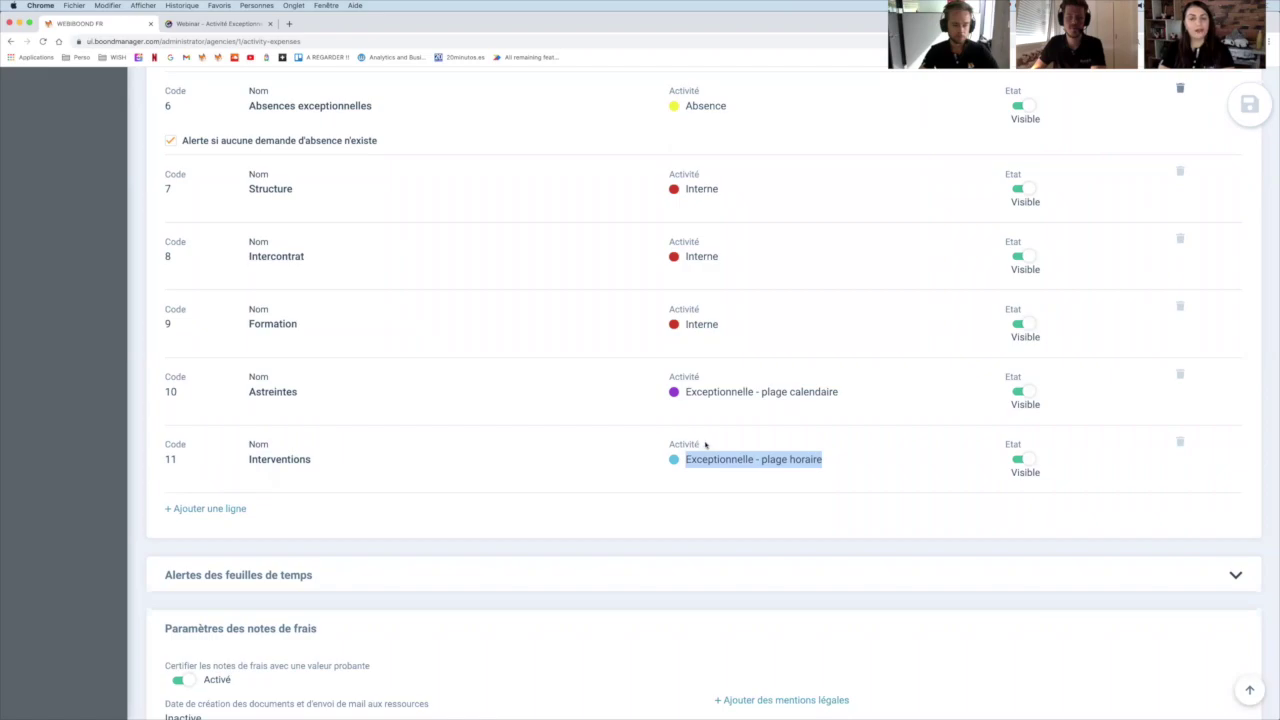
Open the agency's HR data and examine the frequency and charge coefficient of the Prime d'Activité Exceptionnelle advantage
{"action": "scroll", "coordinate": [563, 224], "scroll_direction": "up", "scroll_amount": 6}
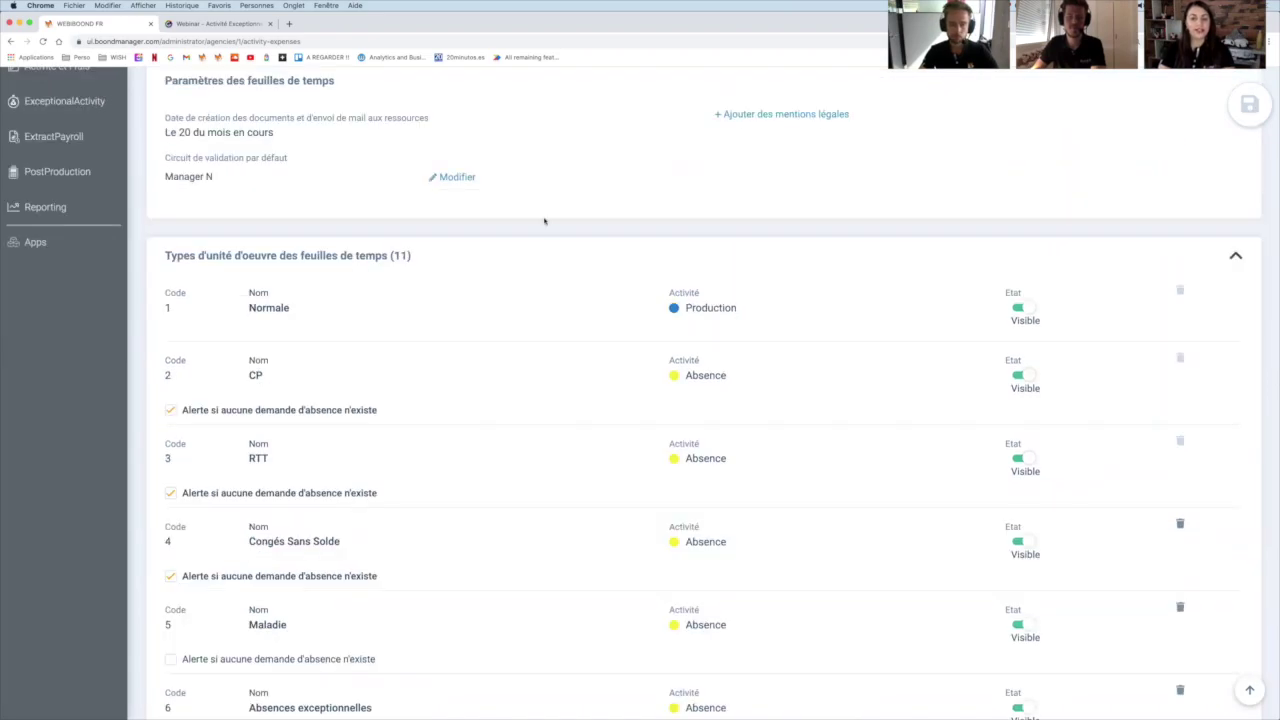
{"action": "scroll", "coordinate": [544, 221], "scroll_direction": "up", "scroll_amount": 4}
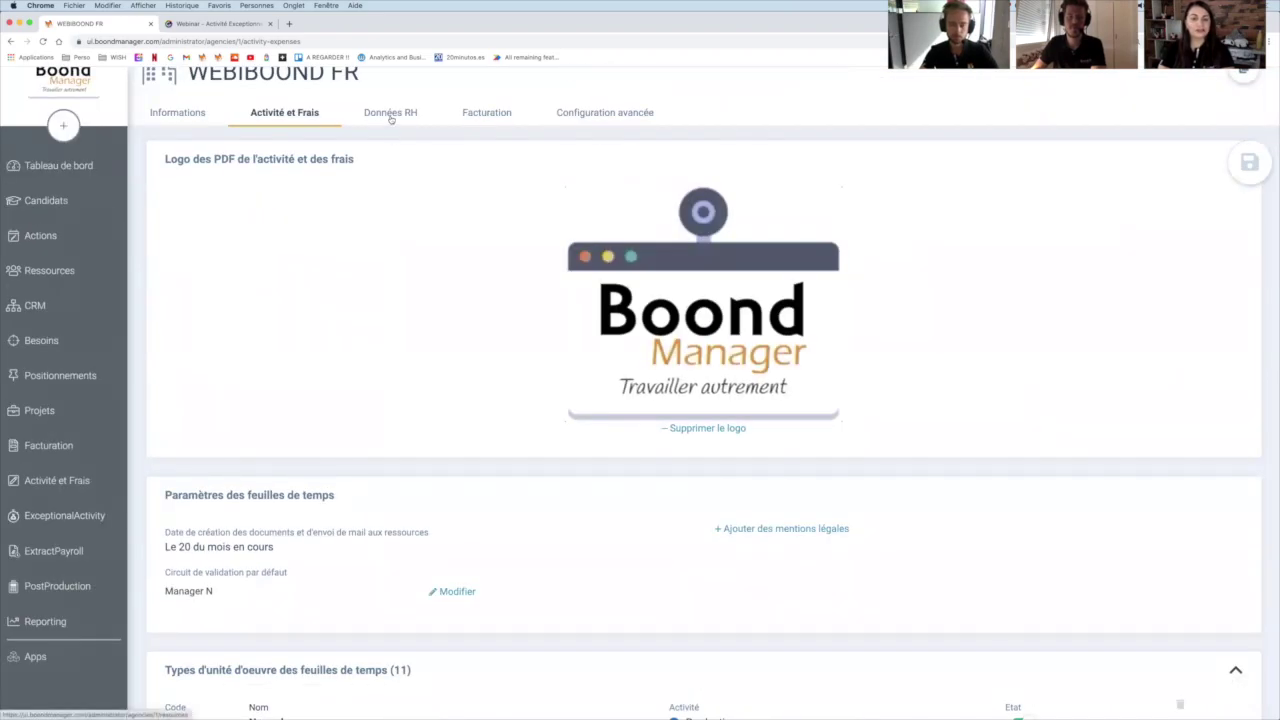
{"action": "left_click", "coordinate": [390, 116]}
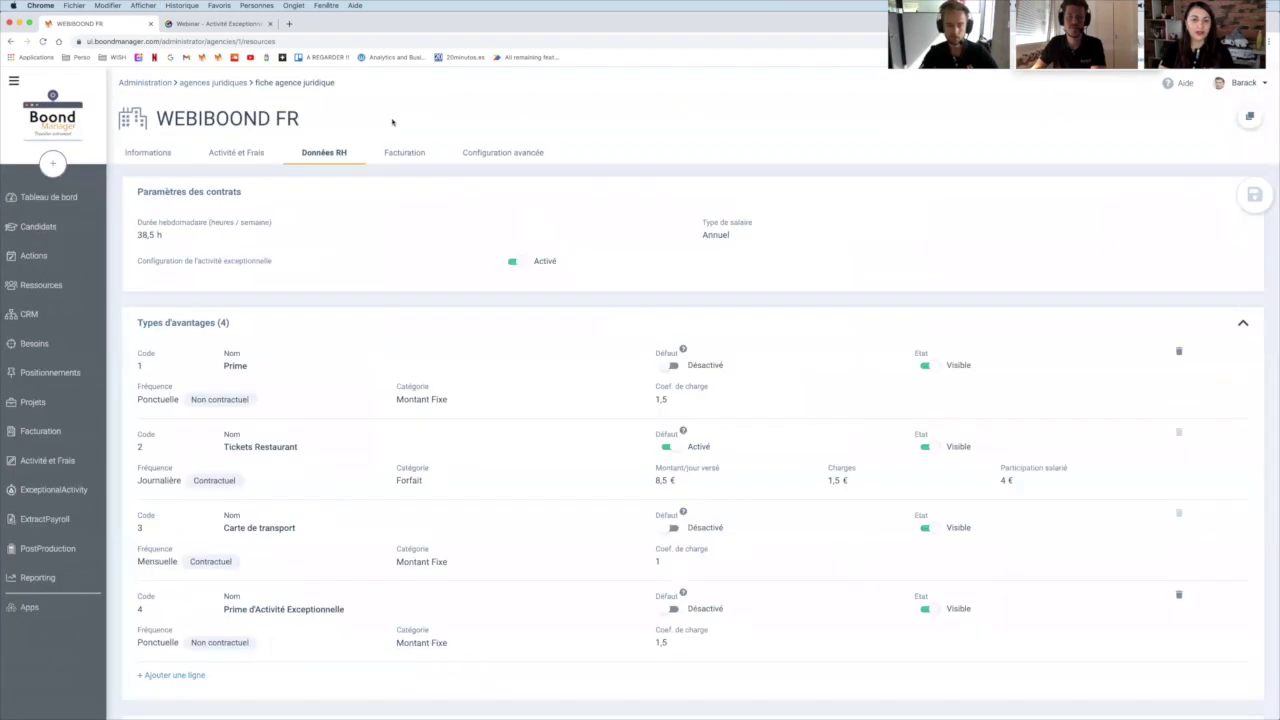
{"action": "scroll", "coordinate": [434, 296], "scroll_direction": "down", "scroll_amount": 1}
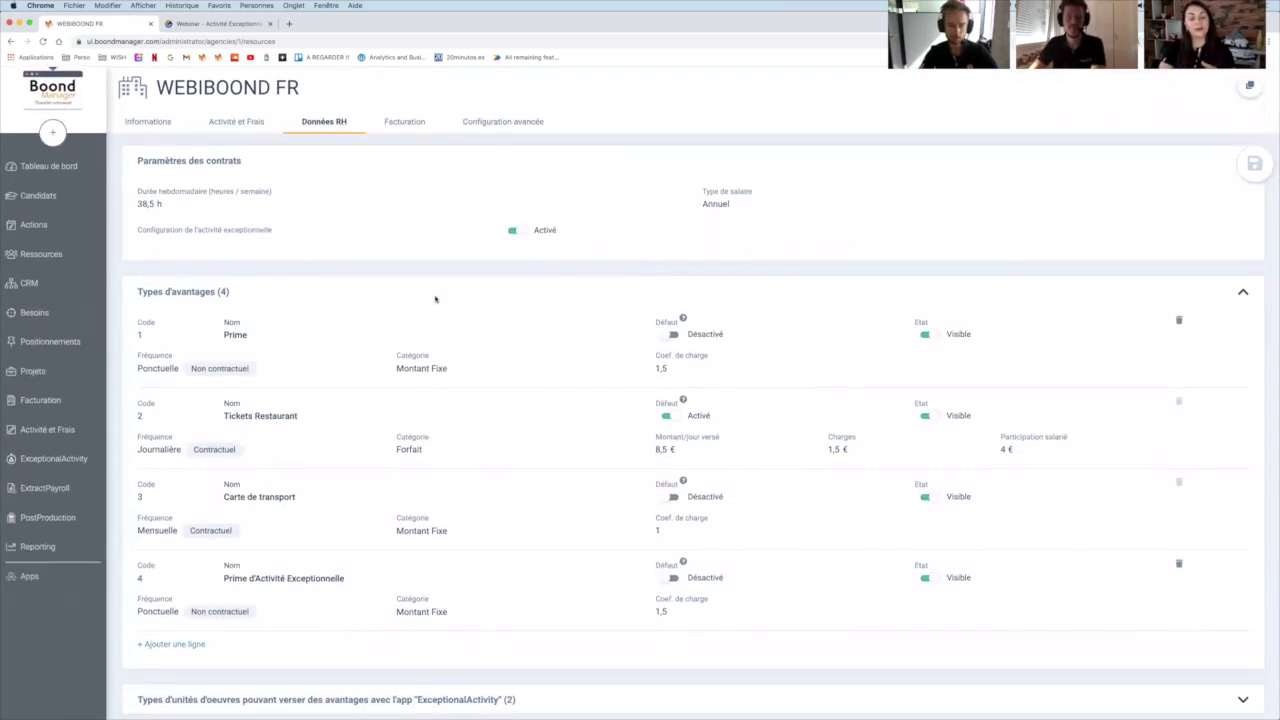
{"action": "scroll", "coordinate": [435, 298], "scroll_direction": "down", "scroll_amount": 5}
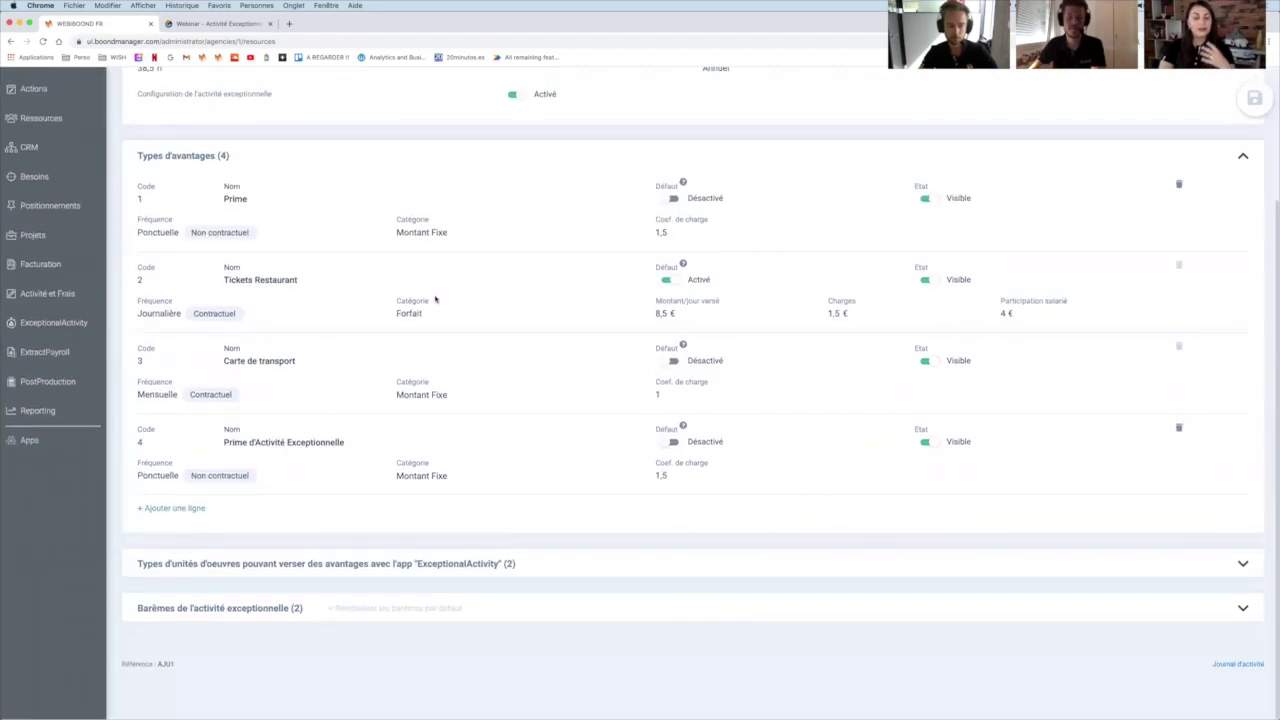
{"action": "left_click_drag", "start_coordinate": [346, 442], "coordinate": [224, 443]}
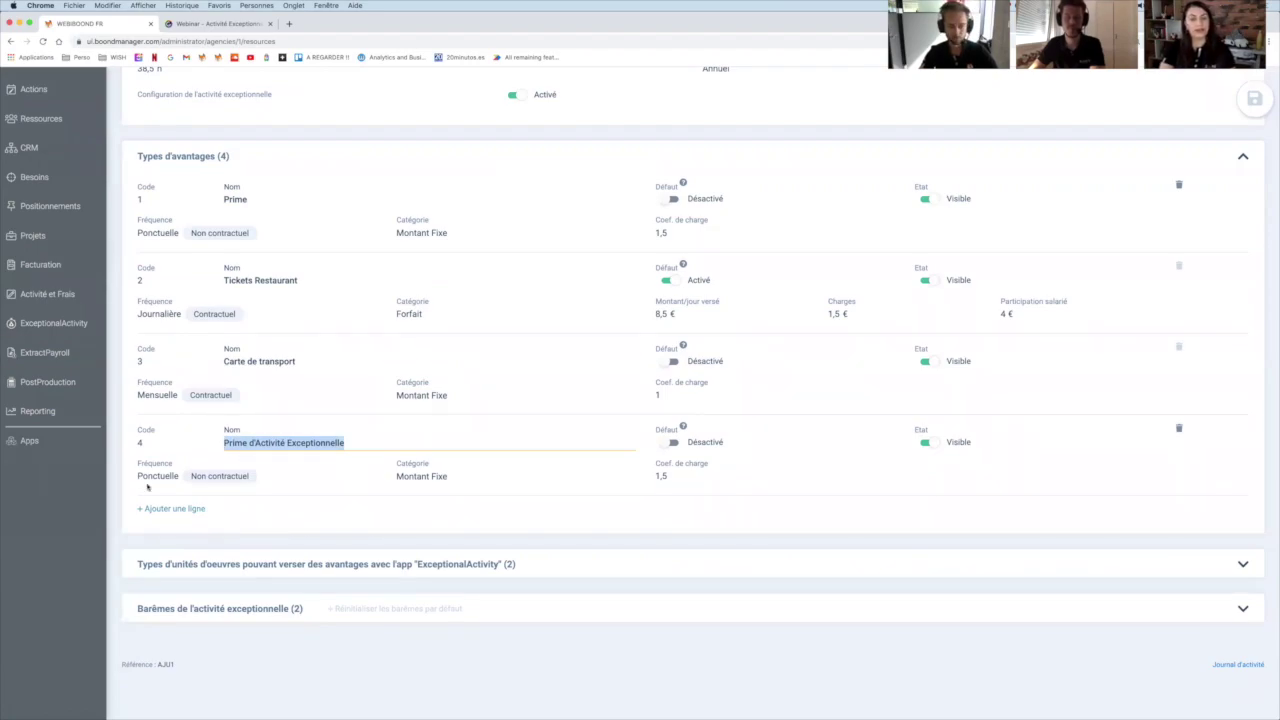
{"action": "left_click", "coordinate": [297, 523]}
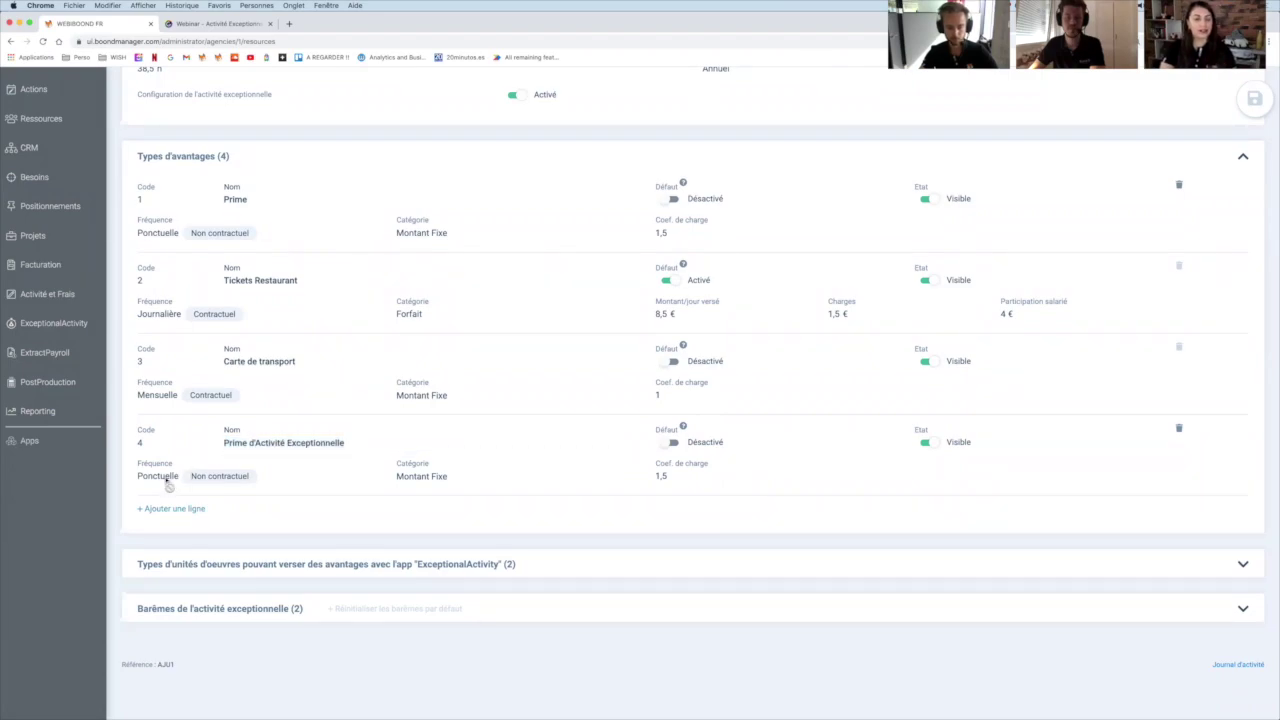
{"action": "mouse_move", "coordinate": [155, 486]}
{"action": "left_mouse_down"}
{"action": "mouse_move", "coordinate": [123, 484]}
{"action": "mouse_move", "coordinate": [137, 486]}
{"action": "left_mouse_up"}
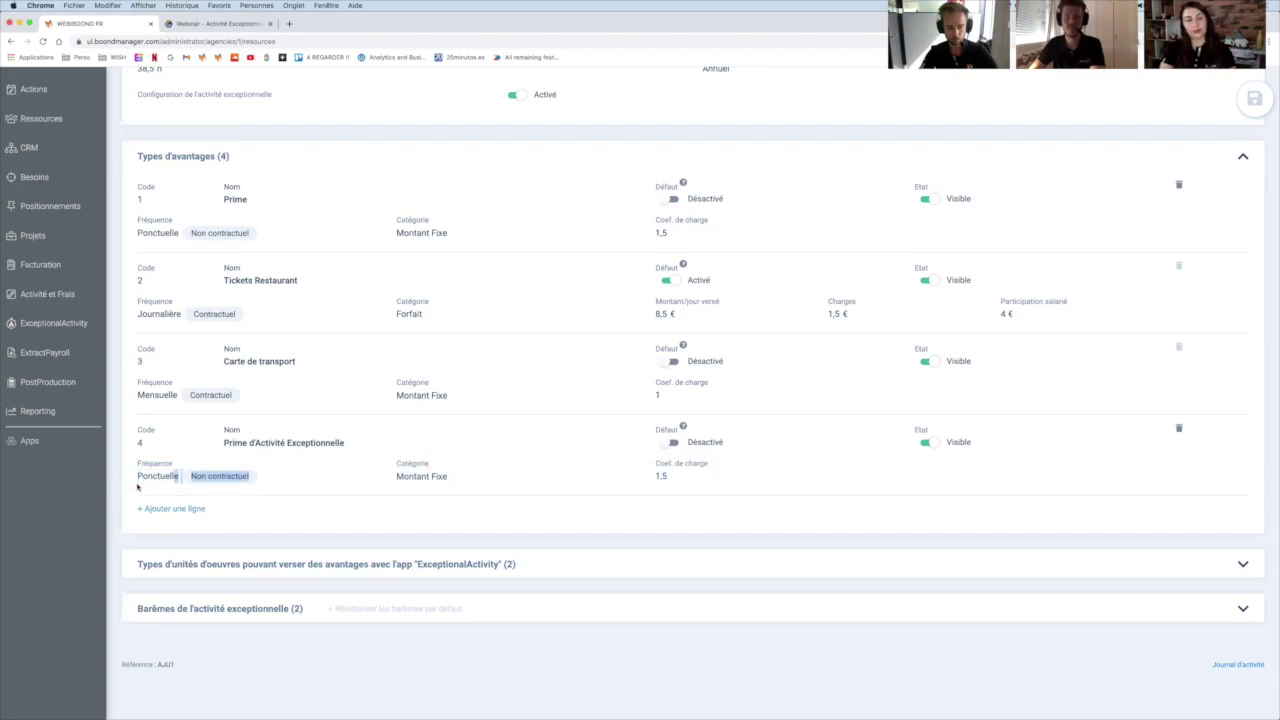
{"action": "double_click", "coordinate": [157, 484]}
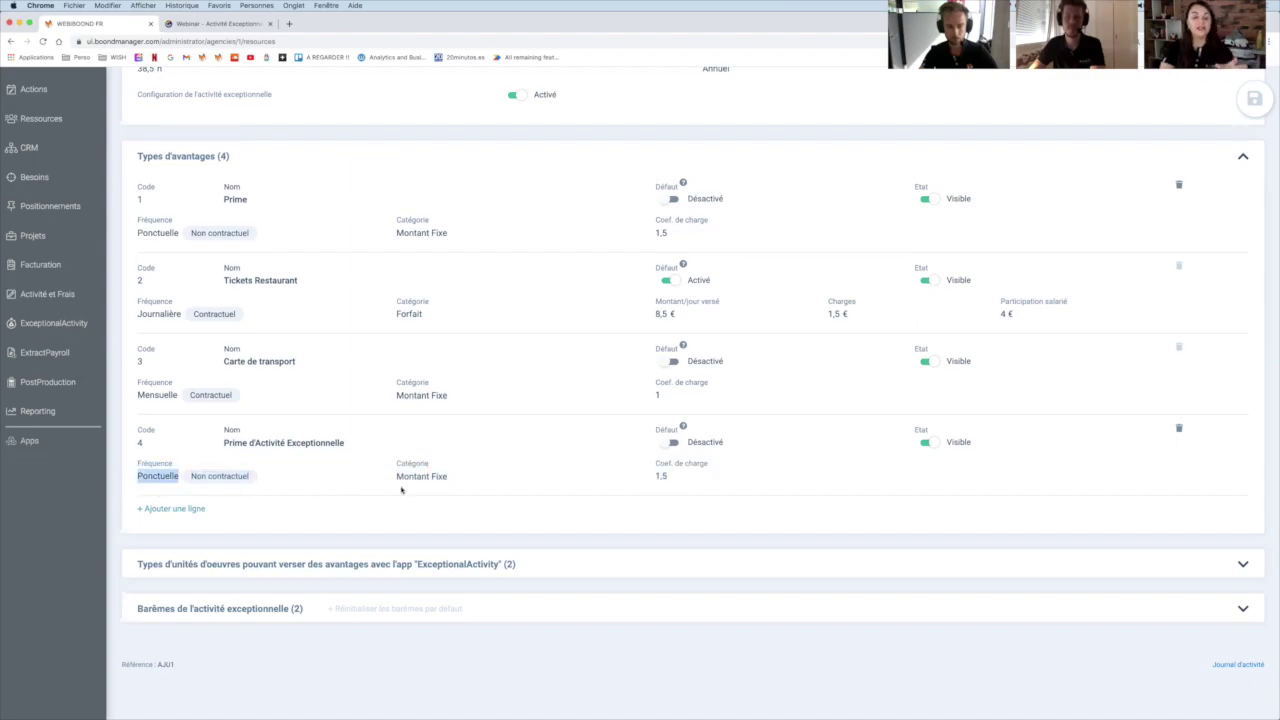
{"action": "left_click", "coordinate": [668, 478]}
{"action": "left_click_drag", "start_coordinate": [666, 479], "coordinate": [654, 479]}
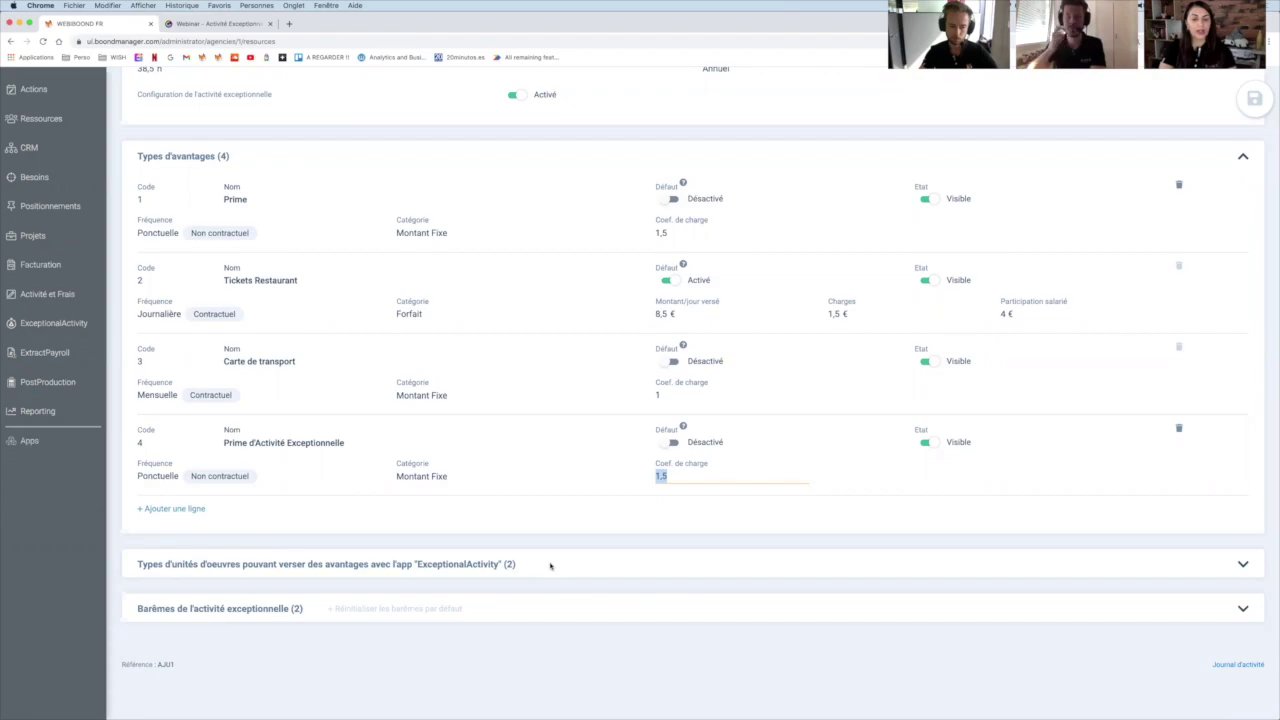
Expand the work unit types that can pay advantages through ExceptionalActivity and check the unit options of the Interventions row
{"action": "left_click", "coordinate": [549, 566]}
{"action": "scroll", "coordinate": [540, 537], "scroll_direction": "down", "scroll_amount": 2}
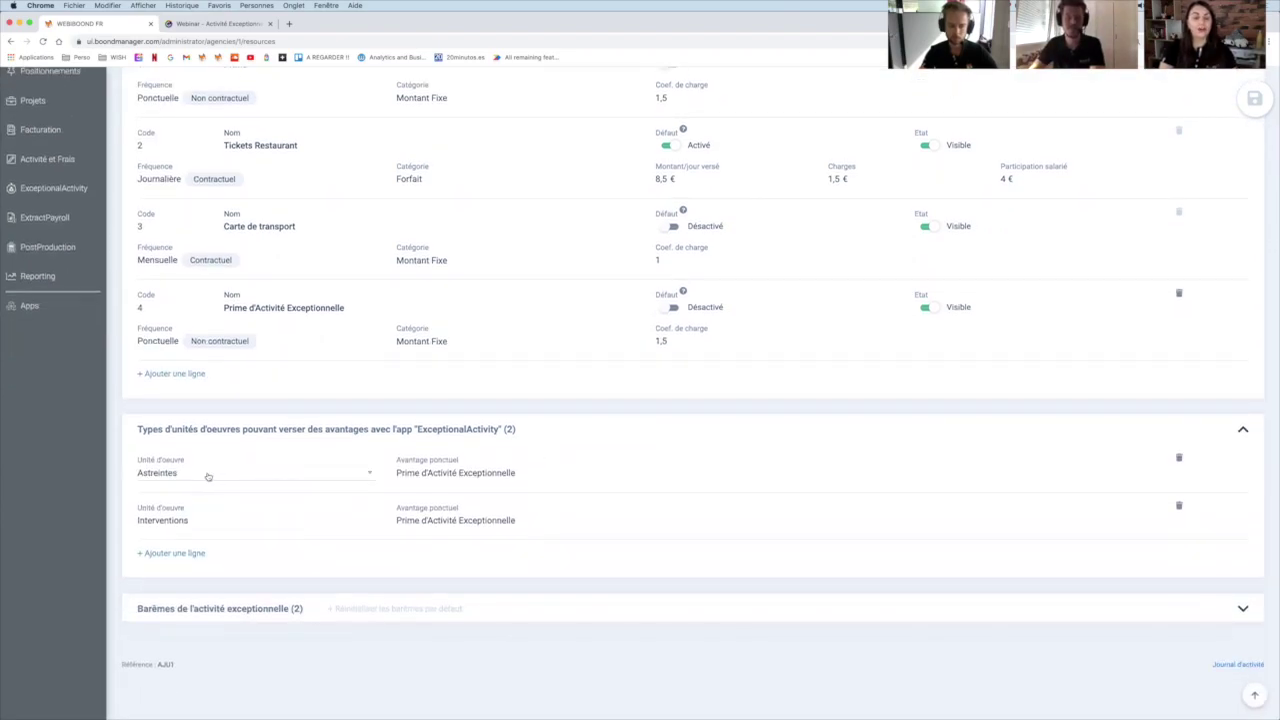
{"action": "left_click", "coordinate": [197, 522]}
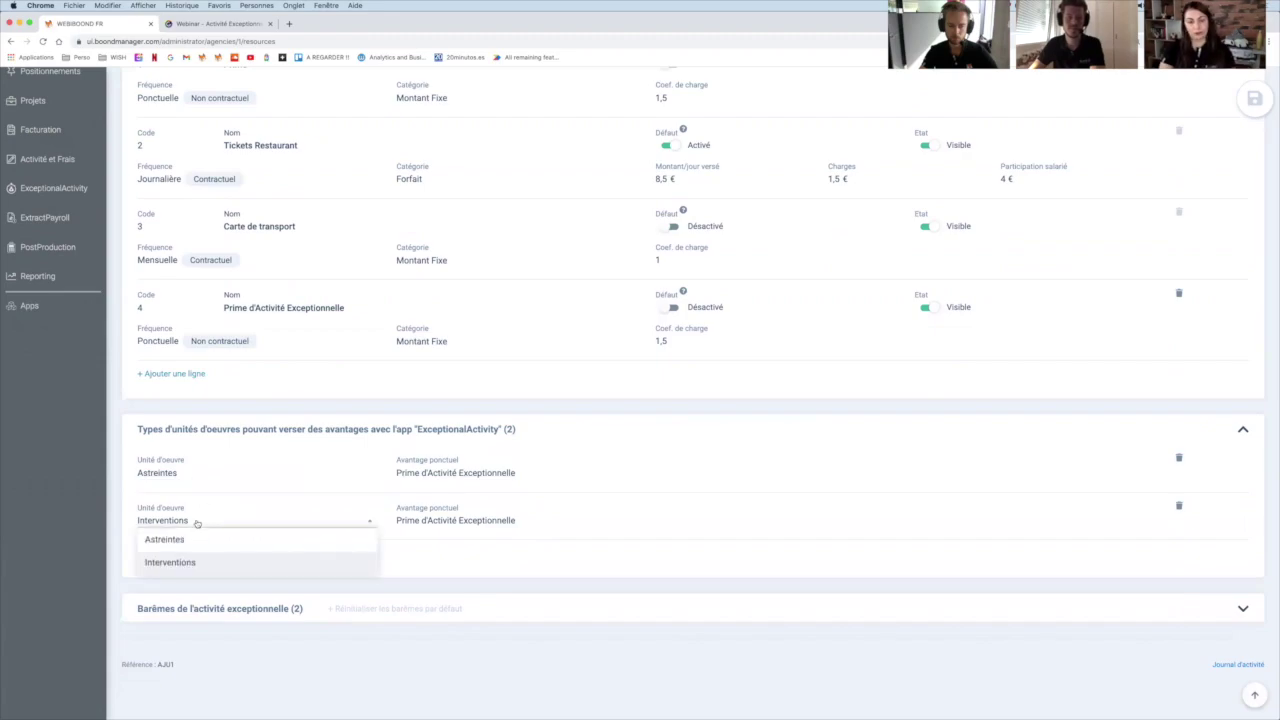
{"action": "left_click", "coordinate": [197, 522]}
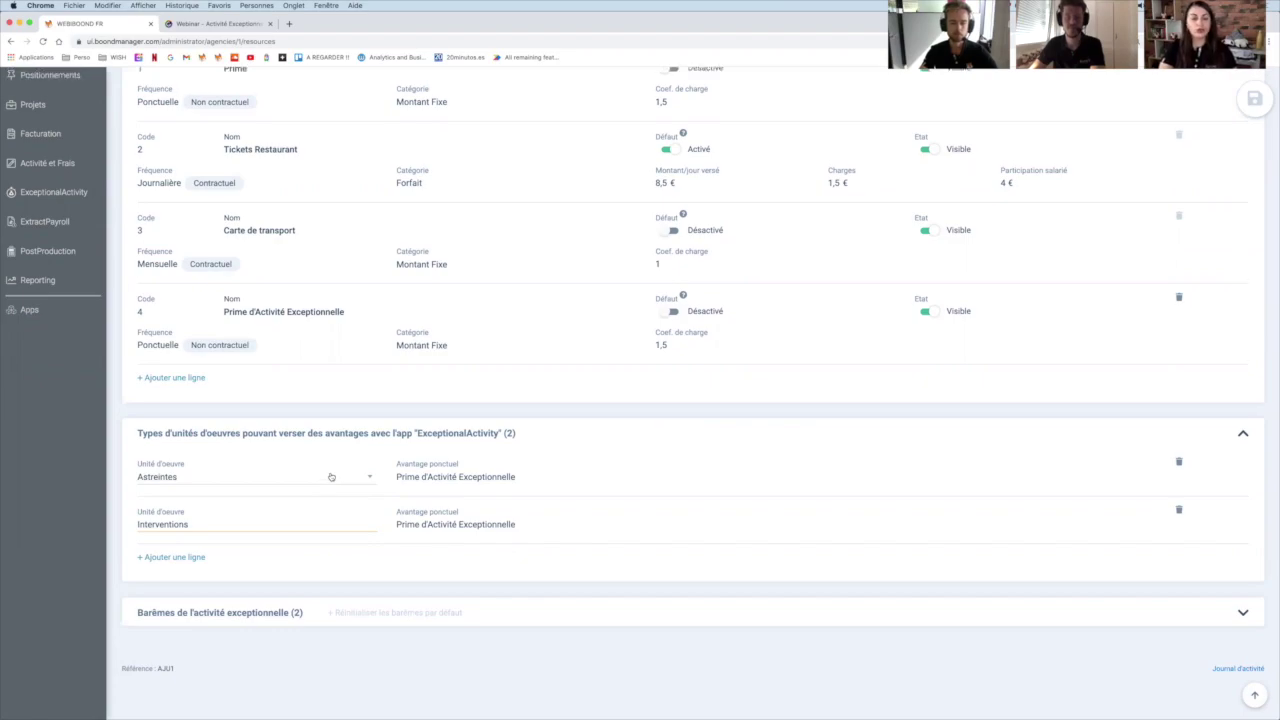
Check the exceptional activity configuration setting in the agency's contract parameters
{"action": "scroll", "coordinate": [331, 476], "scroll_direction": "up", "scroll_amount": 5}
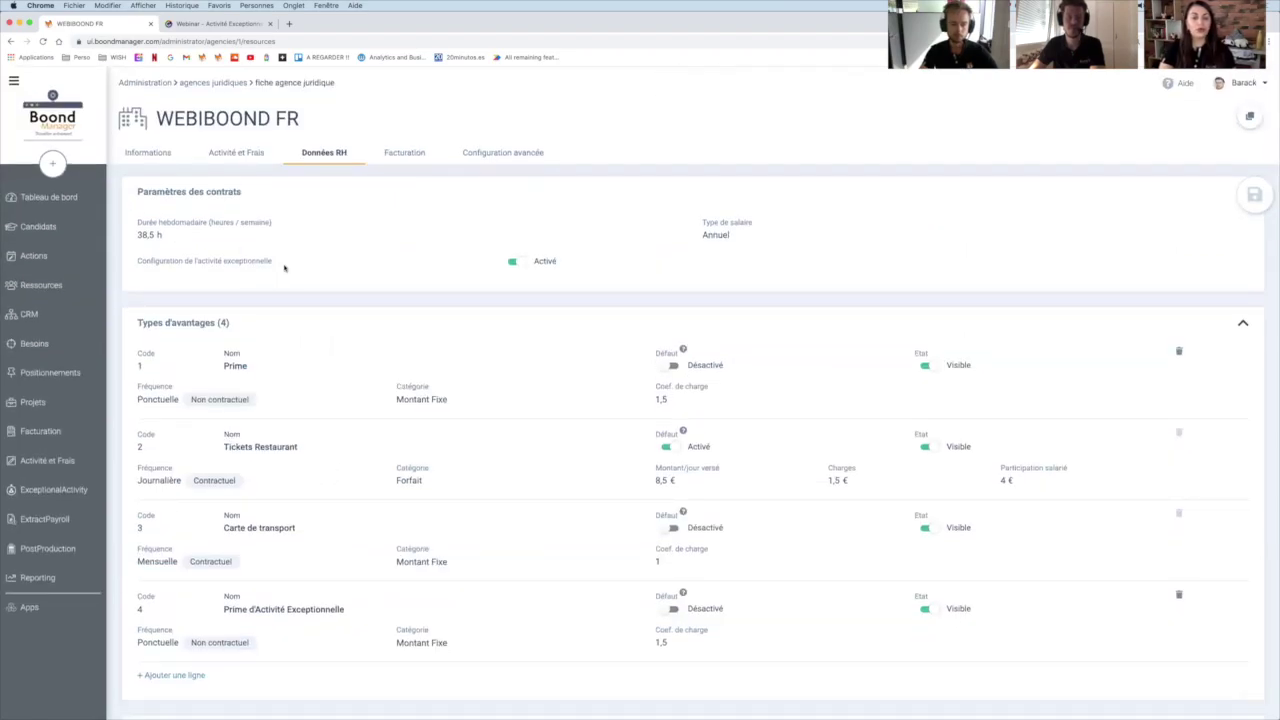
{"action": "left_click_drag", "start_coordinate": [272, 262], "coordinate": [143, 263]}
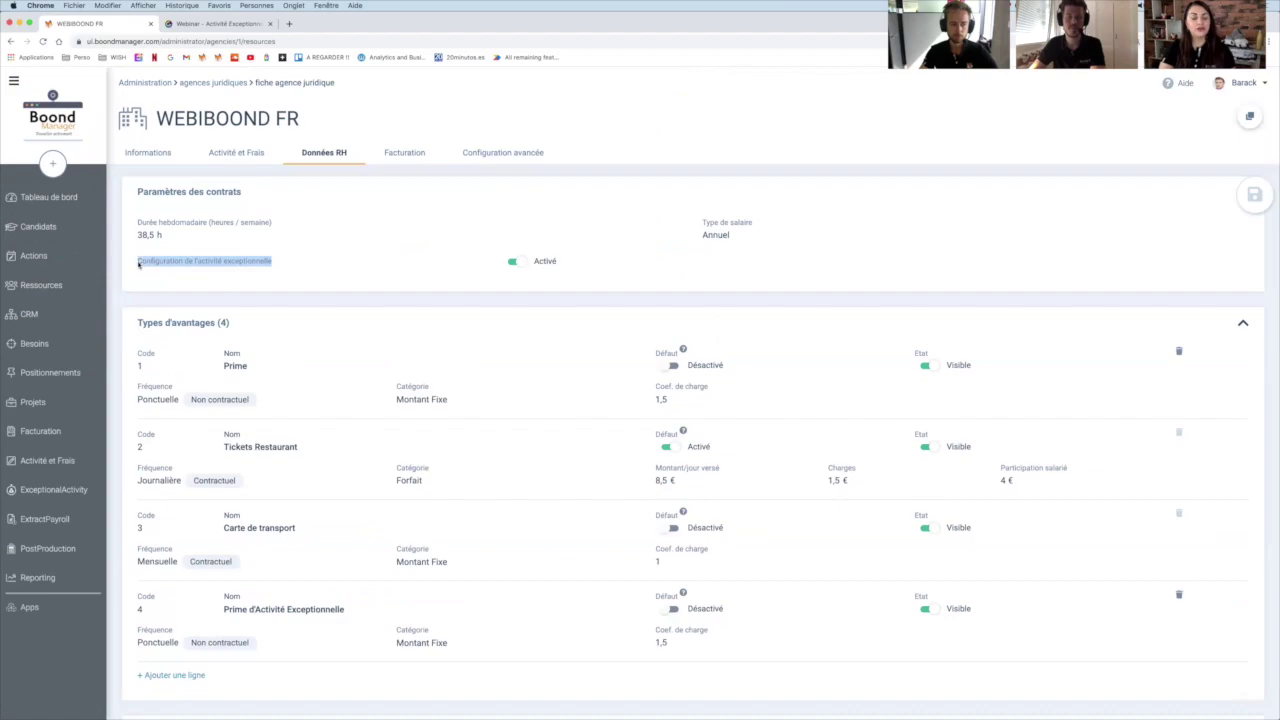
{"action": "left_click", "coordinate": [206, 264]}
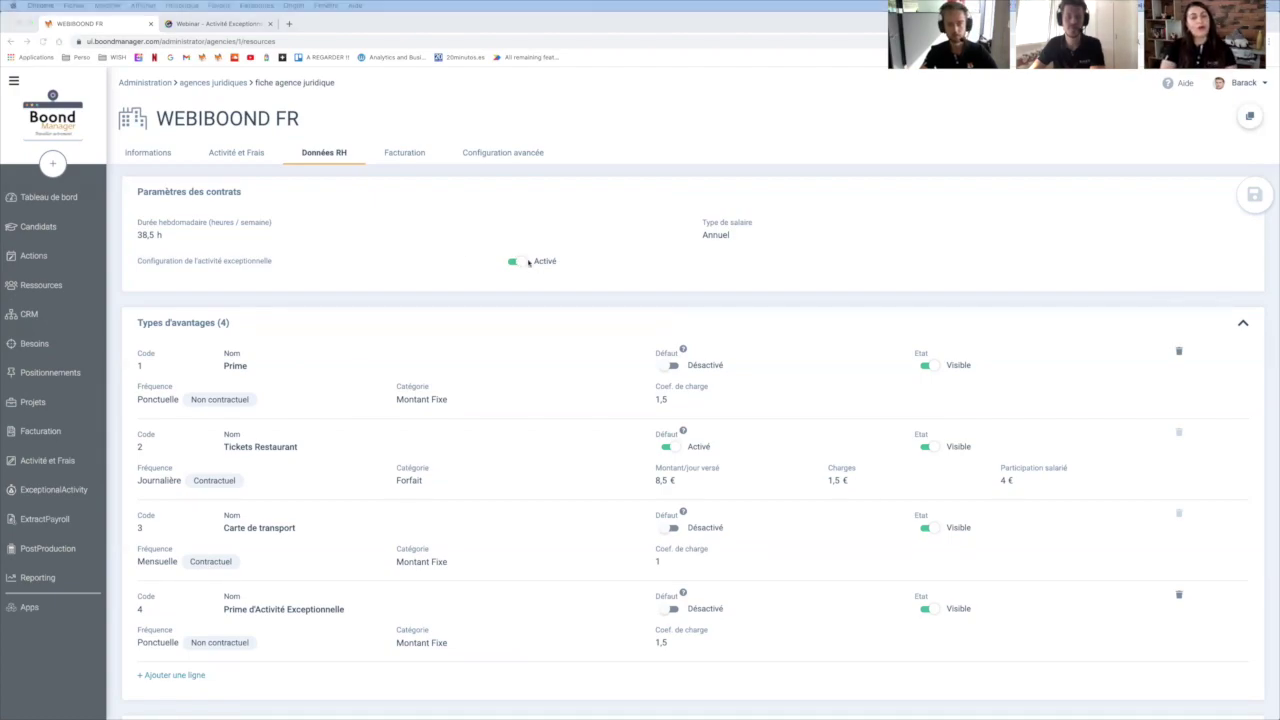
{"action": "left_click", "coordinate": [481, 186]}
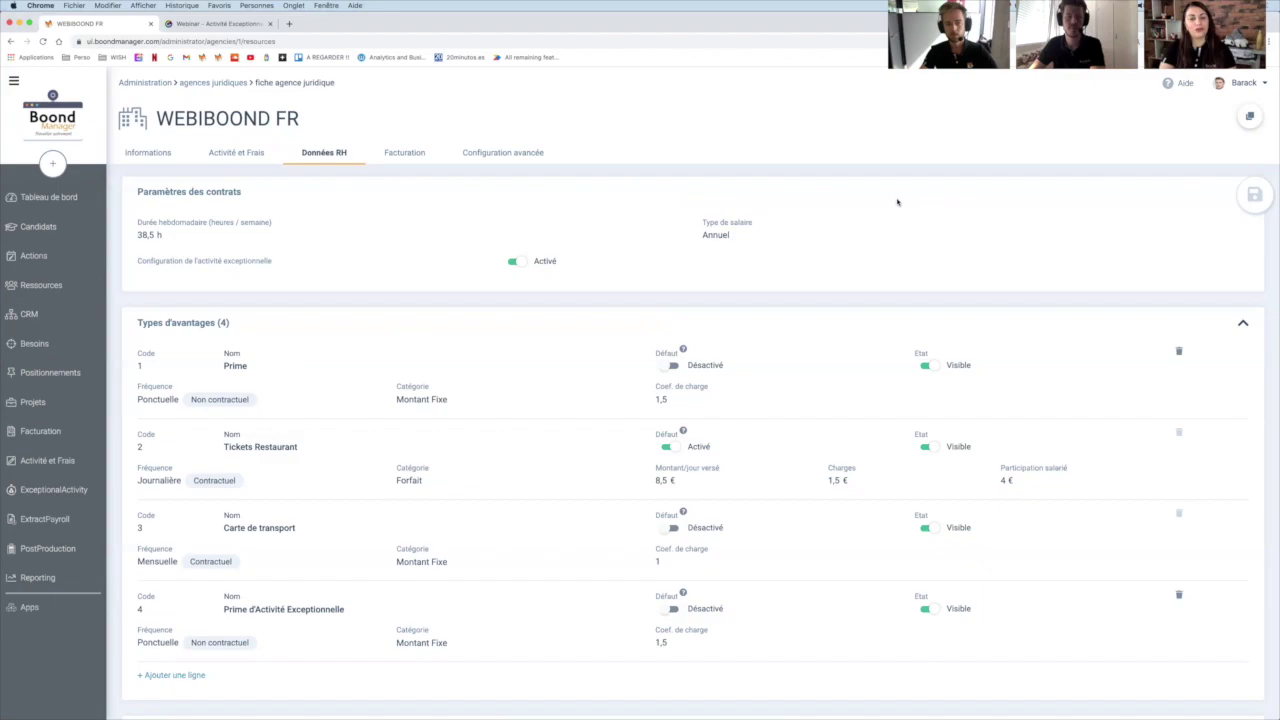
Open the agency's advanced configuration and check the exceptional activity setting under Paramètres des prestations
{"action": "left_click", "coordinate": [511, 153]}
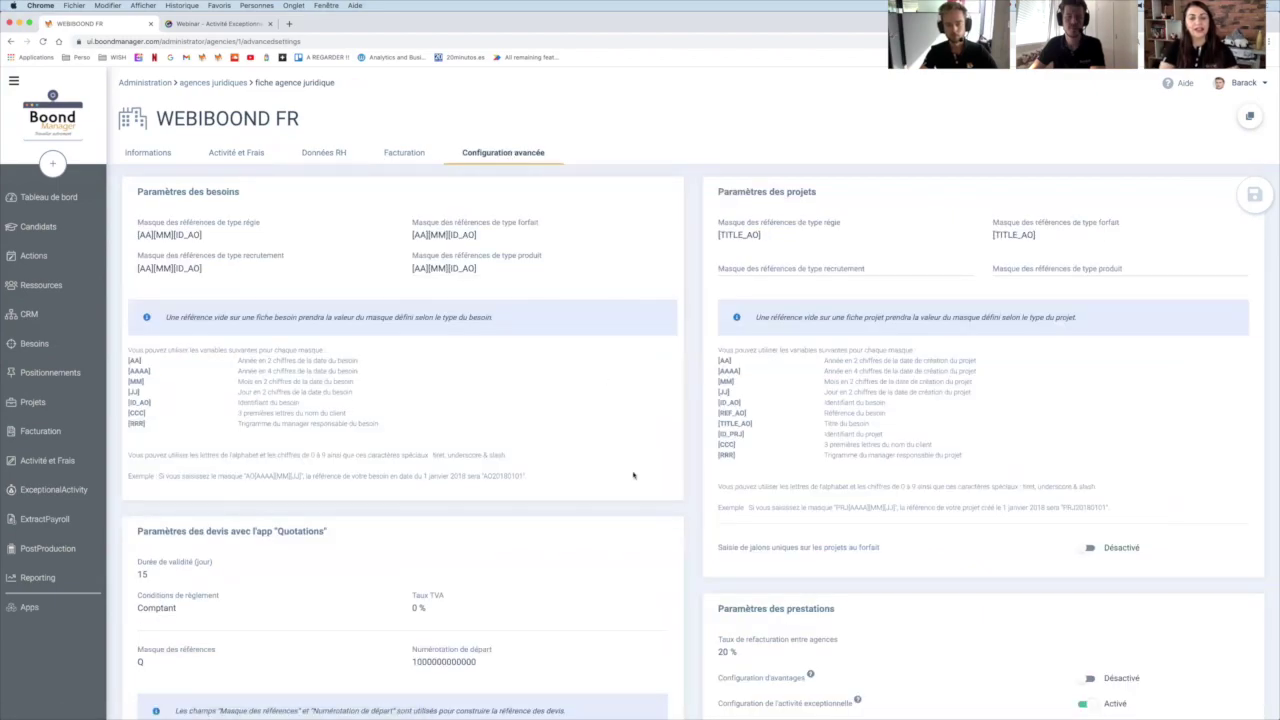
{"action": "scroll", "coordinate": [744, 404], "scroll_direction": "down", "scroll_amount": 5}
{"action": "left_click_drag", "start_coordinate": [716, 338], "coordinate": [841, 339]}
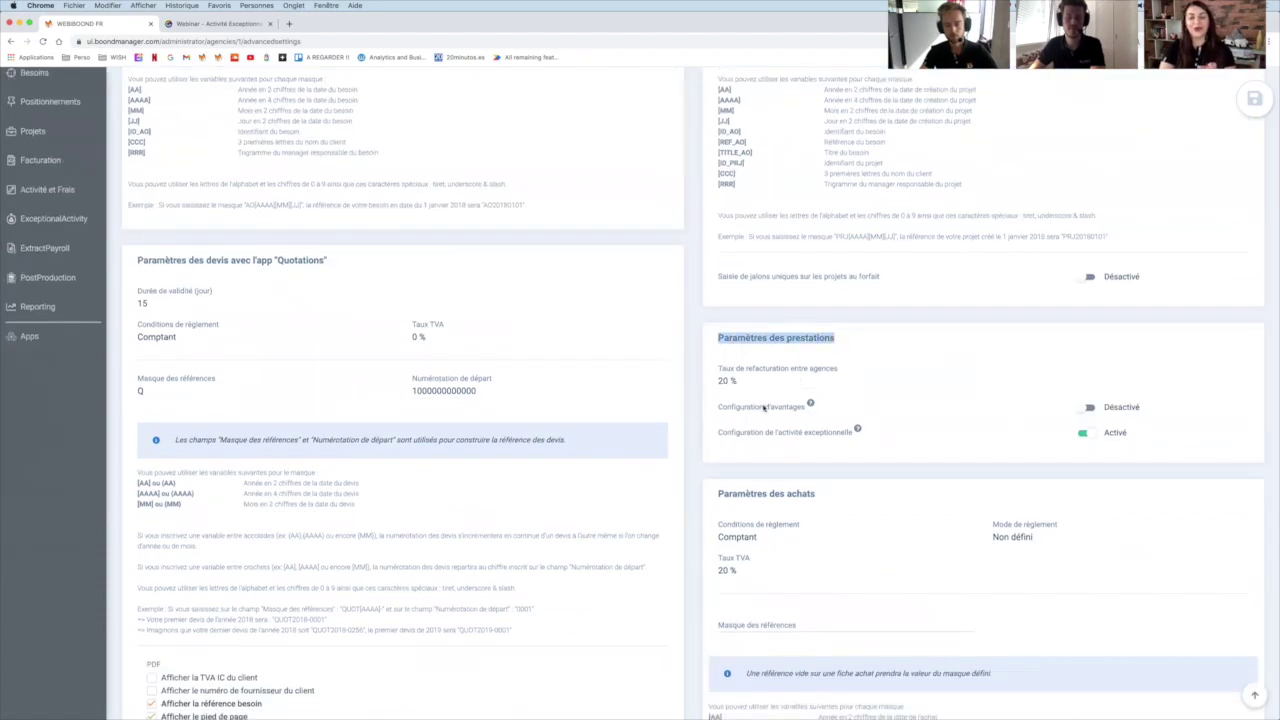
{"action": "left_click_drag", "start_coordinate": [719, 435], "coordinate": [849, 434]}
{"action": "mouse_move", "coordinate": [857, 430]}
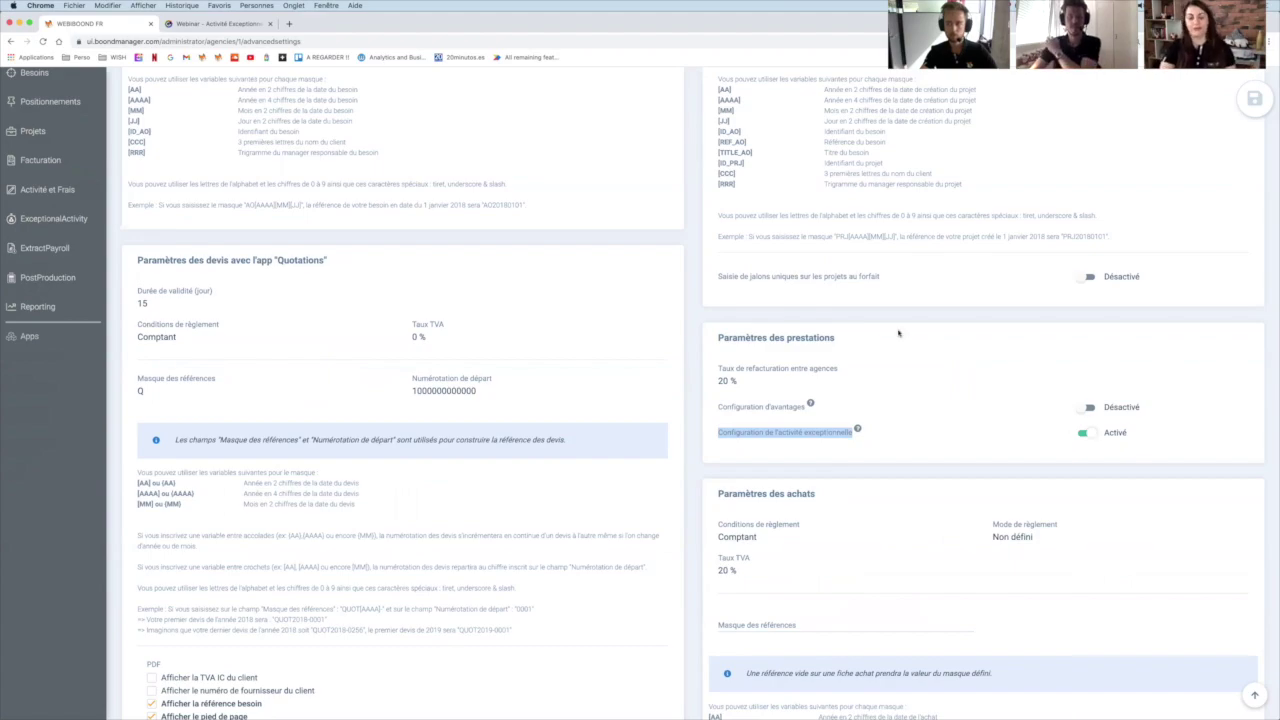
Go to the Marketplace in the Administration area and search for the exceptional activity app with "exce"
{"action": "scroll", "coordinate": [898, 333], "scroll_direction": "up", "scroll_amount": 3}
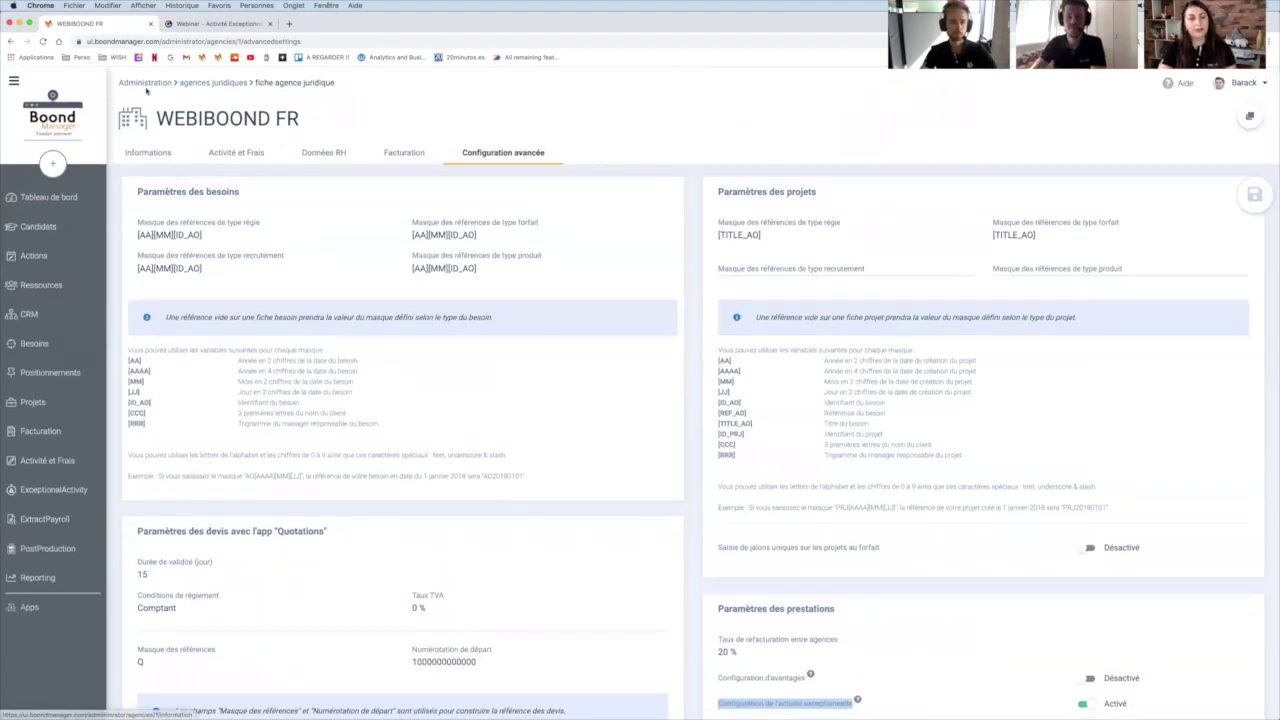
{"action": "left_click", "coordinate": [145, 84]}
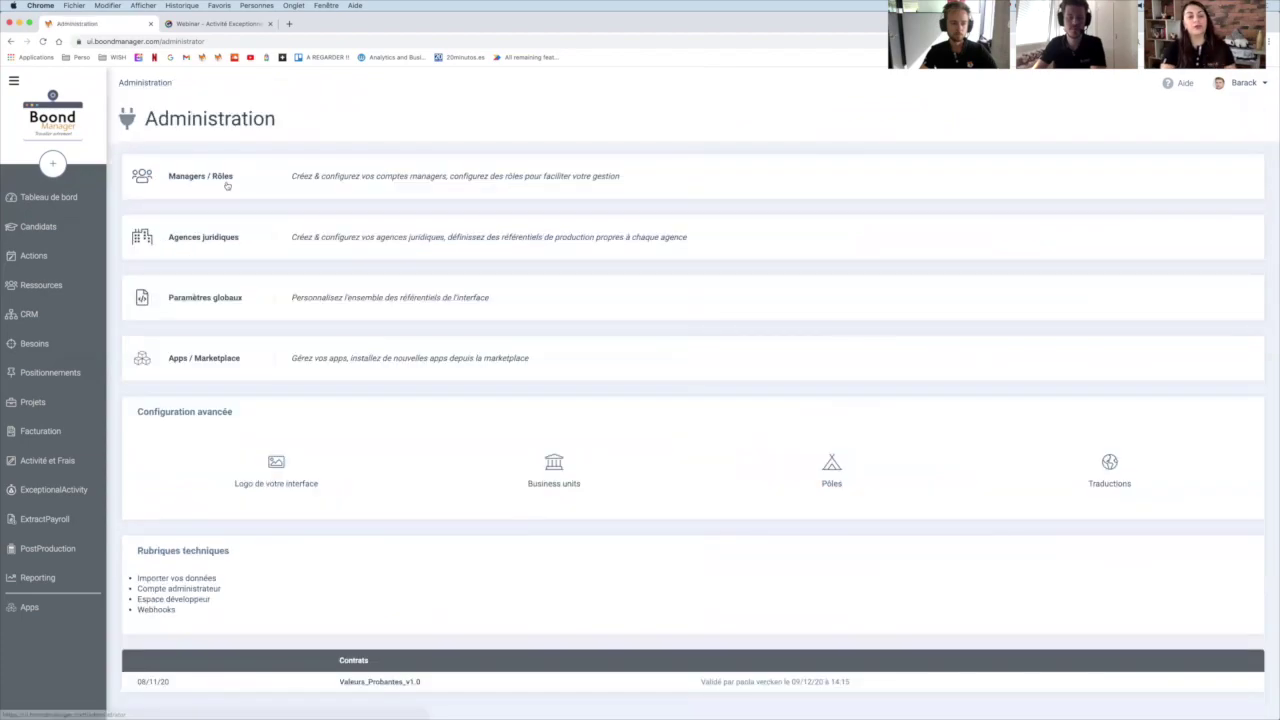
{"action": "left_click", "coordinate": [214, 350]}
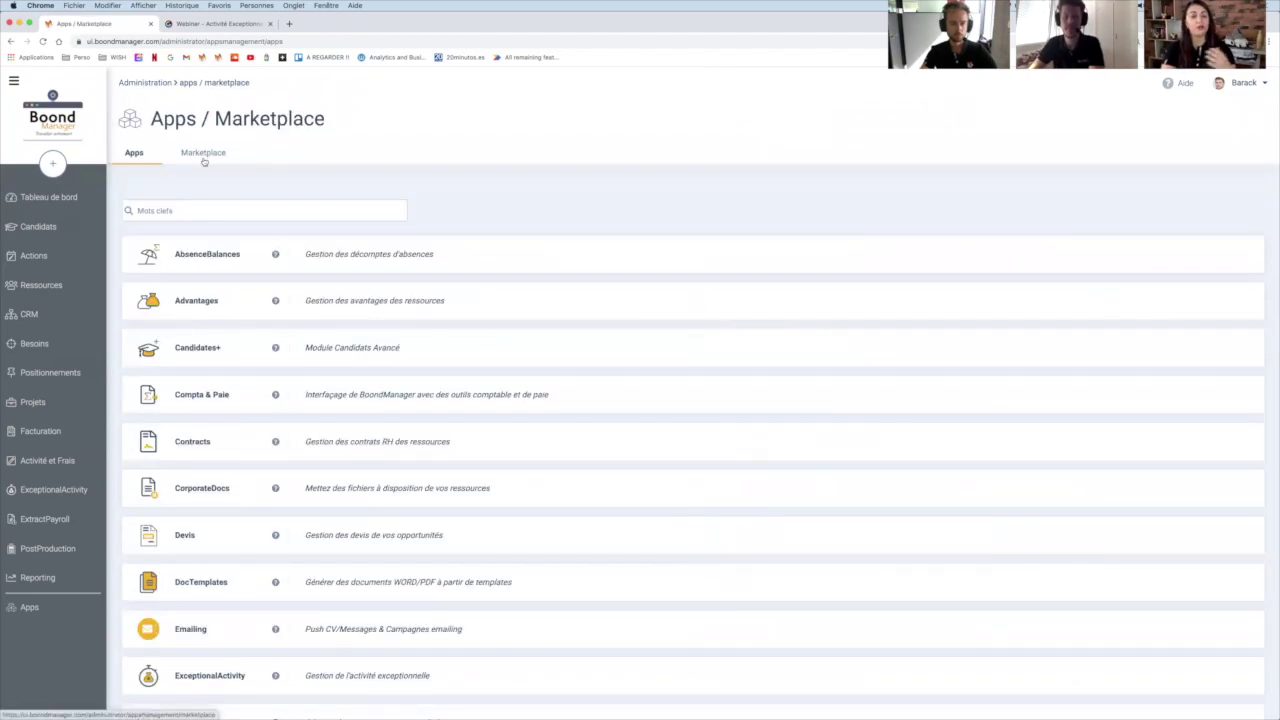
{"action": "left_click", "coordinate": [204, 162]}
{"action": "left_click", "coordinate": [203, 208]}
{"action": "type", "text": "exce"}
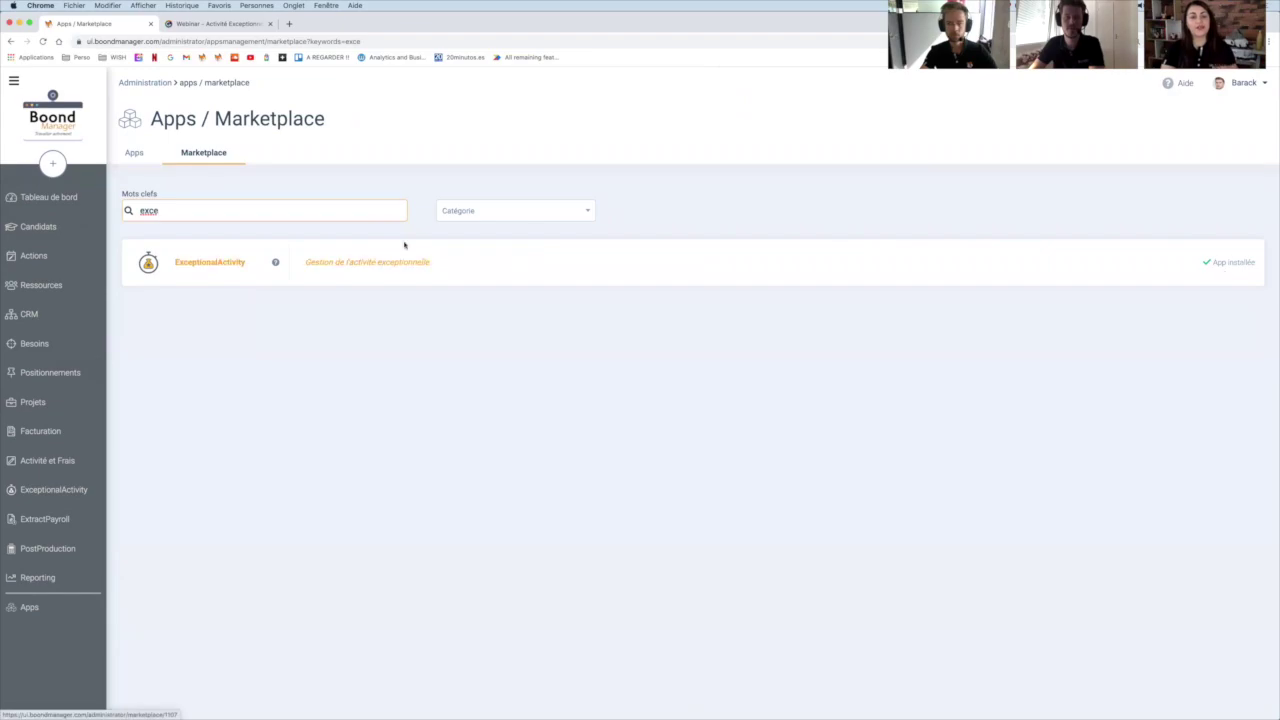
Open the Super Utilisateur role from the administration's Managers / Rôles area and check that the ExceptionalActivity app is enabled
{"action": "left_click", "coordinate": [146, 84]}
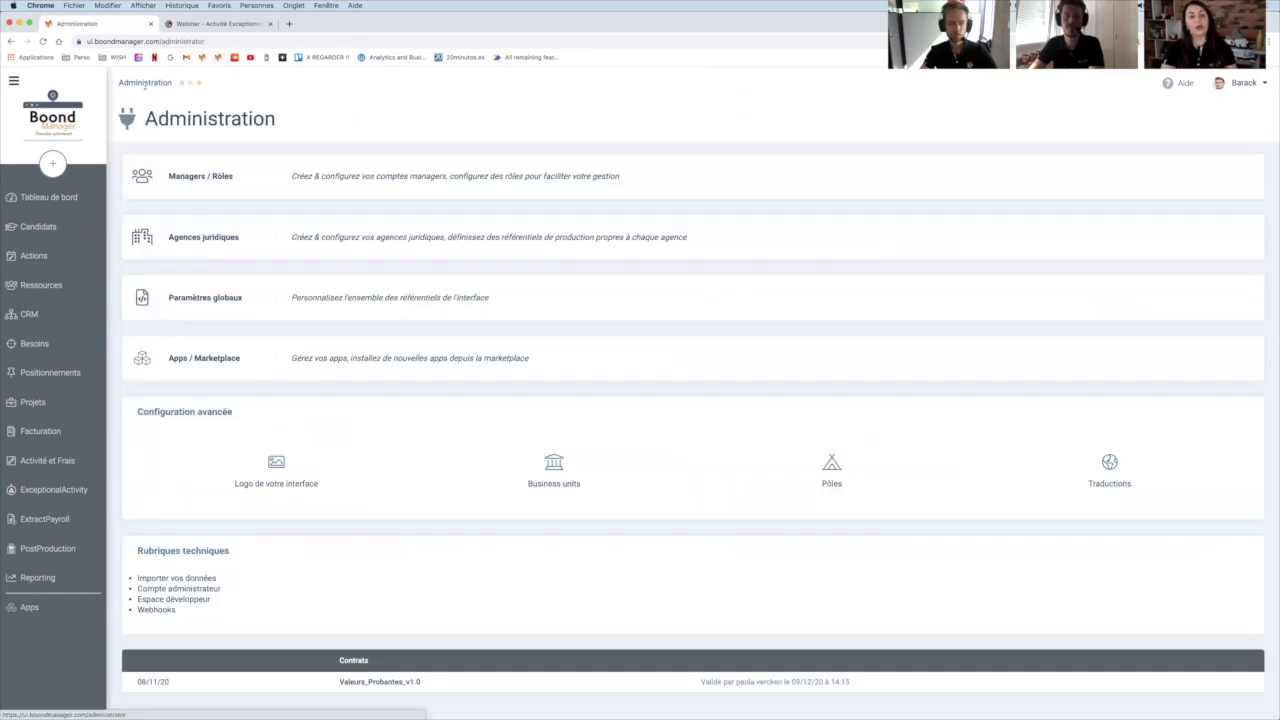
{"action": "left_click", "coordinate": [203, 177]}
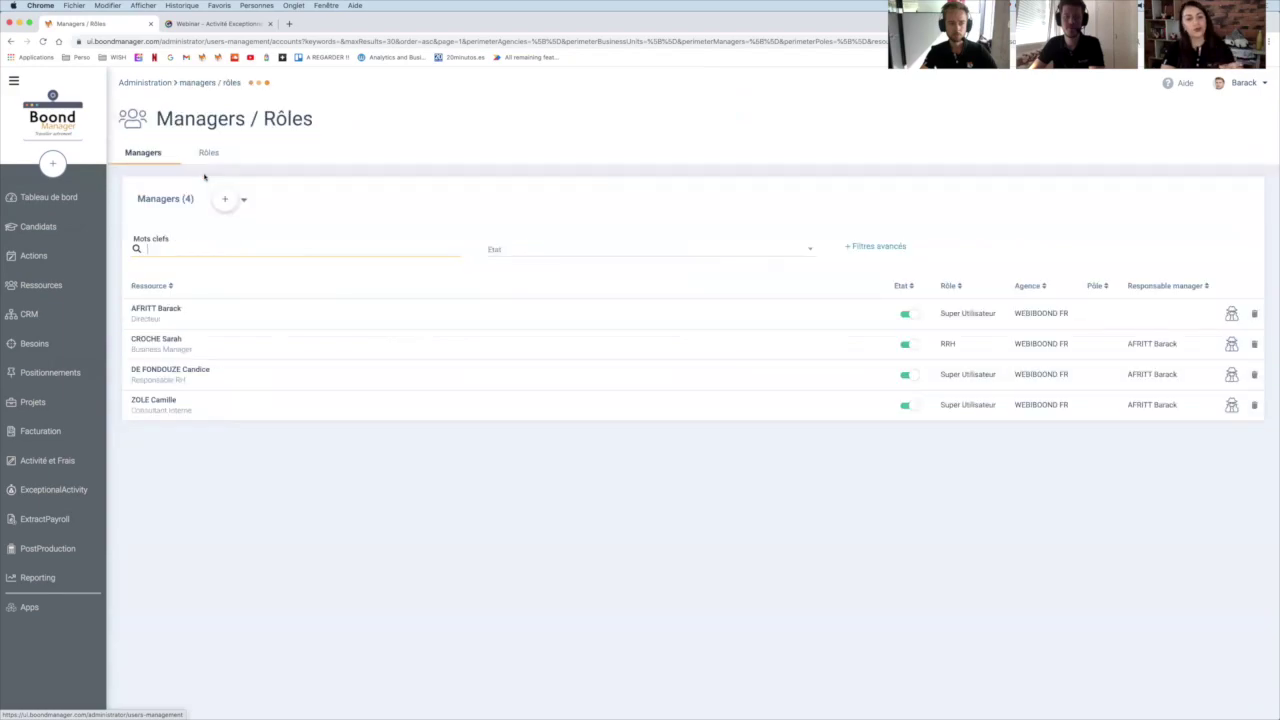
{"action": "left_click", "coordinate": [967, 376]}
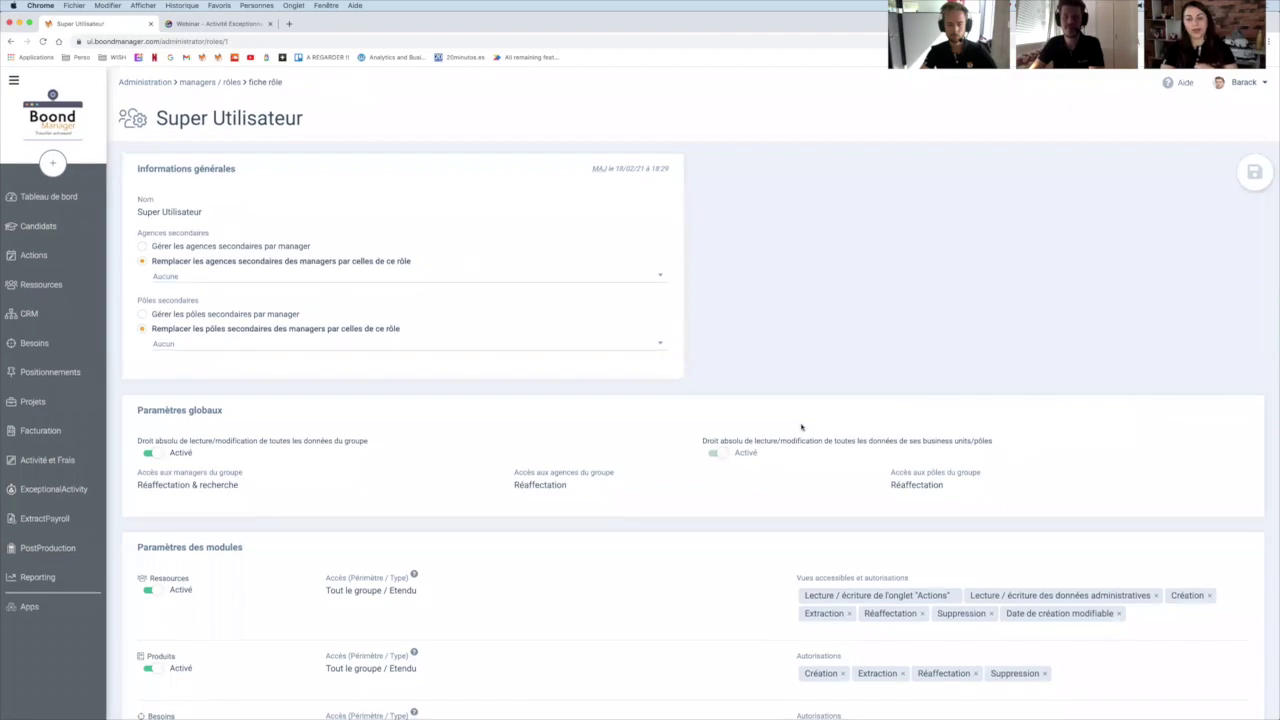
{"action": "scroll", "coordinate": [801, 427], "scroll_direction": "down", "scroll_amount": 15}
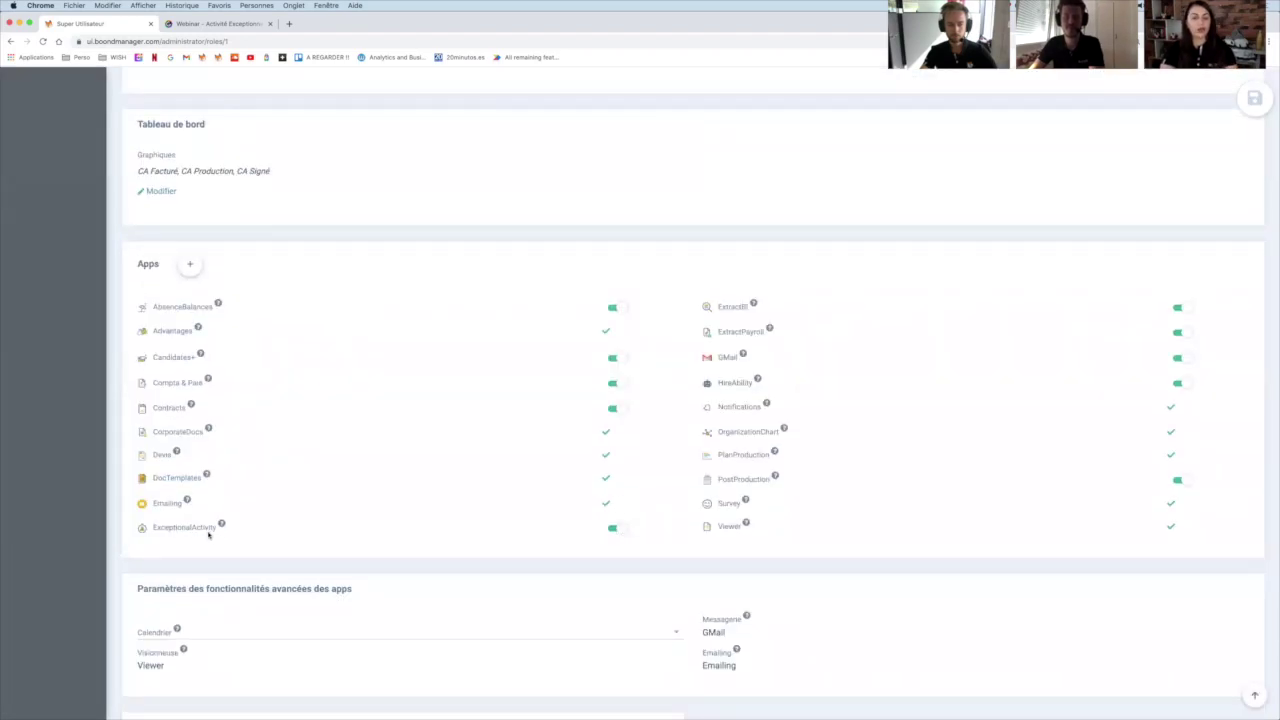
{"action": "scroll", "coordinate": [204, 500], "scroll_direction": "up", "scroll_amount": 15}
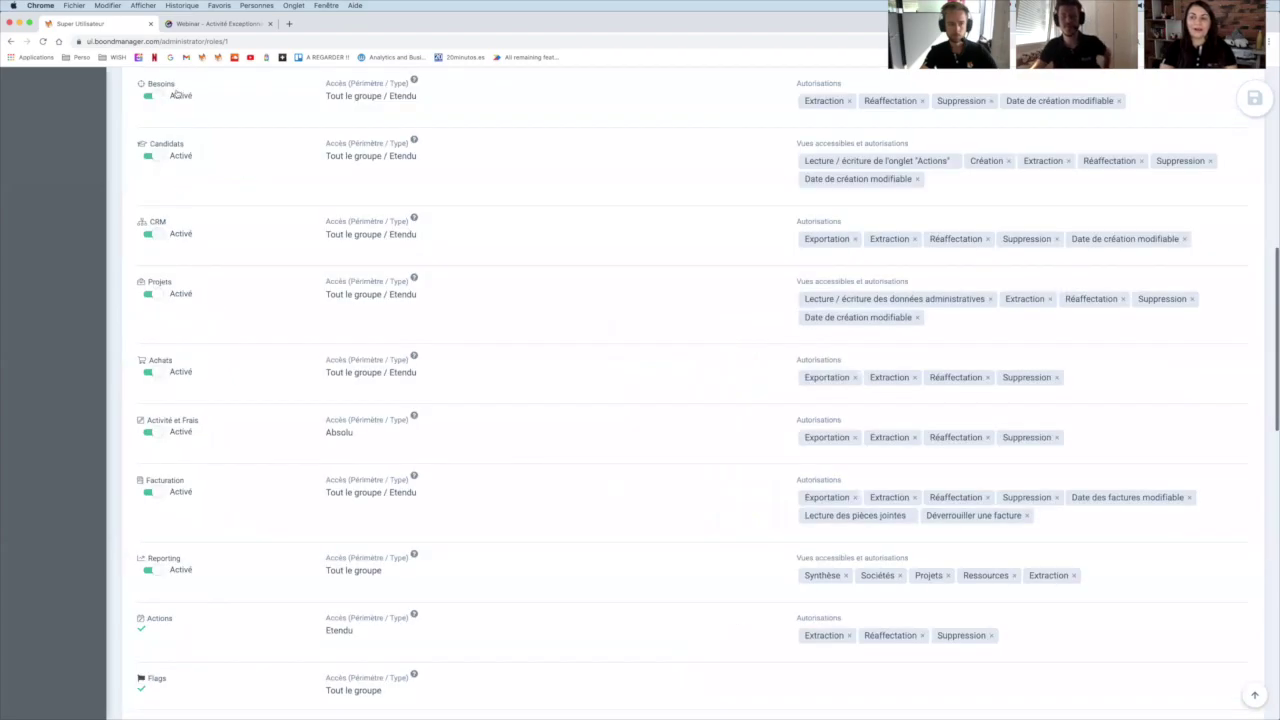
Switch to the Genially webinar presentation, advance to the Configuration summary slide and highlight its first stage, Activité & Frais
{"action": "left_click", "coordinate": [201, 27]}
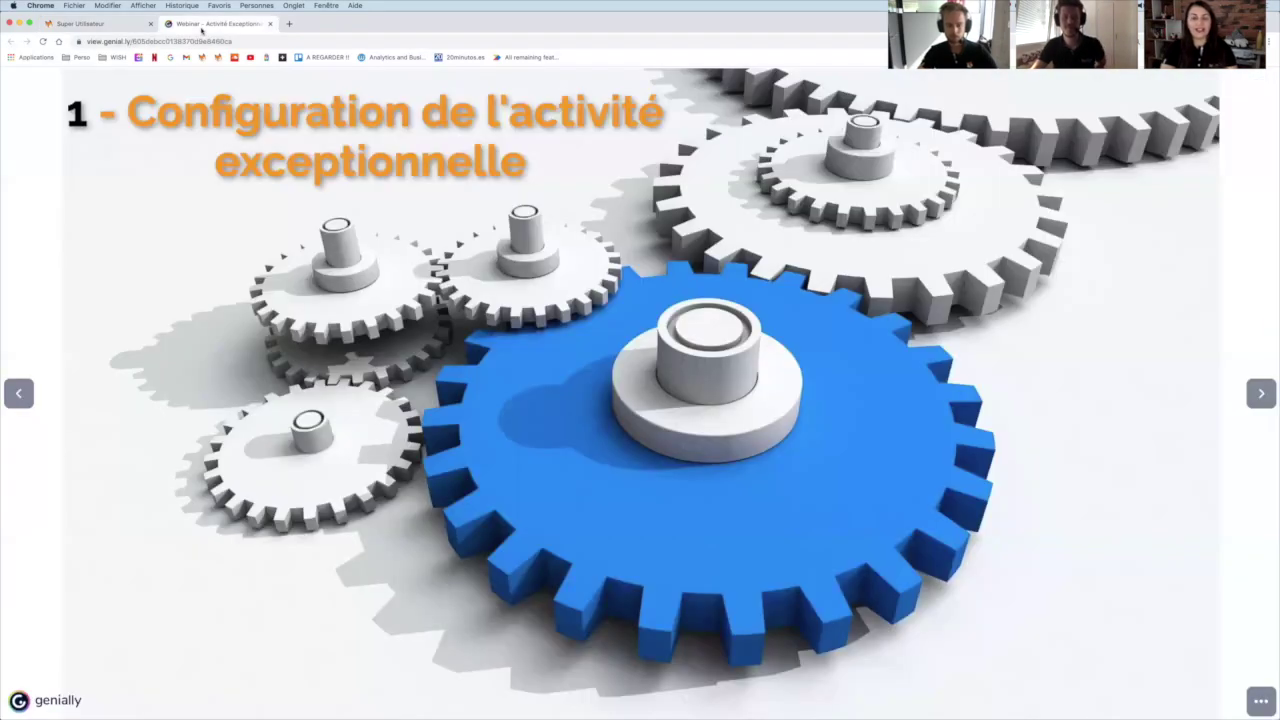
{"action": "key", "text": "Right"}
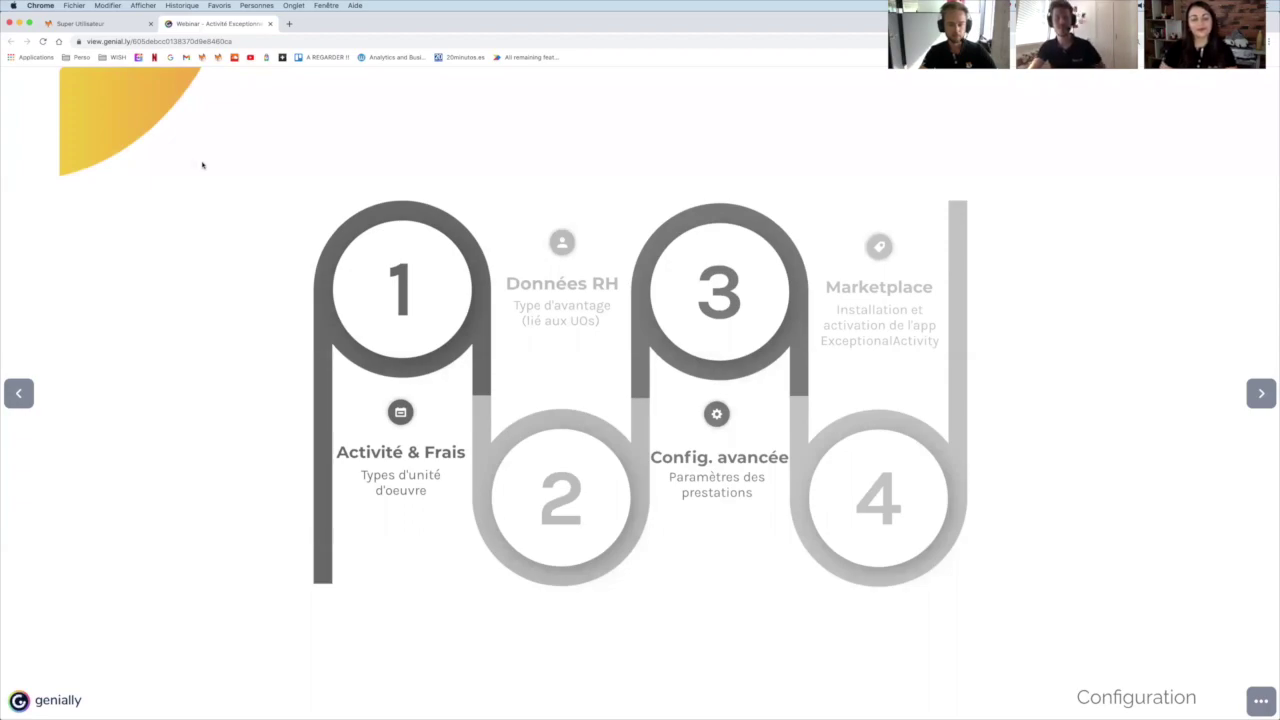
{"action": "left_click", "coordinate": [321, 228]}
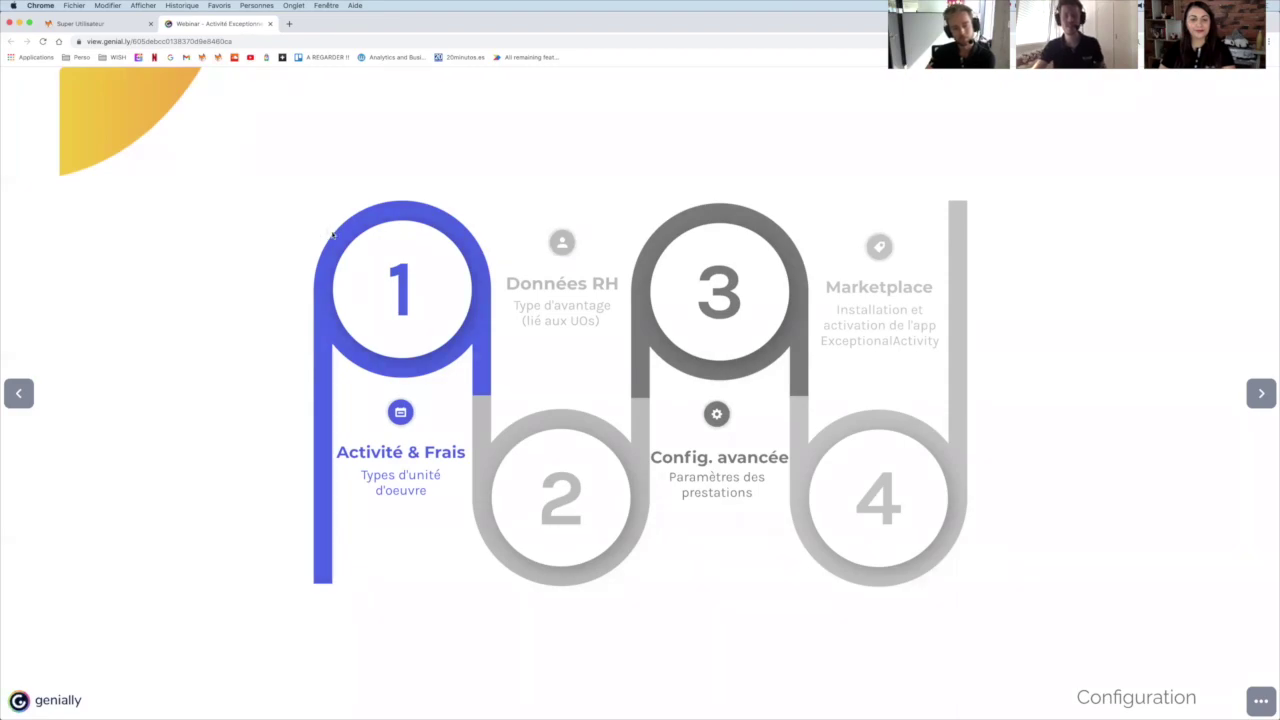
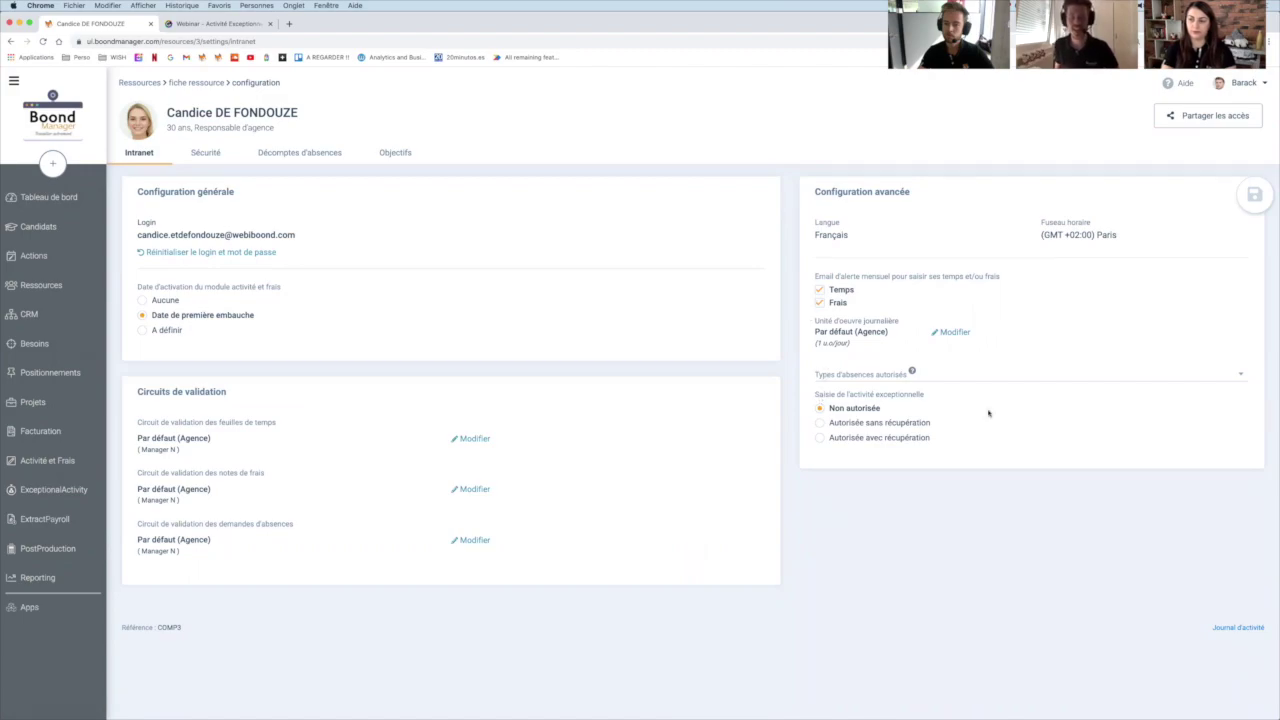
Set the resource's exceptional activity entry permission to "Autorisée sans récupération" and save the configuration
{"action": "left_click", "coordinate": [883, 424]}
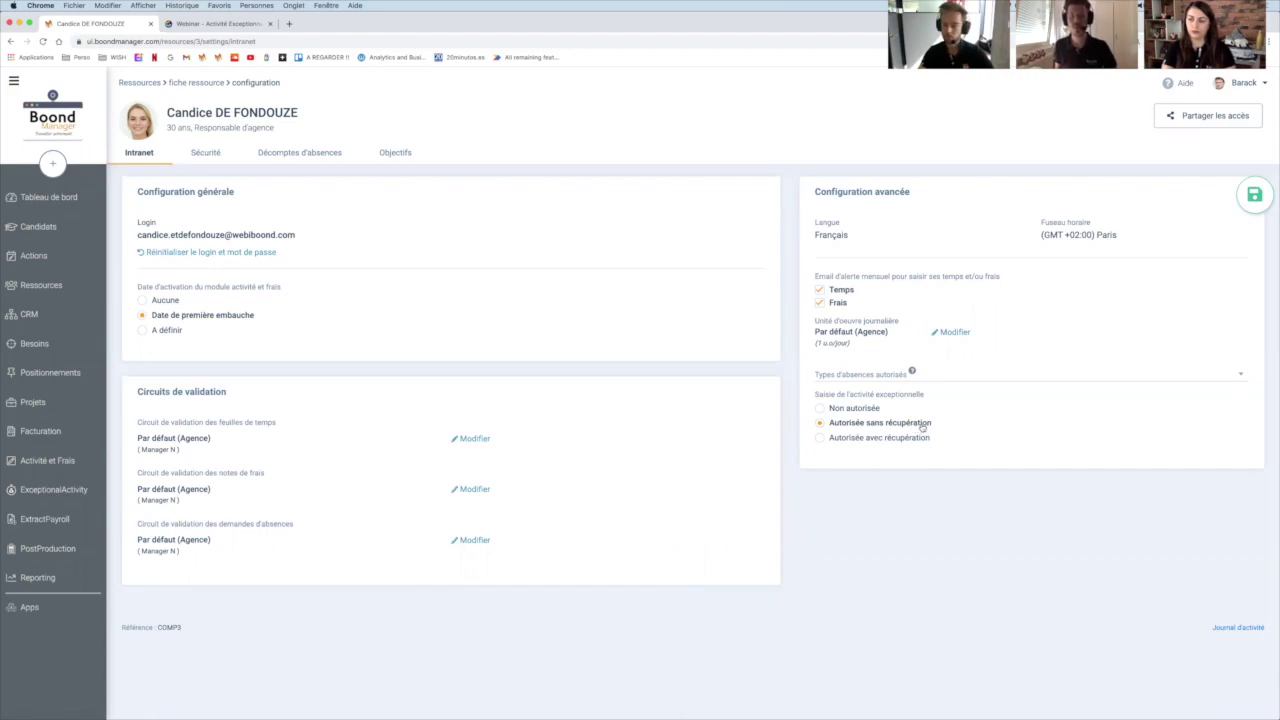
{"action": "left_click", "coordinate": [1245, 196]}
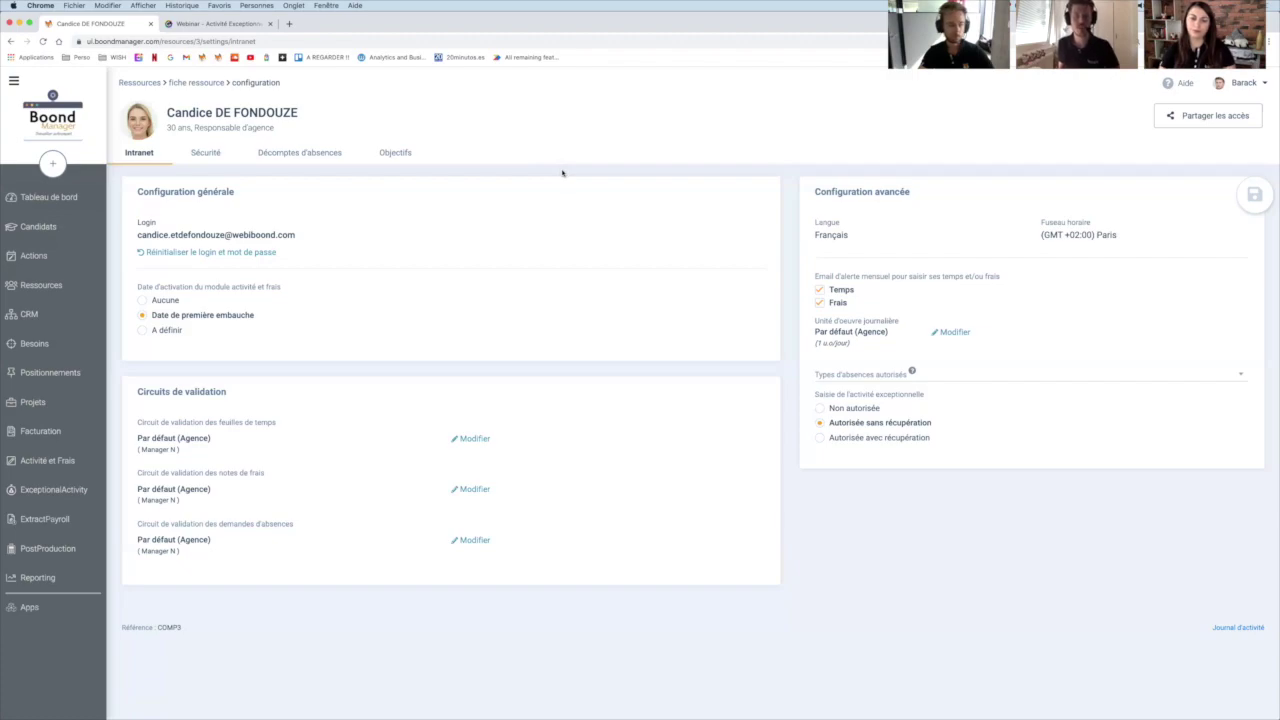
Return to the resource's record, open the Mars 2021 timesheet and check its completion percentage
{"action": "left_click", "coordinate": [195, 84]}
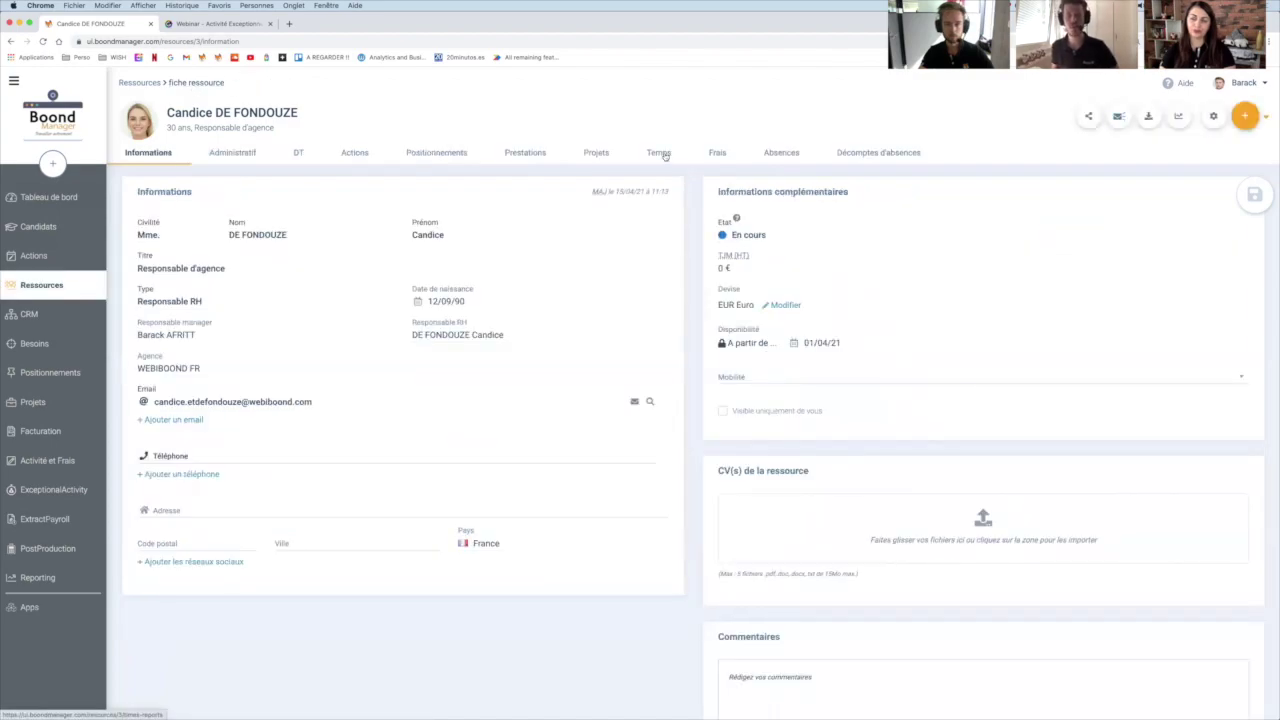
{"action": "left_click", "coordinate": [660, 153]}
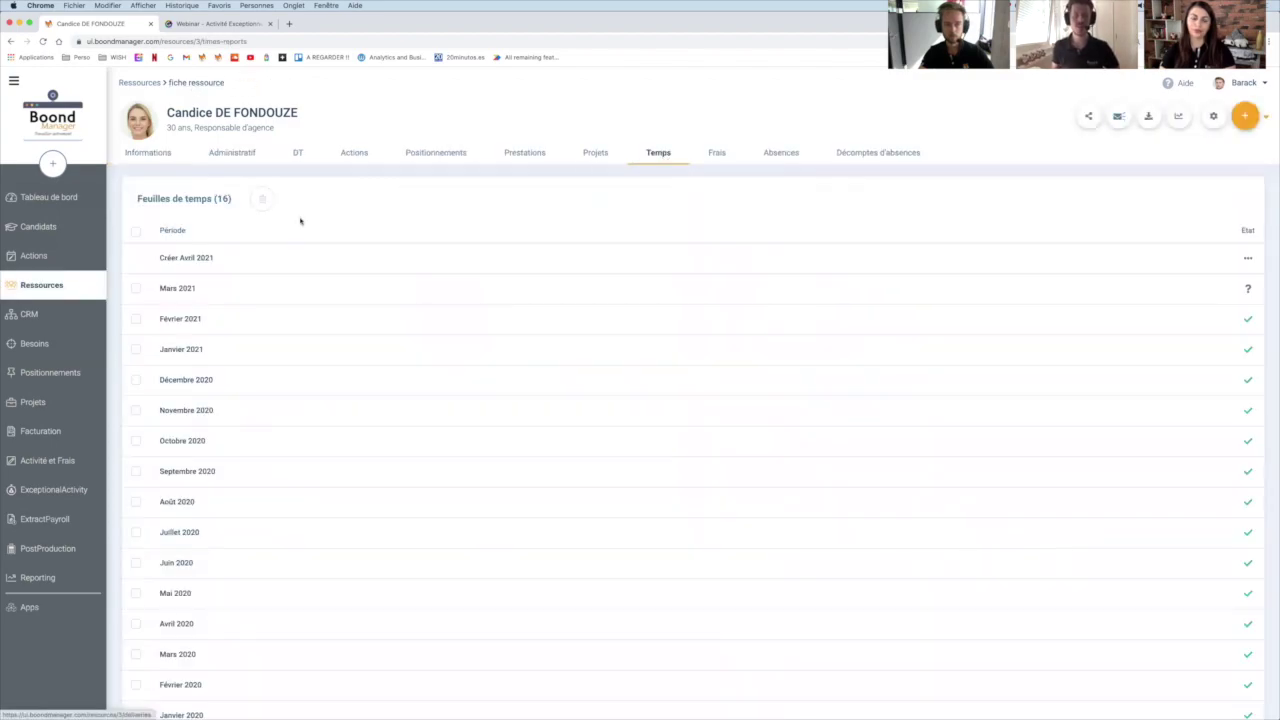
{"action": "left_click", "coordinate": [298, 284]}
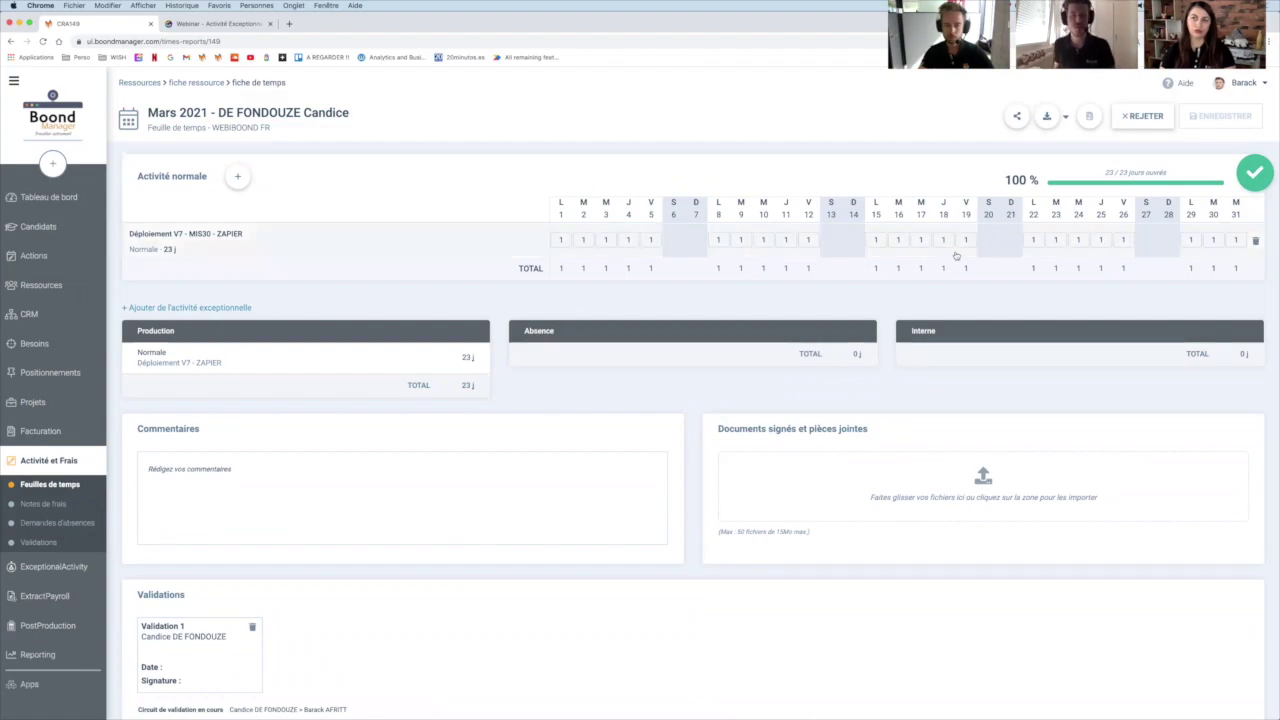
{"action": "double_click", "coordinate": [1012, 180]}
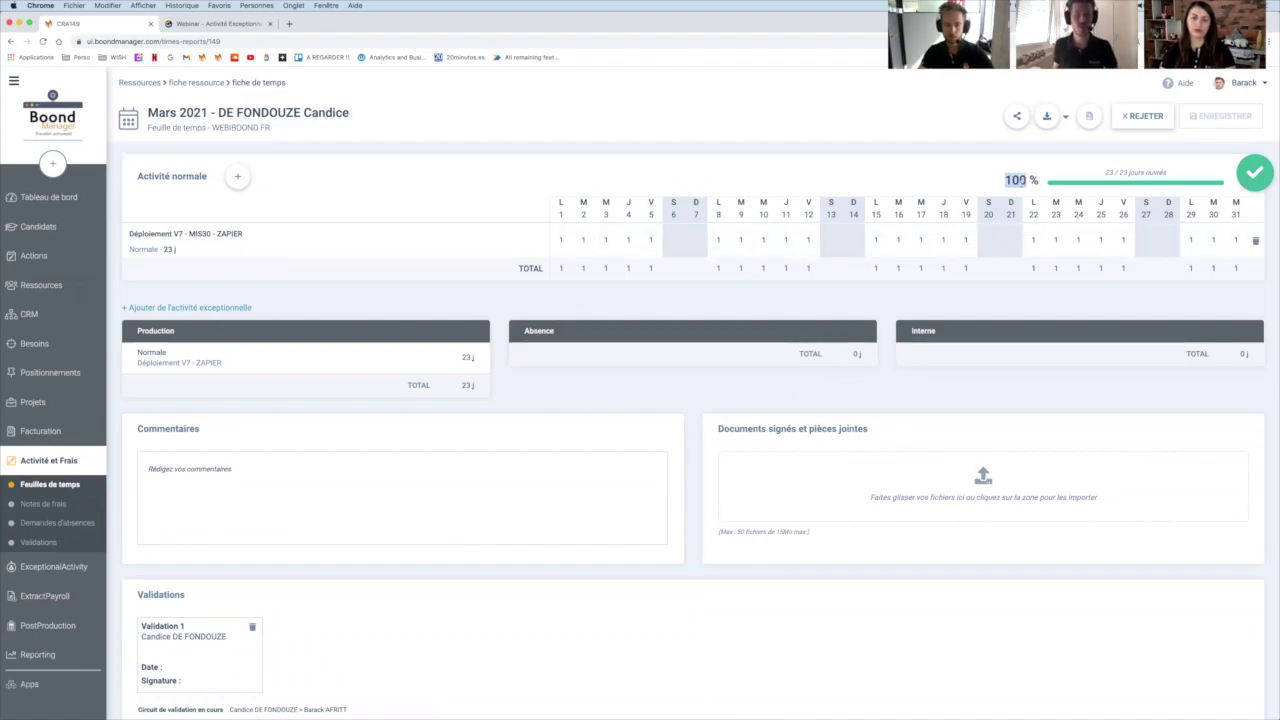
Add an Astreintes exceptional activity for Déploiement V7 from 01/03/21 to 07/03/21, with the description "Astreinte téléphonique"
{"action": "left_click", "coordinate": [207, 310]}
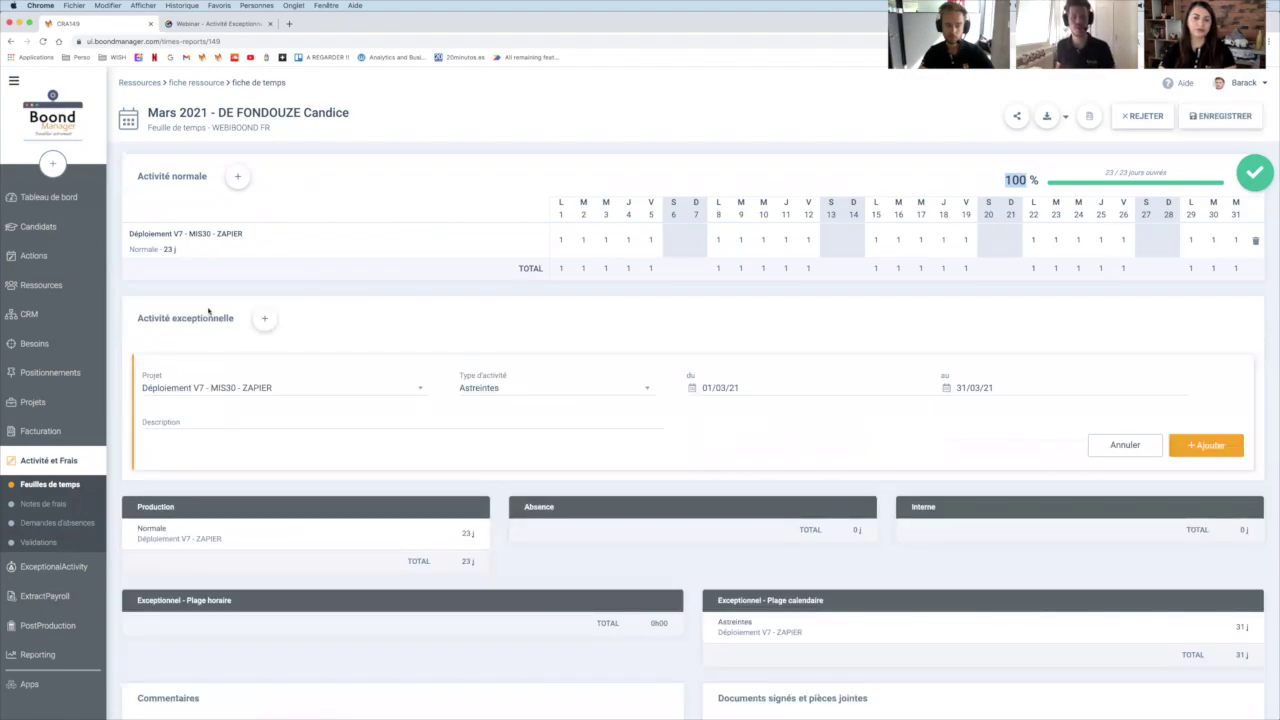
{"action": "left_click", "coordinate": [765, 391]}
{"action": "left_click", "coordinate": [701, 451]}
{"action": "left_click", "coordinate": [976, 386]}
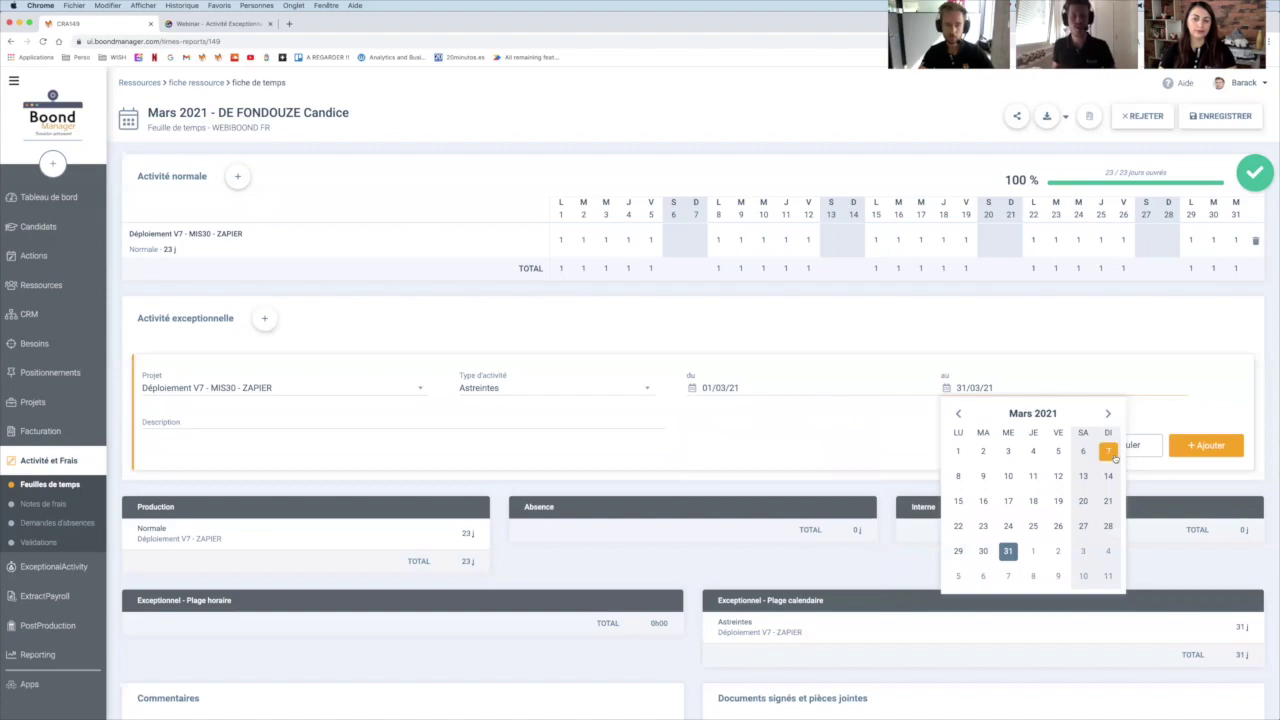
{"action": "left_click", "coordinate": [1109, 452]}
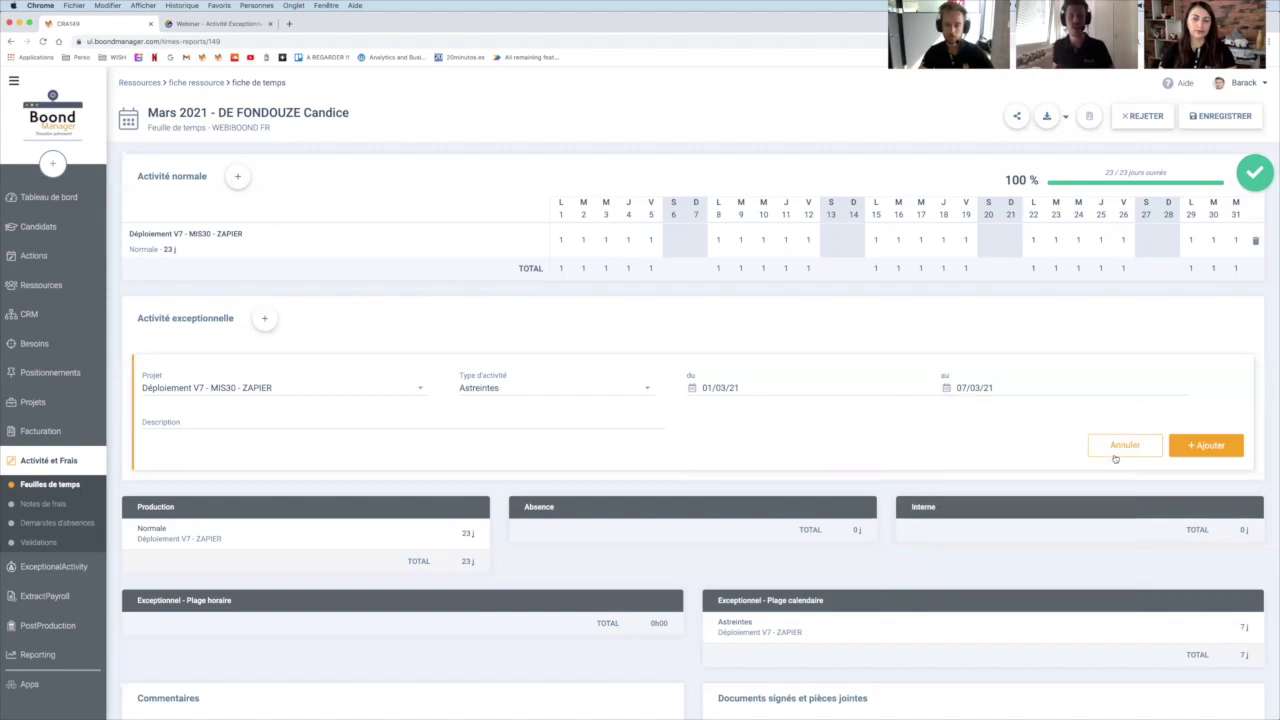
{"action": "left_click", "coordinate": [309, 417]}
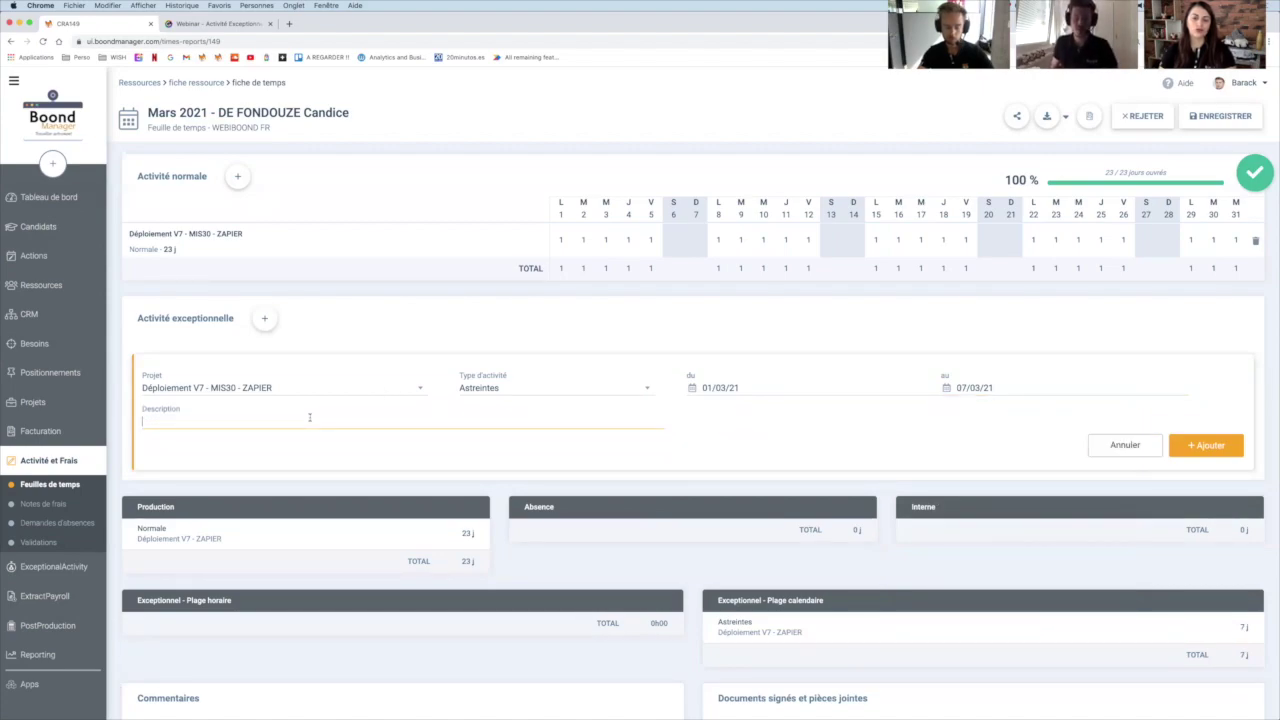
{"action": "type", "text": "Astreinte"}
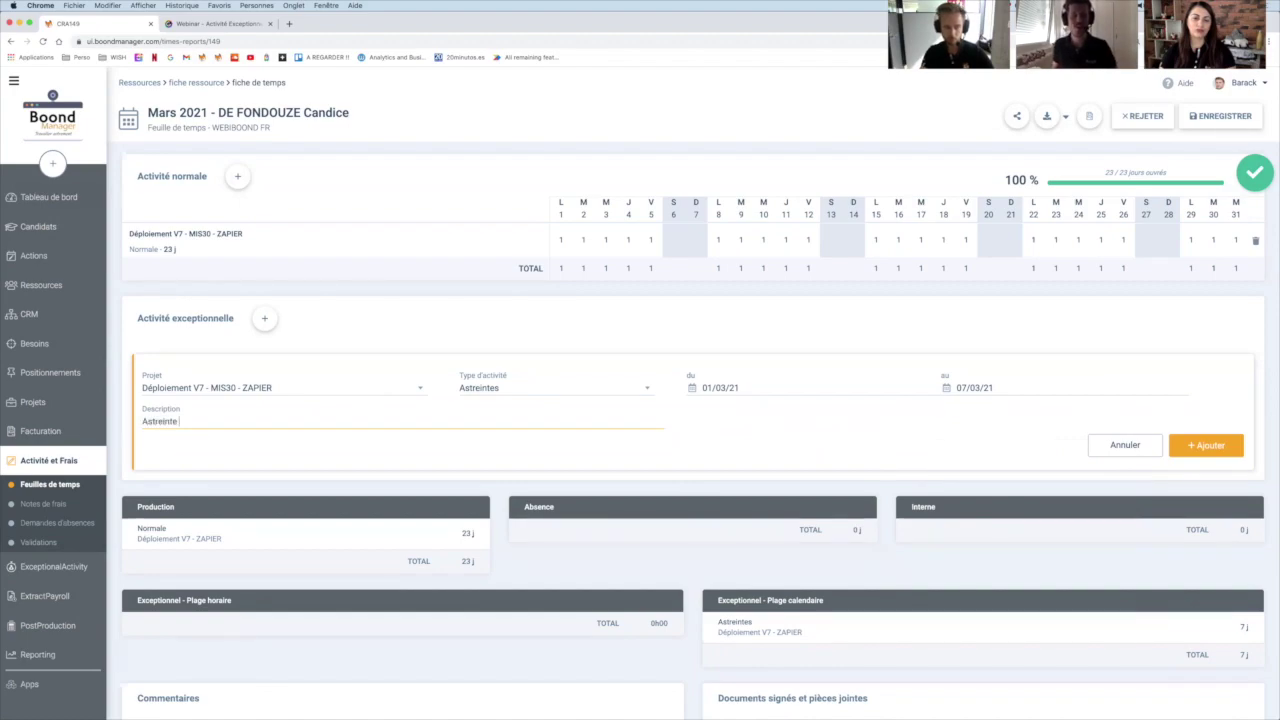
{"action": "type", "text": " téléphon"}
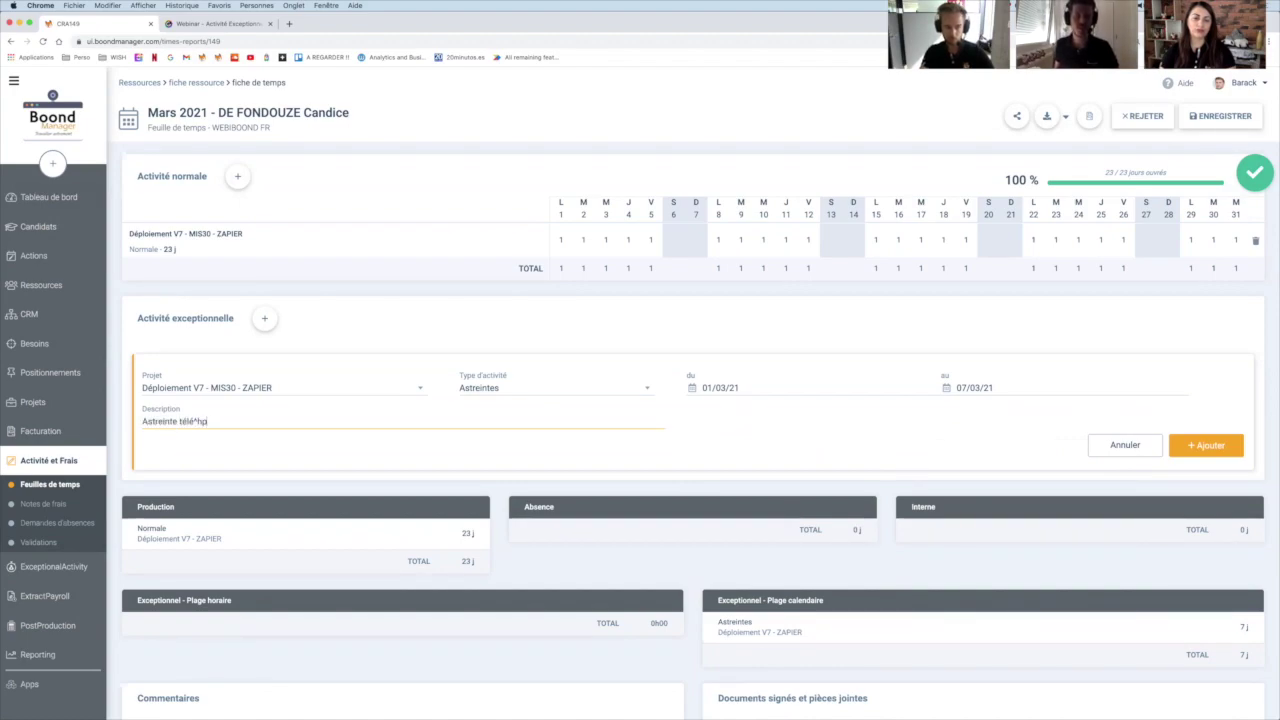
{"action": "type", "text": "ique"}
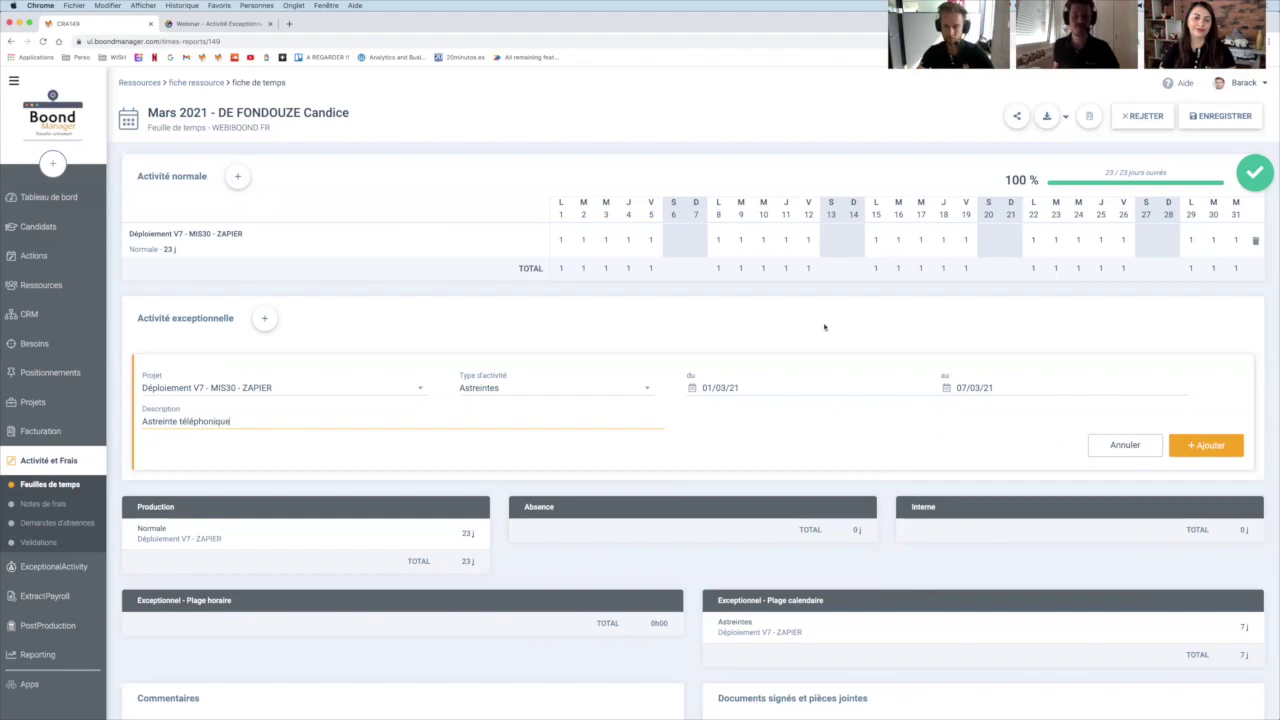
{"action": "left_click", "coordinate": [1192, 447]}
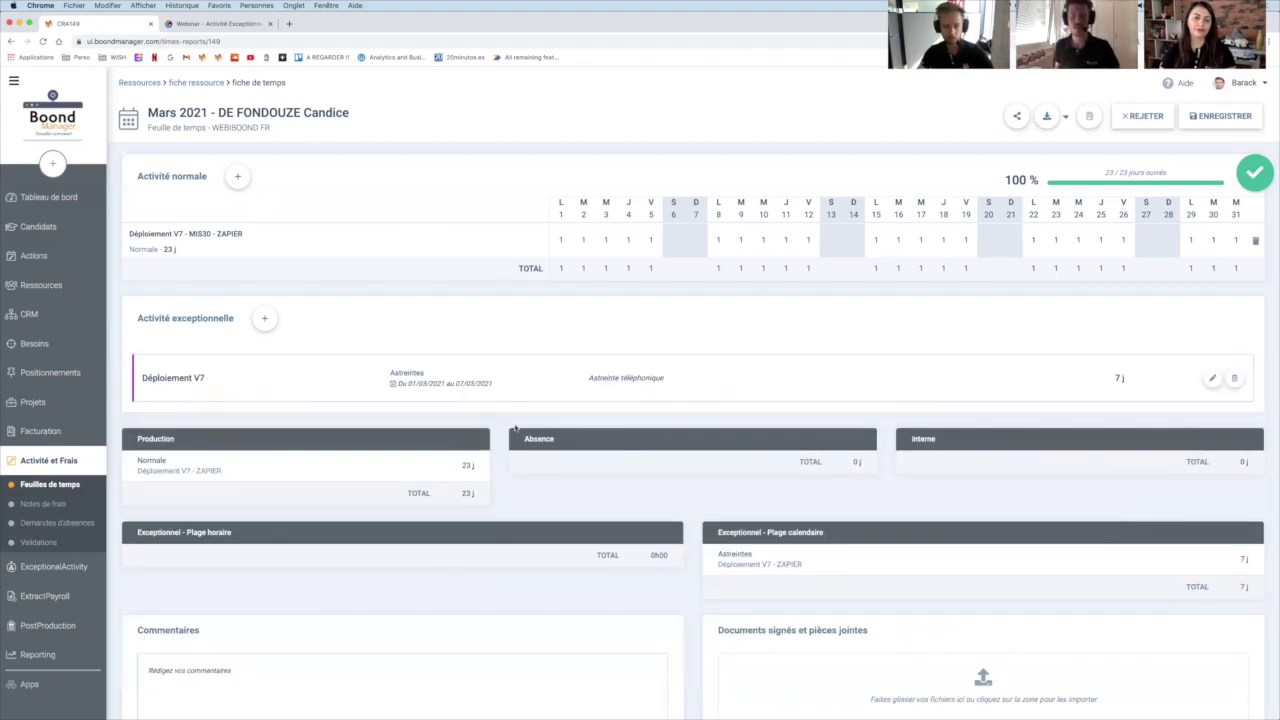
Start another exceptional activity entry for Déploiement V7, with the type Interventions and the day 02/03/21
{"action": "left_click", "coordinate": [258, 322]}
{"action": "left_click", "coordinate": [495, 392]}
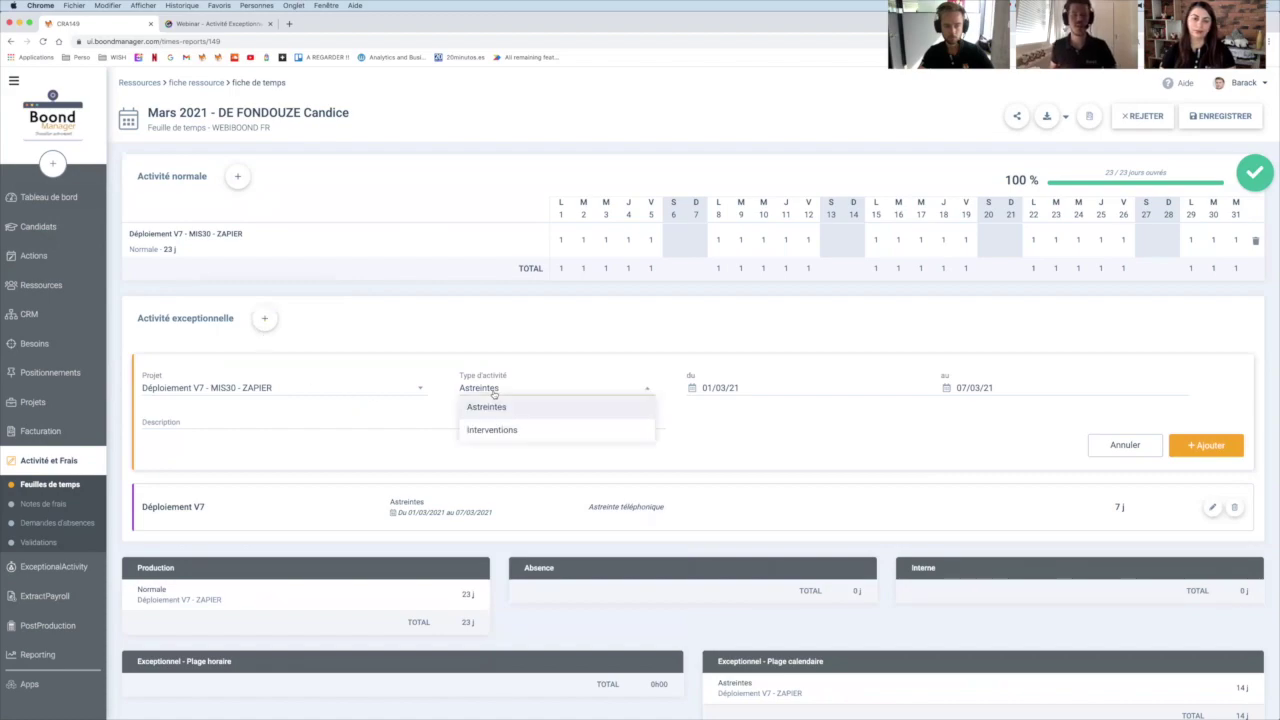
{"action": "left_click", "coordinate": [497, 427]}
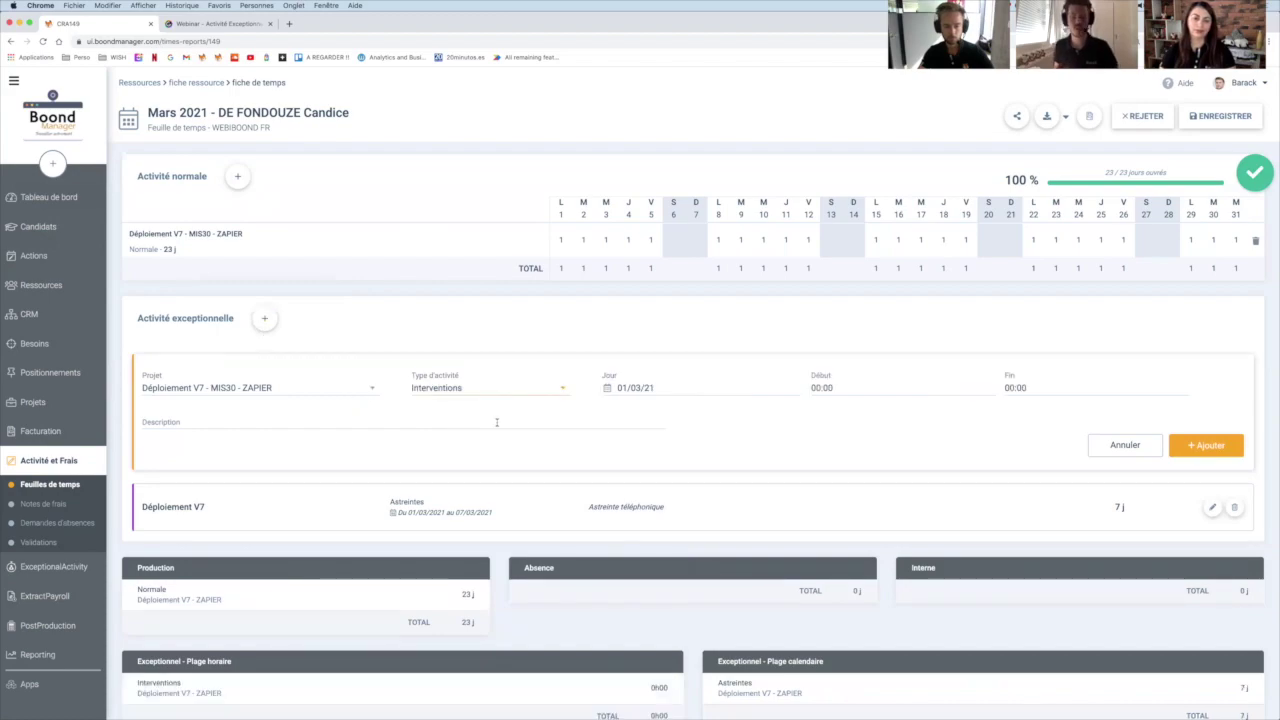
{"action": "left_click", "coordinate": [646, 387]}
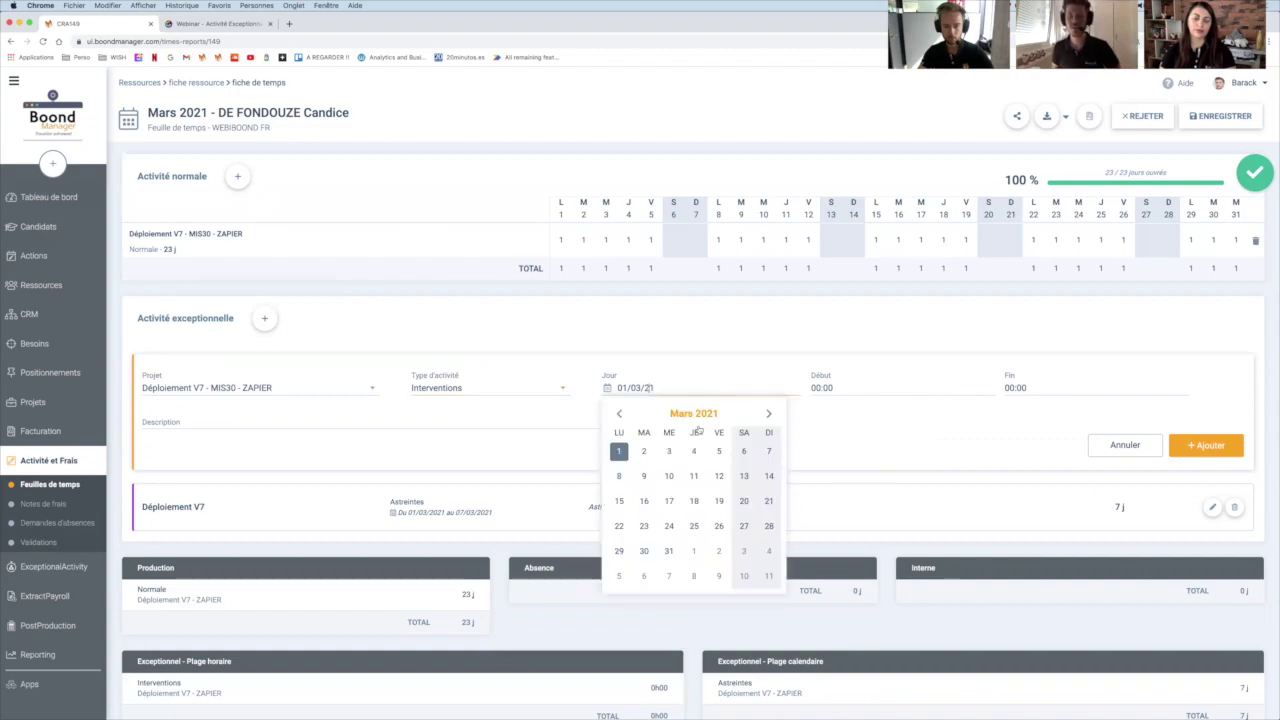
{"action": "left_click", "coordinate": [644, 453]}
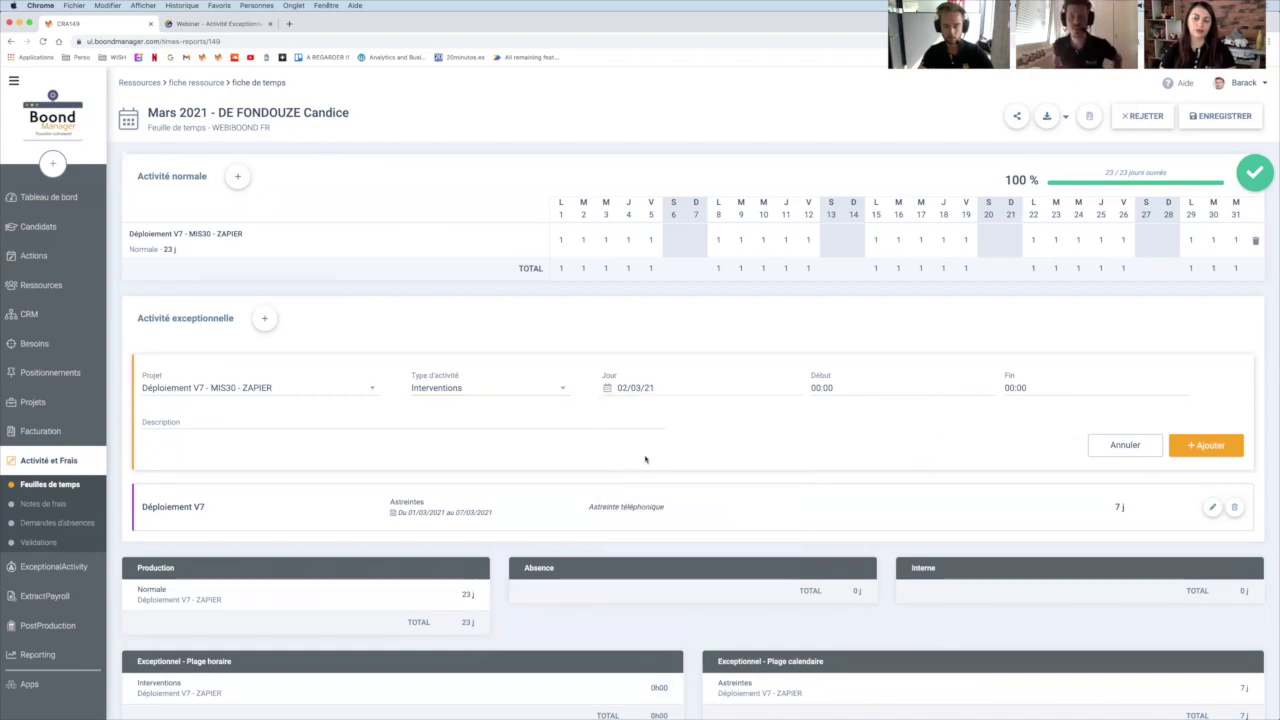
Set the intervention's hours from 20:00 to 04:00, describe it as "Alerte rouge !" and add it to the timesheet
{"action": "left_click", "coordinate": [869, 391]}
{"action": "scroll", "coordinate": [832, 515], "scroll_direction": "down", "scroll_amount": 3}
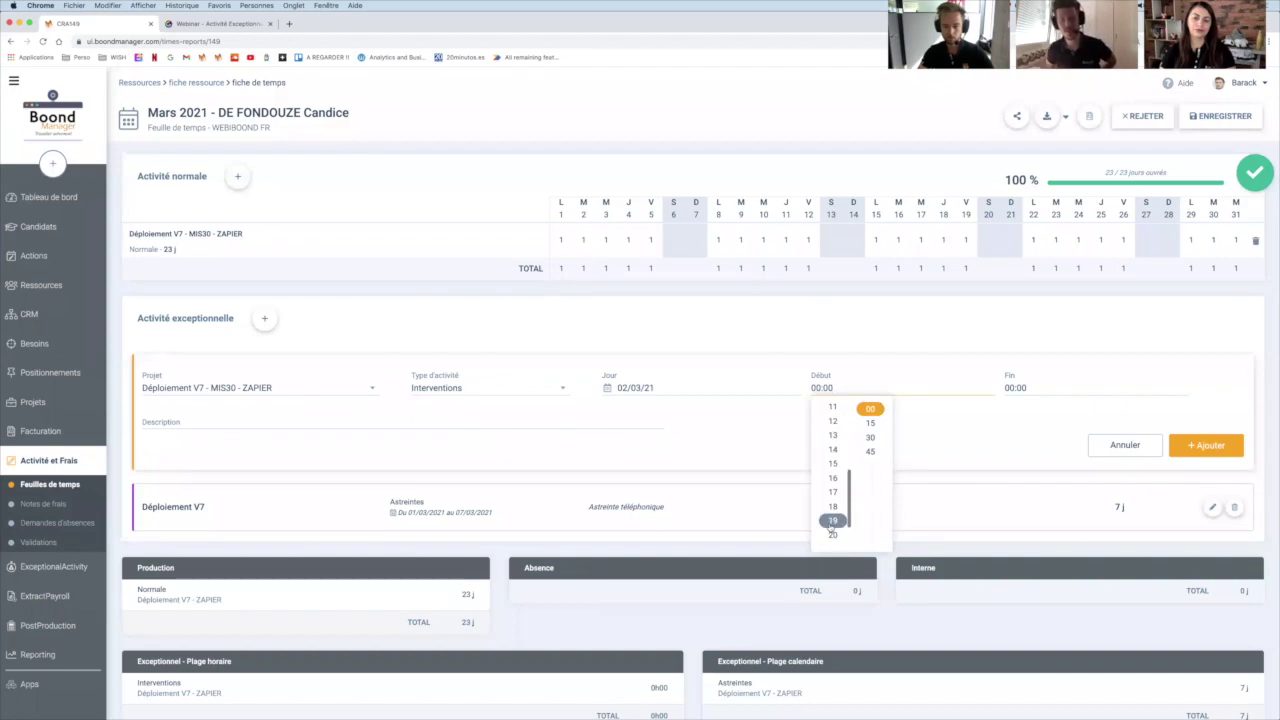
{"action": "scroll", "coordinate": [832, 522], "scroll_direction": "down", "scroll_amount": 2}
{"action": "left_click", "coordinate": [833, 496]}
{"action": "left_click", "coordinate": [1008, 387]}
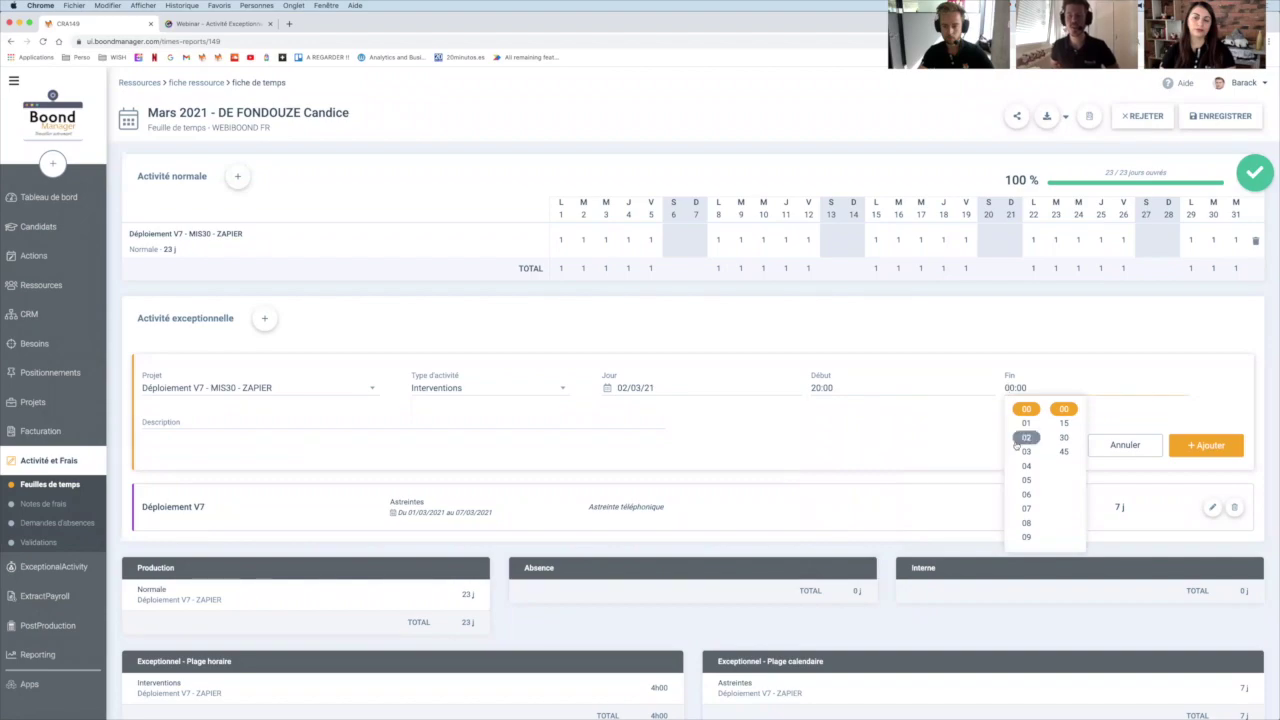
{"action": "left_click", "coordinate": [1026, 465]}
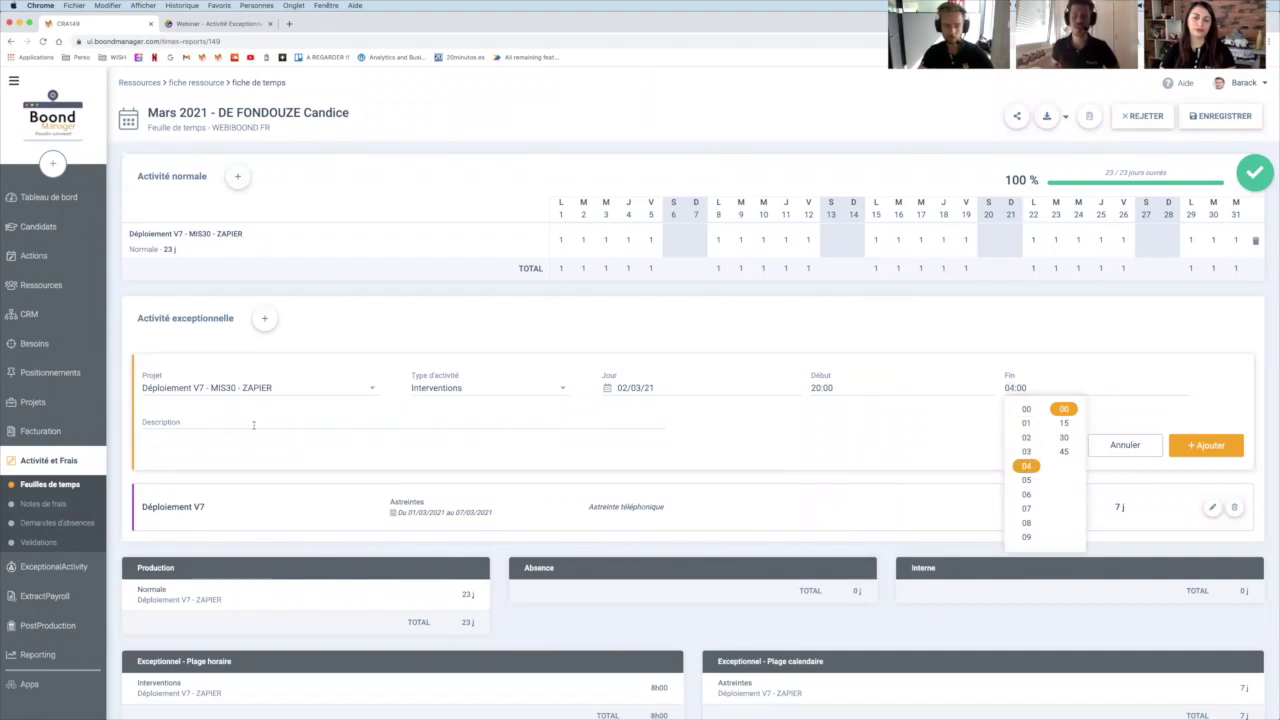
{"action": "left_click", "coordinate": [253, 425]}
{"action": "type", "text": "Alerte rouge !"}
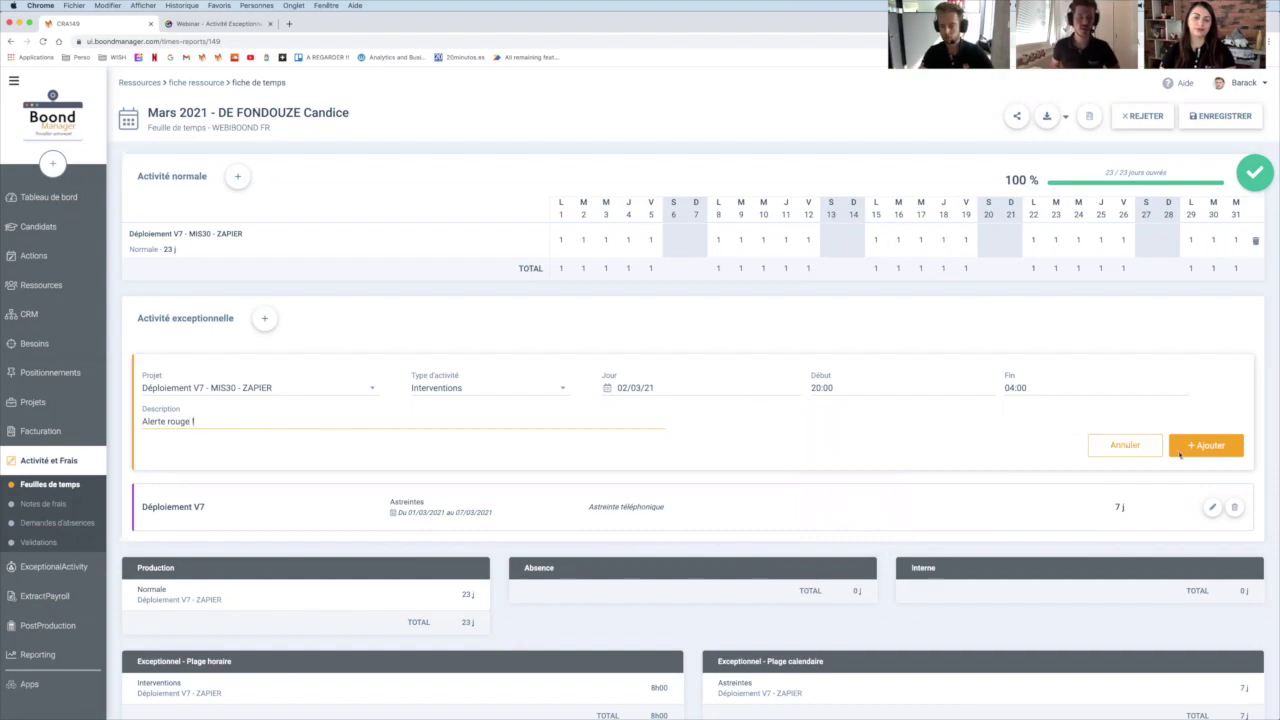
{"action": "left_click", "coordinate": [1196, 449]}
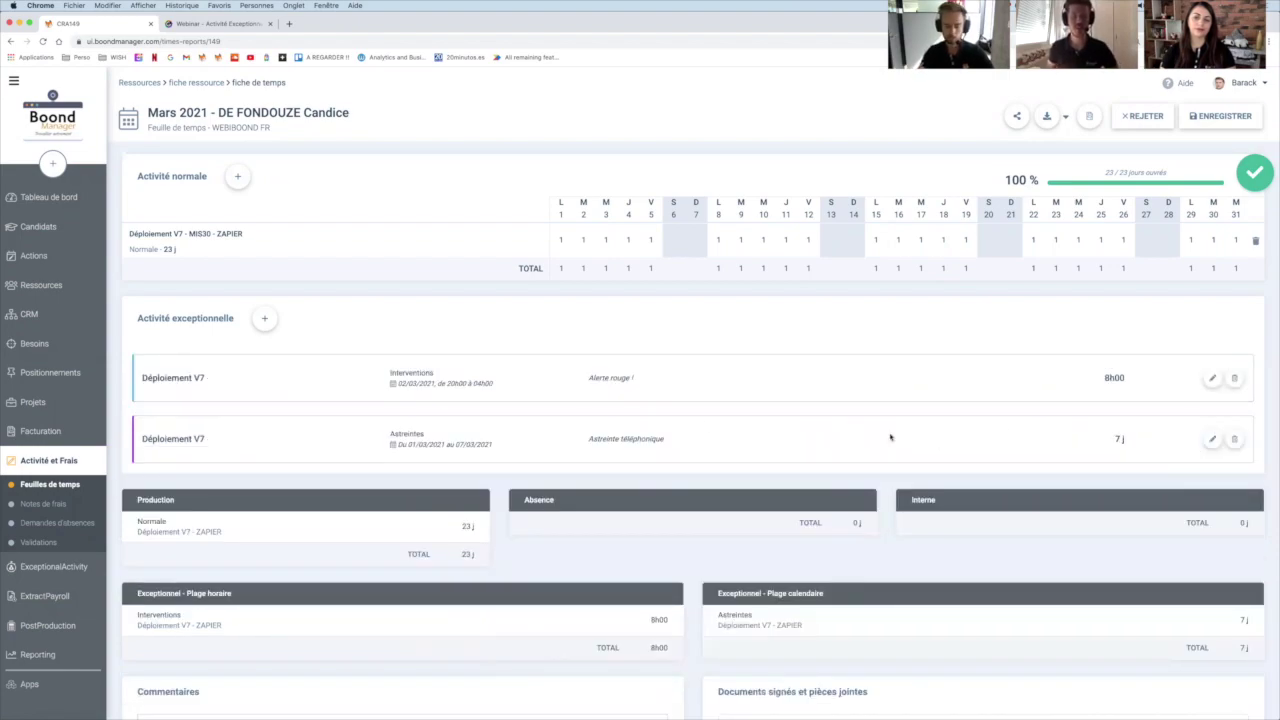
Review the exceptional activity entries and the Plage horaire and Plage calendaire summaries on the timesheet
{"action": "scroll", "coordinate": [706, 425], "scroll_direction": "down", "scroll_amount": 1}
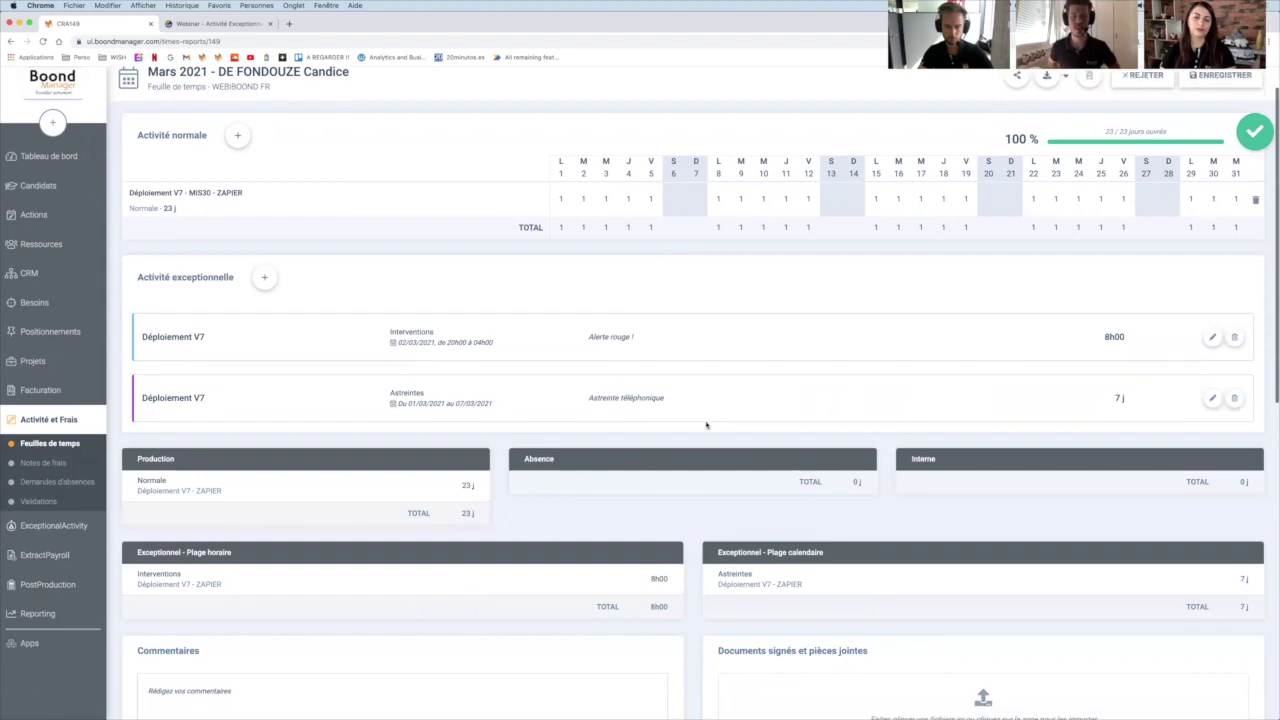
{"action": "scroll", "coordinate": [706, 425], "scroll_direction": "up", "scroll_amount": 1}
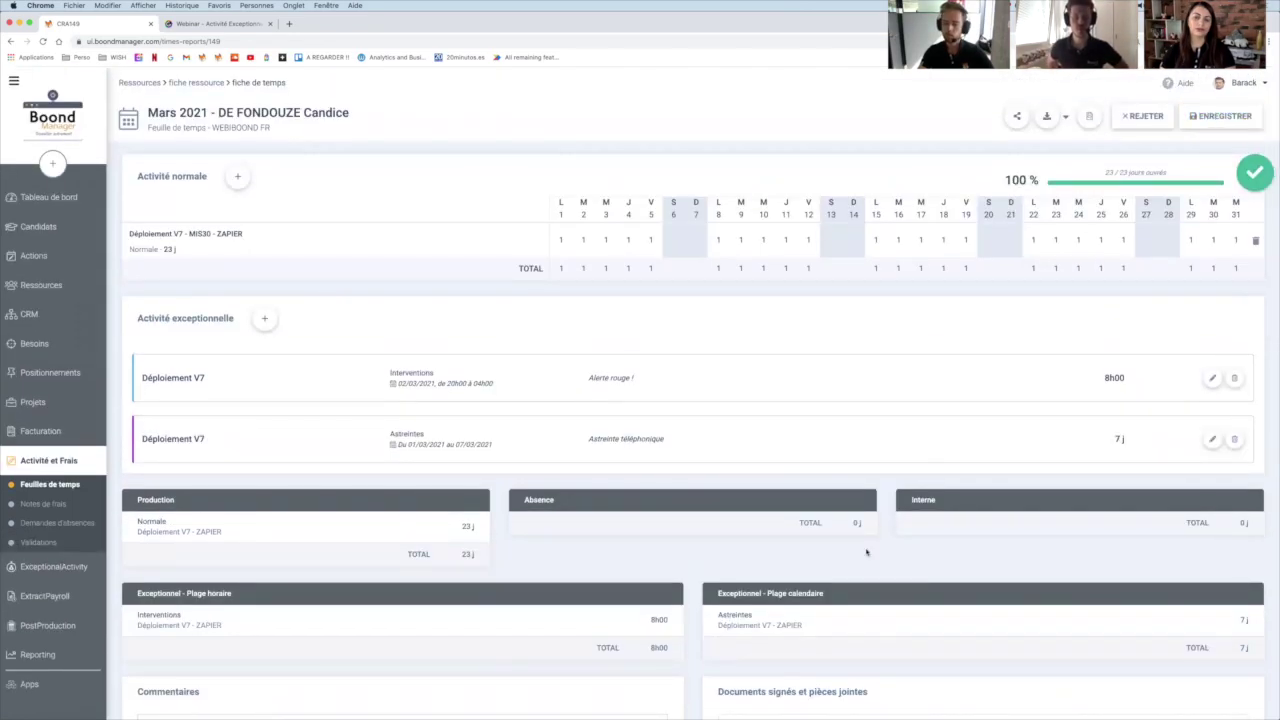
{"action": "scroll", "coordinate": [860, 530], "scroll_direction": "down", "scroll_amount": 3}
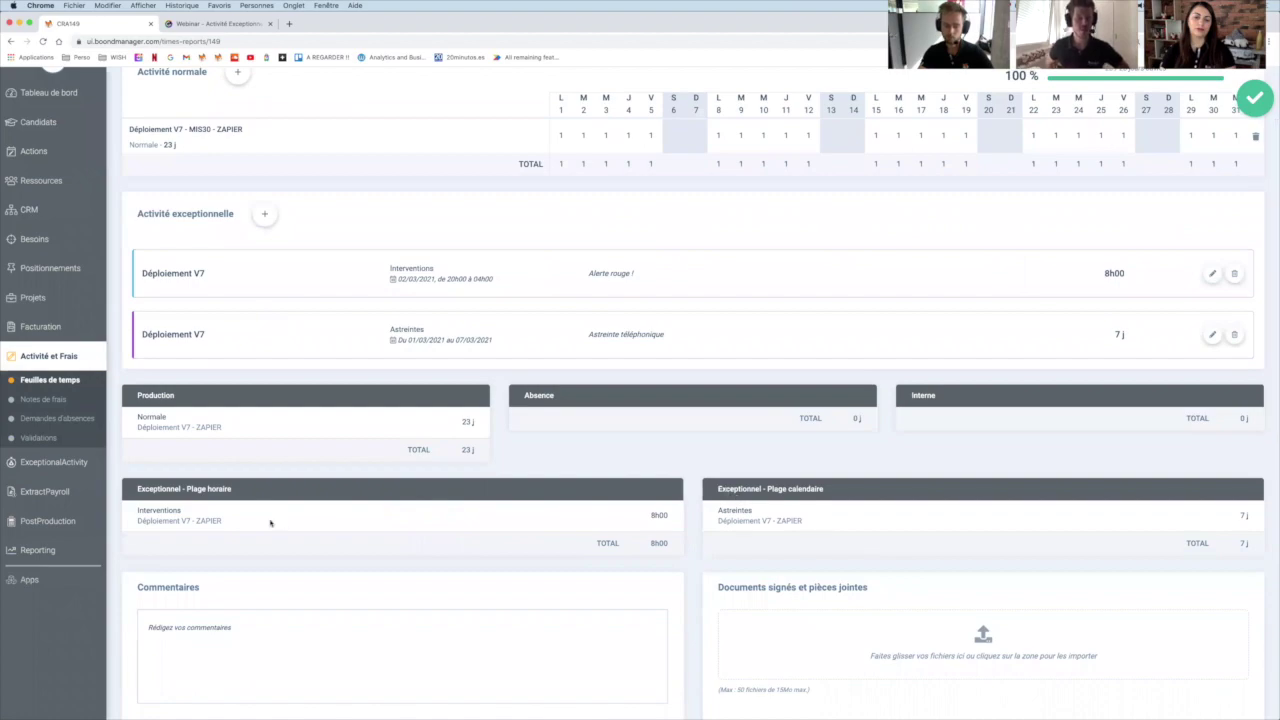
Review the timesheet's Production, Plage horaire and Plage calendaire summaries and save the timesheet
{"action": "left_click_drag", "start_coordinate": [136, 396], "coordinate": [295, 431]}
{"action": "left_click", "coordinate": [294, 431]}
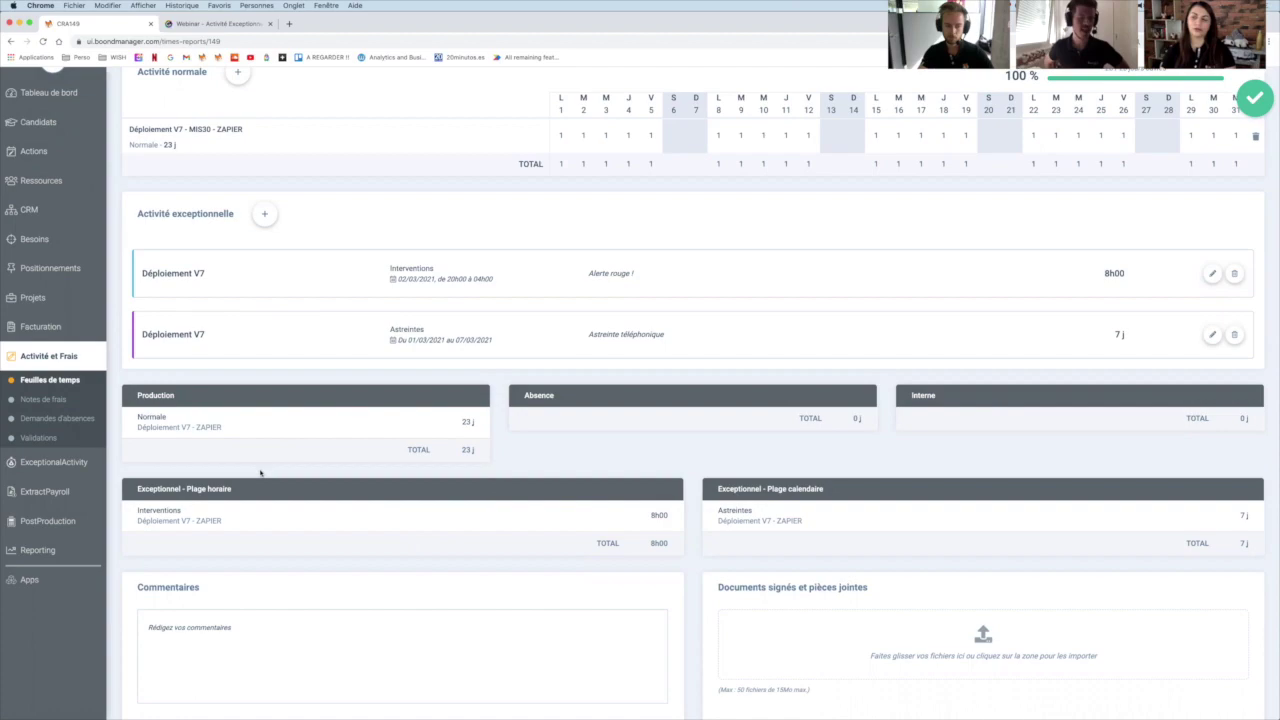
{"action": "left_click_drag", "start_coordinate": [136, 489], "coordinate": [366, 528]}
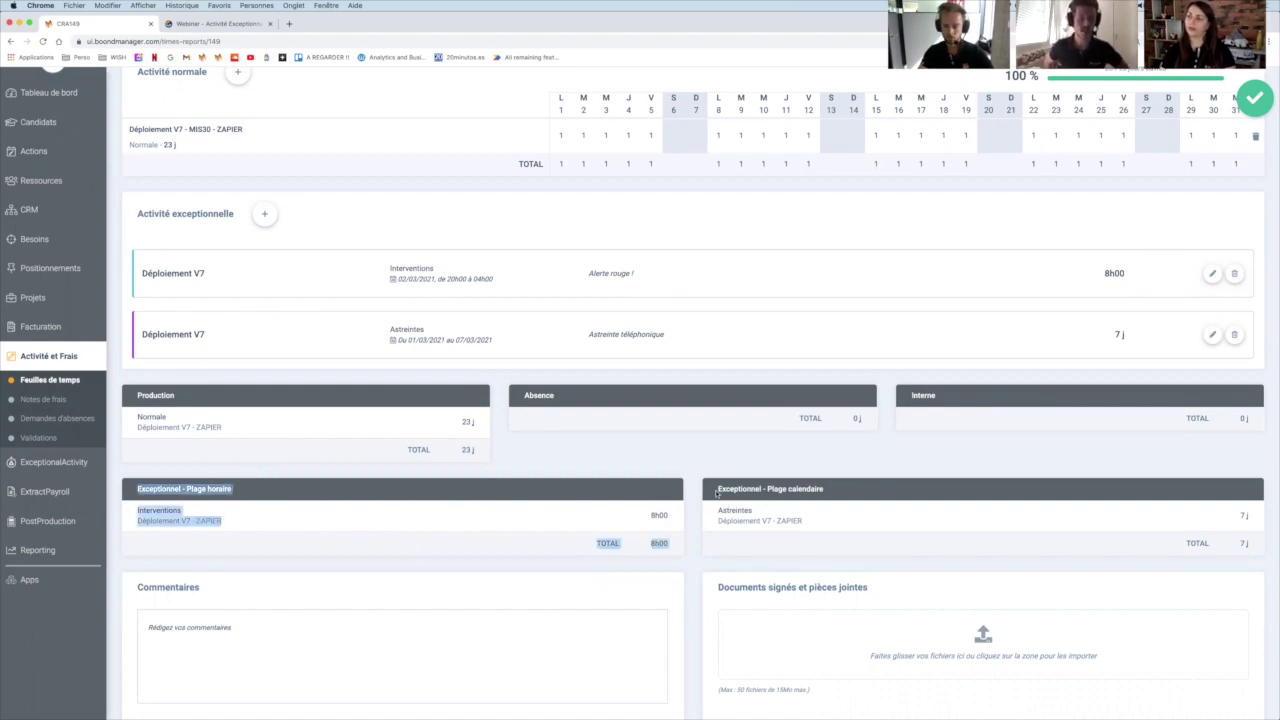
{"action": "left_click_drag", "start_coordinate": [717, 489], "coordinate": [855, 545]}
{"action": "left_click", "coordinate": [865, 551]}
{"action": "scroll", "coordinate": [865, 551], "scroll_direction": "up", "scroll_amount": 2}
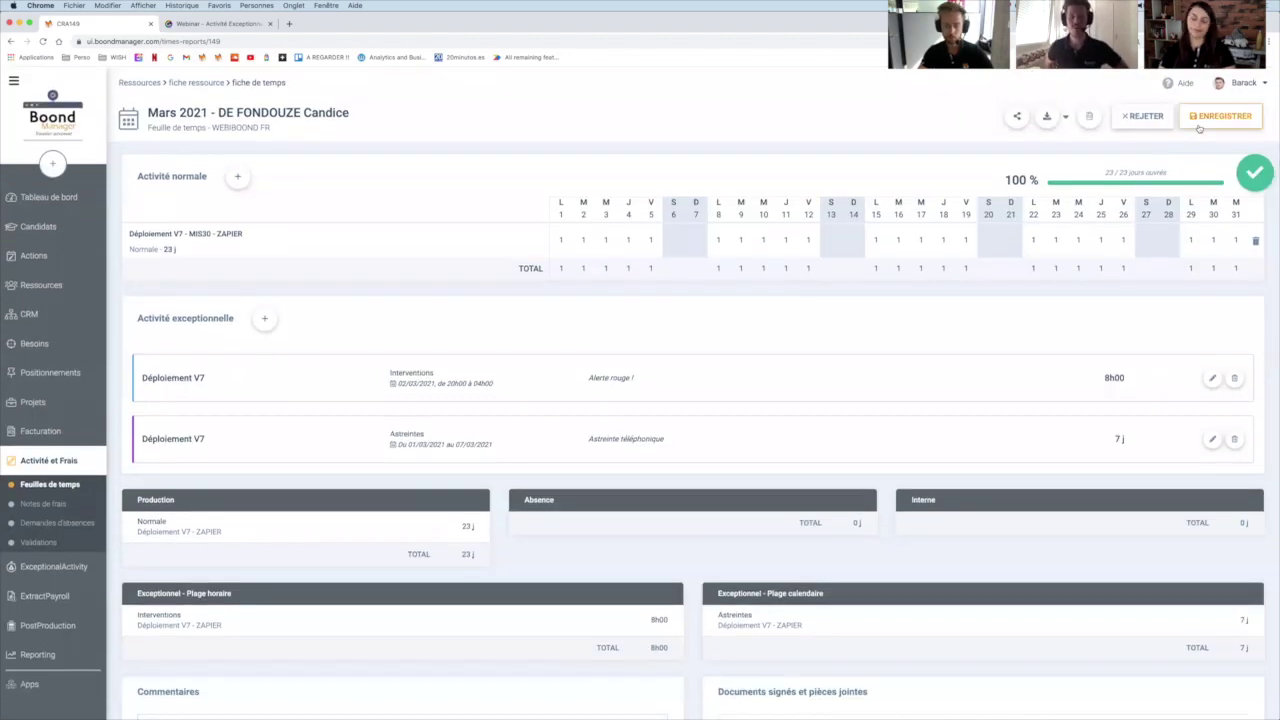
{"action": "left_click", "coordinate": [1199, 127]}
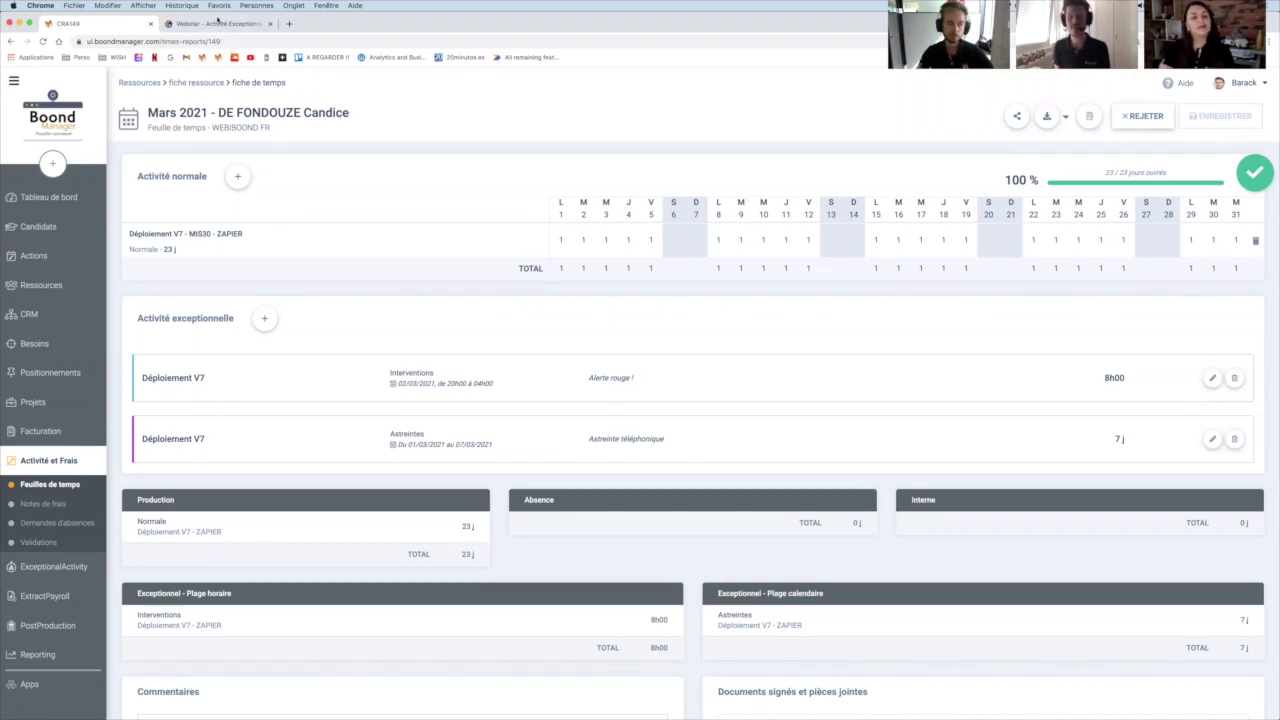
Switch to the Genially presentation and advance past the activity entry recap to the section "3.1 - L'app ExceptionalActivity"
{"action": "left_click", "coordinate": [219, 23]}
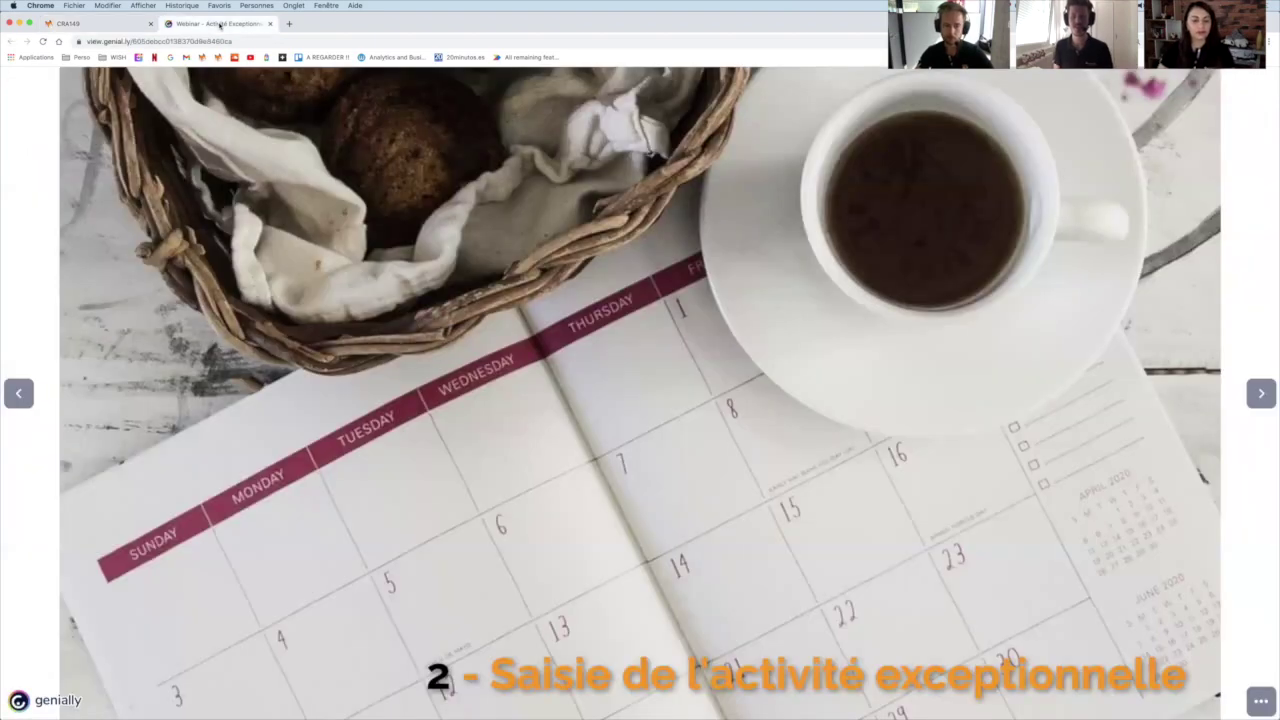
{"action": "key", "text": "Right"}
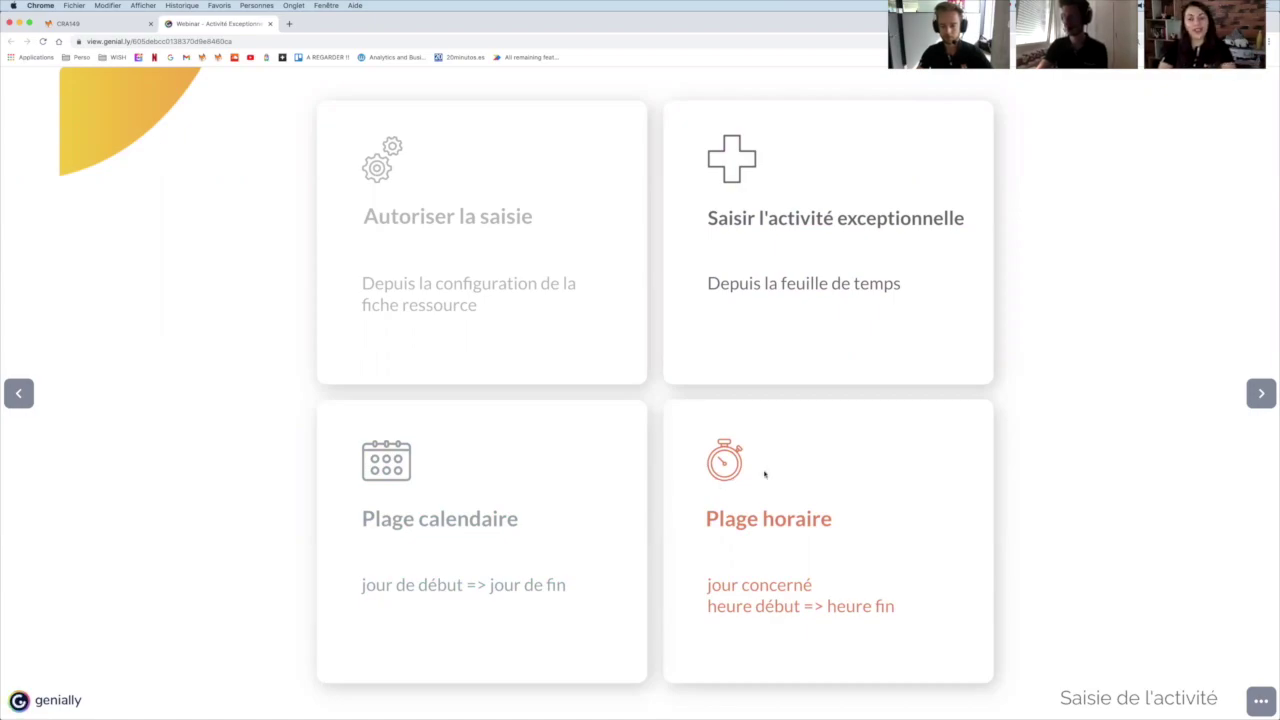
{"action": "left_click", "coordinate": [1259, 393]}
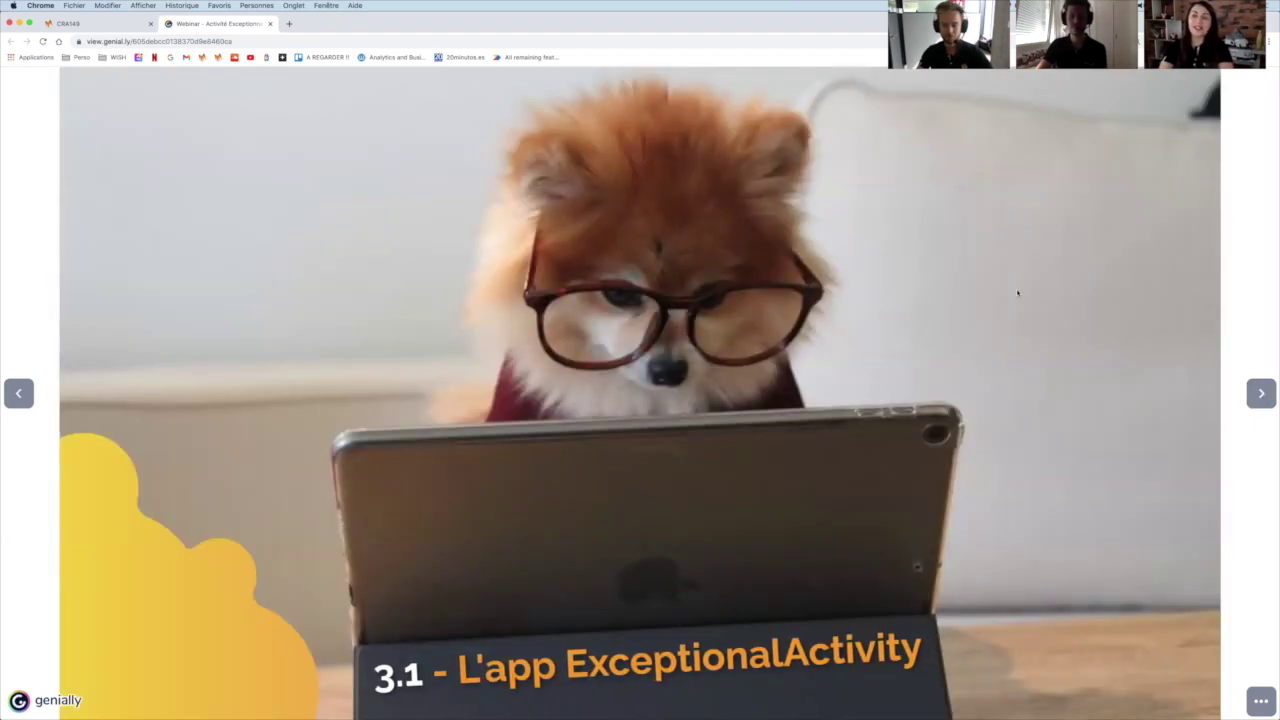
Return to BoondManager and open the ExceptionalActivity app's list of entries for mars 2021
{"action": "left_click", "coordinate": [78, 23]}
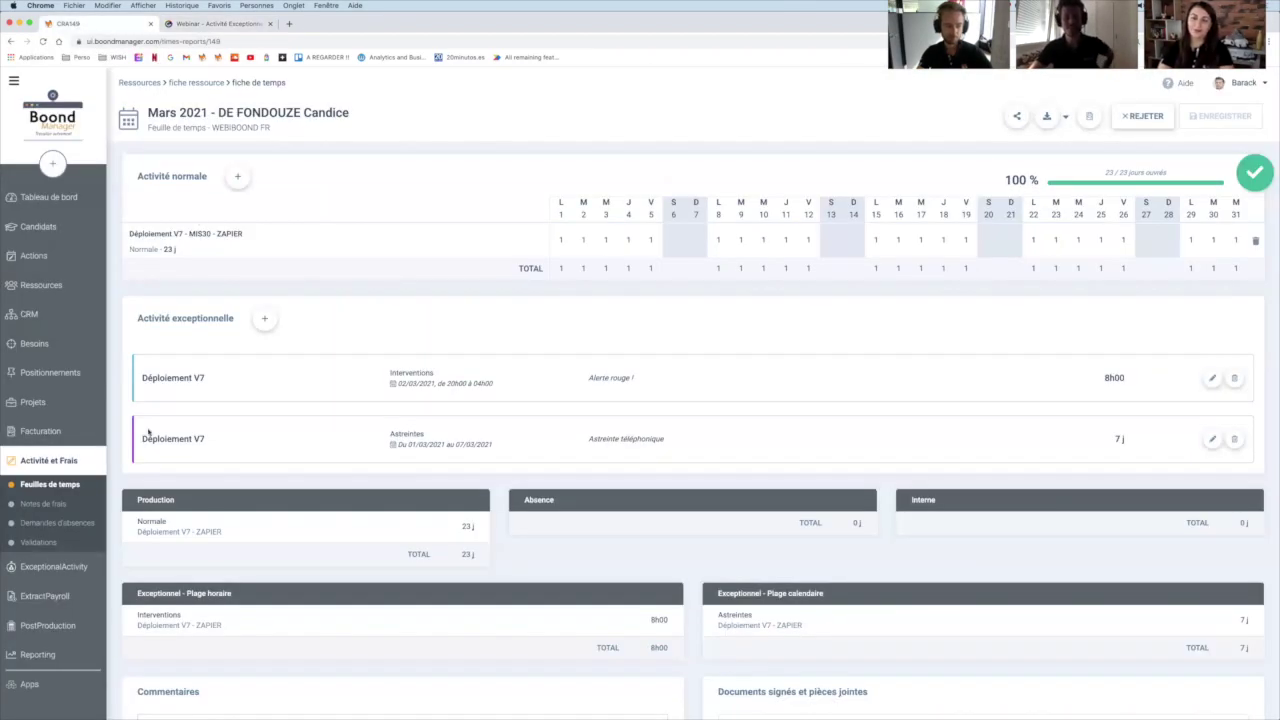
{"action": "left_click", "coordinate": [75, 568]}
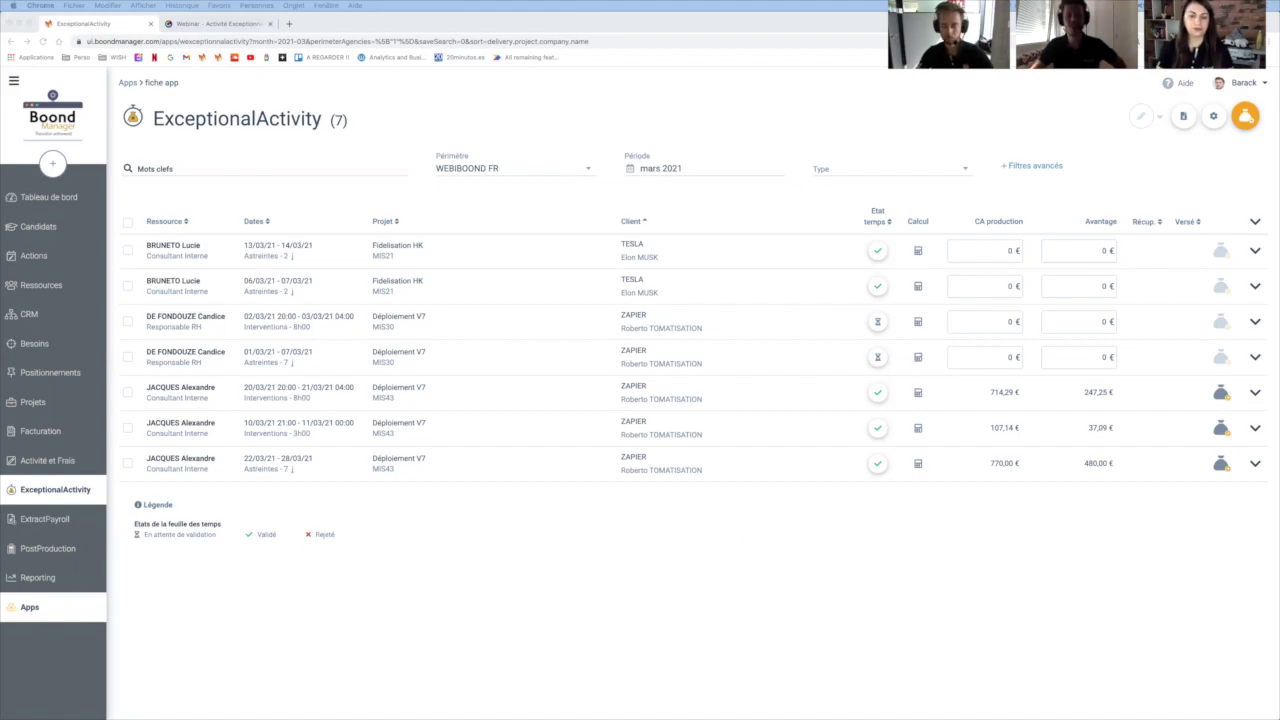
{"action": "left_click", "coordinate": [613, 130]}
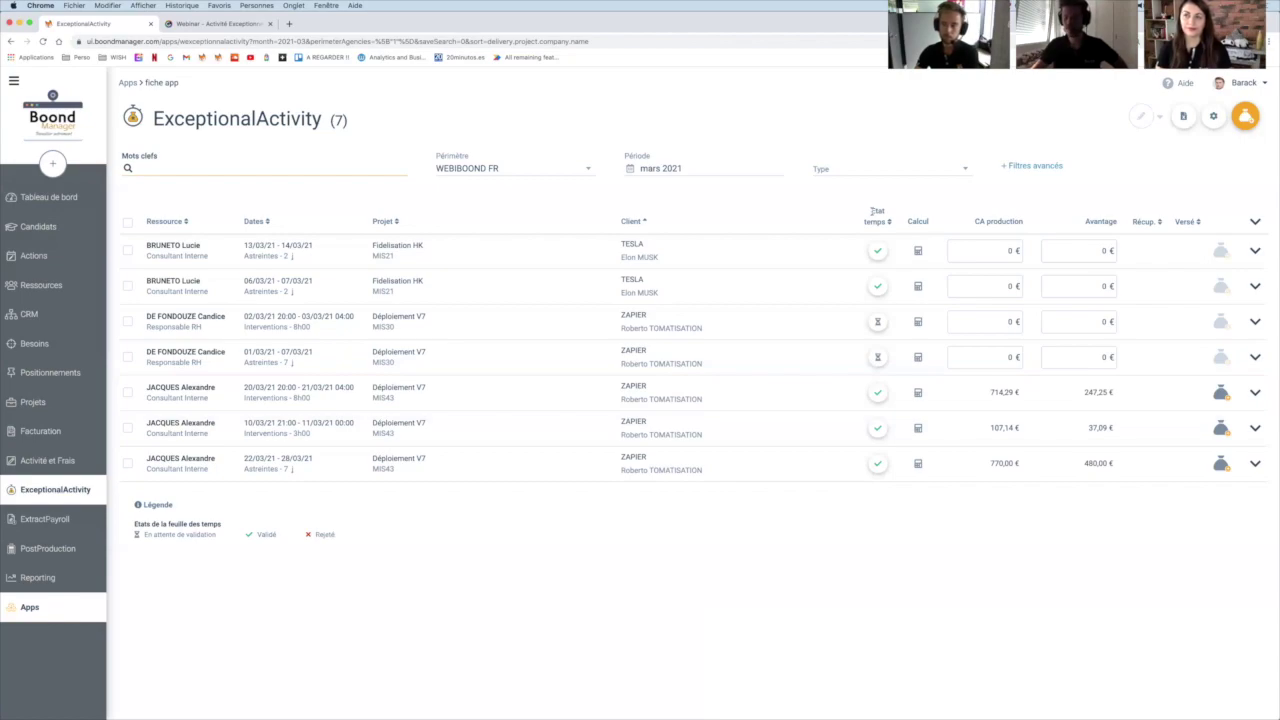
Open the pending timesheet behind the 02/03/21 Déploiement V7 intervention, validate it and return to the ExceptionalActivity list
{"action": "left_click", "coordinate": [877, 324]}
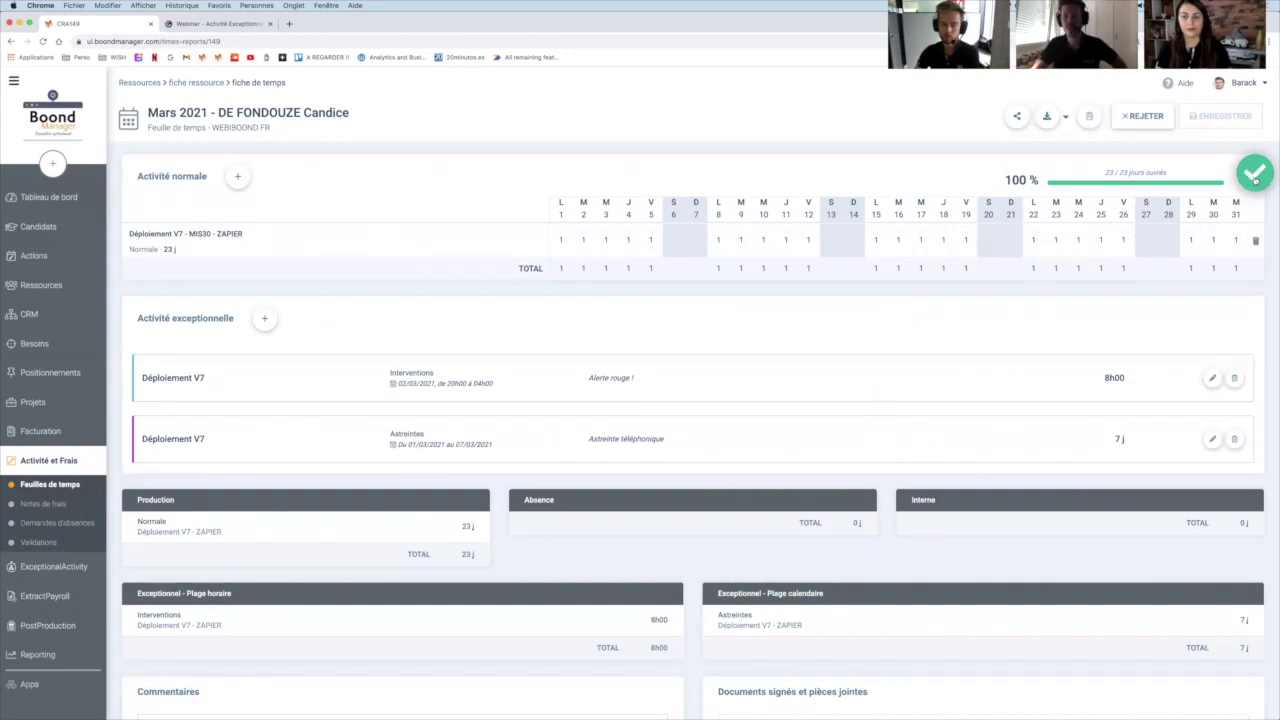
{"action": "left_click", "coordinate": [1255, 176]}
{"action": "left_click", "coordinate": [773, 286]}
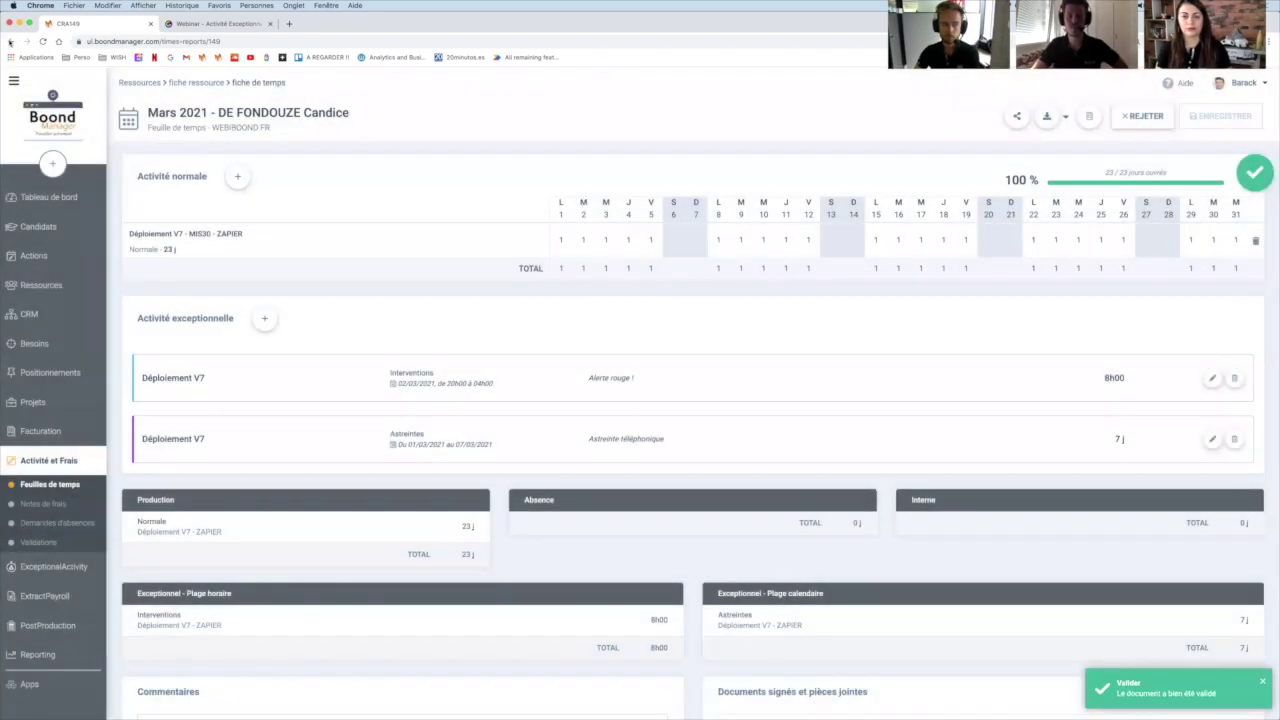
{"action": "left_click", "coordinate": [10, 41]}
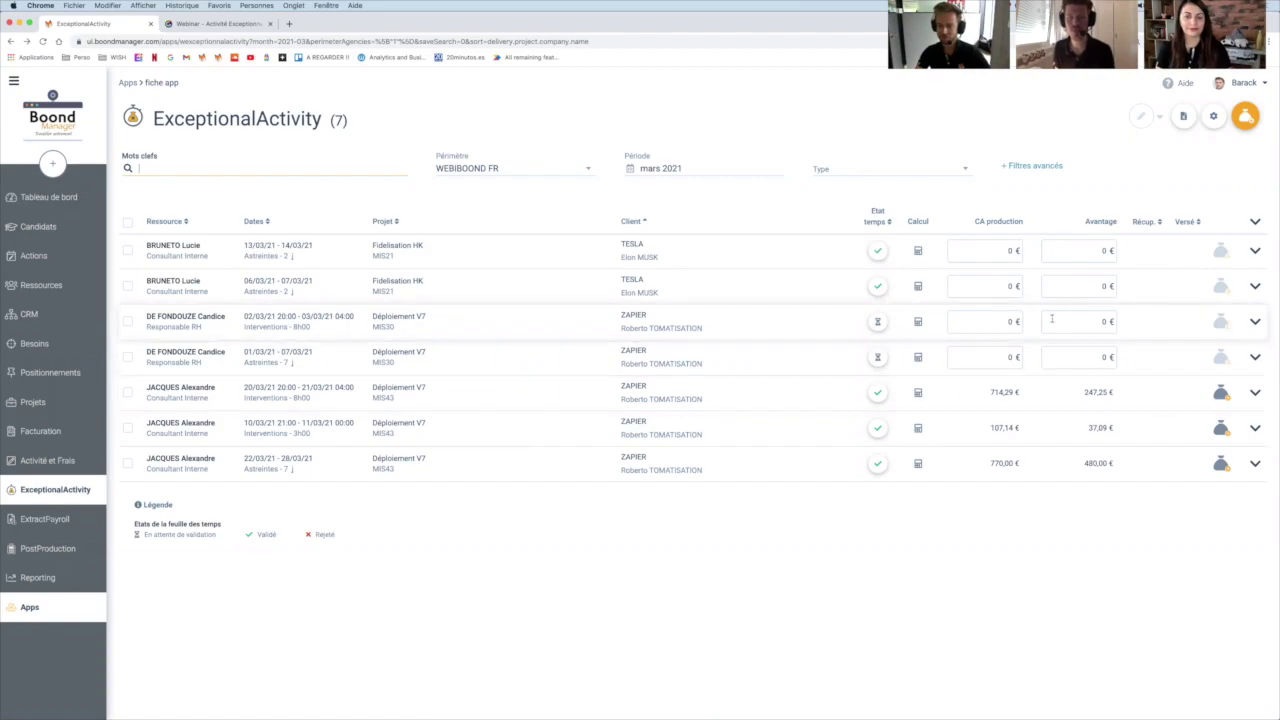
Set CA production to 350 € and Avantage to 175 € on both Fidelisation HK on-call entries
{"action": "left_click", "coordinate": [988, 265]}
{"action": "left_click", "coordinate": [988, 265]}
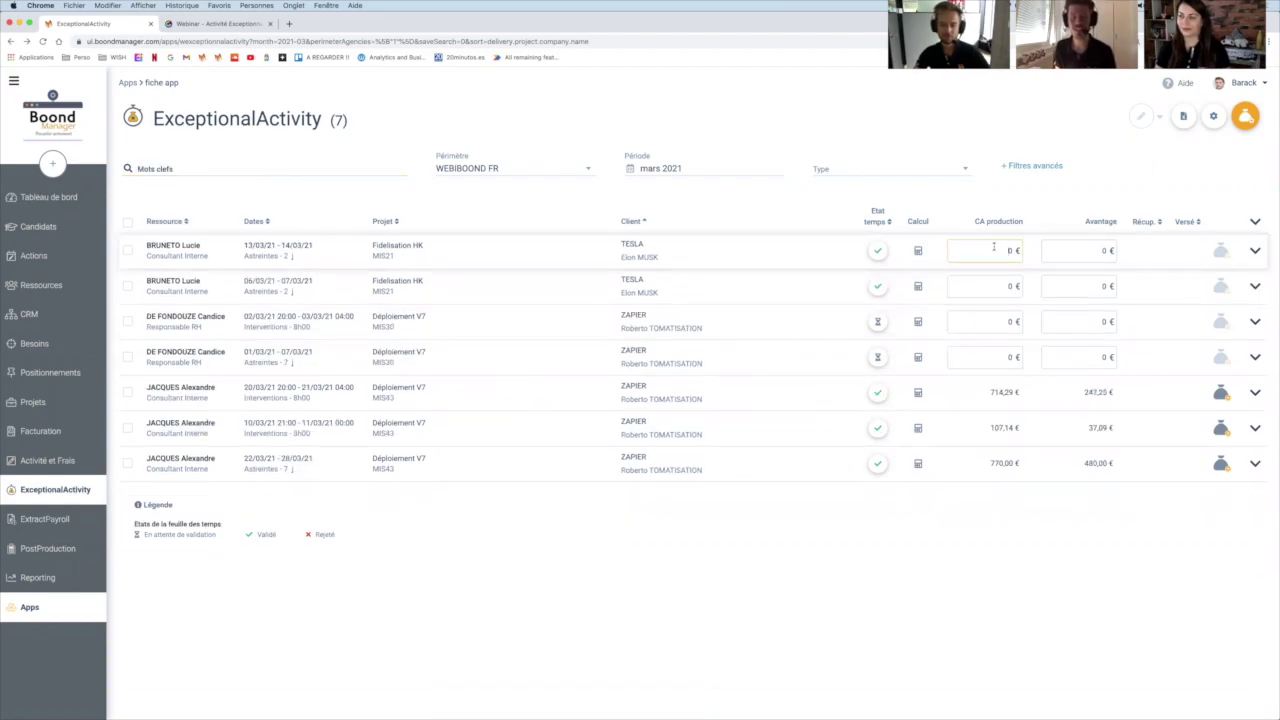
{"action": "left_click", "coordinate": [962, 247]}
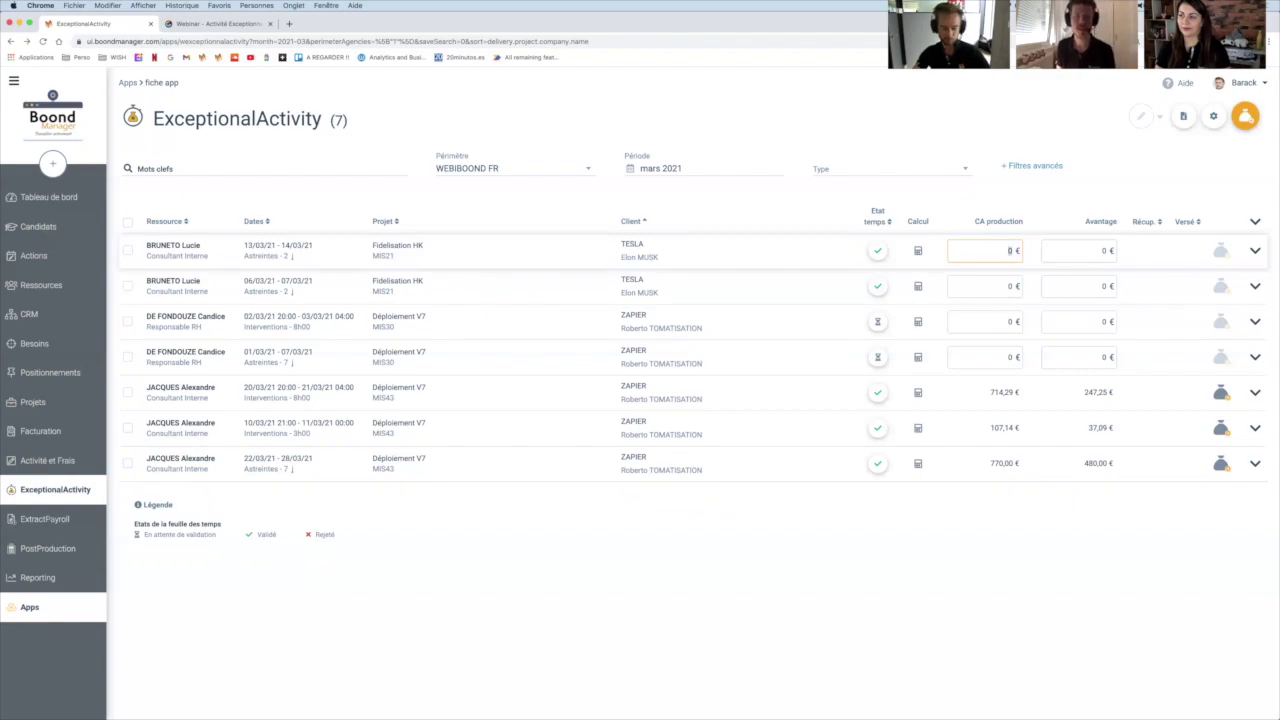
{"action": "type", "text": "35"}
{"action": "key", "text": "Tab"}
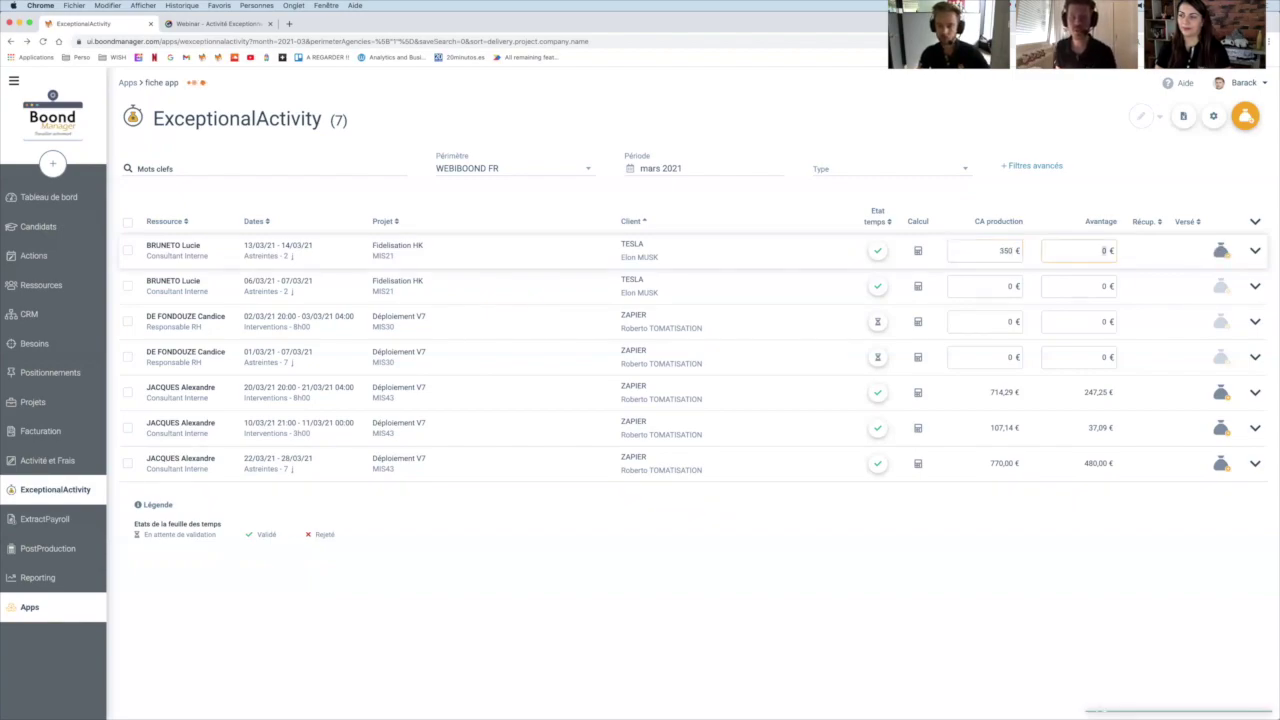
{"action": "key", "text": "Tab"}
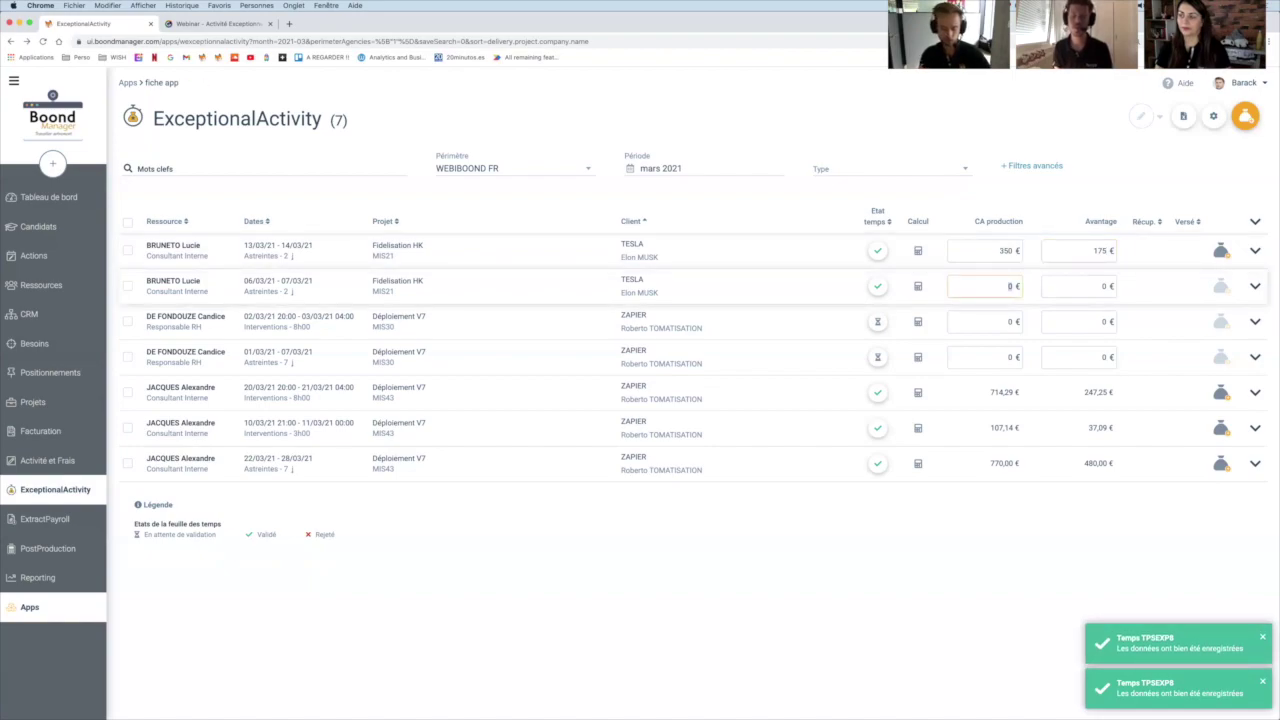
{"action": "type", "text": "35"}
{"action": "key", "text": "Tab"}
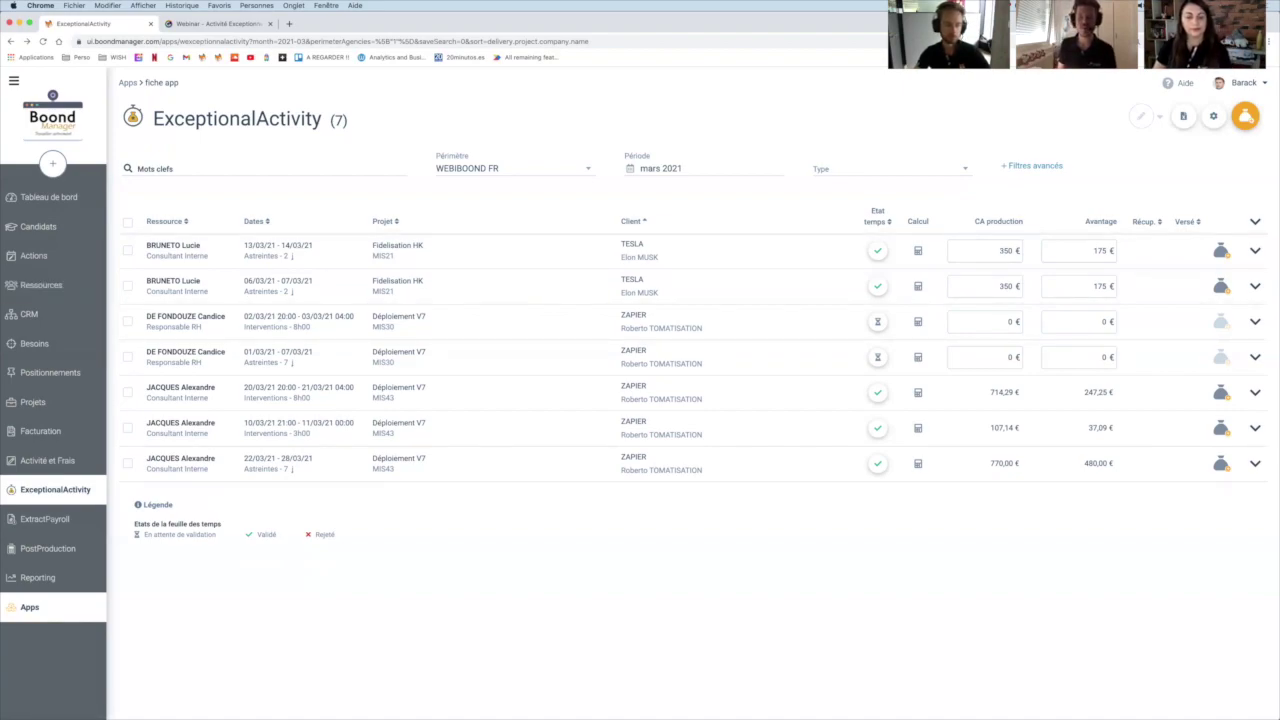
Switch to the Genially presentation and show the slide "ExceptionalActivity, pourquoi ?"
{"action": "left_click", "coordinate": [212, 24]}
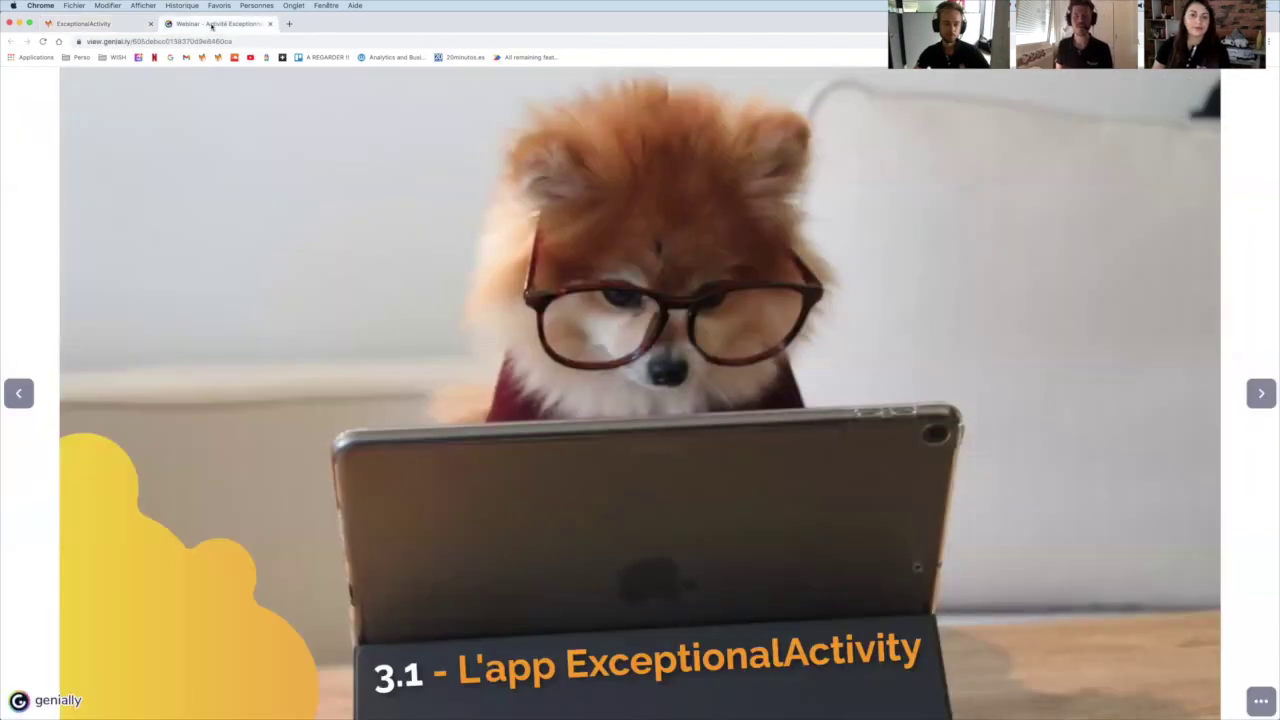
{"action": "key", "text": "Right"}
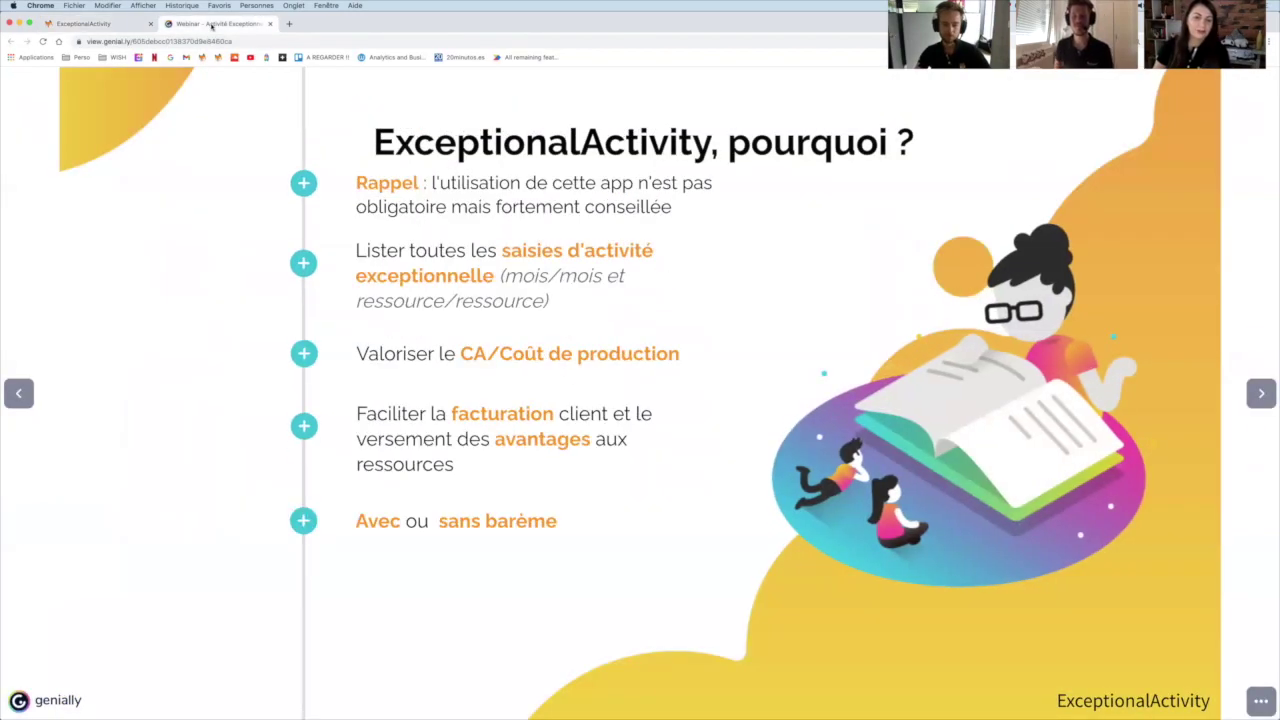
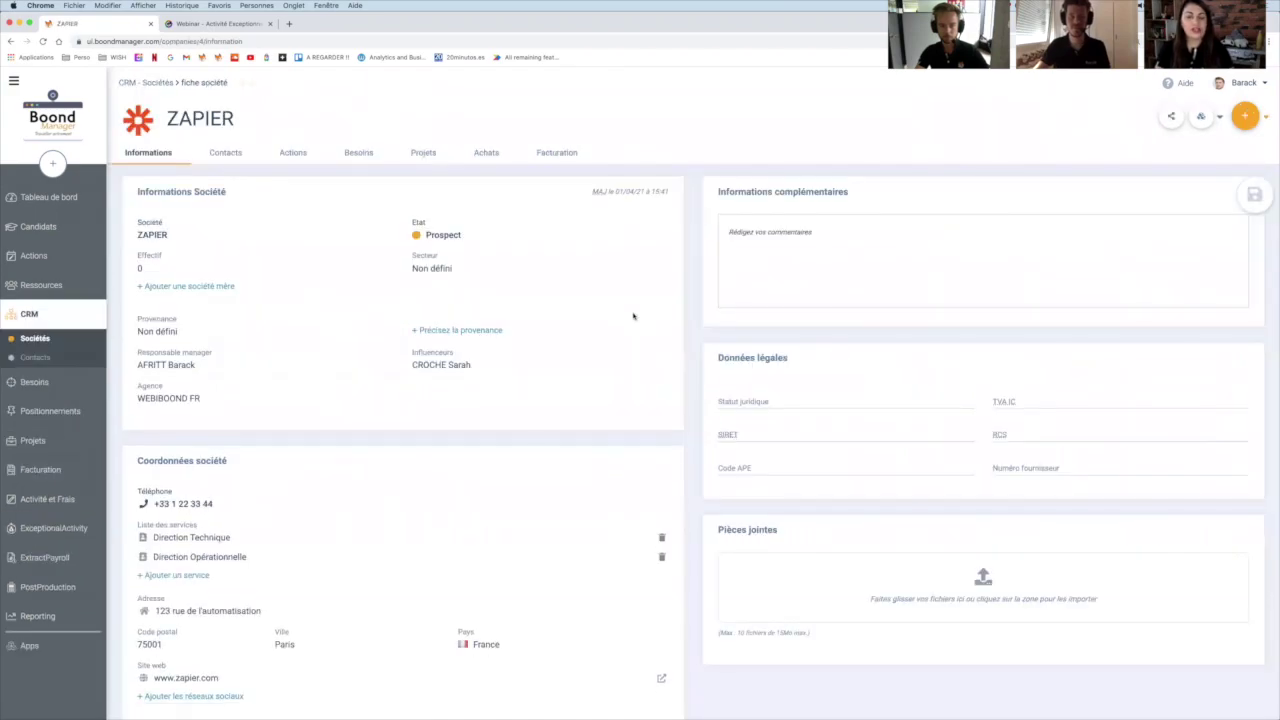
Open the ExceptionalActivity scales of the company ZAPIER and examine the Astreinte scale's name and work units
{"action": "left_click", "coordinate": [1212, 118]}
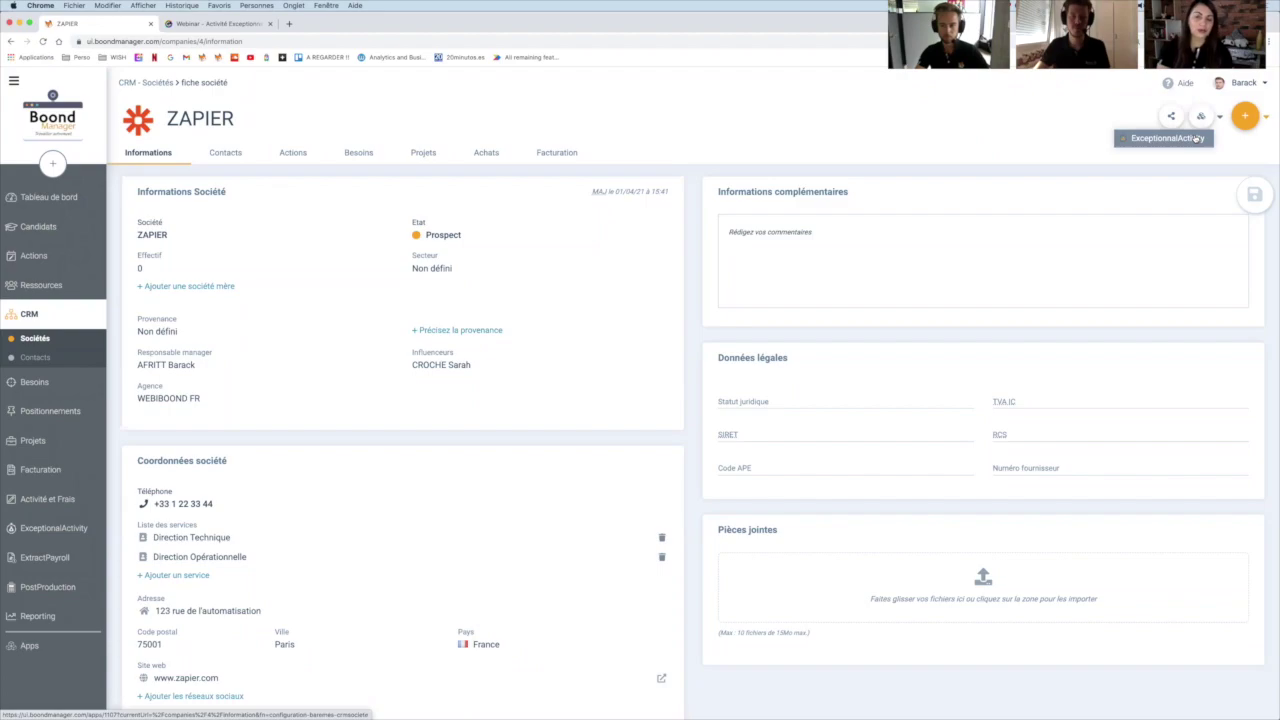
{"action": "left_click", "coordinate": [1197, 138]}
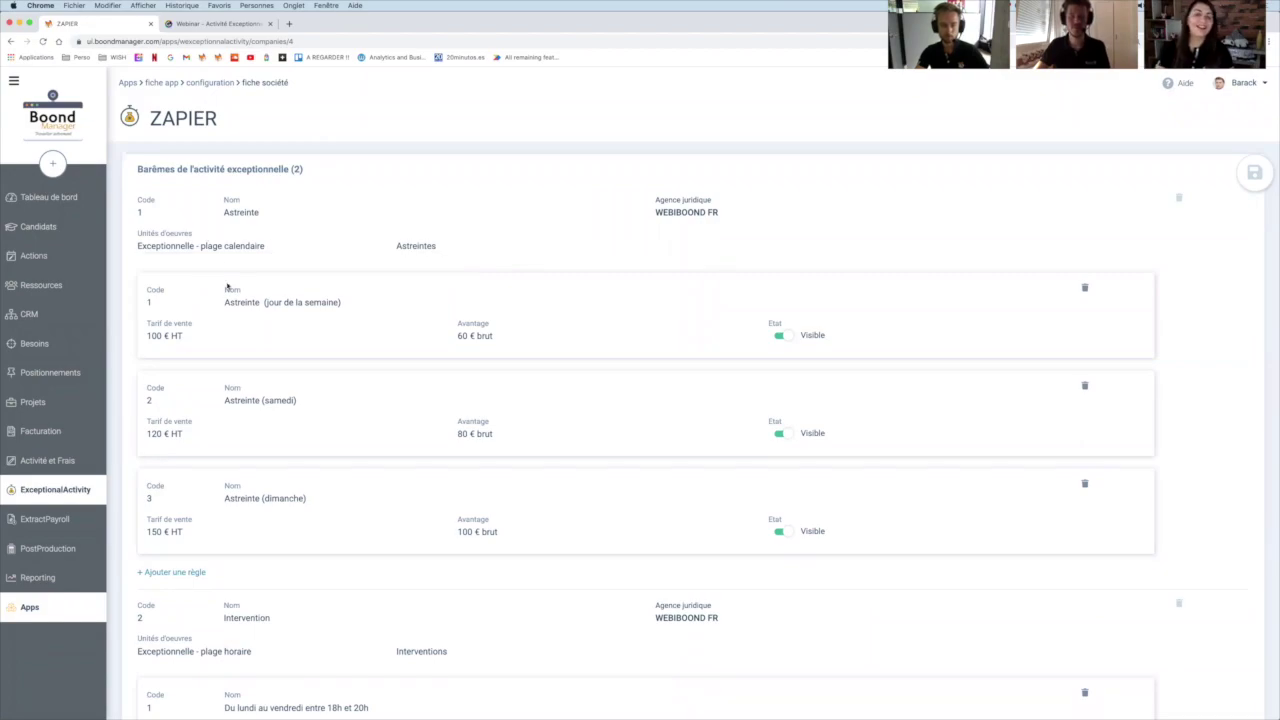
{"action": "scroll", "coordinate": [229, 286], "scroll_direction": "down", "scroll_amount": 1}
{"action": "left_click", "coordinate": [259, 155]}
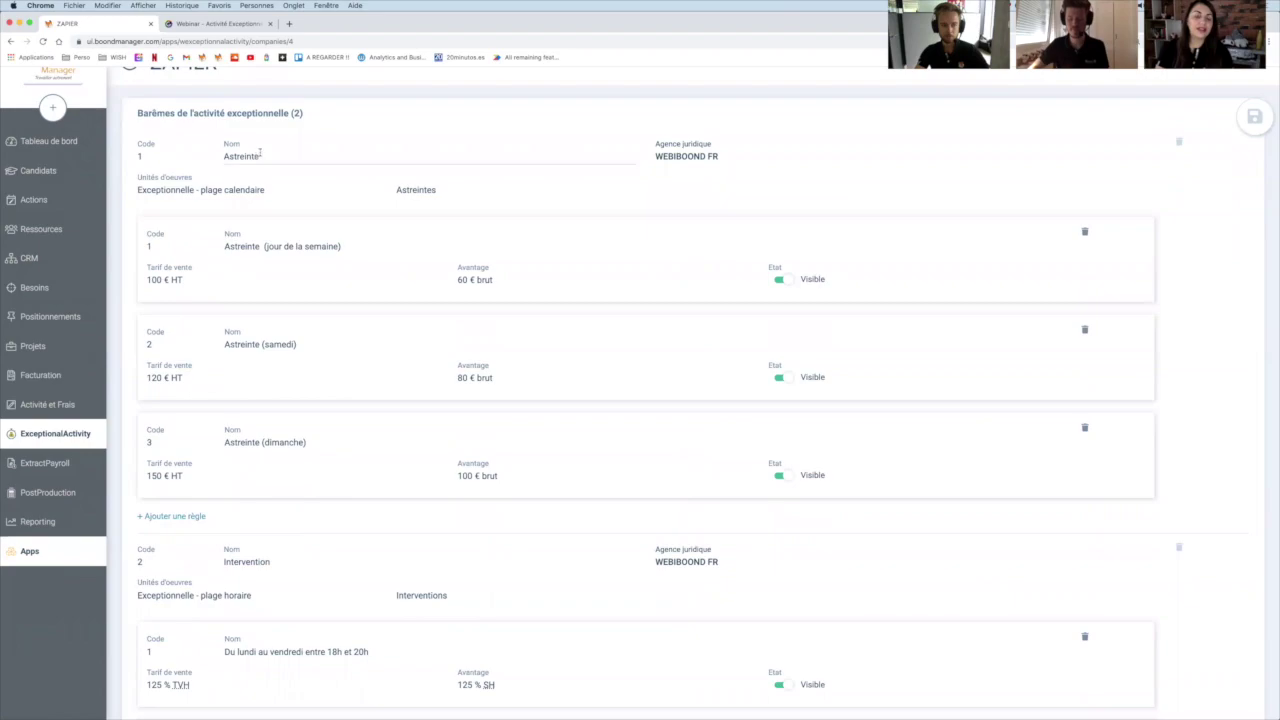
{"action": "left_click_drag", "start_coordinate": [259, 156], "coordinate": [222, 156]}
{"action": "left_click", "coordinate": [250, 189]}
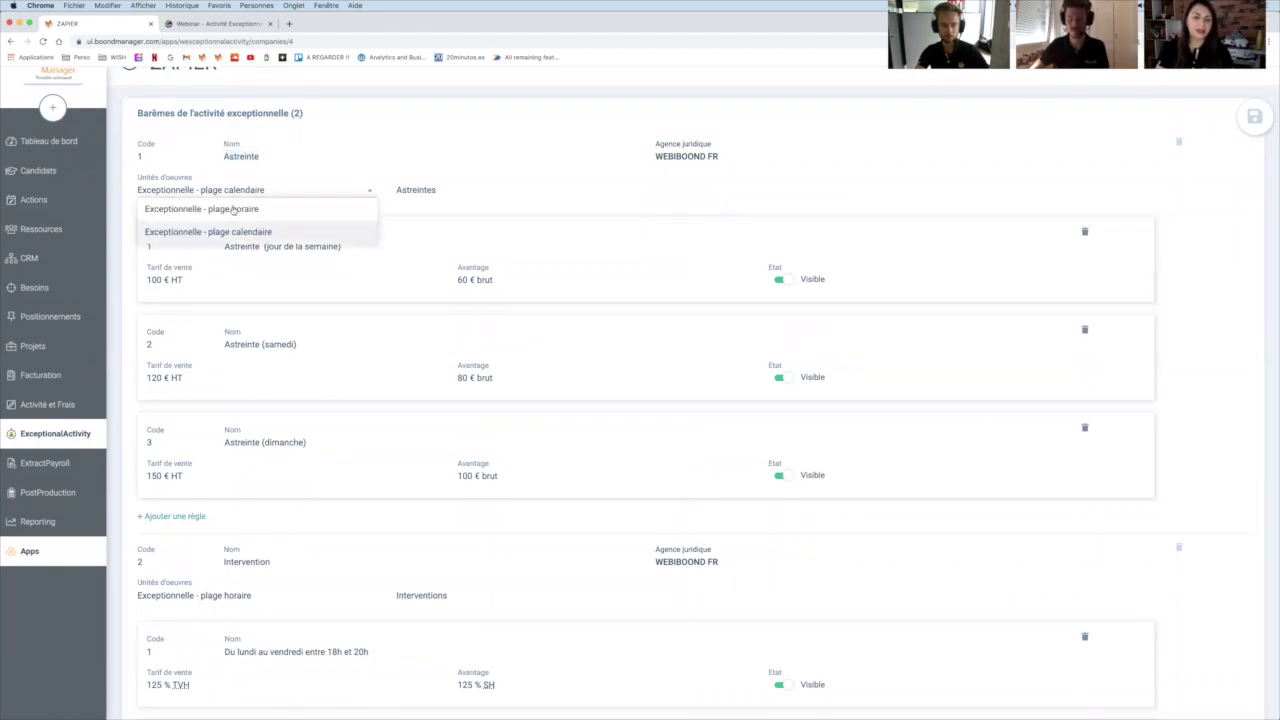
{"action": "left_click", "coordinate": [446, 201]}
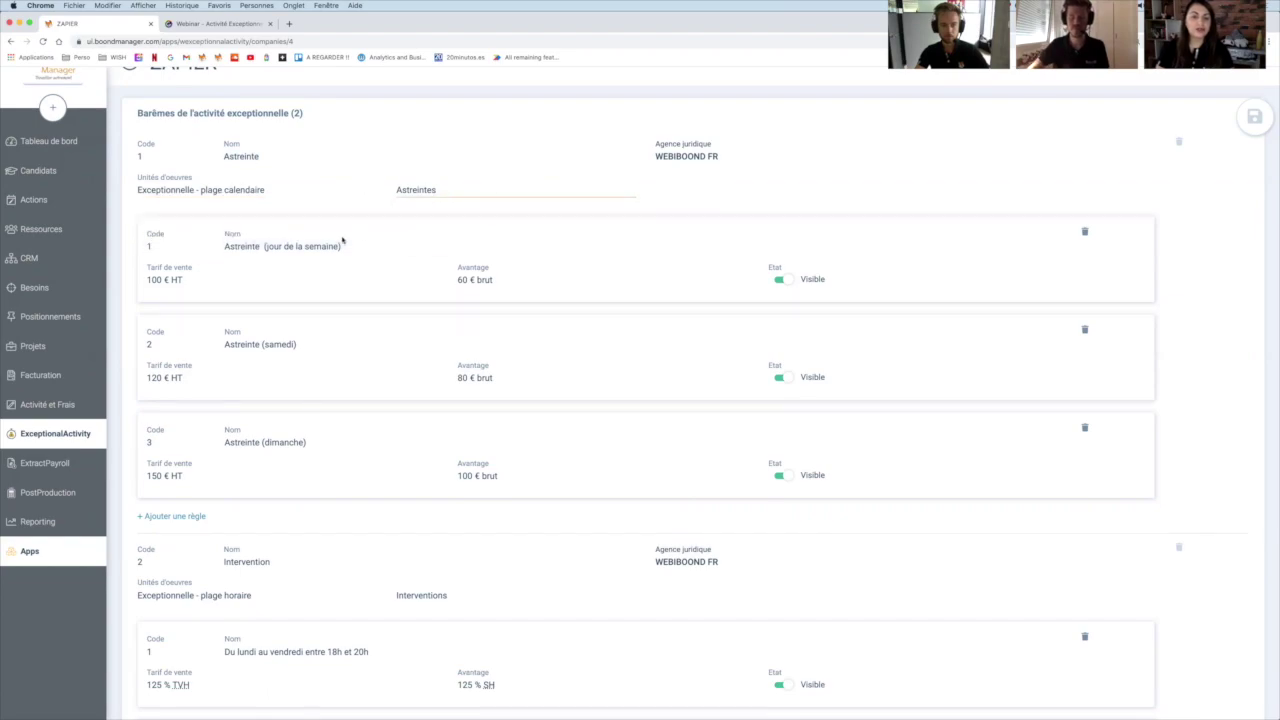
Examine the Astreinte scale's weekday, Saturday and Sunday rules with their sale rates and benefits
{"action": "left_click", "coordinate": [160, 280]}
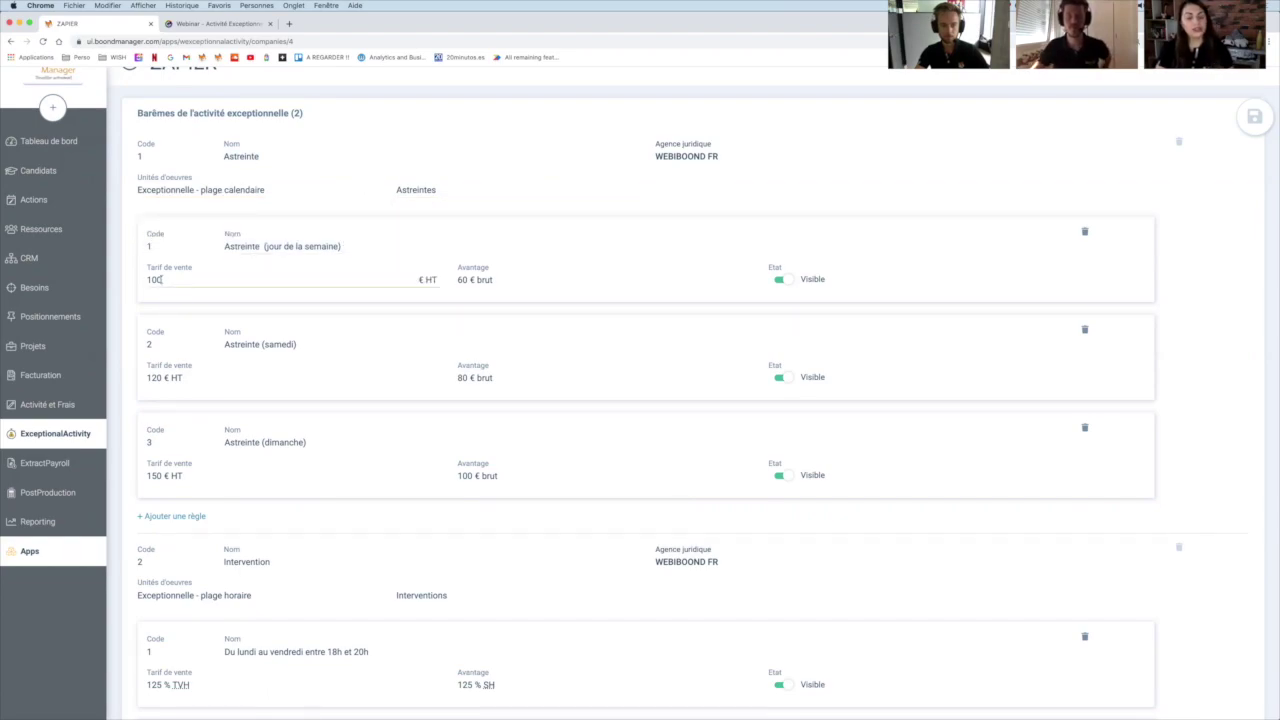
{"action": "left_click", "coordinate": [256, 246]}
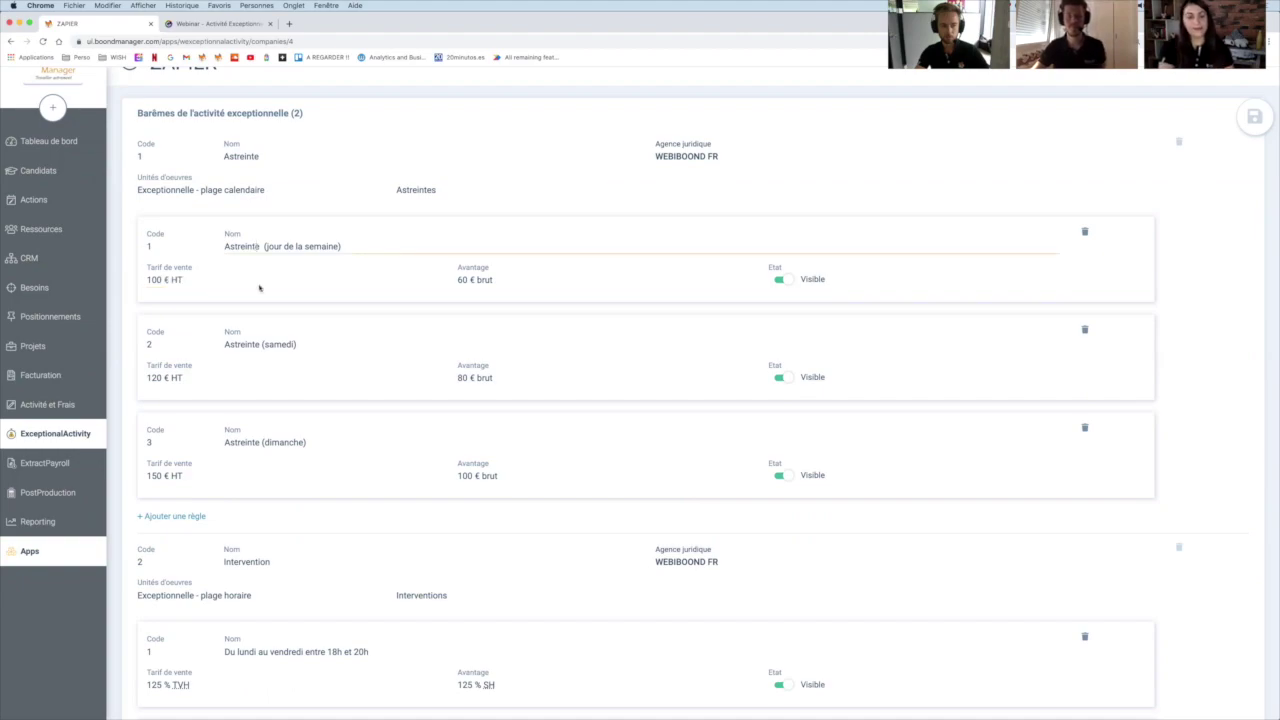
{"action": "left_click", "coordinate": [284, 345]}
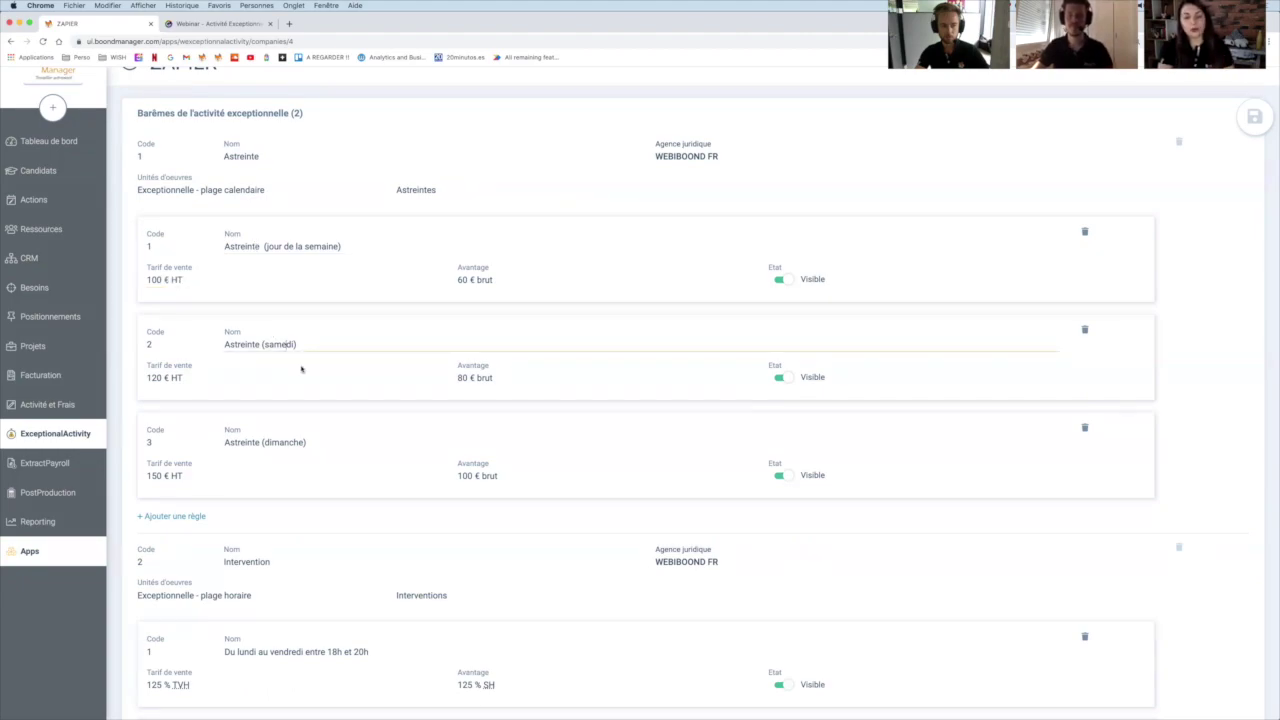
{"action": "left_click", "coordinate": [326, 440]}
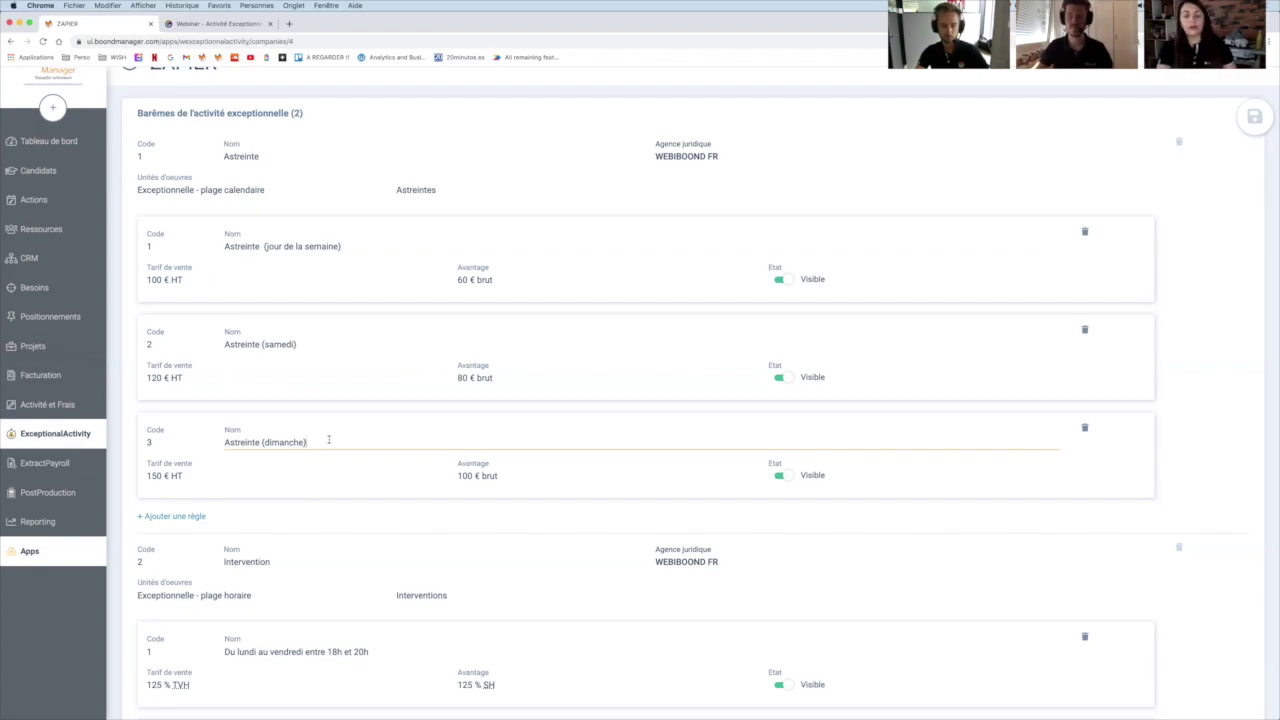
Switch the Astreinte (dimanche) rule's state to Archivé and back to Visible
{"action": "scroll", "coordinate": [373, 457], "scroll_direction": "down", "scroll_amount": 1}
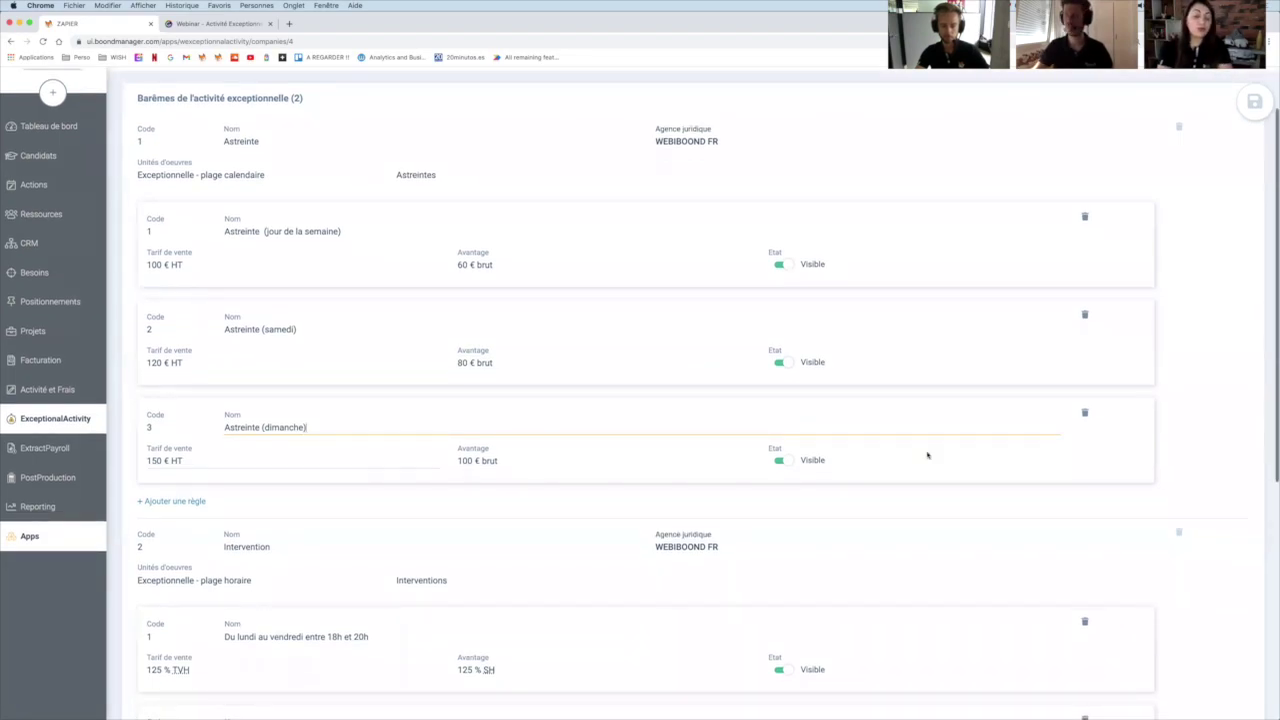
{"action": "left_click", "coordinate": [779, 461]}
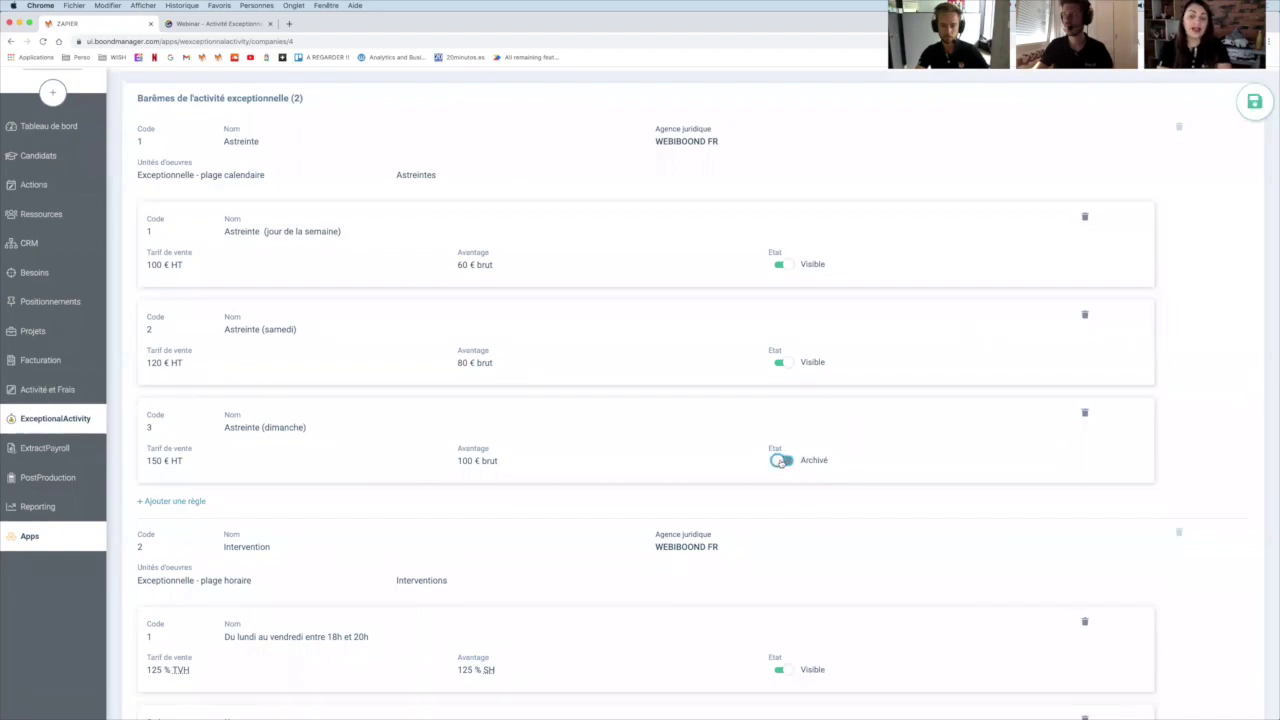
{"action": "left_click", "coordinate": [780, 461]}
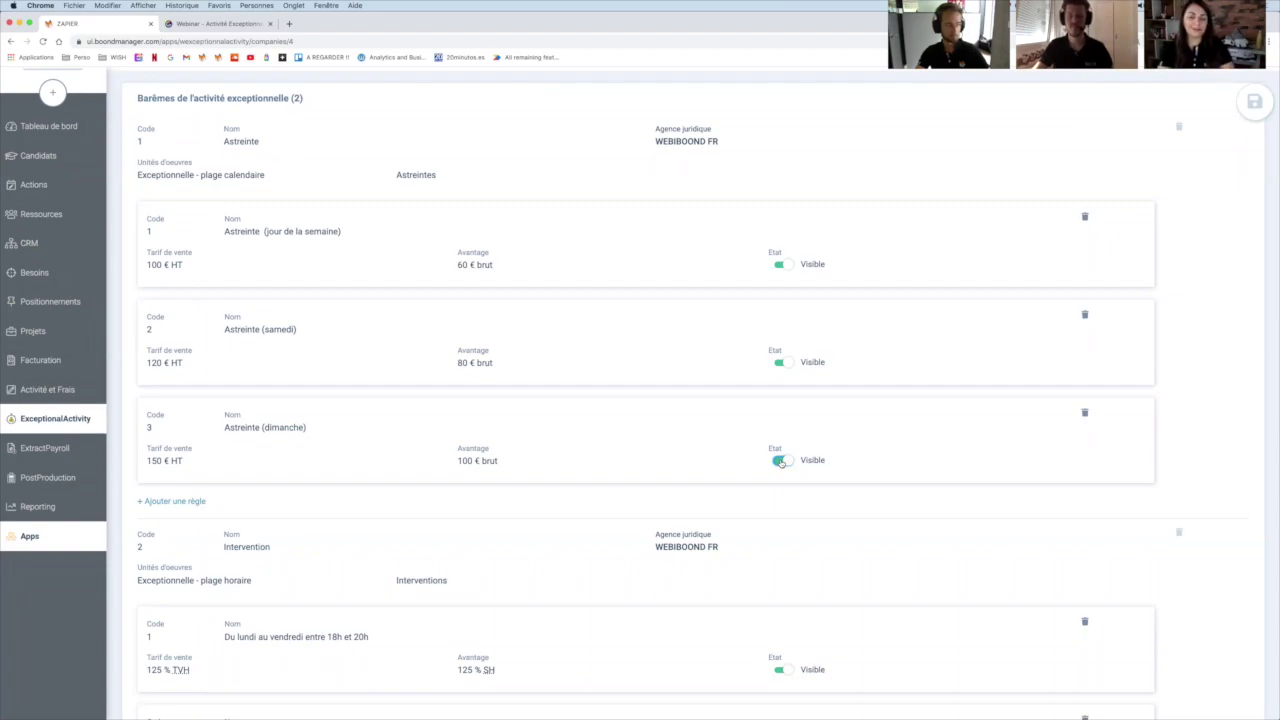
Examine the Intervention scale's four rules, including their sale rates as % TVH and benefits as % SH
{"action": "scroll", "coordinate": [781, 462], "scroll_direction": "down", "scroll_amount": 3}
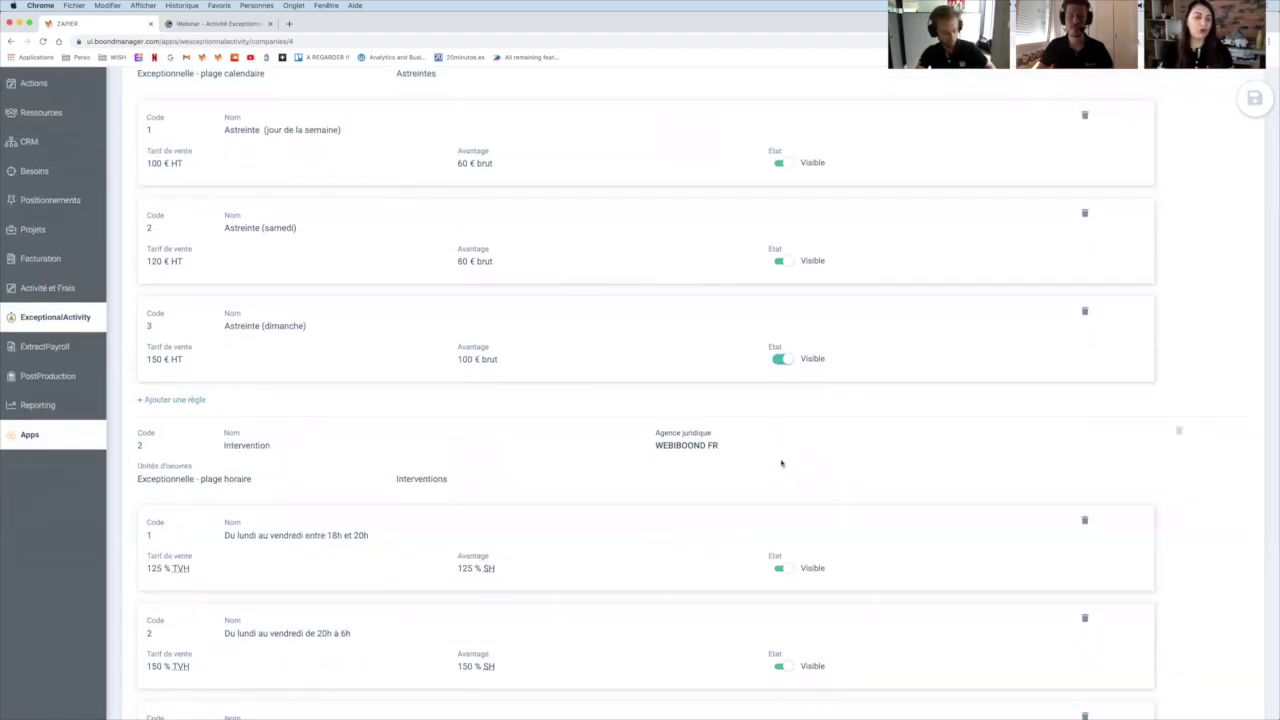
{"action": "scroll", "coordinate": [781, 462], "scroll_direction": "down", "scroll_amount": 2}
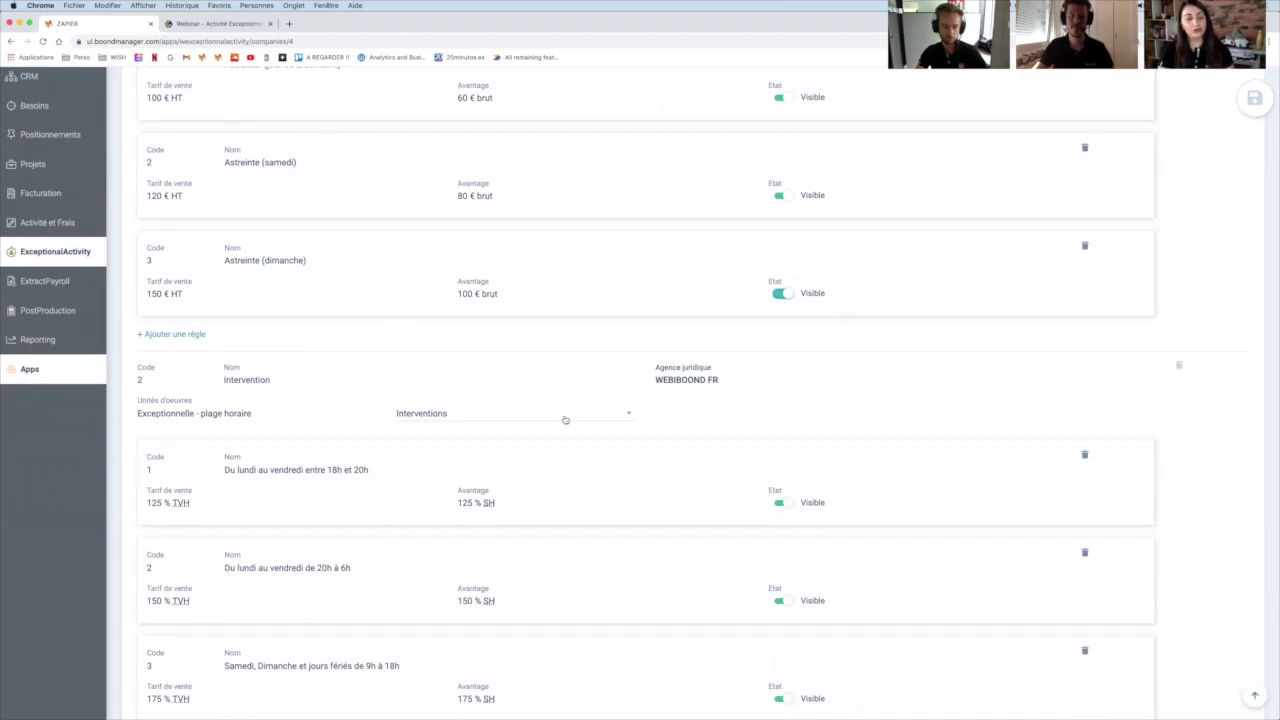
{"action": "scroll", "coordinate": [563, 416], "scroll_direction": "down", "scroll_amount": 2}
{"action": "scroll", "coordinate": [563, 416], "scroll_direction": "down", "scroll_amount": 3}
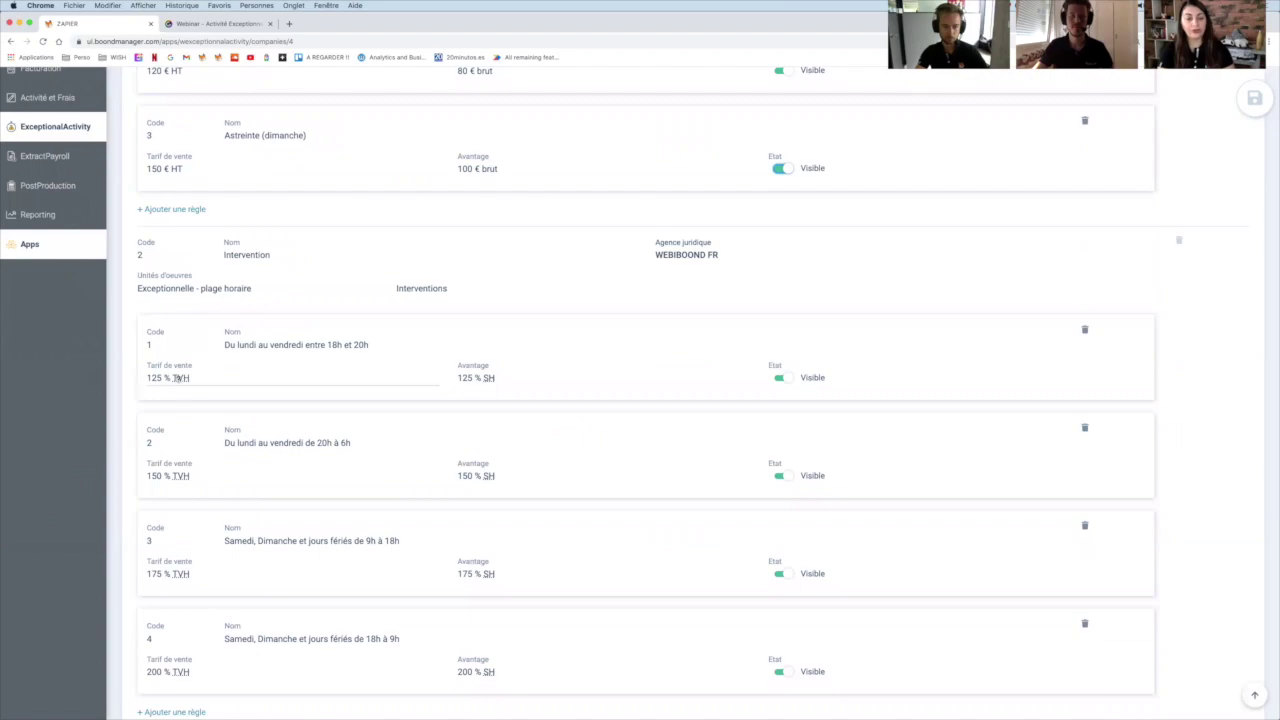
{"action": "mouse_move", "coordinate": [176, 378]}
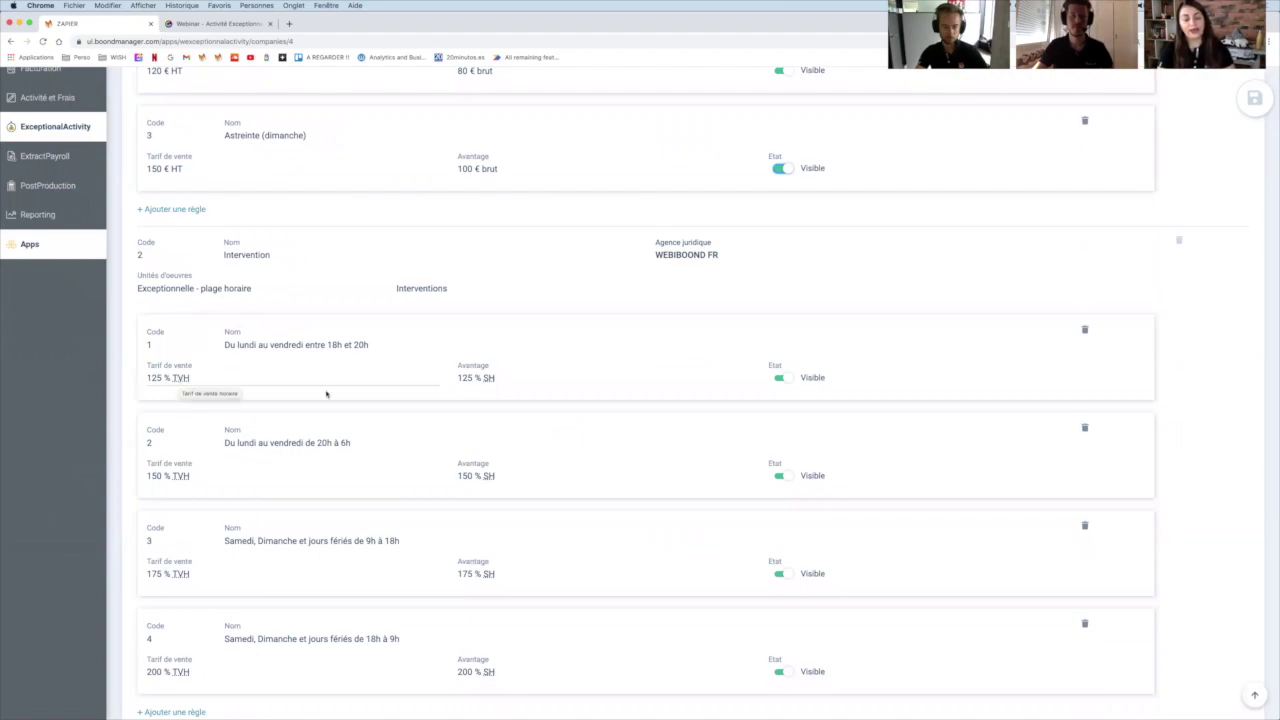
{"action": "mouse_move", "coordinate": [485, 378]}
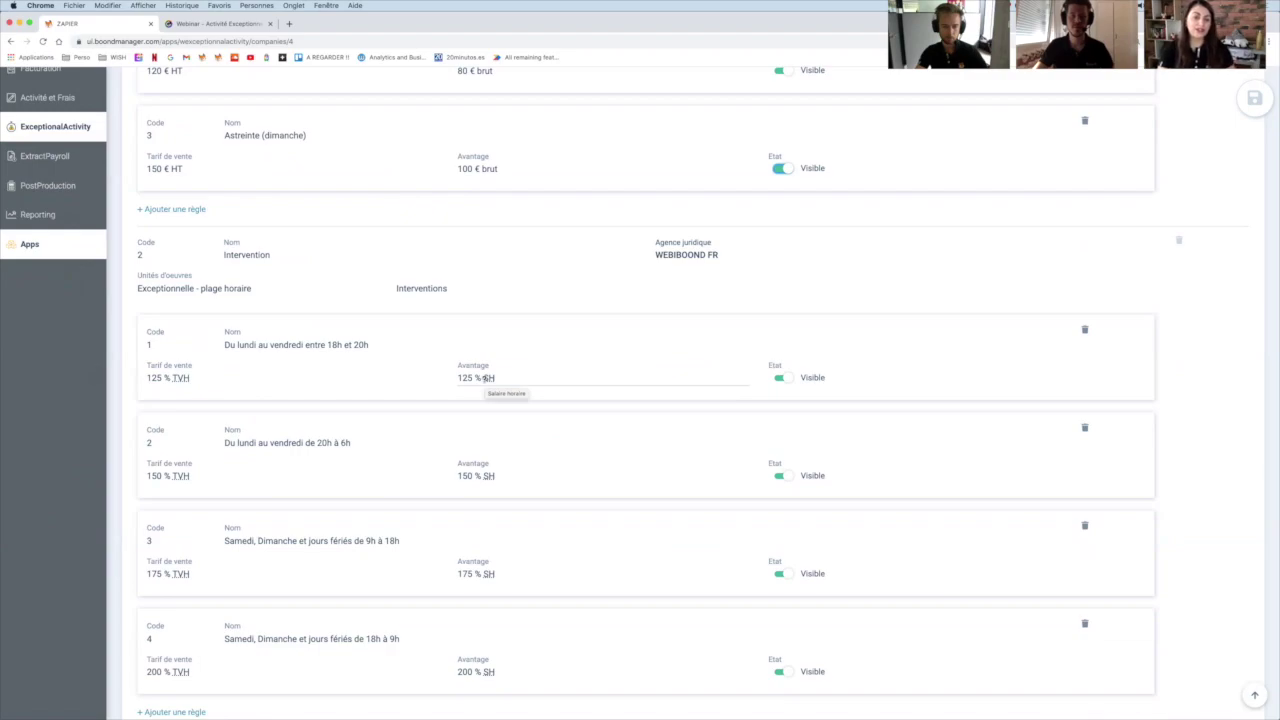
{"action": "scroll", "coordinate": [485, 380], "scroll_direction": "down", "scroll_amount": 1}
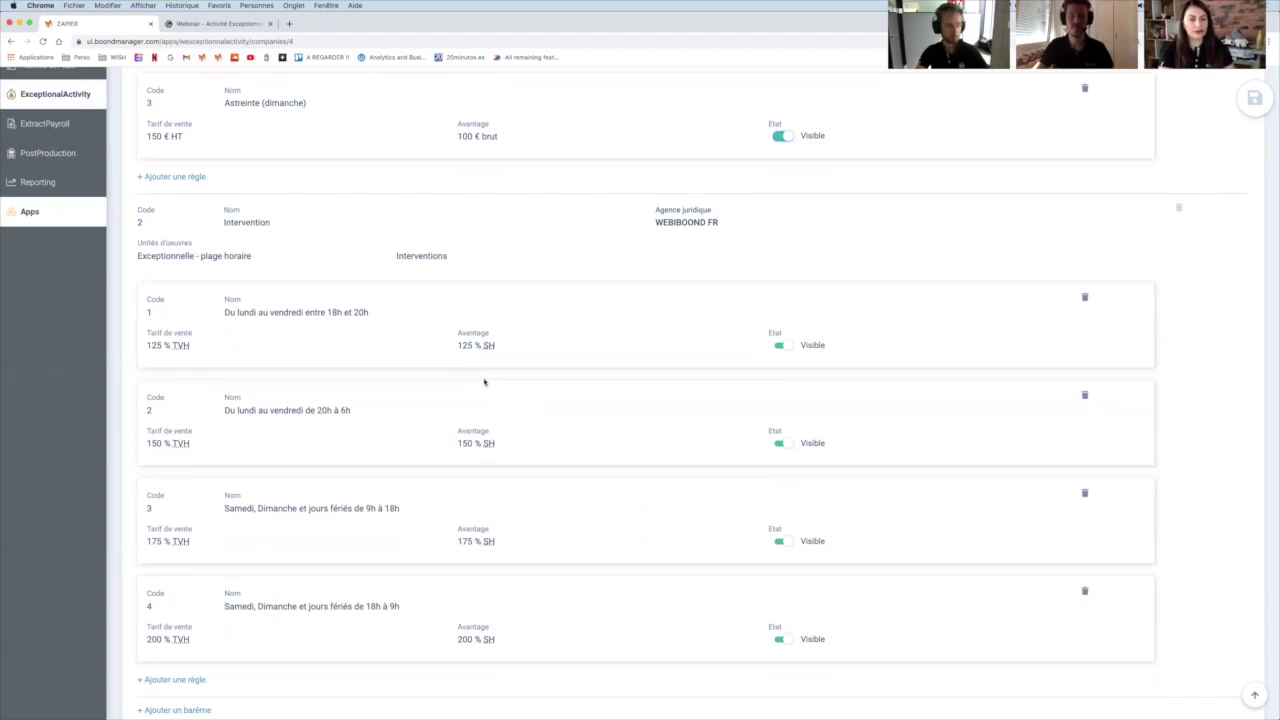
{"action": "scroll", "coordinate": [485, 381], "scroll_direction": "down", "scroll_amount": 1}
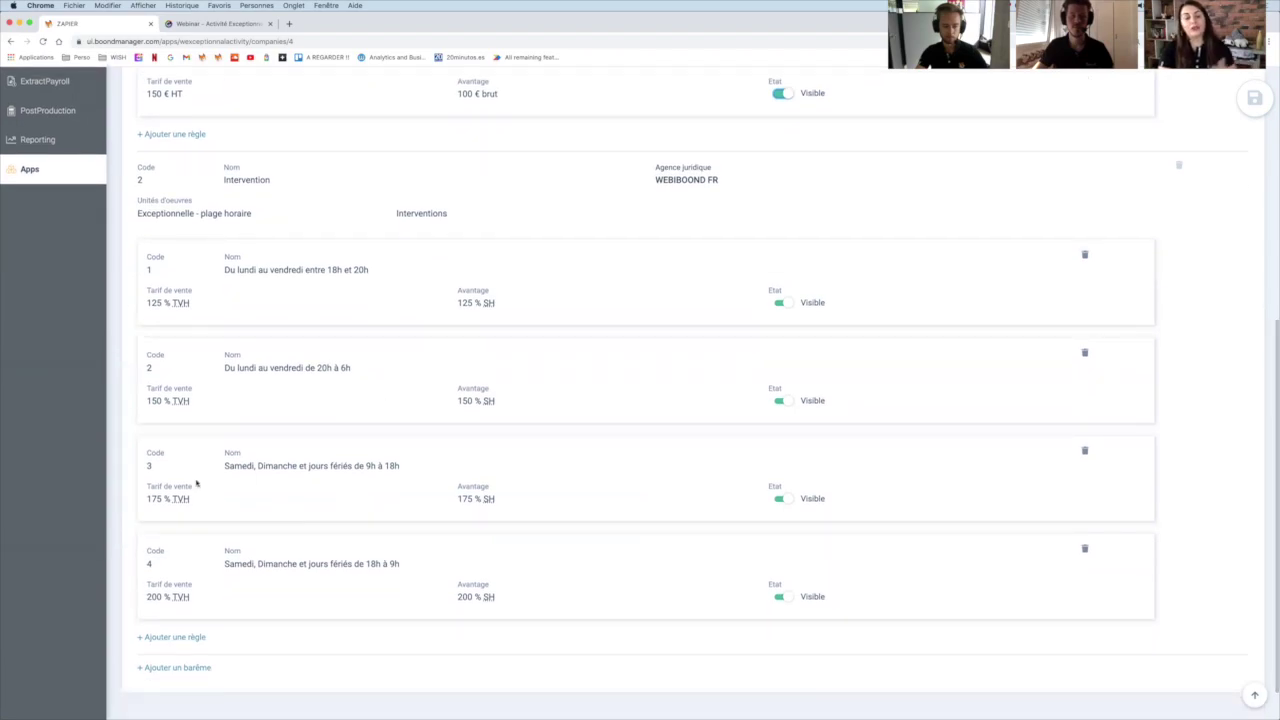
{"action": "left_click", "coordinate": [467, 300]}
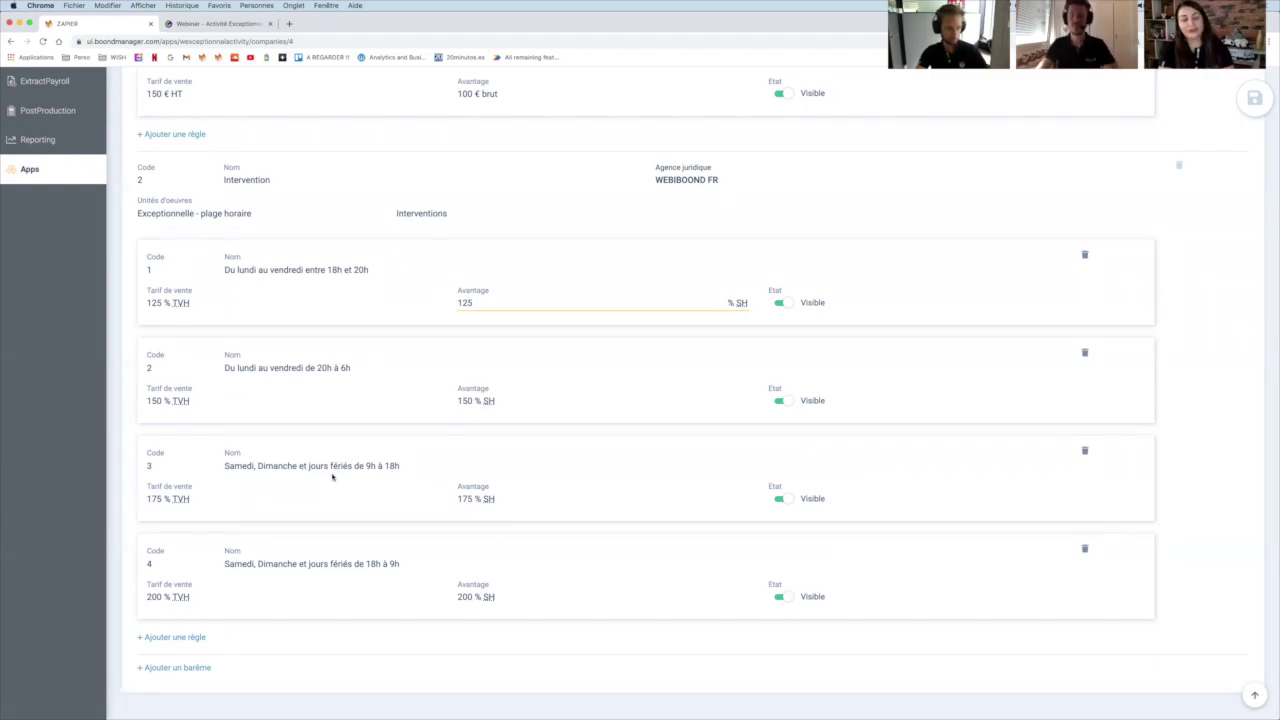
Return to the ExceptionalActivity company list and open the scales of the company PICARD
{"action": "scroll", "coordinate": [333, 477], "scroll_direction": "up", "scroll_amount": 10}
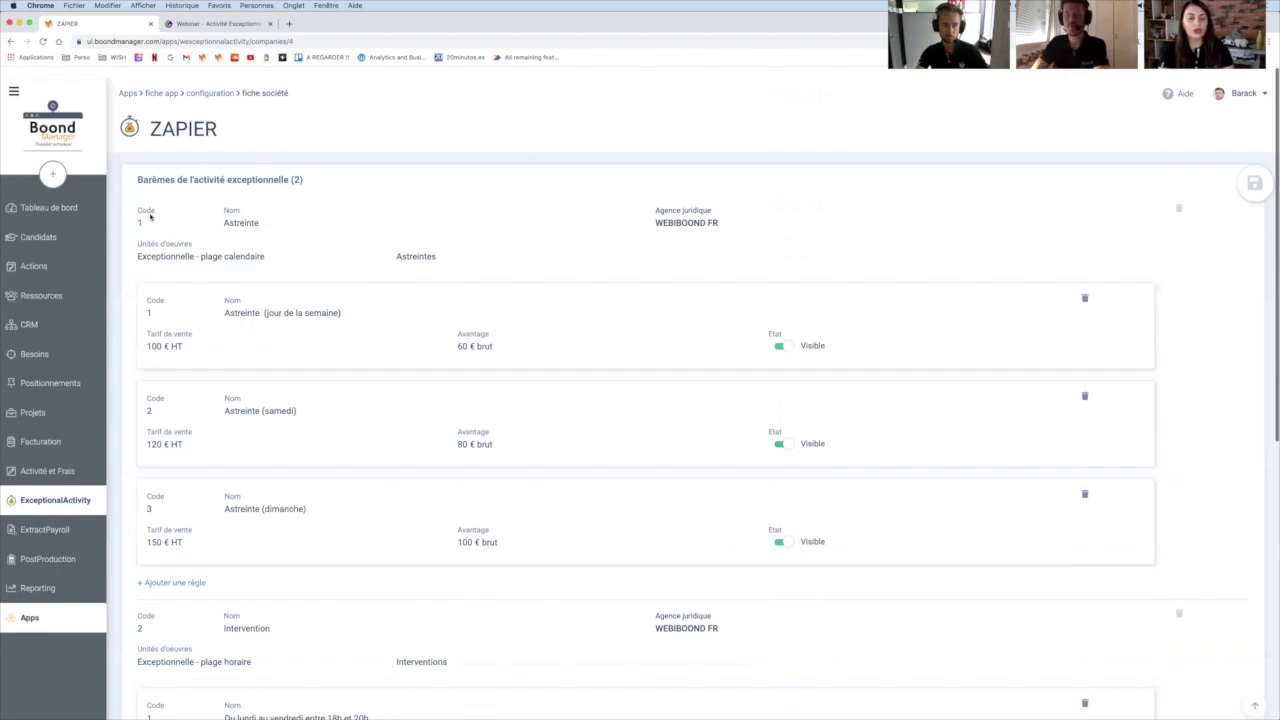
{"action": "left_click", "coordinate": [216, 84]}
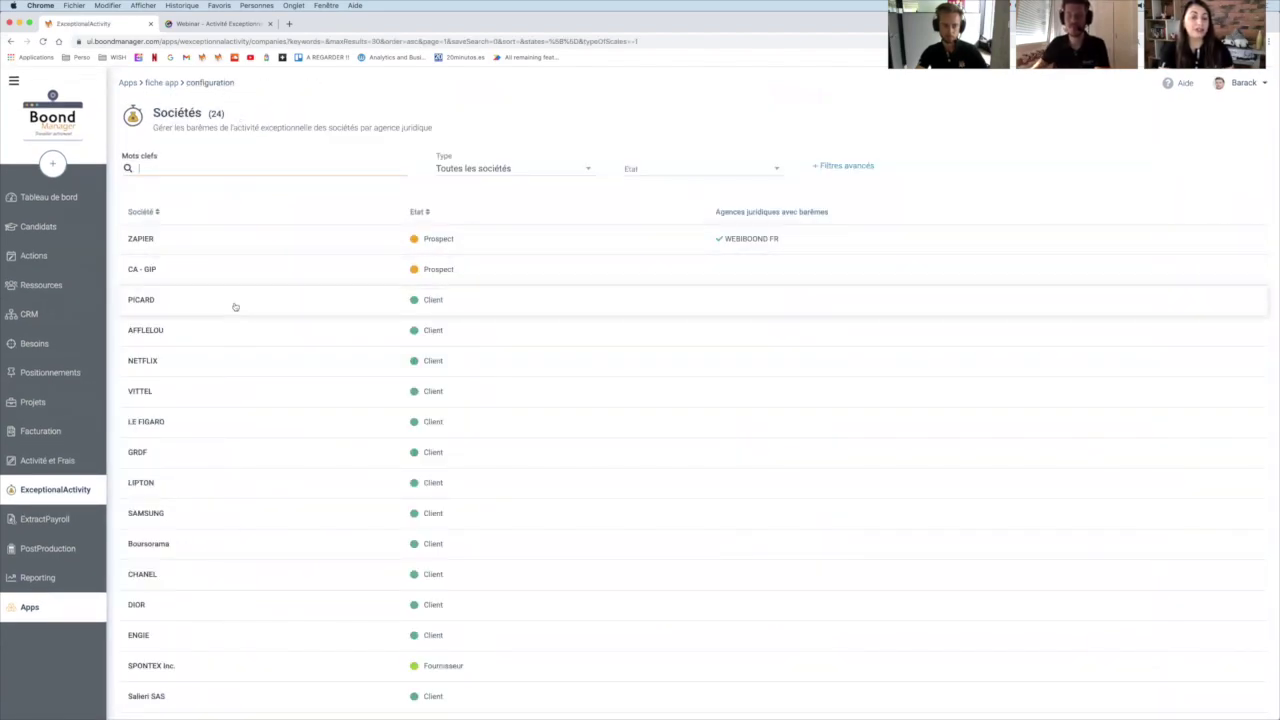
{"action": "left_click", "coordinate": [235, 306]}
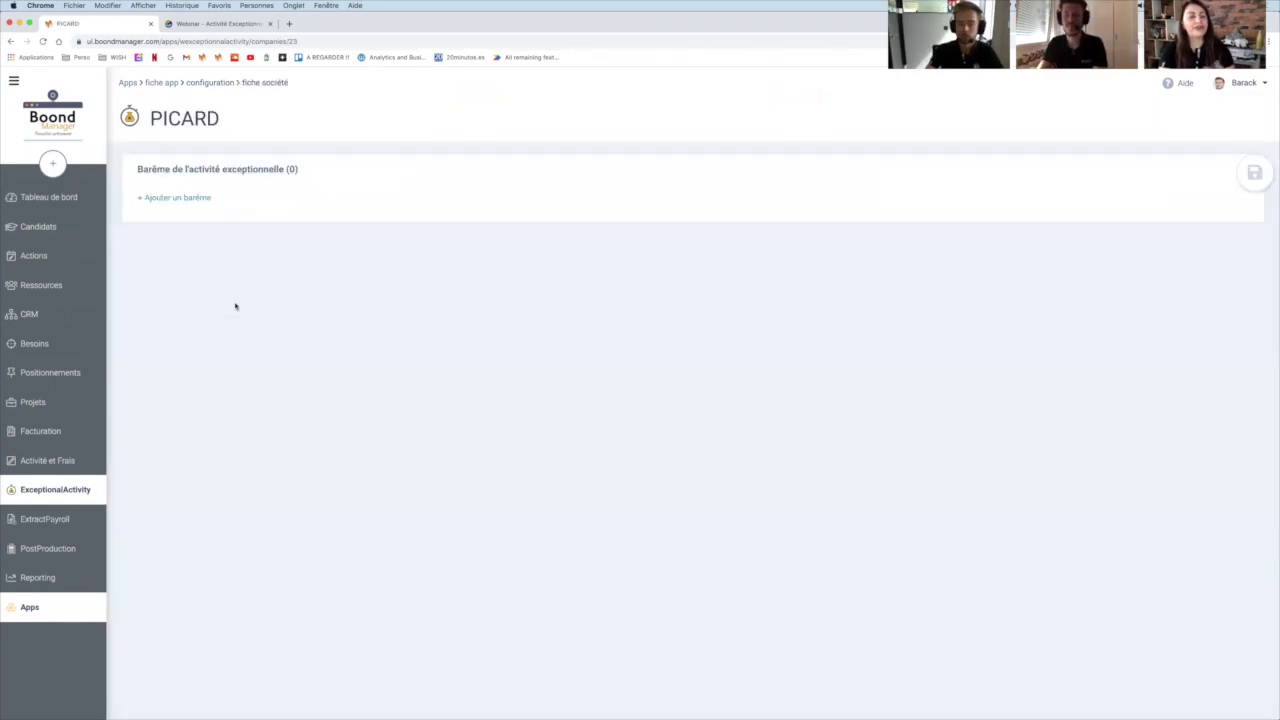
Add a scale named Astreinte for PICARD, keeping the work units Exceptionnelle - plage calendaire and Astreintes
{"action": "left_click", "coordinate": [175, 199]}
{"action": "left_click", "coordinate": [253, 214]}
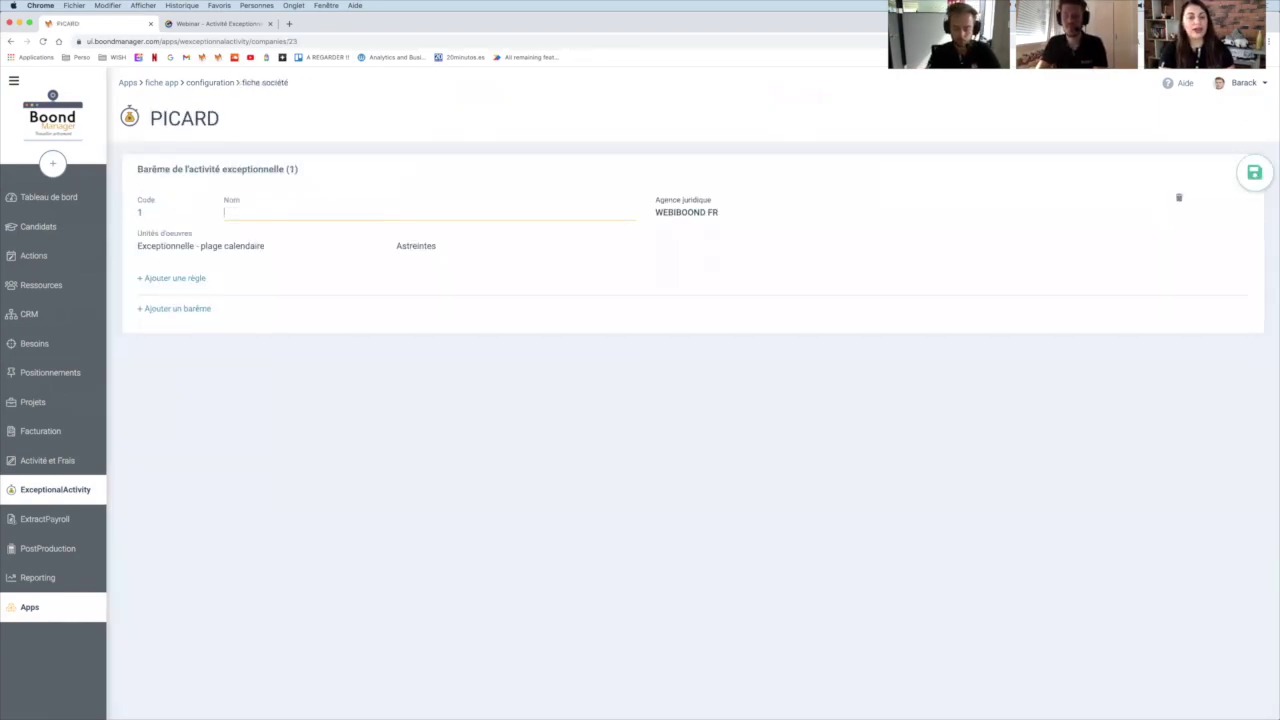
{"action": "type", "text": "Astreinte"}
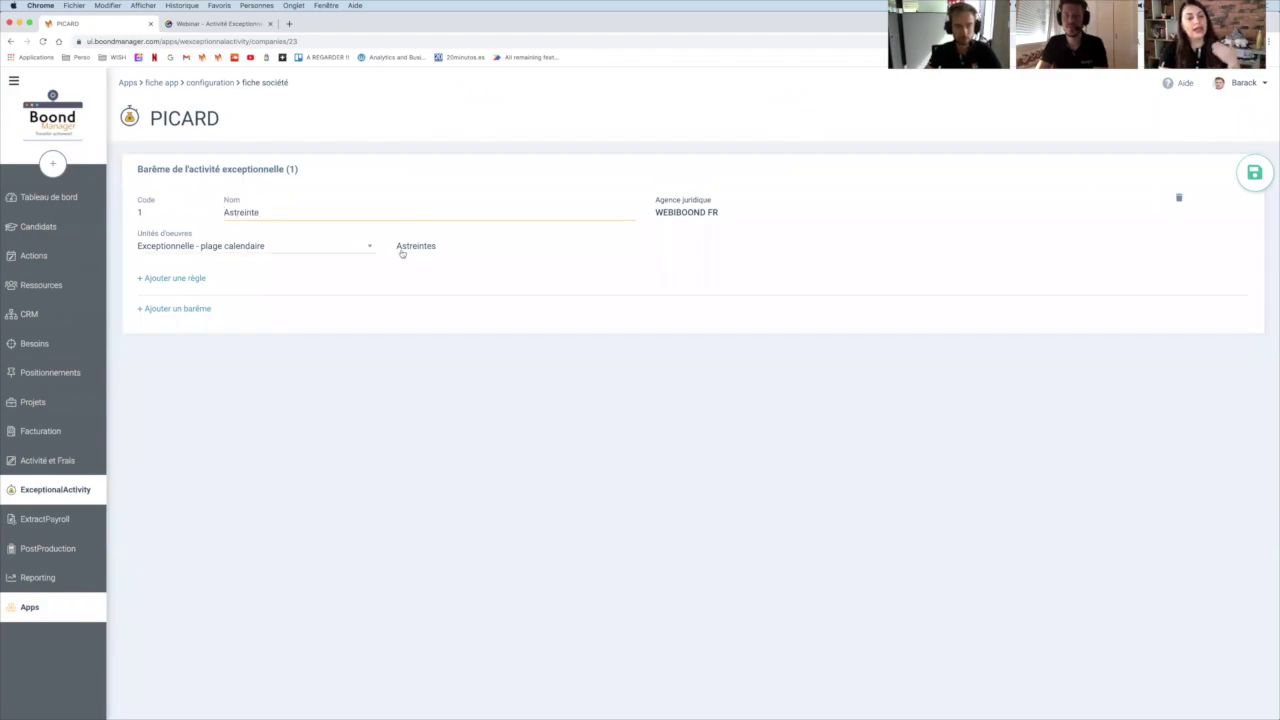
{"action": "left_click", "coordinate": [230, 250]}
{"action": "left_click", "coordinate": [240, 284]}
{"action": "left_click", "coordinate": [413, 250]}
{"action": "left_click", "coordinate": [371, 253]}
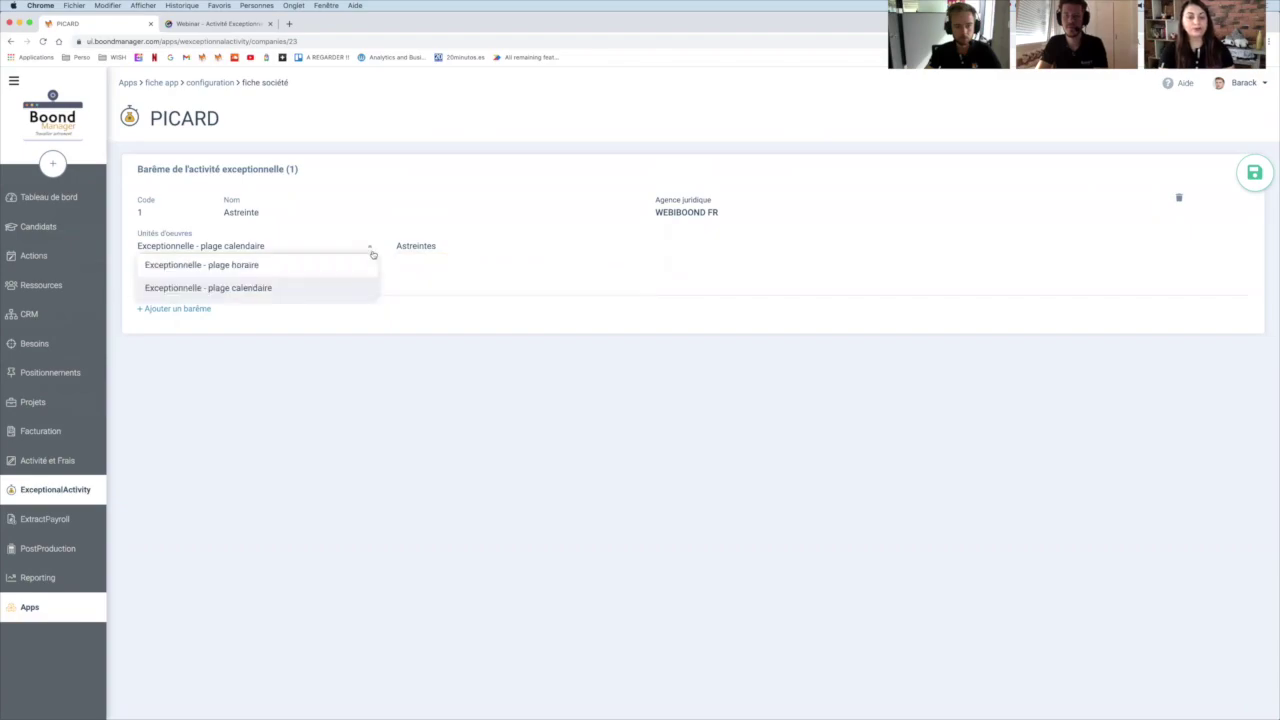
{"action": "left_click", "coordinate": [398, 272]}
Add the rule "Astreinte semaine" to the Astreinte scale with a sale rate of 100 and a benefit of 50
{"action": "left_click", "coordinate": [181, 279]}
{"action": "type", "text": "Asterinte"}
{"action": "key", "text": "BackSpace"}
{"action": "key", "text": "BackSpace"}
{"action": "key", "text": "BackSpace"}
{"action": "key", "text": "BackSpace"}
{"action": "key", "text": "BackSpace"}
{"action": "key", "text": "BackSpace"}
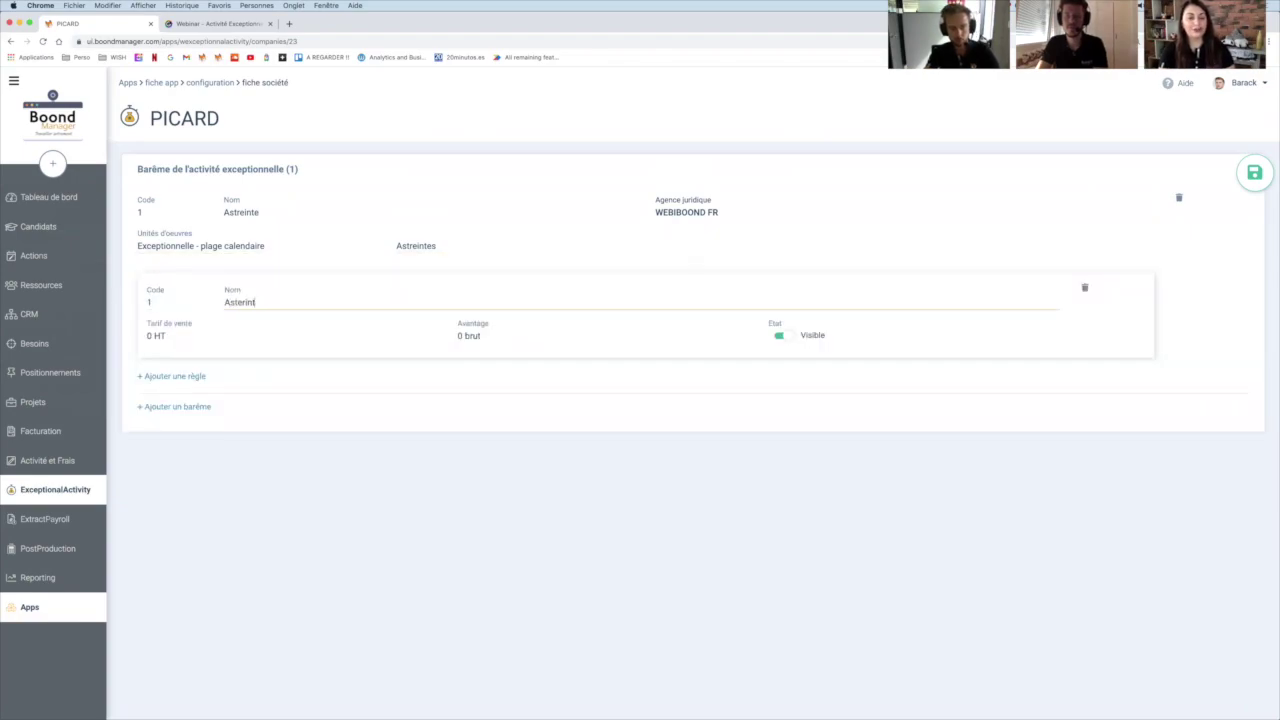
{"action": "type", "text": "reinte semaine"}
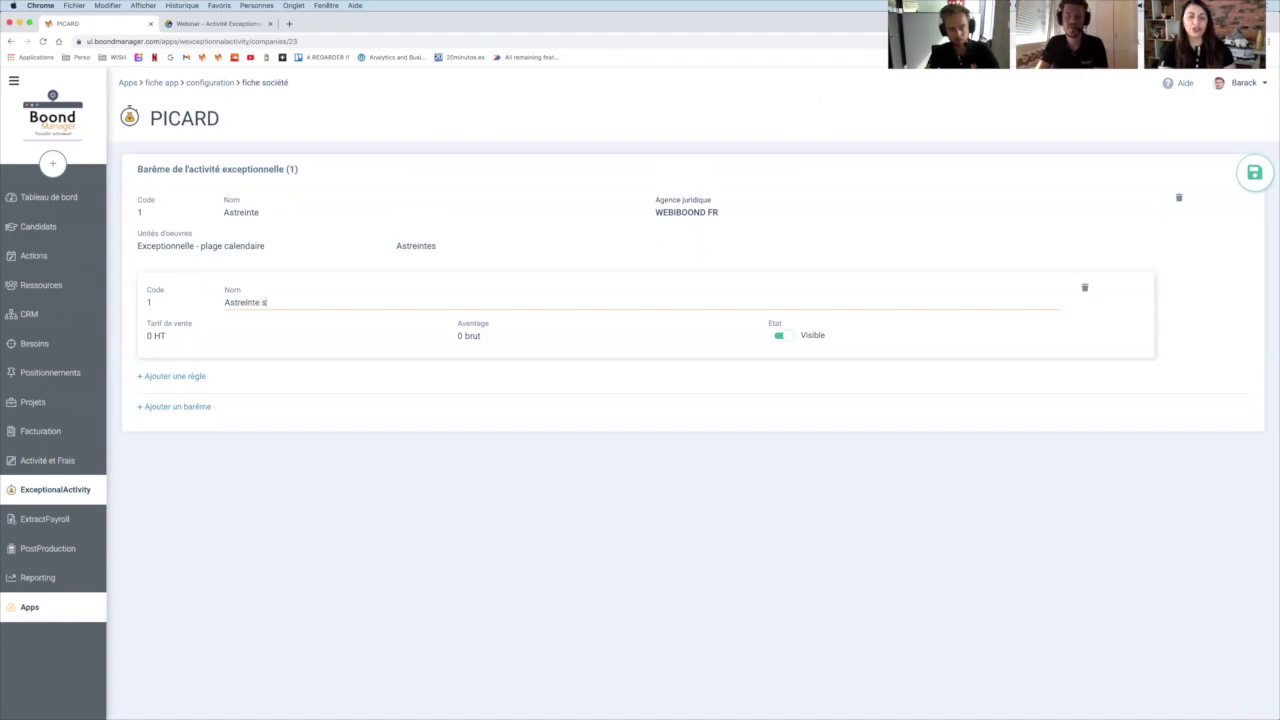
{"action": "key", "text": "Tab"}
{"action": "type", "text": "100"}
{"action": "key", "text": "Tab"}
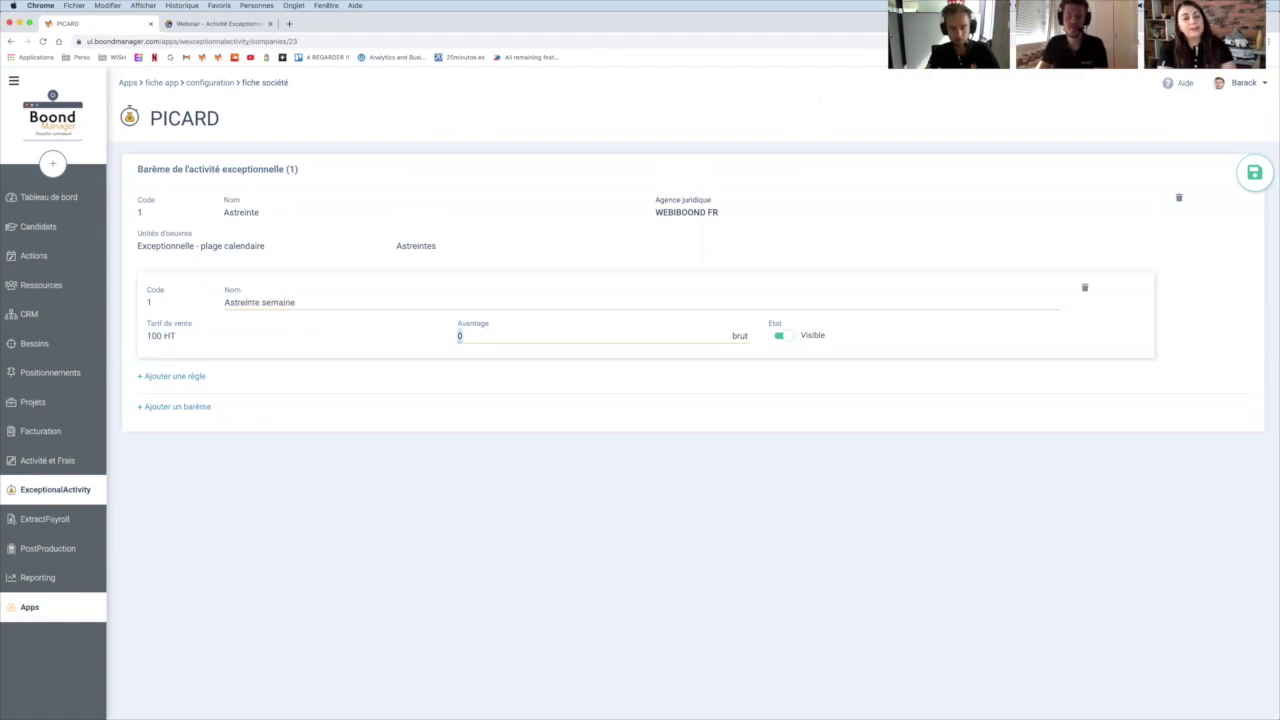
{"action": "key", "text": "BackSpace"}
{"action": "type", "text": "50"}
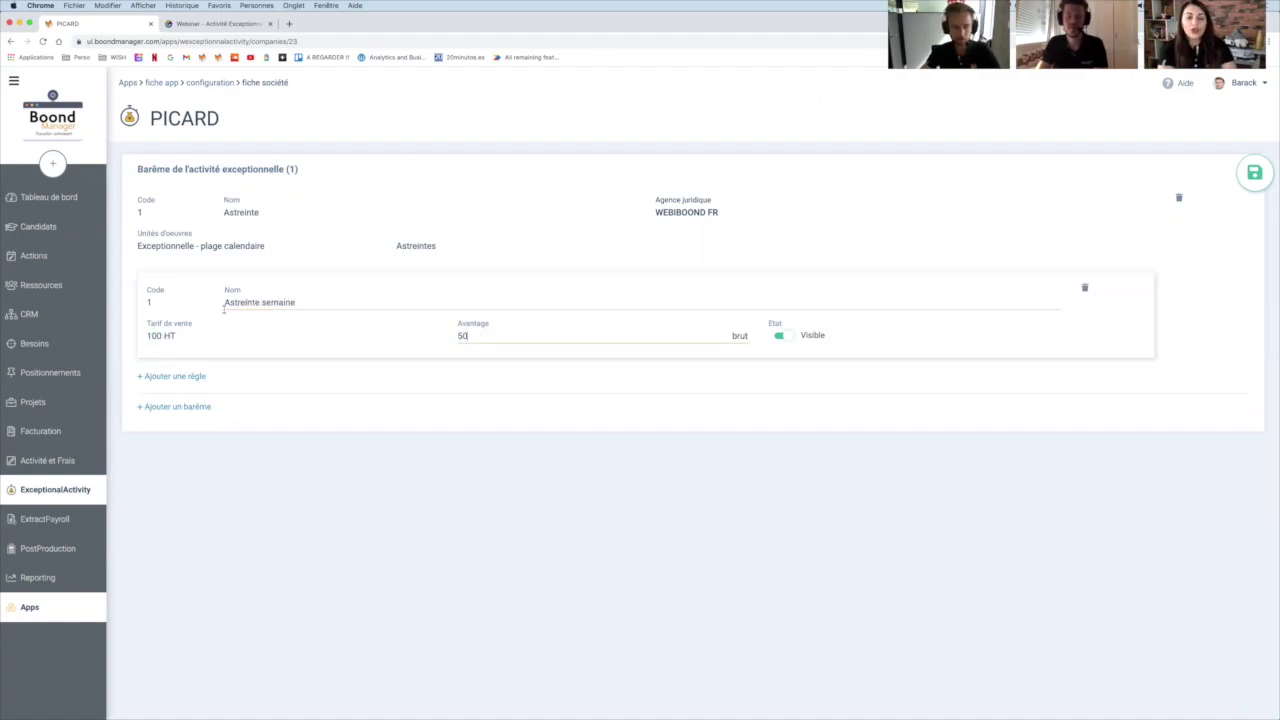
Add the rule "Astreinte week-end" with a sale rate of 150 and a benefit of 75, and save the scale
{"action": "left_click", "coordinate": [199, 375]}
{"action": "type", "text": "Astreinte week-end"}
{"action": "key", "text": "Tab"}
{"action": "type", "text": "150"}
{"action": "key", "text": "Tab"}
{"action": "type", "text": "75"}
{"action": "key", "text": "Return"}
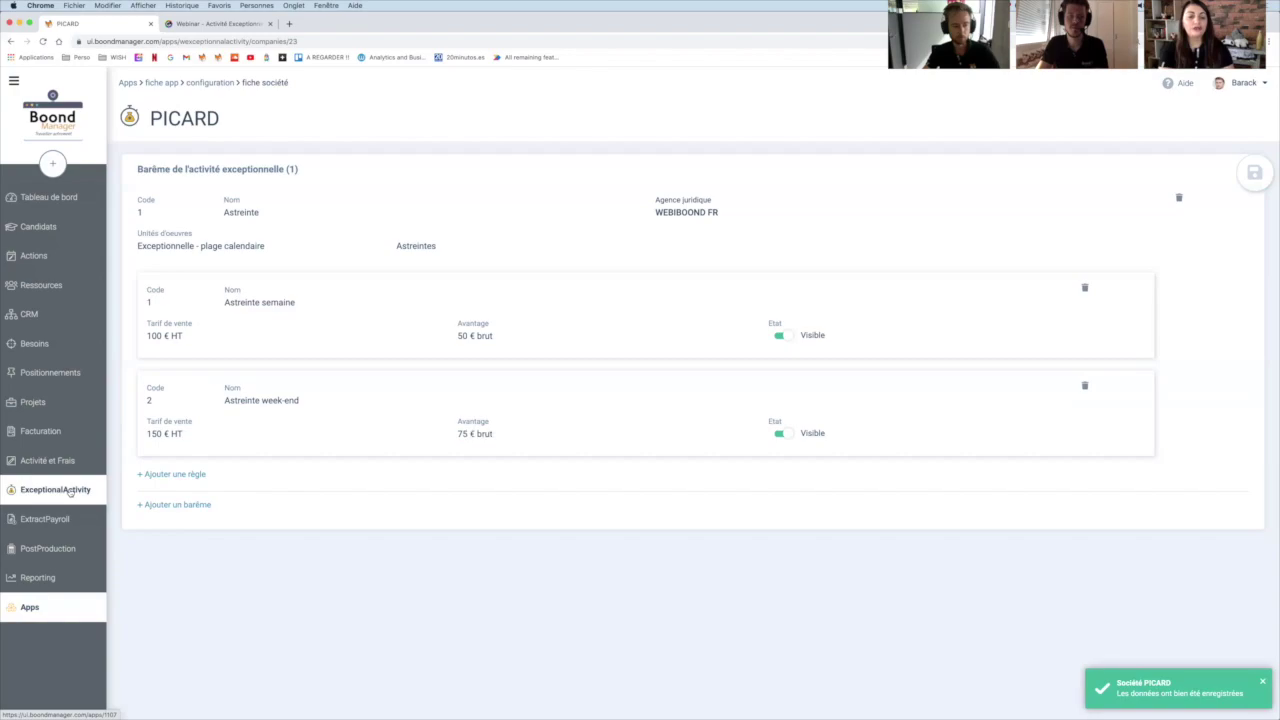
Return to the ExceptionalActivity list and open the Déploiement V7 prestation MIS30
{"action": "left_click", "coordinate": [70, 491]}
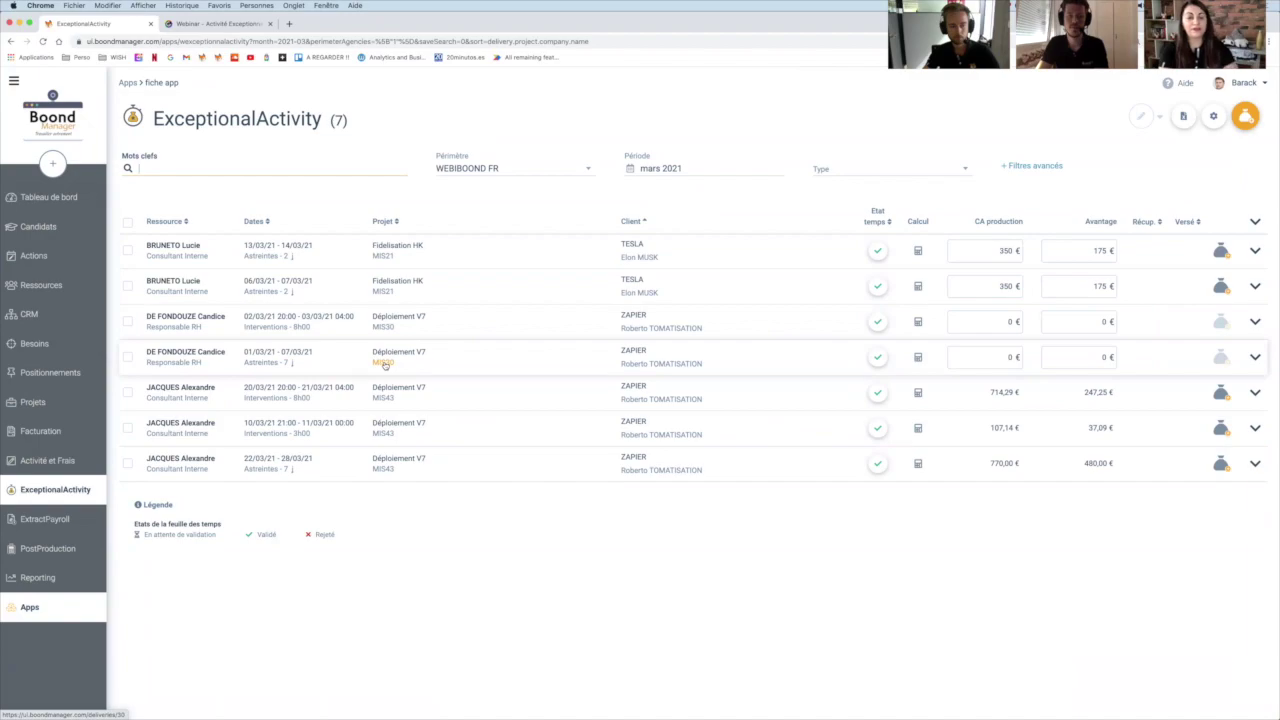
{"action": "left_click", "coordinate": [384, 364]}
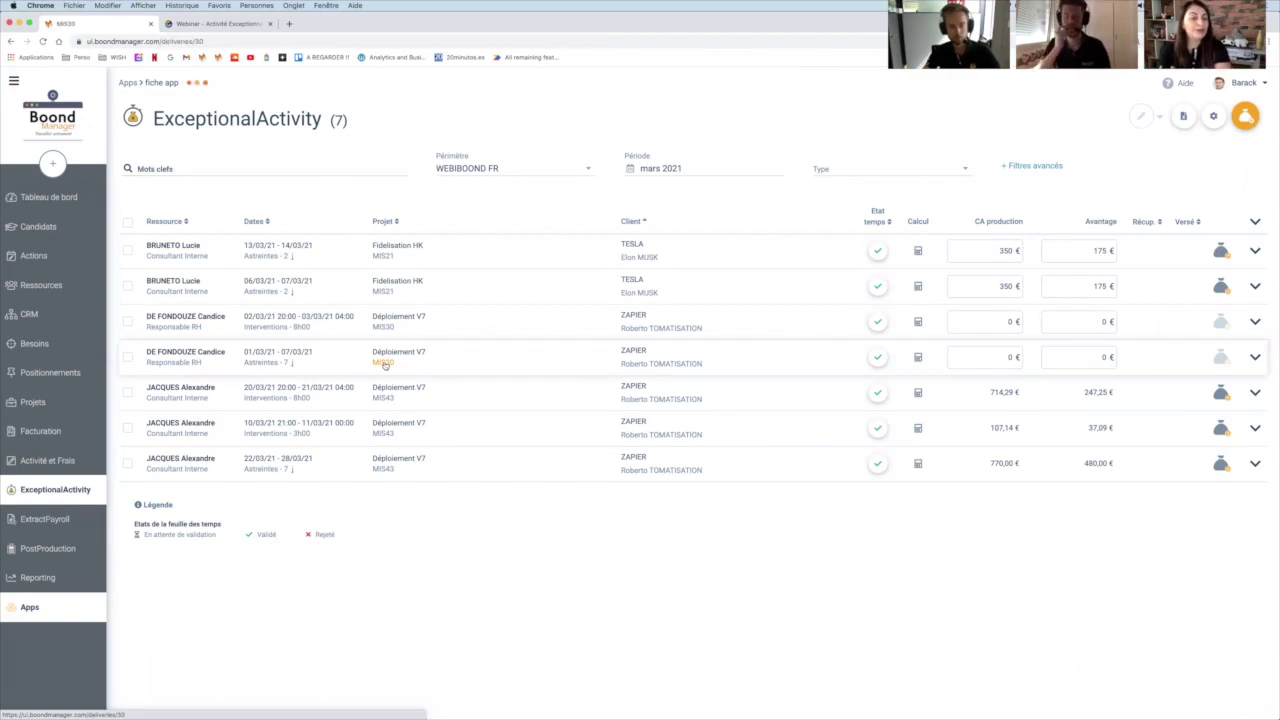
{"action": "scroll", "coordinate": [399, 387], "scroll_direction": "down", "scroll_amount": 2}
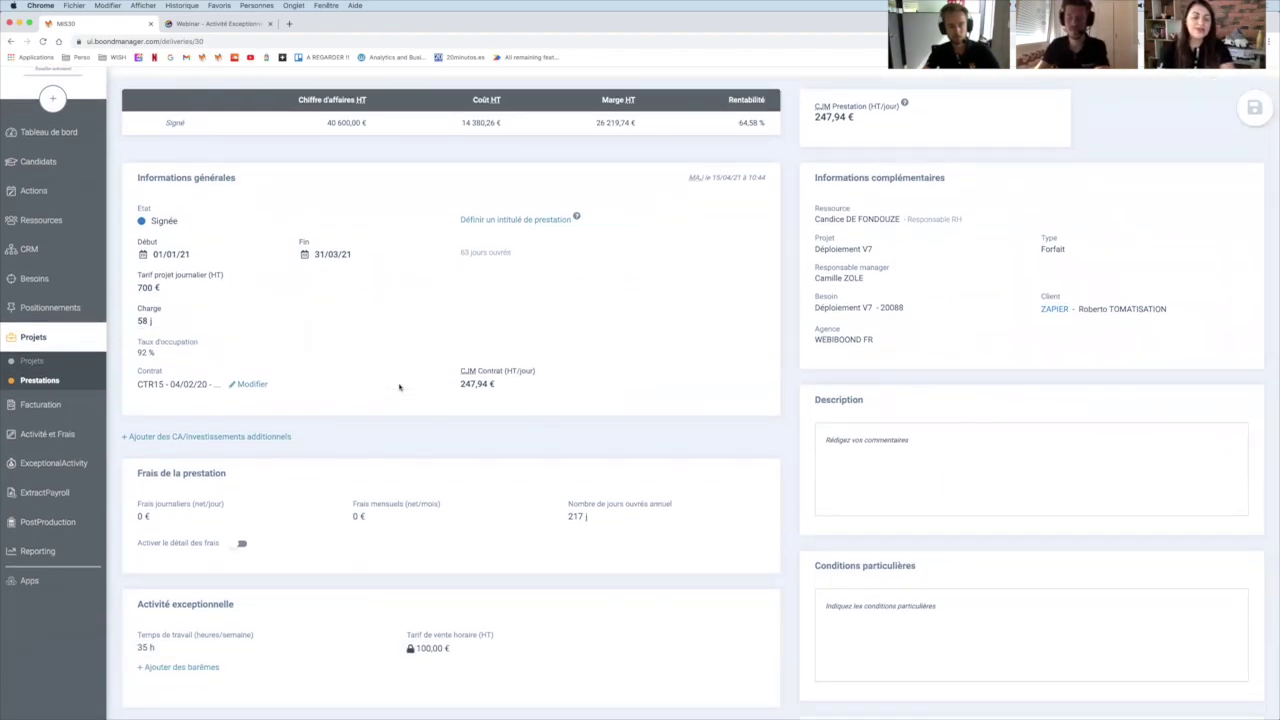
{"action": "scroll", "coordinate": [399, 387], "scroll_direction": "up", "scroll_amount": 1}
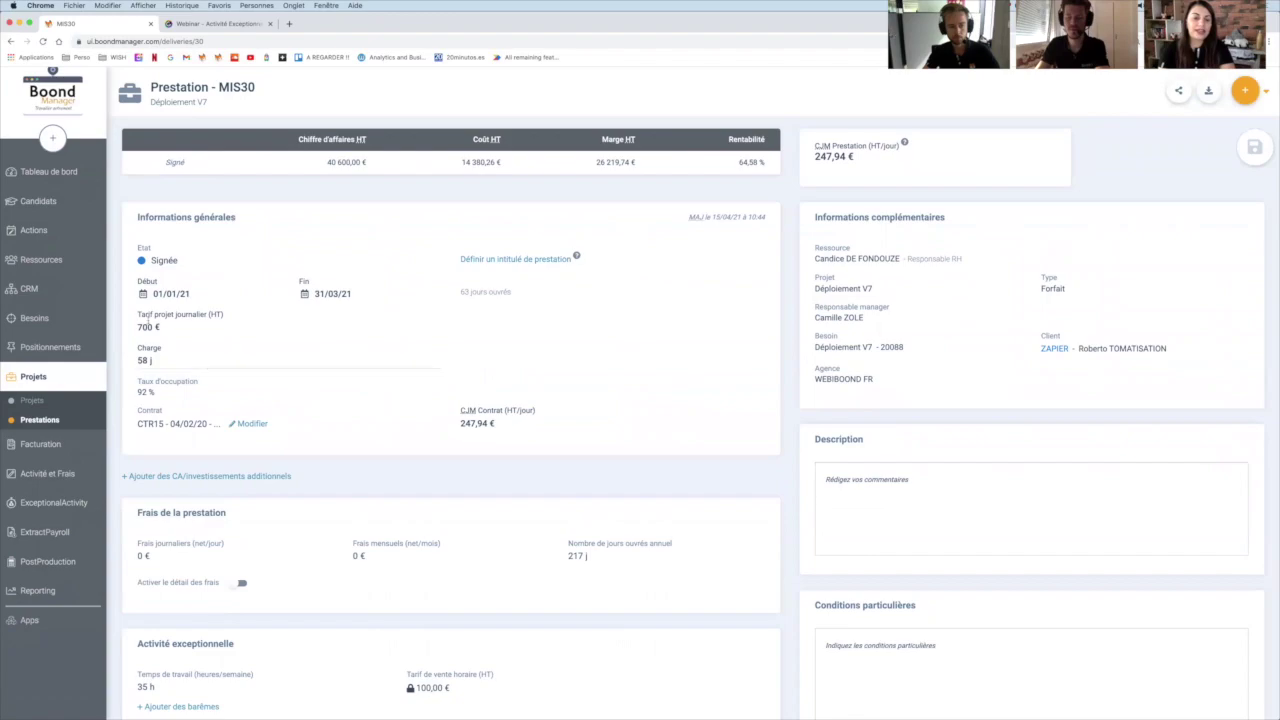
Examine the prestation's daily project rate, and the weekly working time and hourly sale rate under Activité exceptionnelle
{"action": "left_click", "coordinate": [145, 327]}
{"action": "left_click_drag", "start_coordinate": [138, 327], "coordinate": [155, 327]}
{"action": "left_click", "coordinate": [633, 379]}
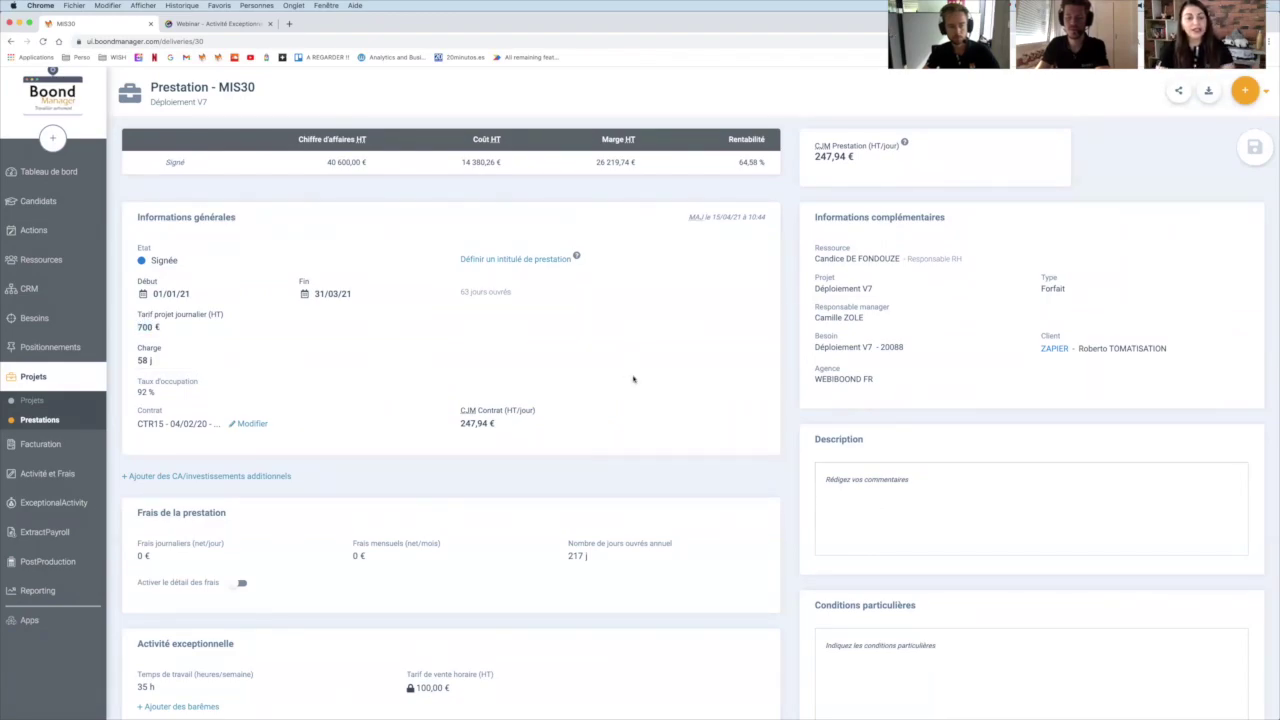
{"action": "scroll", "coordinate": [633, 379], "scroll_direction": "down", "scroll_amount": 3}
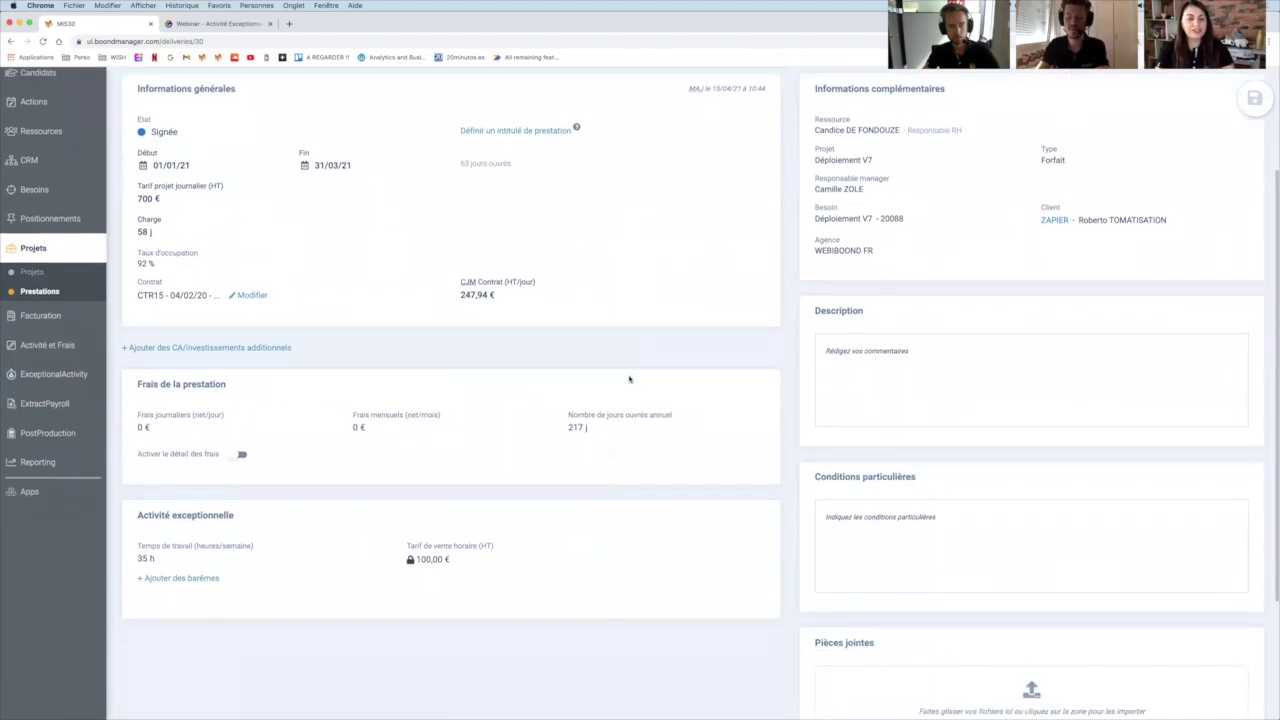
{"action": "scroll", "coordinate": [597, 366], "scroll_direction": "down", "scroll_amount": 1}
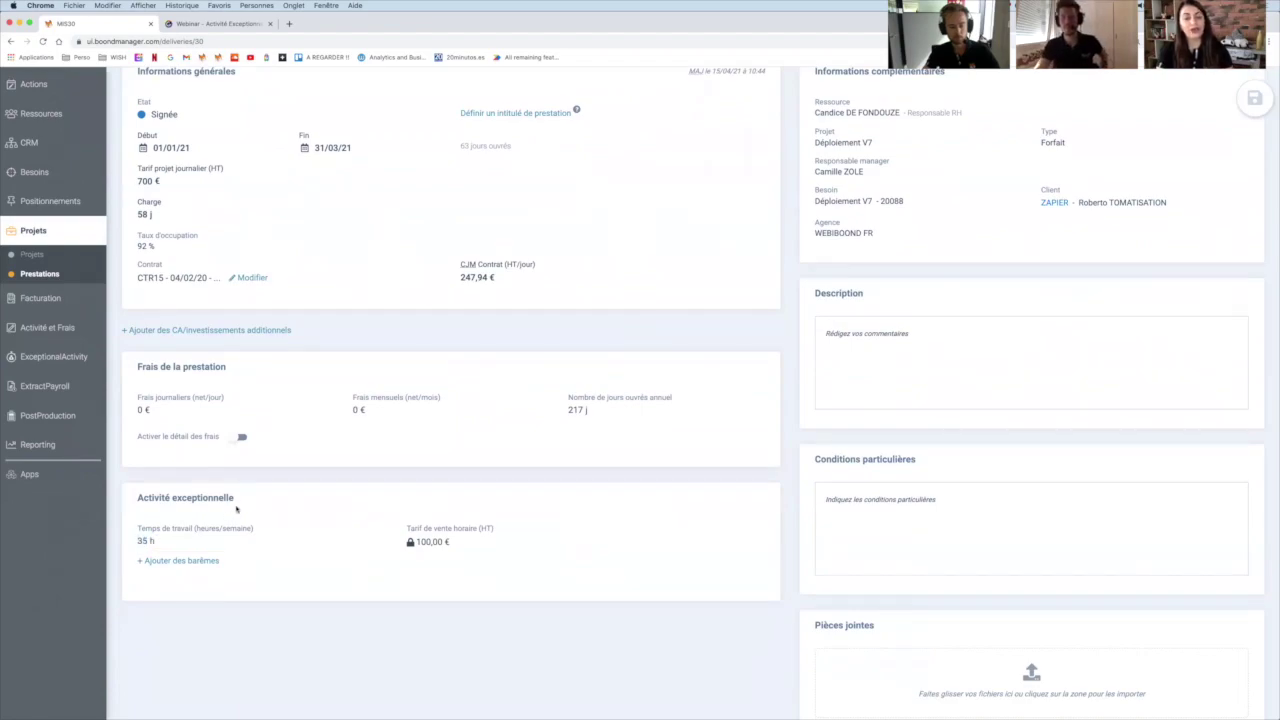
{"action": "scroll", "coordinate": [272, 524], "scroll_direction": "down", "scroll_amount": 1}
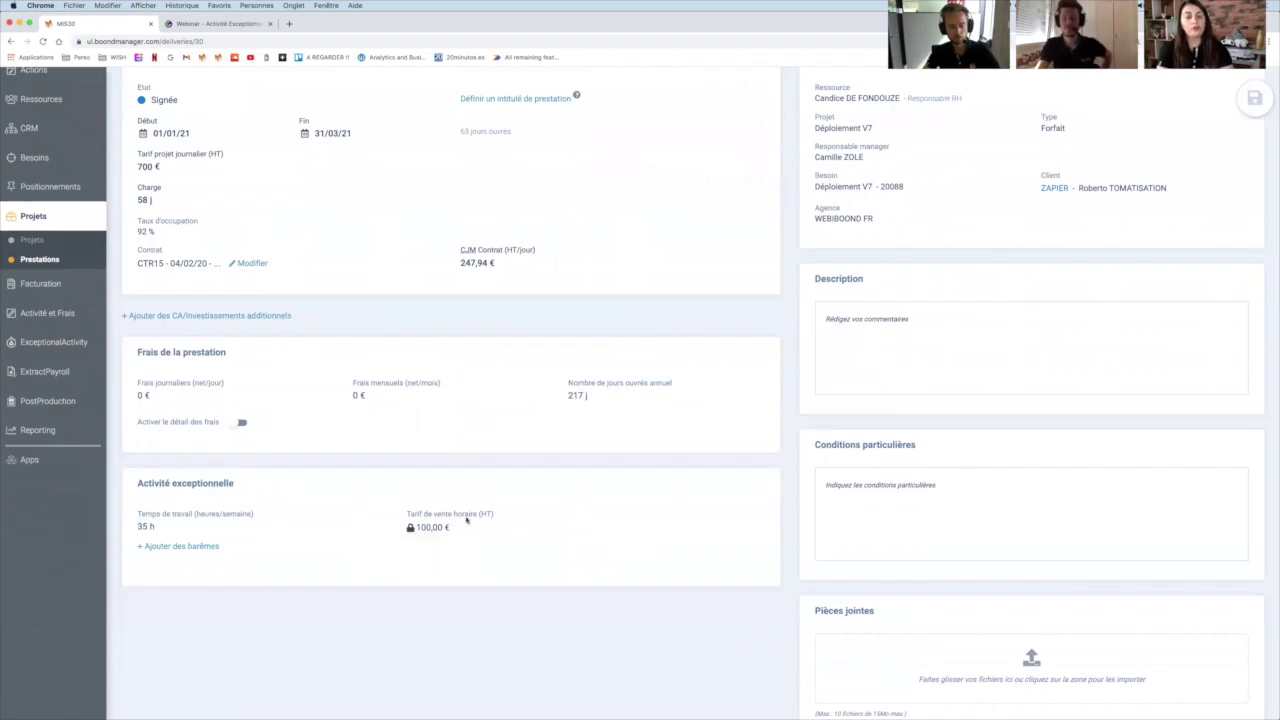
Override the prestation's hourly sale rate manually with 101 € and cancel the manual entry
{"action": "left_click", "coordinate": [409, 530]}
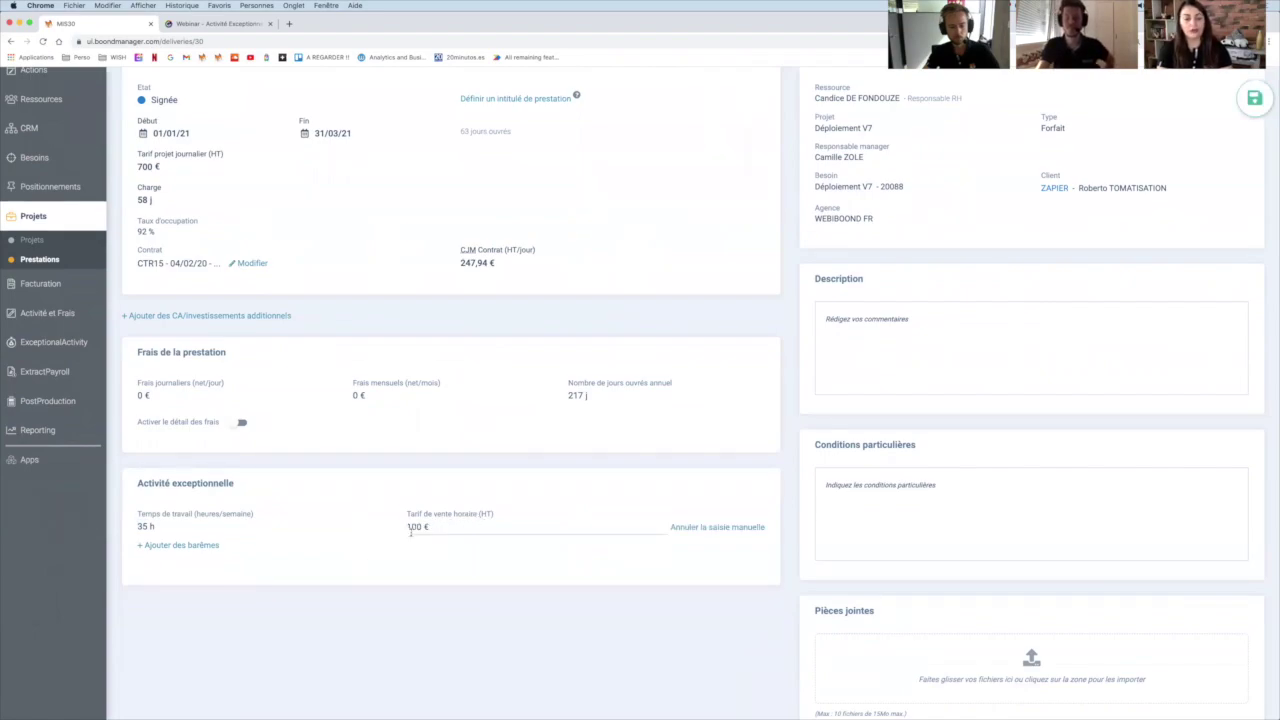
{"action": "key", "text": "BackSpace"}
{"action": "type", "text": "1"}
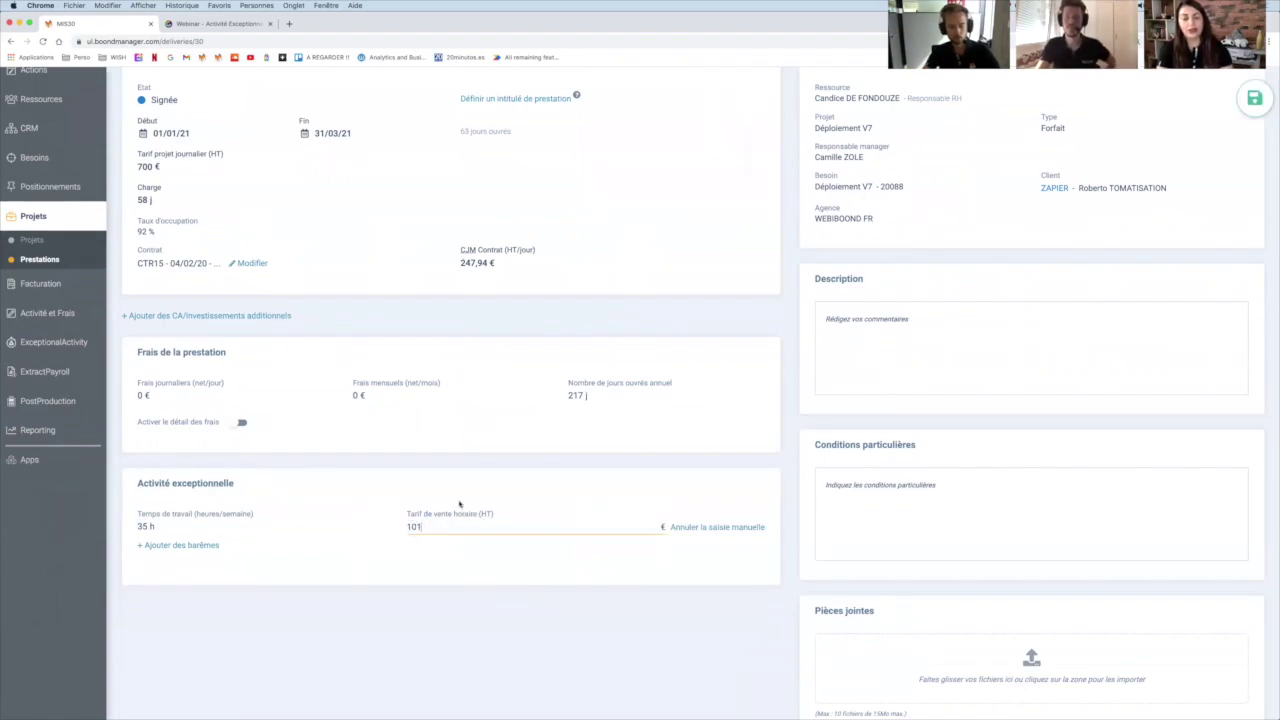
{"action": "left_click", "coordinate": [646, 496]}
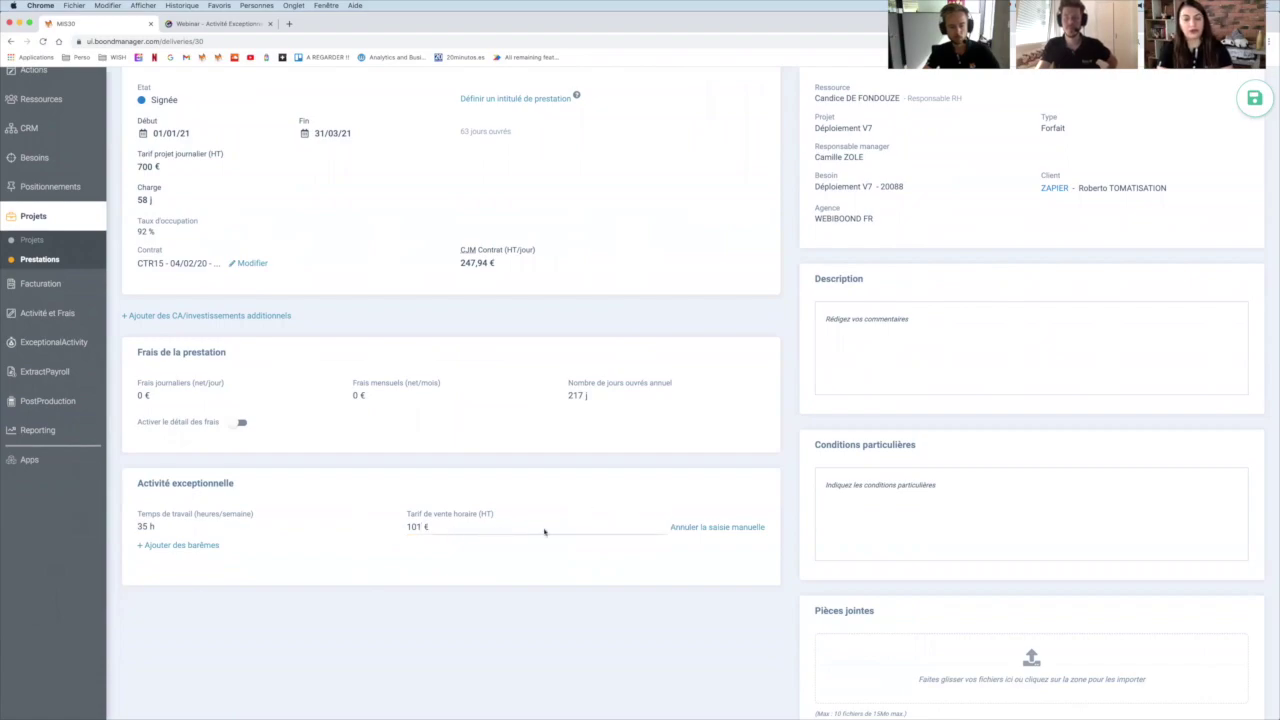
{"action": "left_click", "coordinate": [705, 528]}
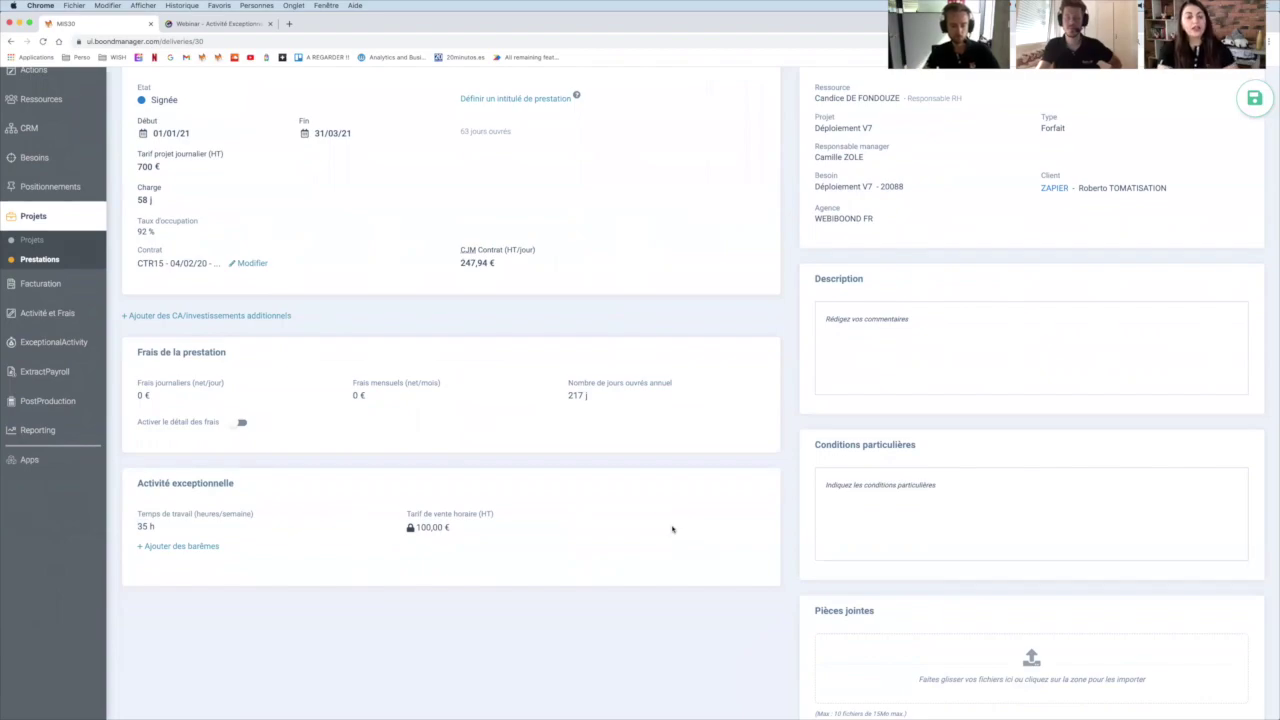
Add the scales "Astreinte - ZAPIER" and "Intervention - ZAPIER" to the prestation's Activité exceptionnelle section
{"action": "scroll", "coordinate": [474, 494], "scroll_direction": "down", "scroll_amount": 1}
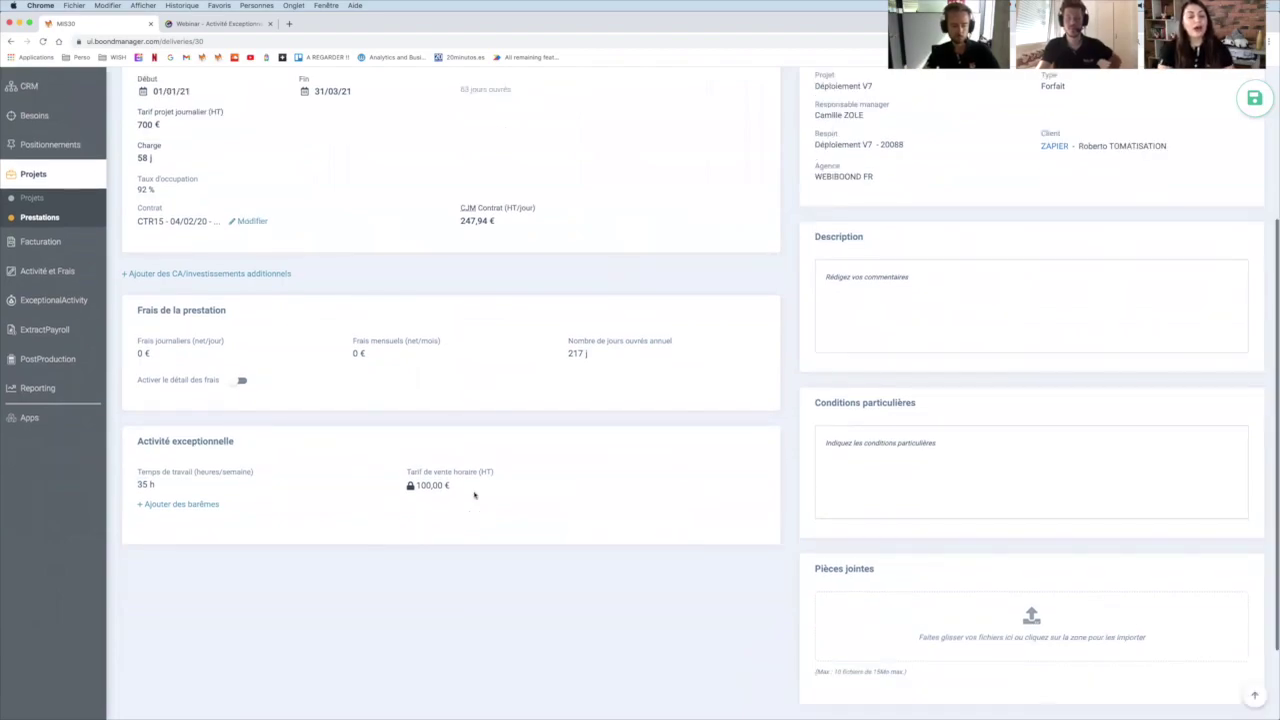
{"action": "left_click", "coordinate": [178, 505]}
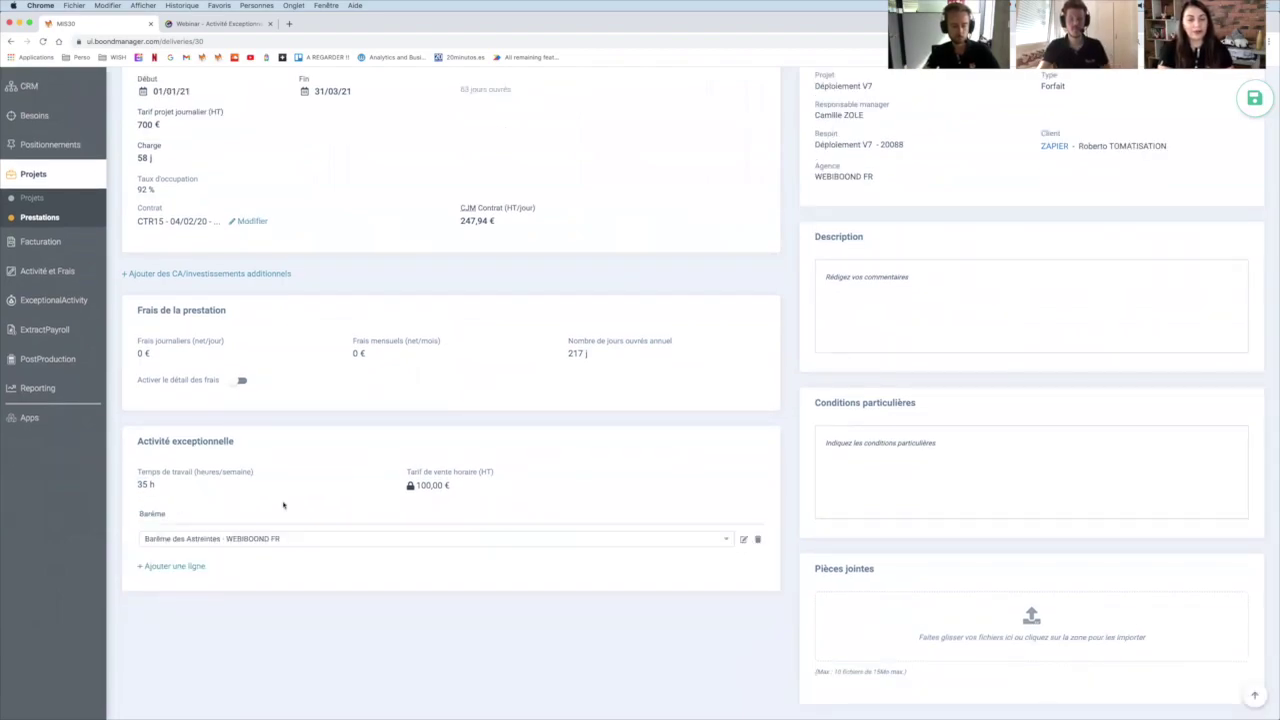
{"action": "scroll", "coordinate": [283, 505], "scroll_direction": "down", "scroll_amount": 2}
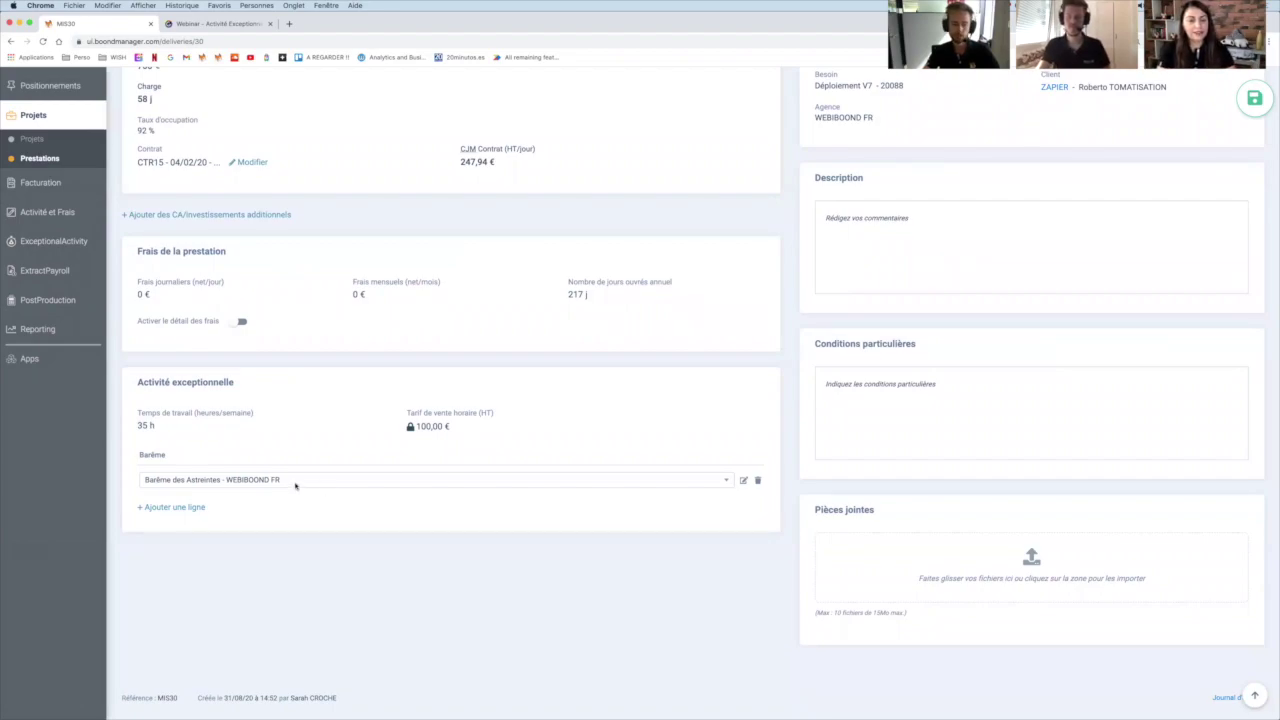
{"action": "left_click", "coordinate": [297, 486]}
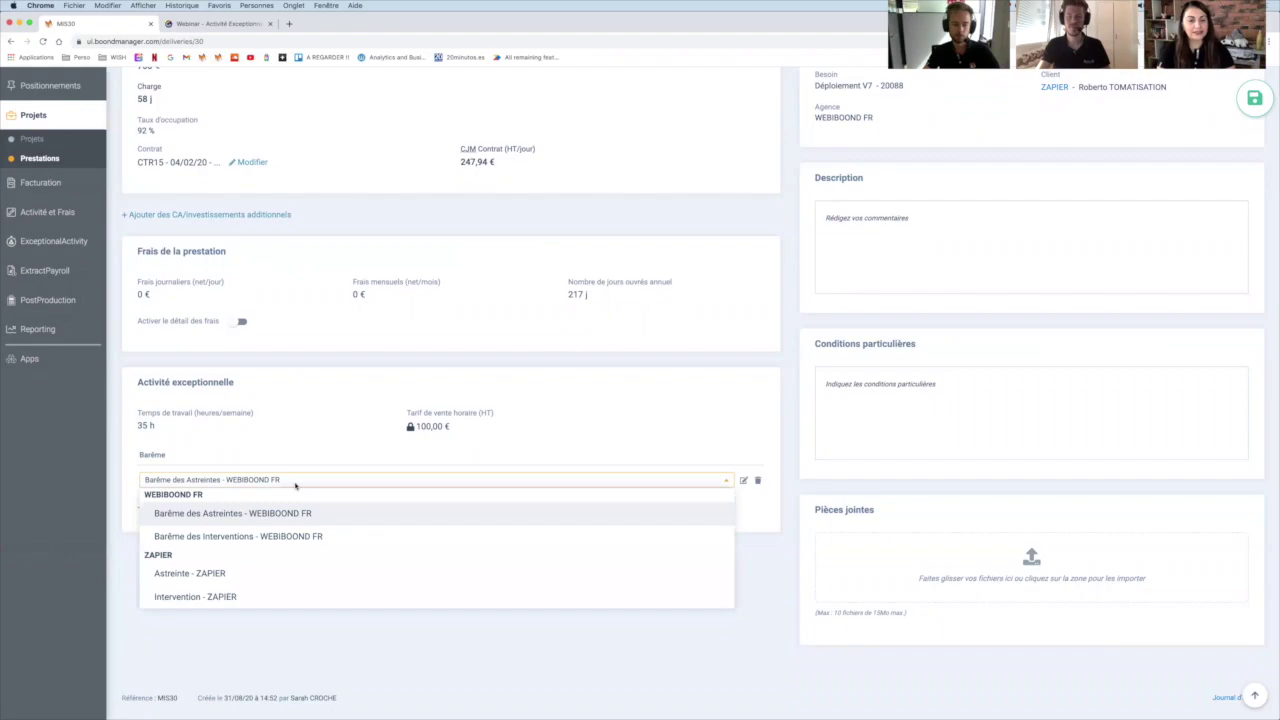
{"action": "left_click", "coordinate": [203, 578]}
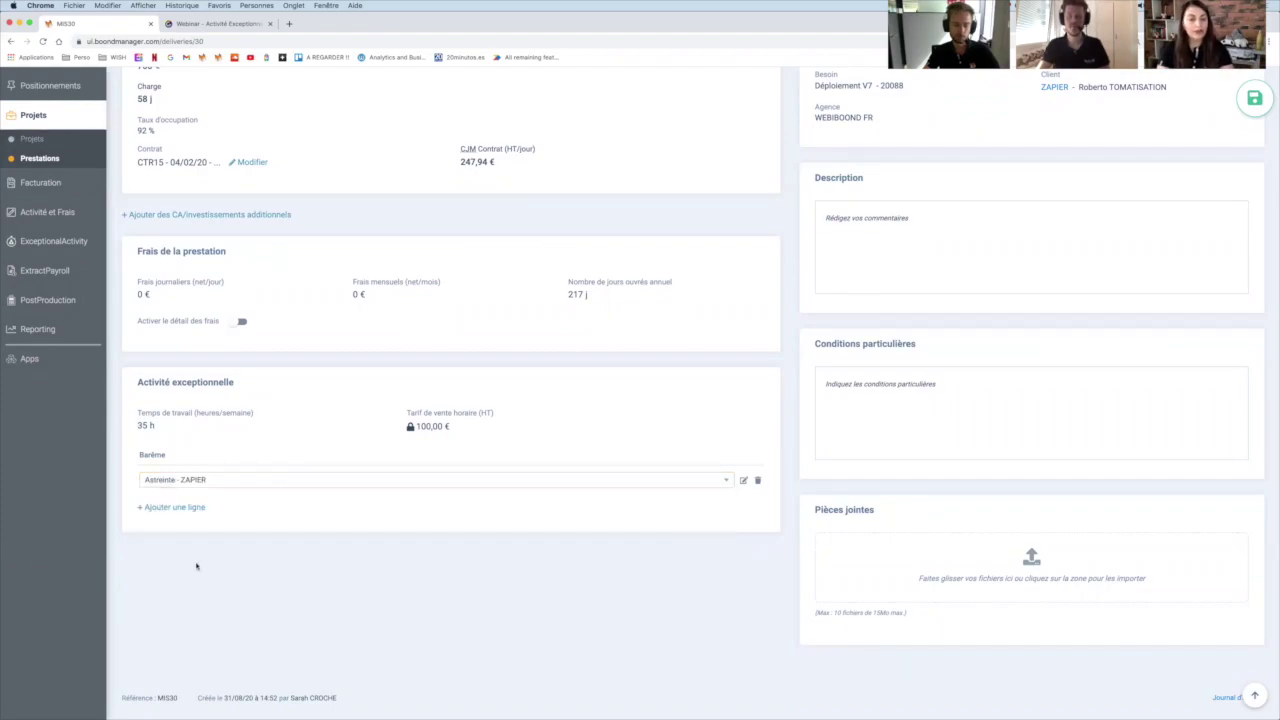
{"action": "left_click", "coordinate": [179, 508]}
{"action": "left_click", "coordinate": [178, 510]}
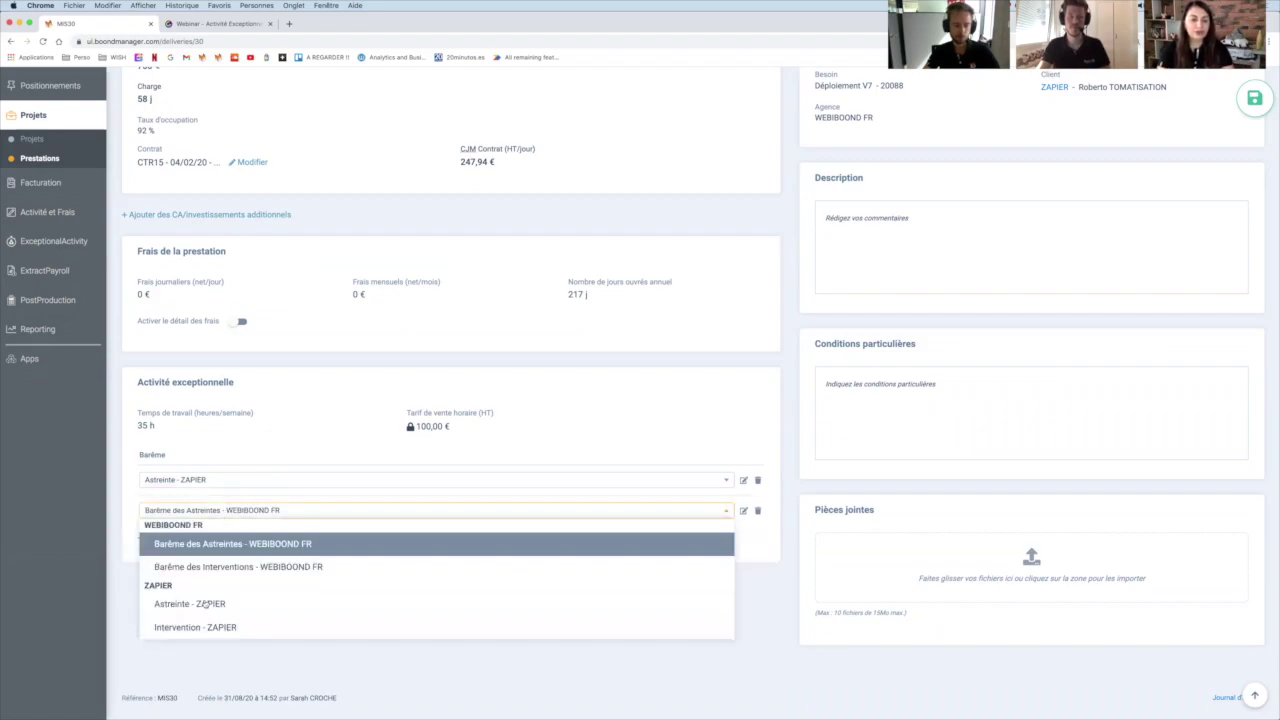
{"action": "left_click", "coordinate": [213, 636]}
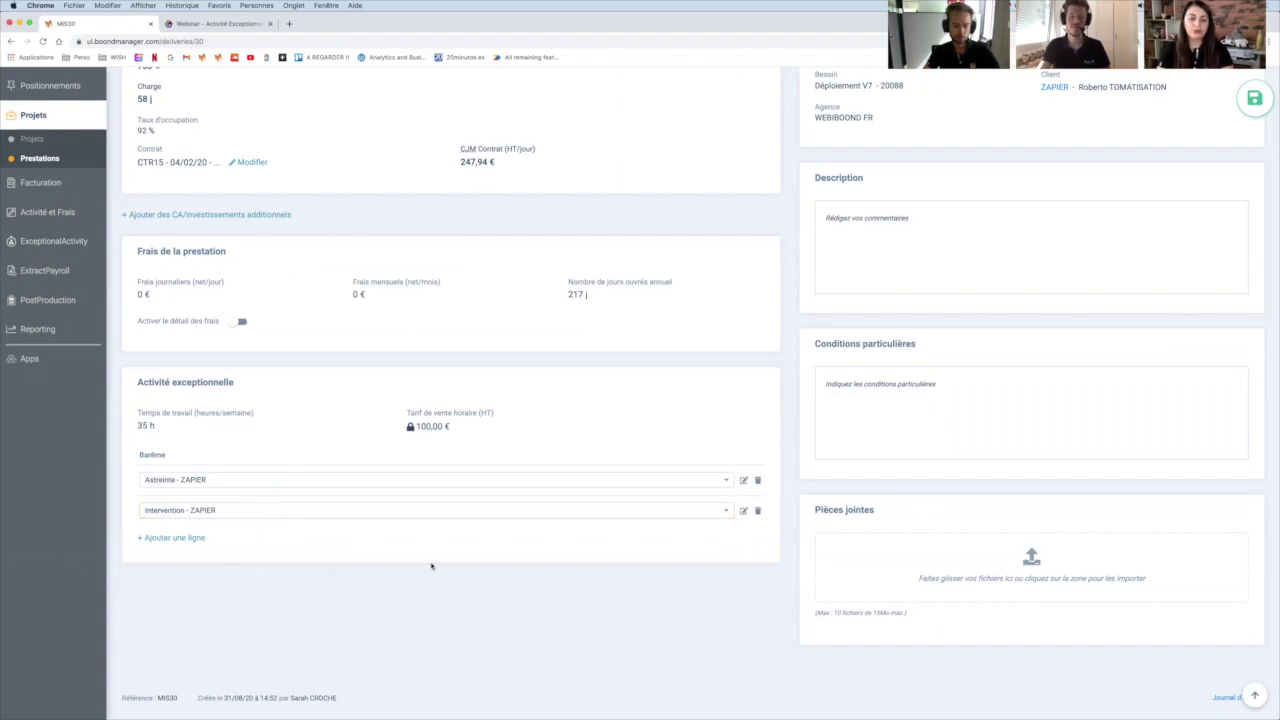
Override the Astreinte - ZAPIER weekday rule (jour de la semaine) with a sale rate of 110 € and a benefit of 70 €
{"action": "mouse_move", "coordinate": [744, 483]}
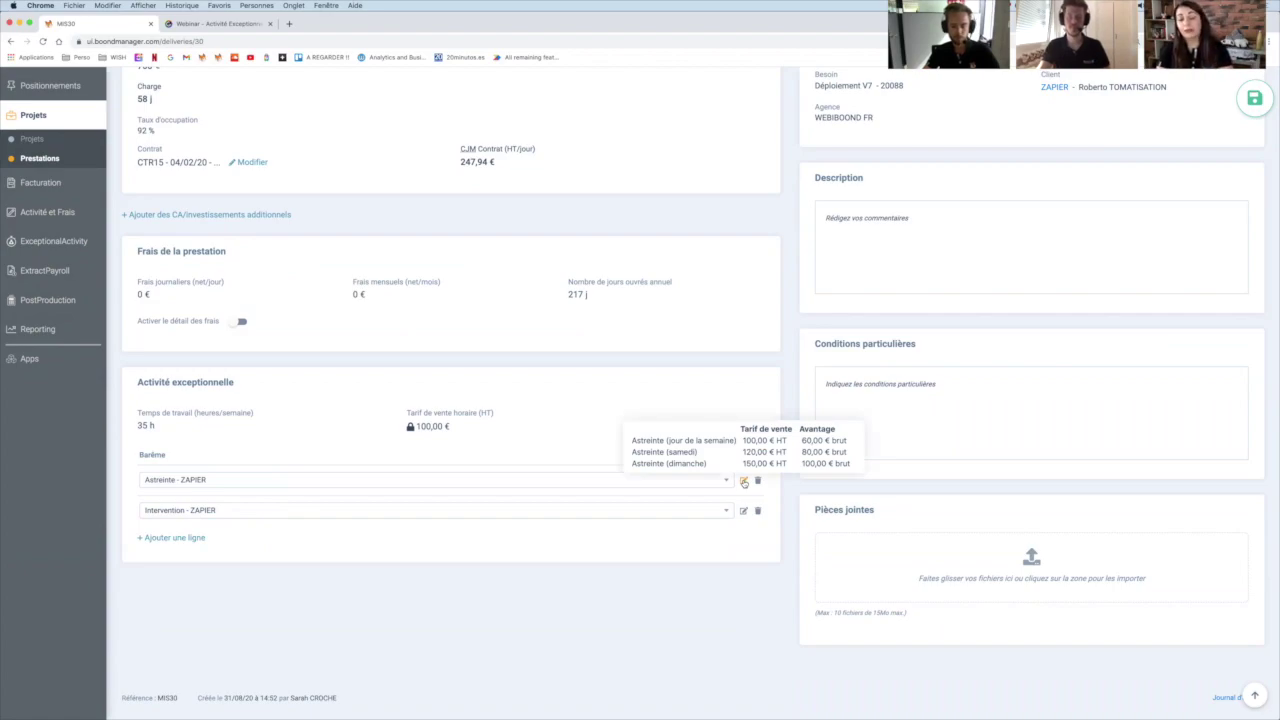
{"action": "left_click", "coordinate": [744, 483]}
{"action": "left_click", "coordinate": [560, 257]}
{"action": "type", "text": "110"}
{"action": "key", "text": "Tab"}
{"action": "type", "text": "70"}
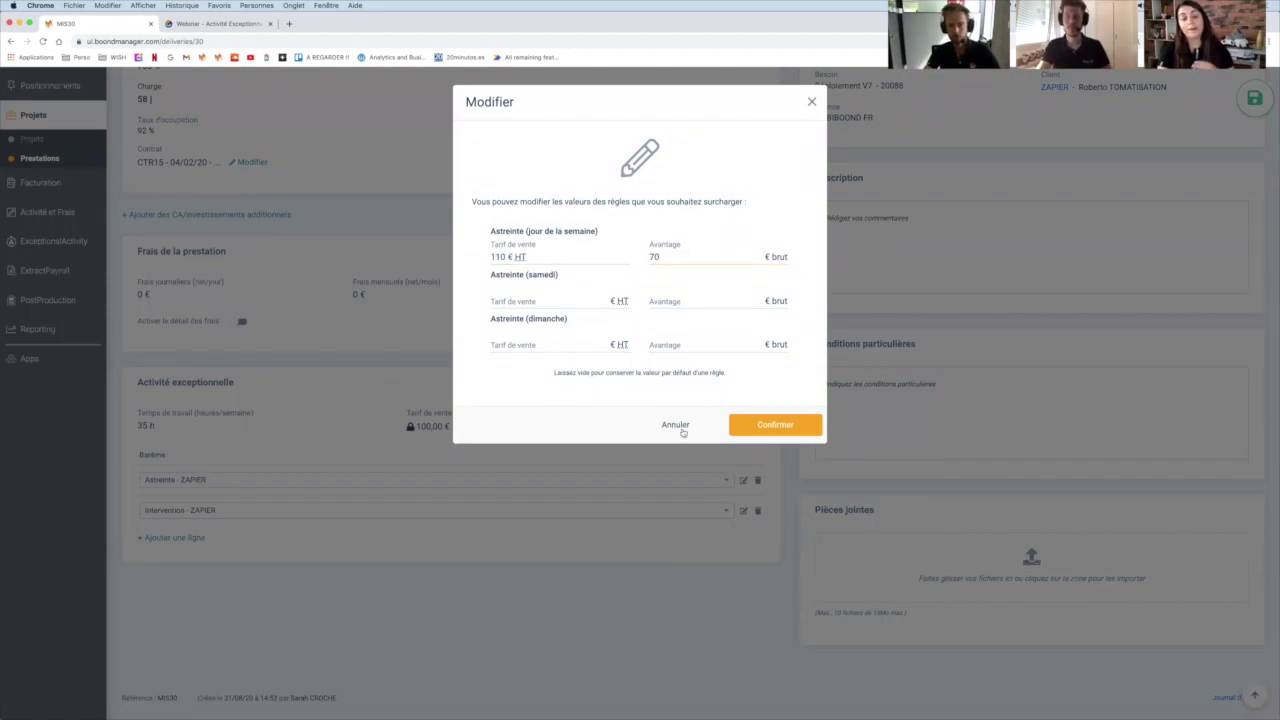
{"action": "left_click", "coordinate": [772, 425]}
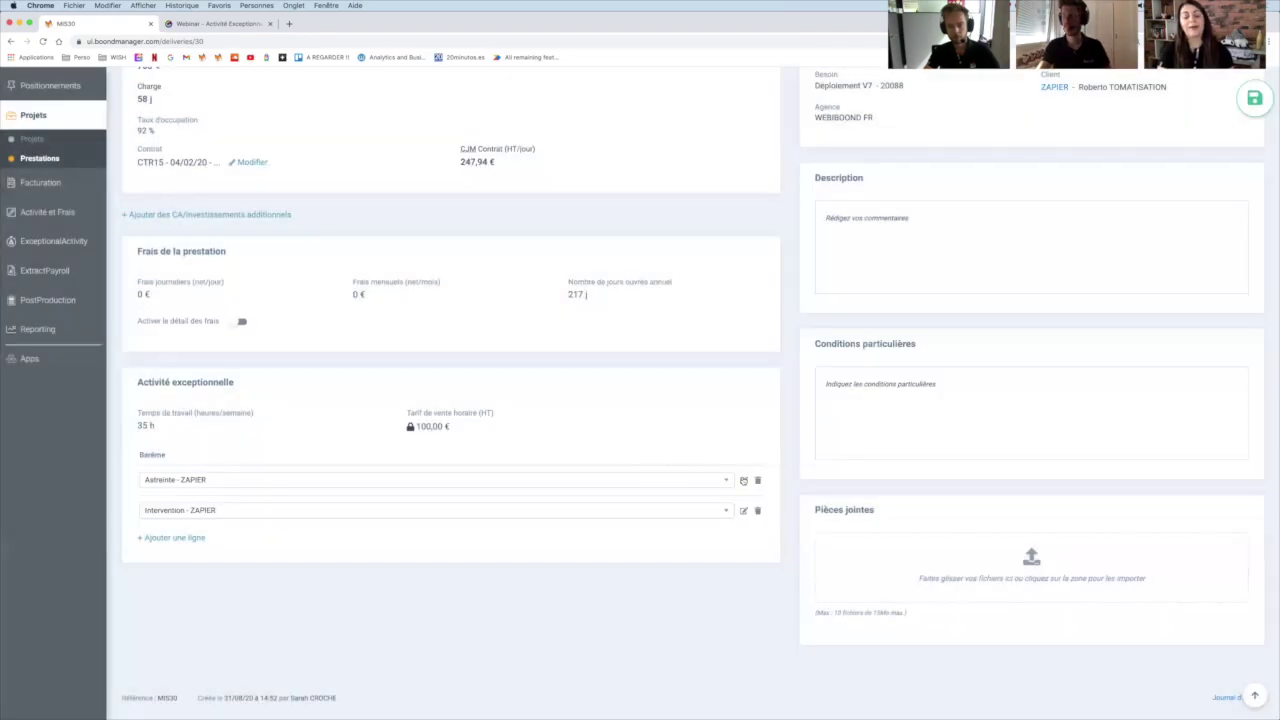
{"action": "mouse_move", "coordinate": [743, 481]}
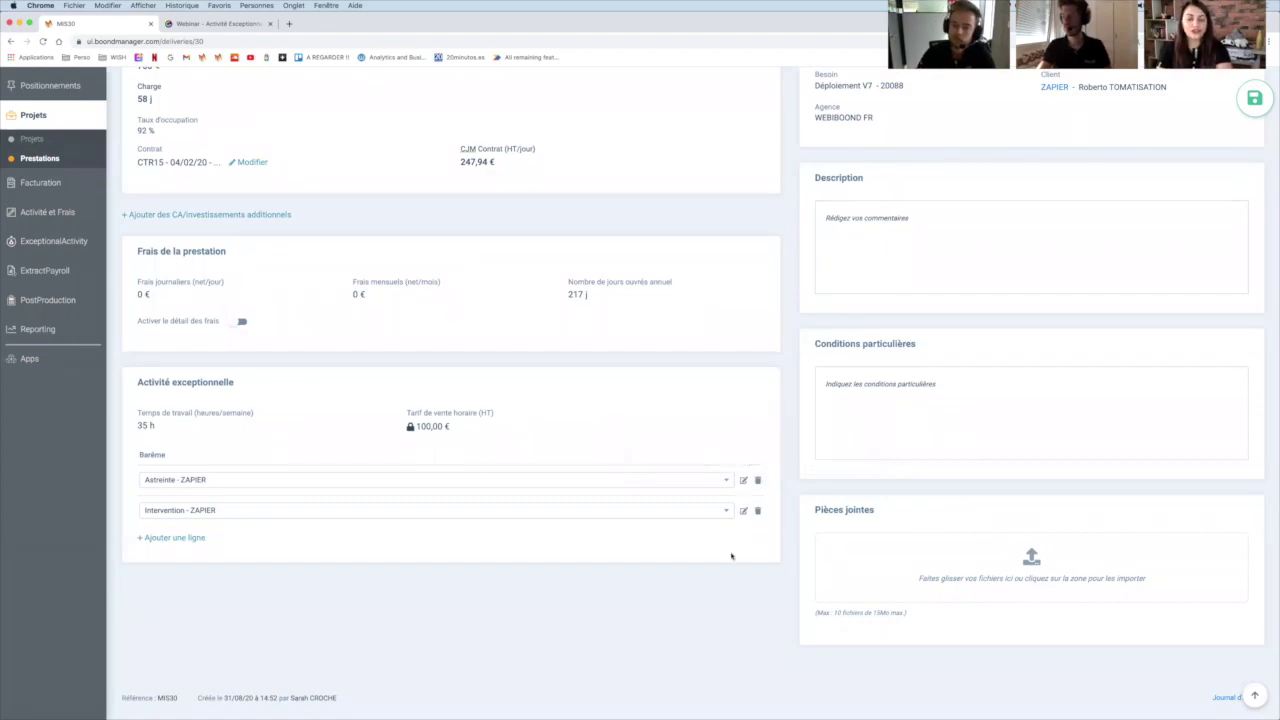
Save the prestation and return to the ExceptionalActivity list
{"action": "scroll", "coordinate": [731, 556], "scroll_direction": "up", "scroll_amount": 5}
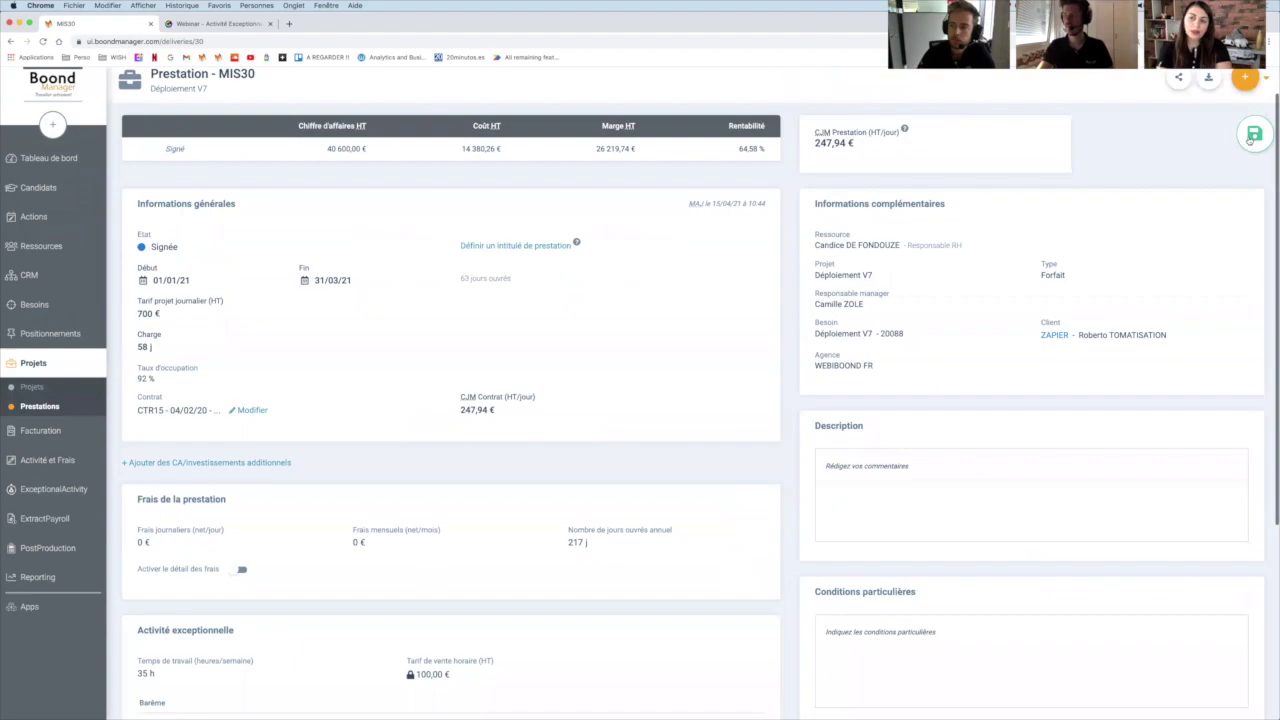
{"action": "left_click", "coordinate": [1253, 136]}
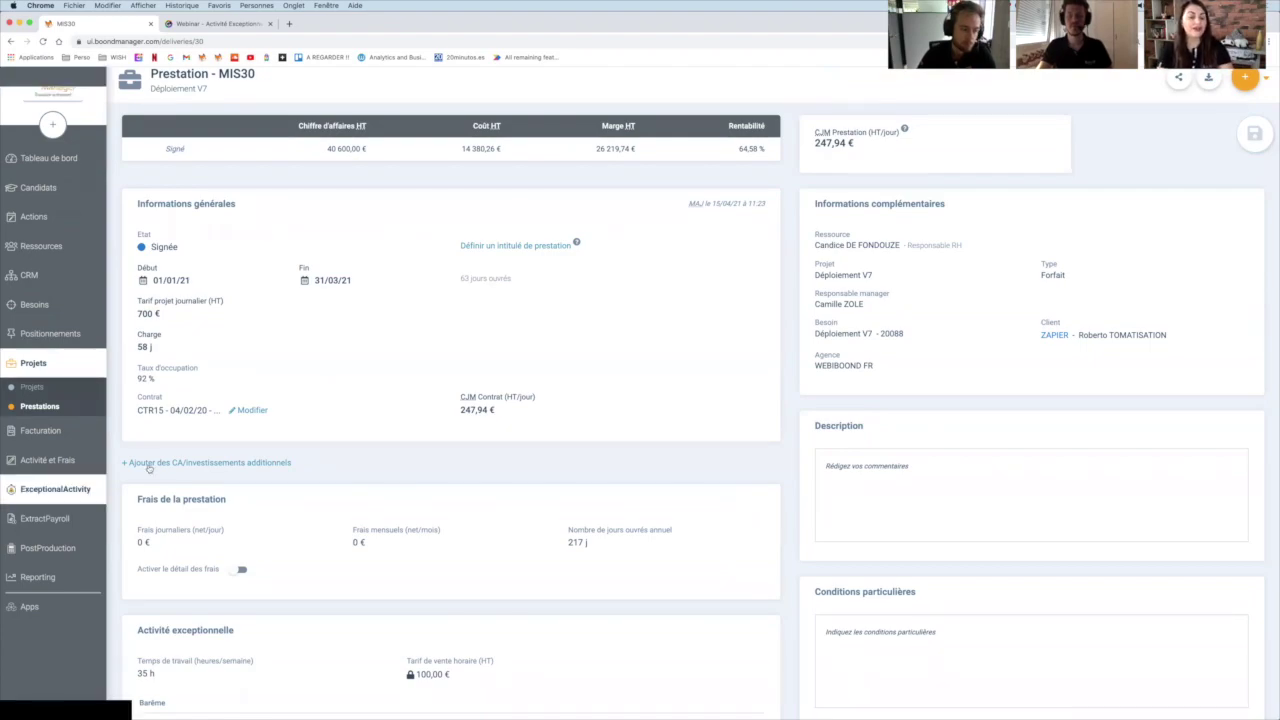
{"action": "left_click", "coordinate": [88, 491]}
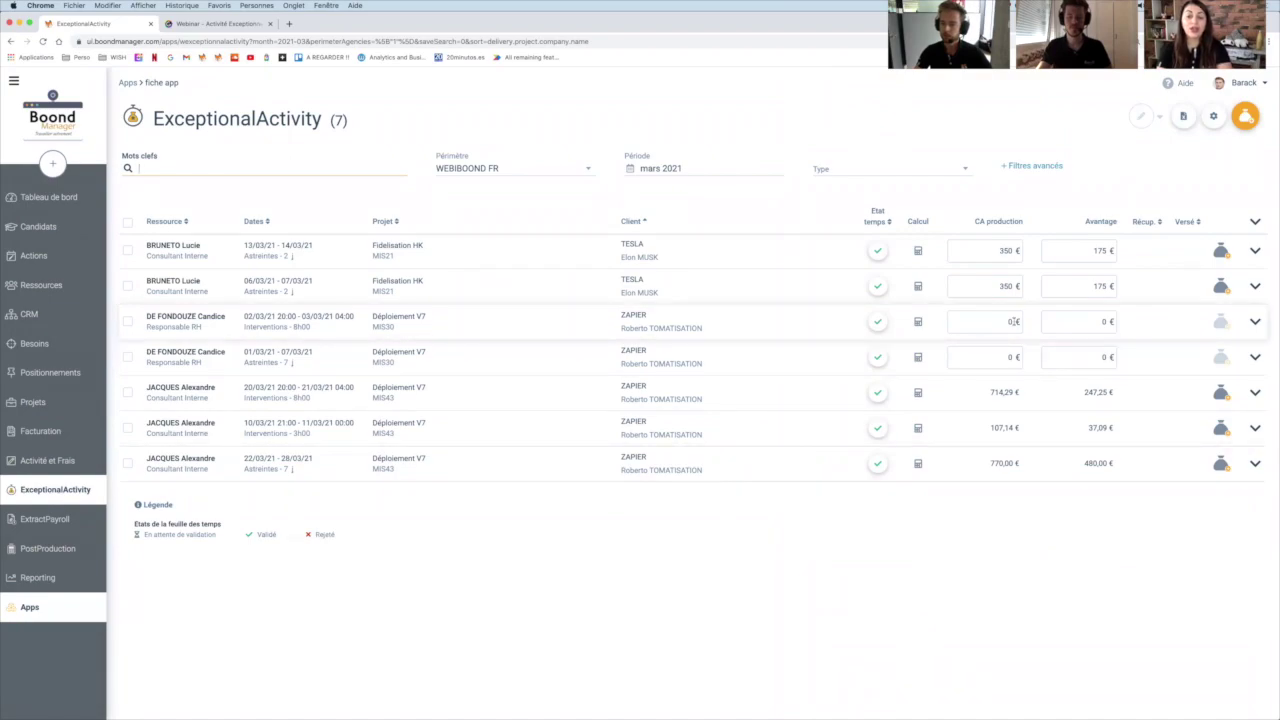
Value the 8-hour MIS30 intervention of 02/03/21 by defined rules, using "Du lundi au vendredi de 20h à 6h", and save it
{"action": "left_click", "coordinate": [917, 322]}
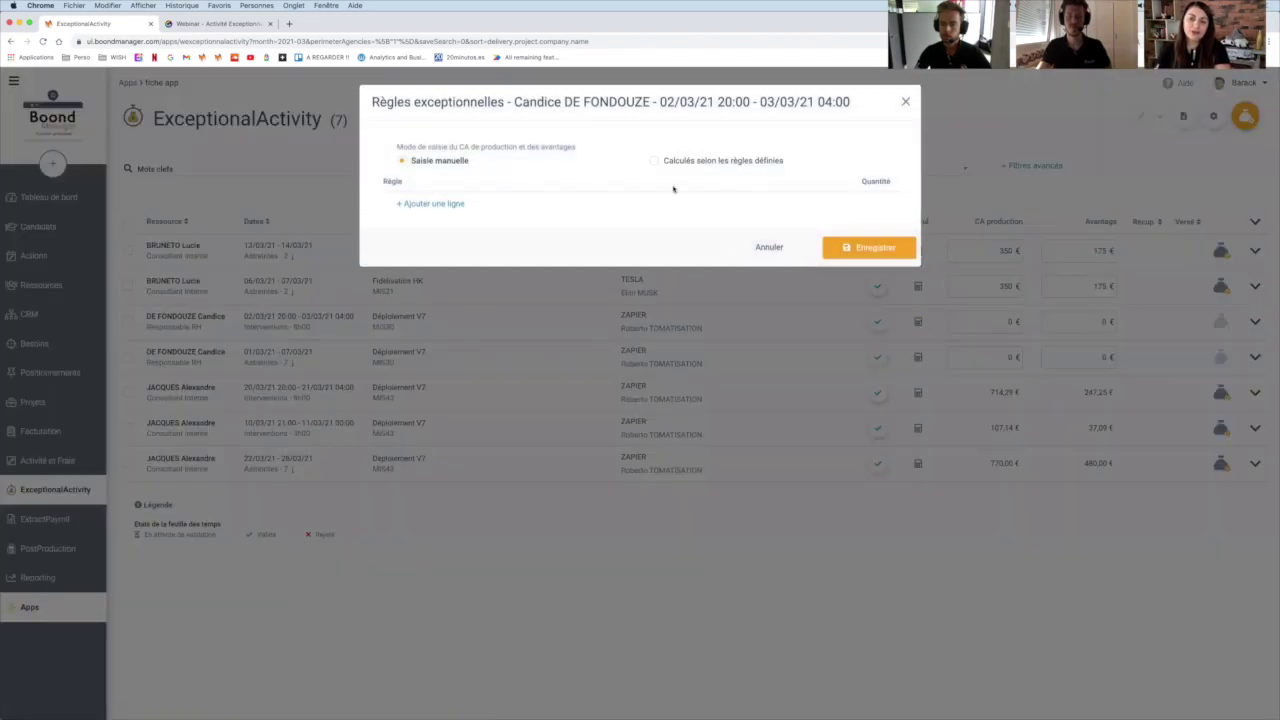
{"action": "left_click", "coordinate": [654, 161]}
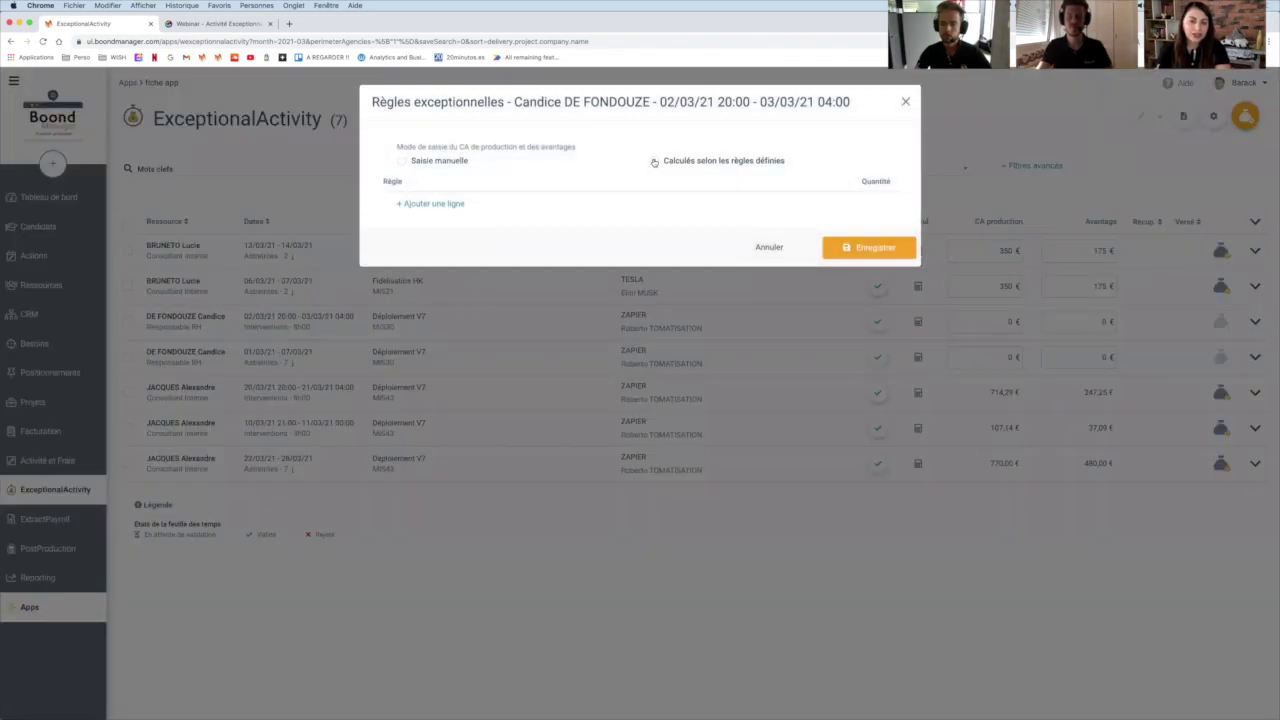
{"action": "left_click", "coordinate": [434, 204]}
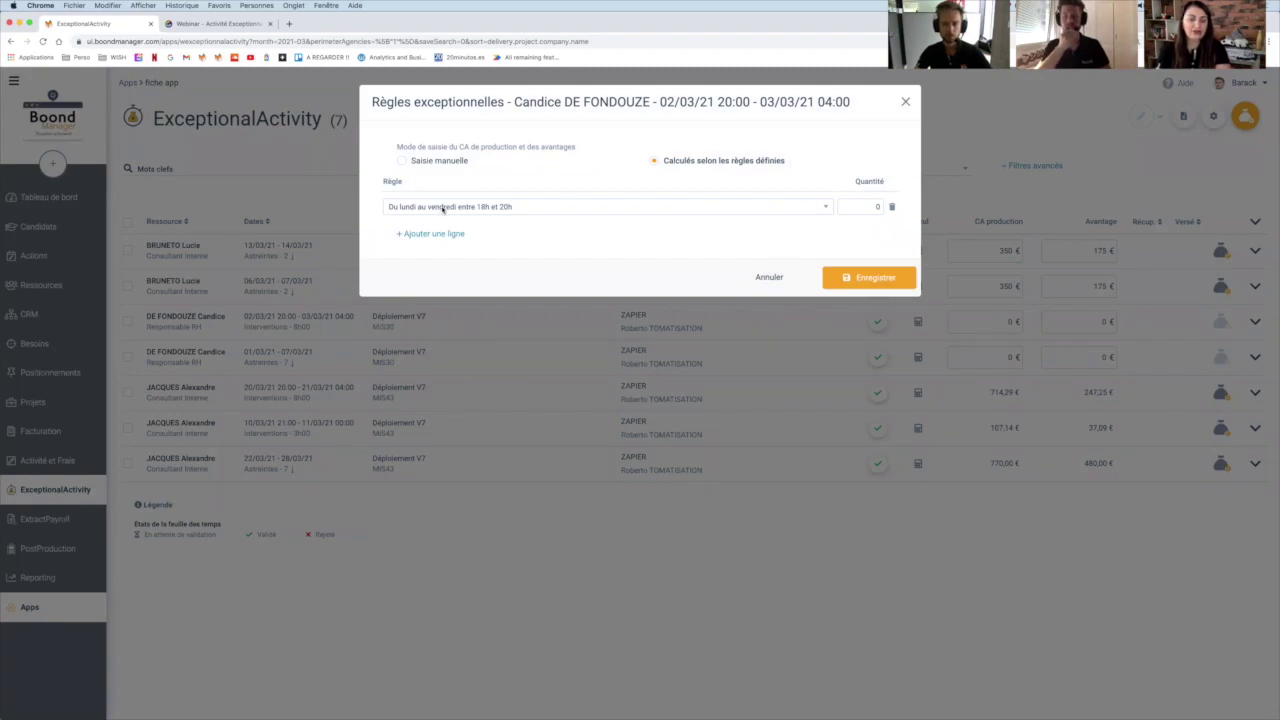
{"action": "left_click", "coordinate": [443, 207]}
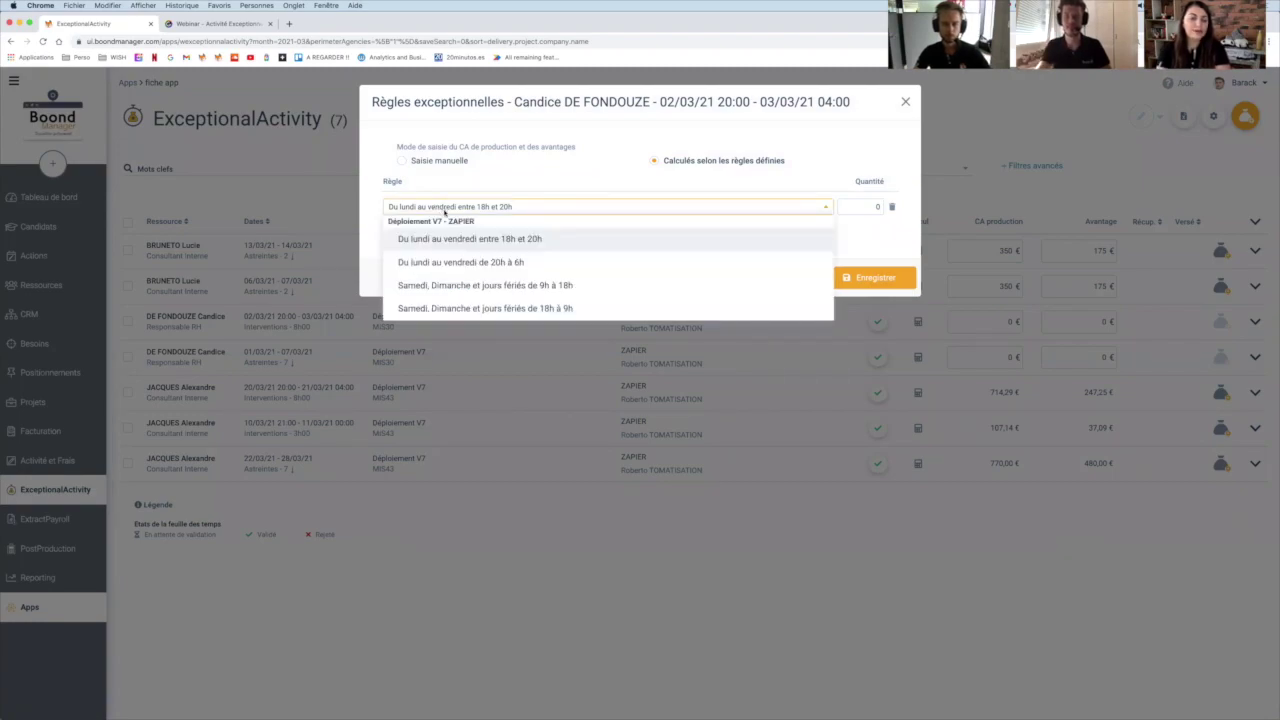
{"action": "left_click", "coordinate": [475, 262]}
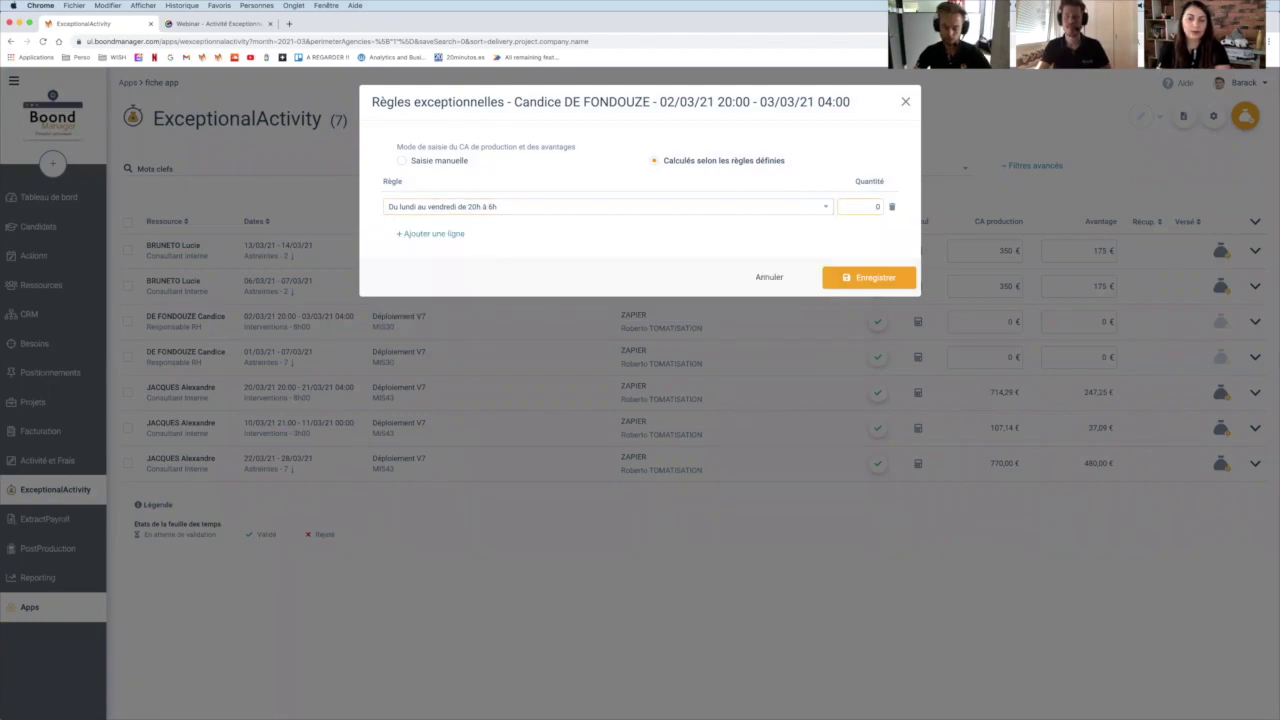
{"action": "left_click", "coordinate": [868, 278]}
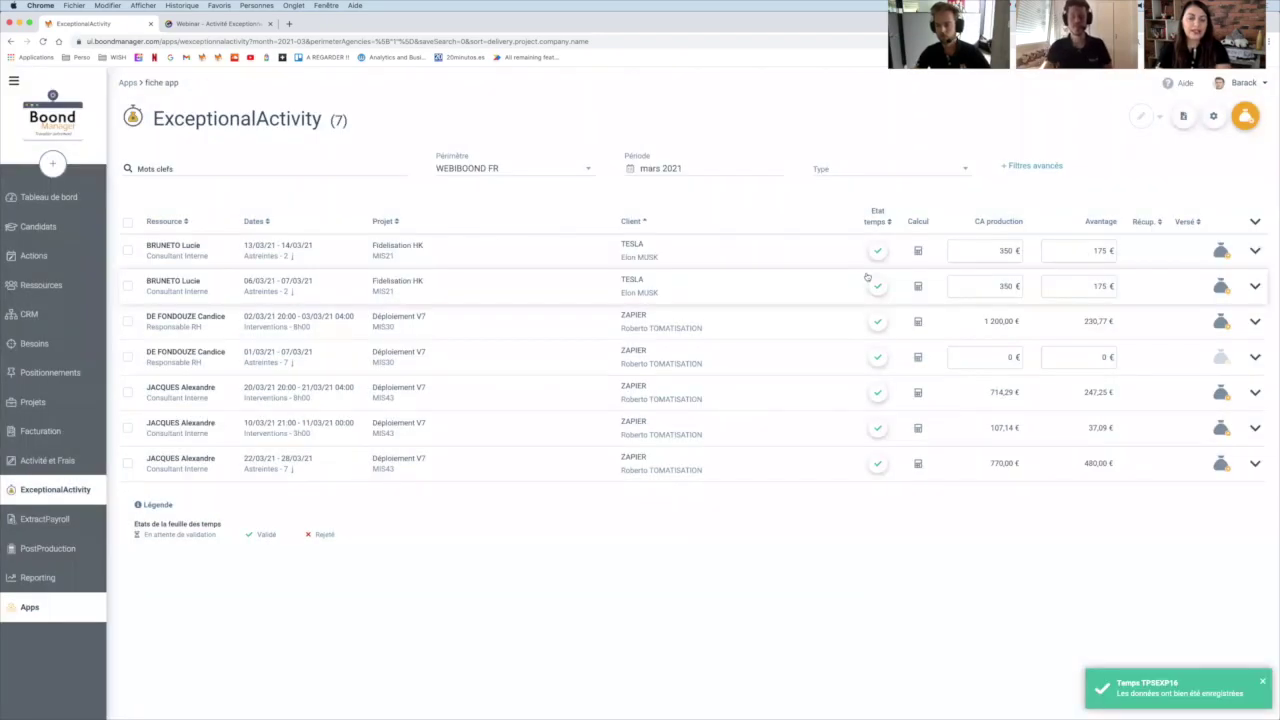
Set the MIS30 astreinte of 01/03/21 - 07/03/21 to rule-based calculation and add weekday, samedi and dimanche Astreinte lines
{"action": "left_click", "coordinate": [918, 358]}
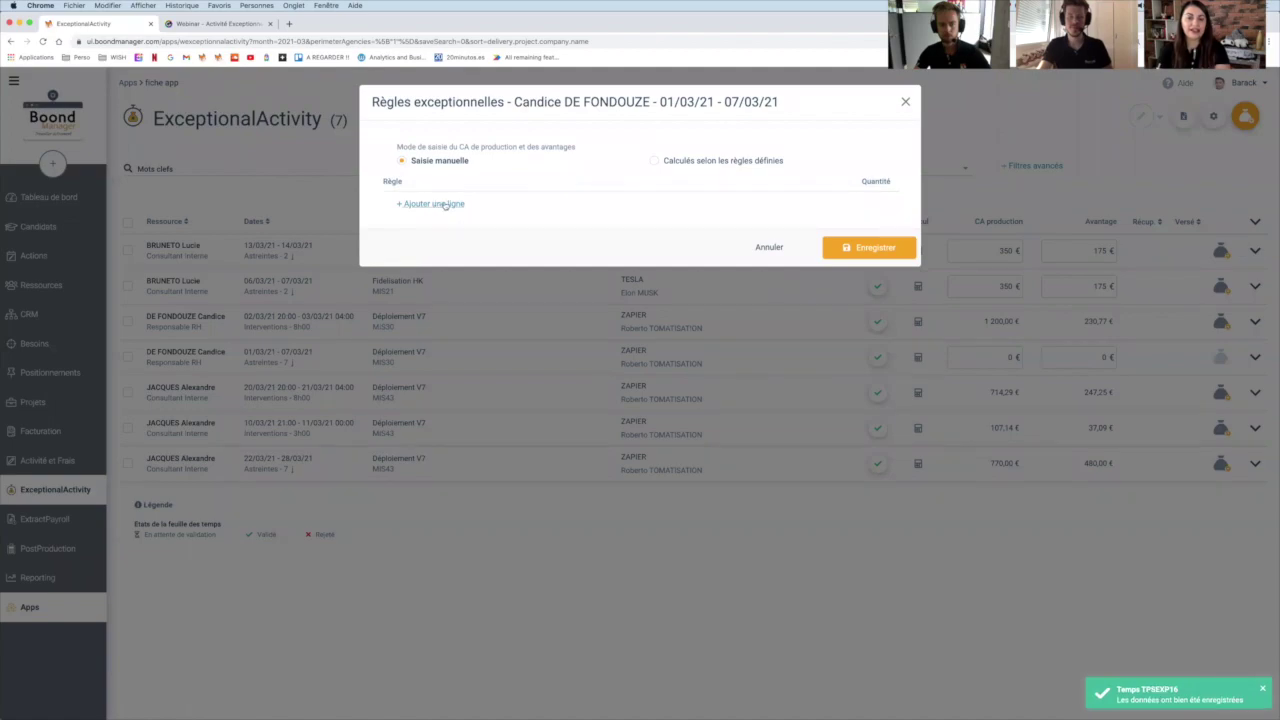
{"action": "left_click", "coordinate": [658, 161]}
{"action": "left_click", "coordinate": [440, 204]}
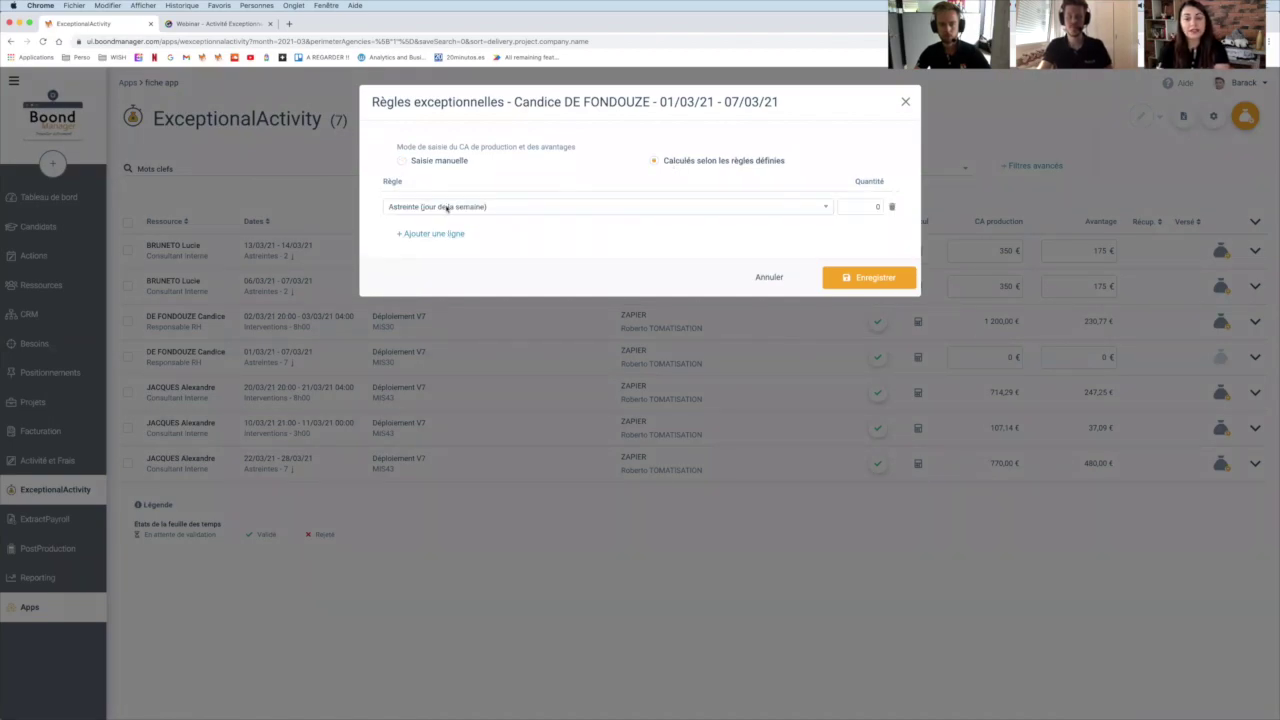
{"action": "left_click", "coordinate": [445, 234]}
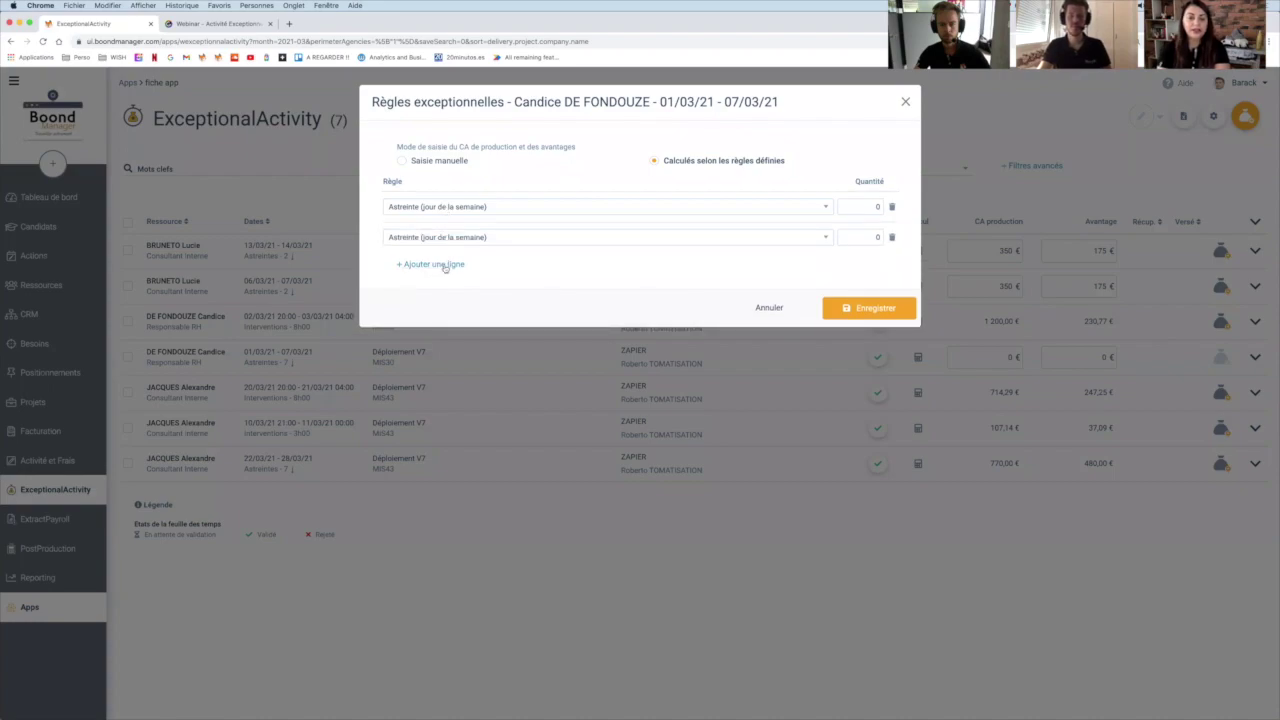
{"action": "left_click", "coordinate": [445, 265]}
{"action": "left_click", "coordinate": [464, 240]}
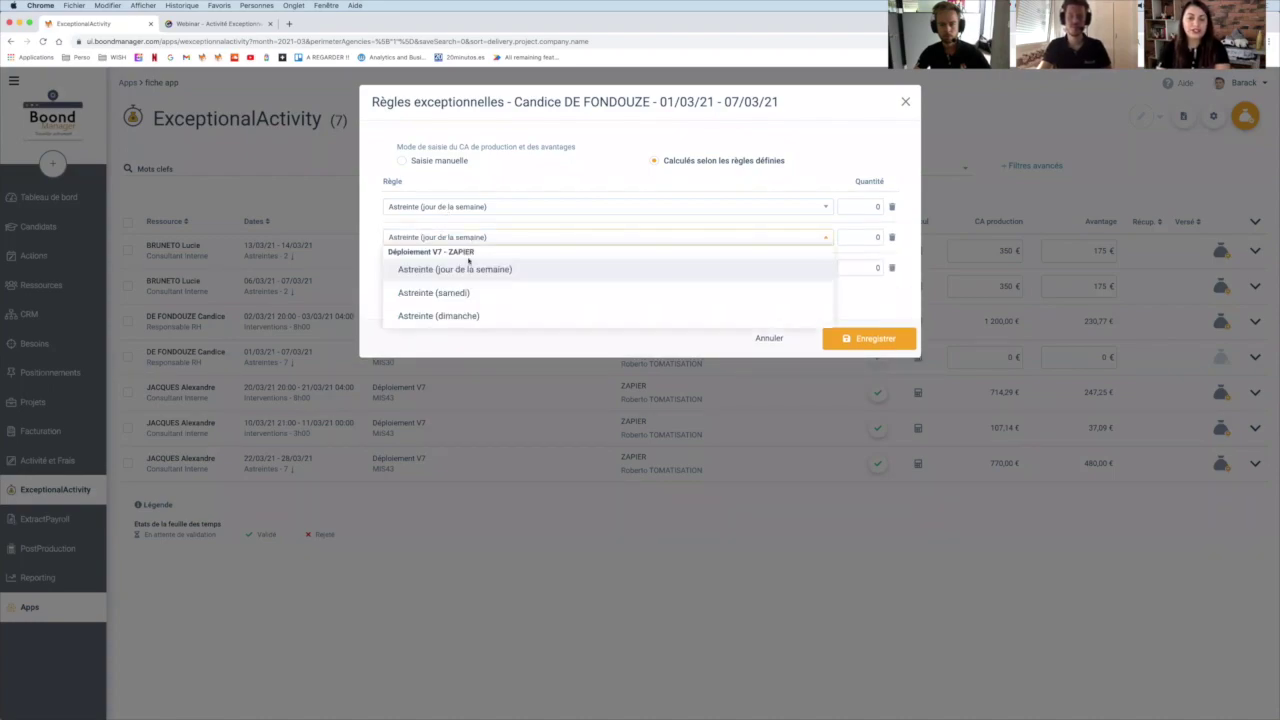
{"action": "left_click", "coordinate": [466, 294]}
{"action": "left_click", "coordinate": [474, 268]}
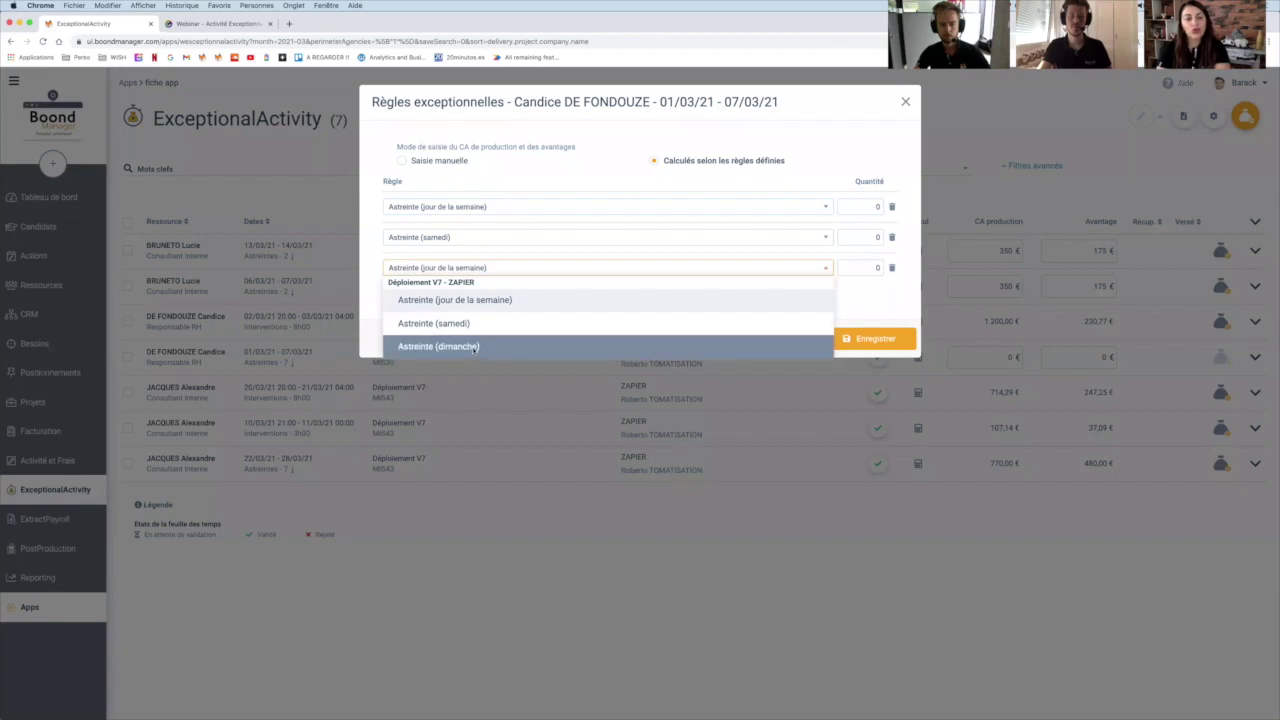
{"action": "left_click", "coordinate": [470, 345]}
Set the quantities to 5 for weekdays, 1 for samedi and 1 for dimanche, and save the astreinte's rules
{"action": "left_click_drag", "start_coordinate": [866, 206], "coordinate": [888, 237]}
{"action": "type", "text": "5"}
{"action": "type", "text": "1"}
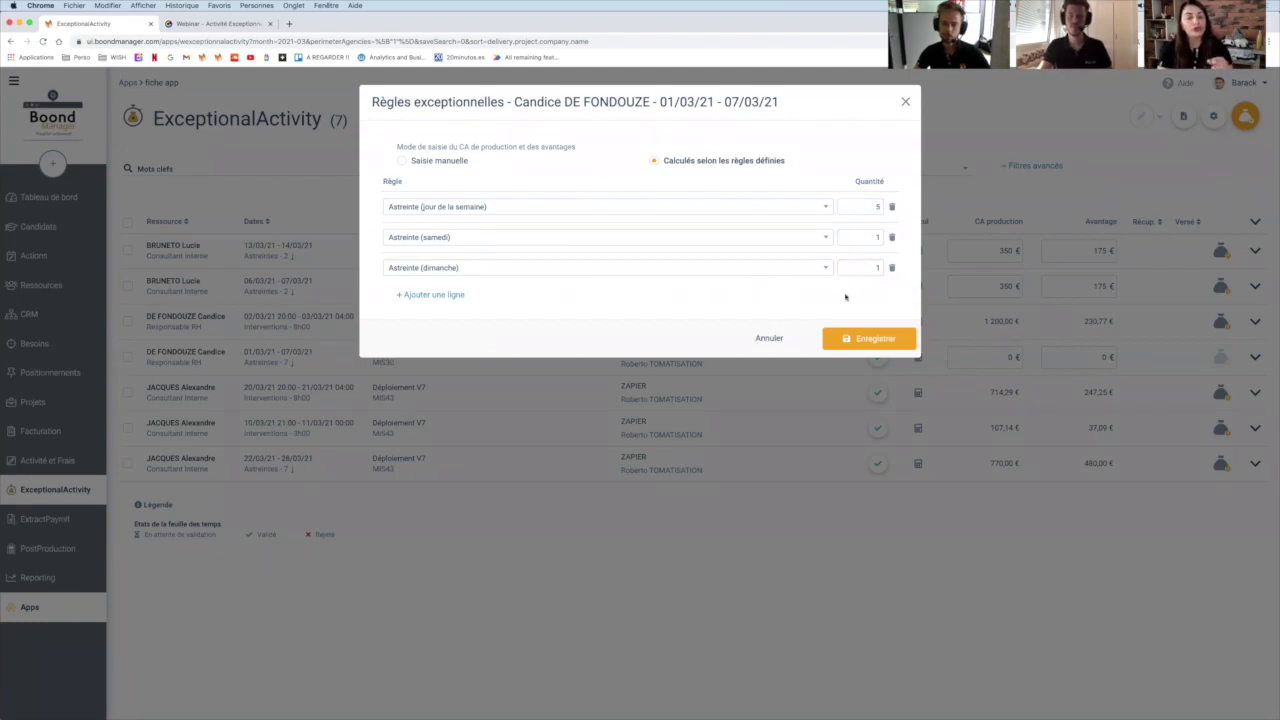
{"action": "left_click", "coordinate": [862, 336]}
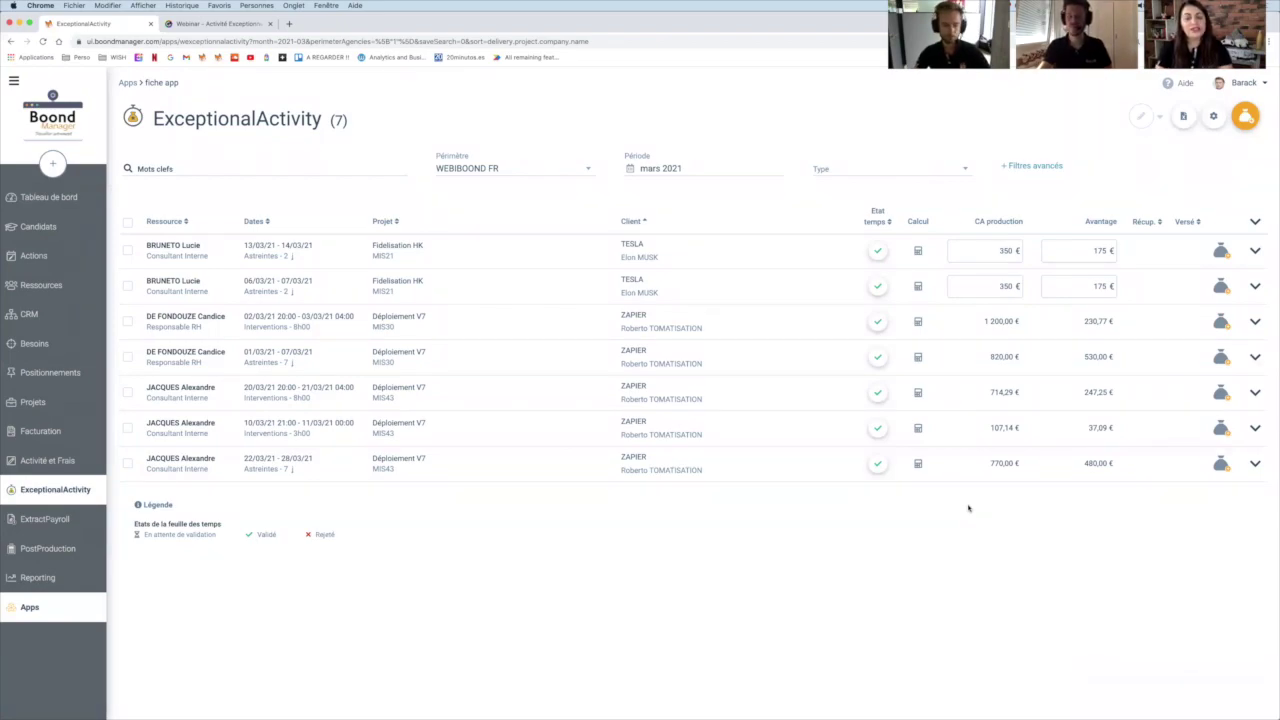
Switch to the Genially webinar presentation and advance to the "Facturation de l'AE" slide
{"action": "left_click", "coordinate": [198, 29]}
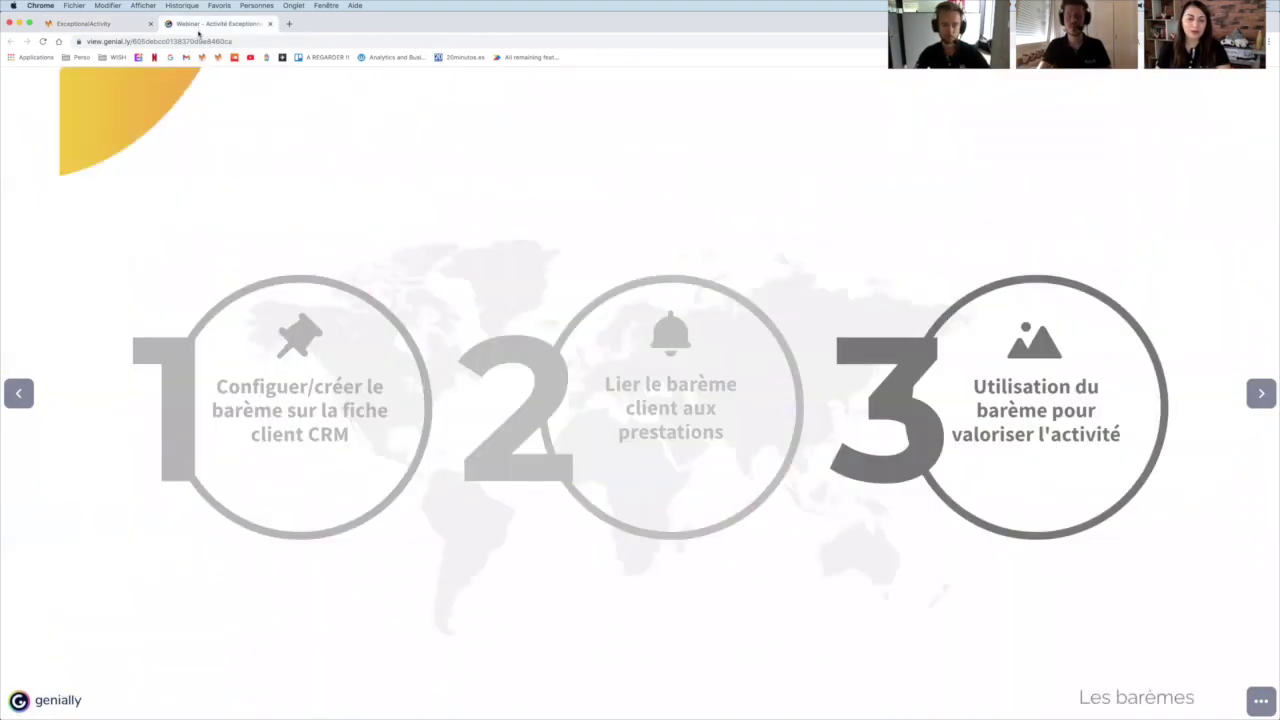
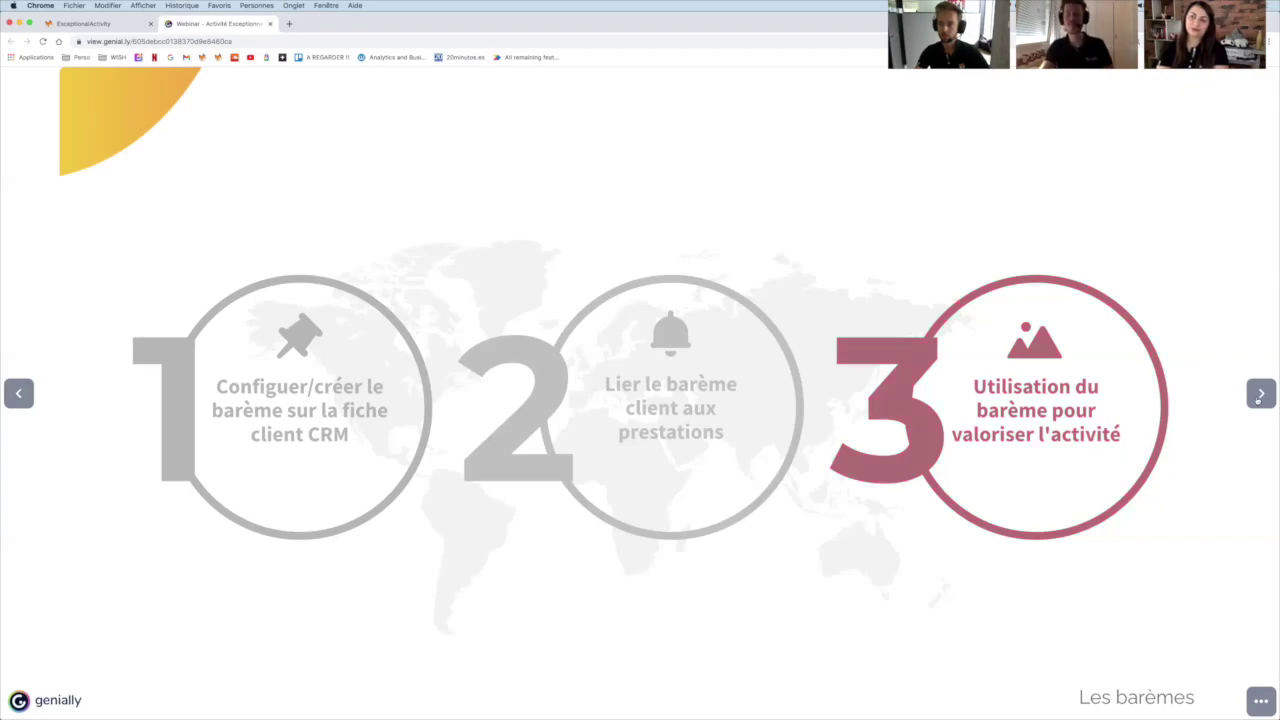
{"action": "left_click", "coordinate": [1261, 393]}
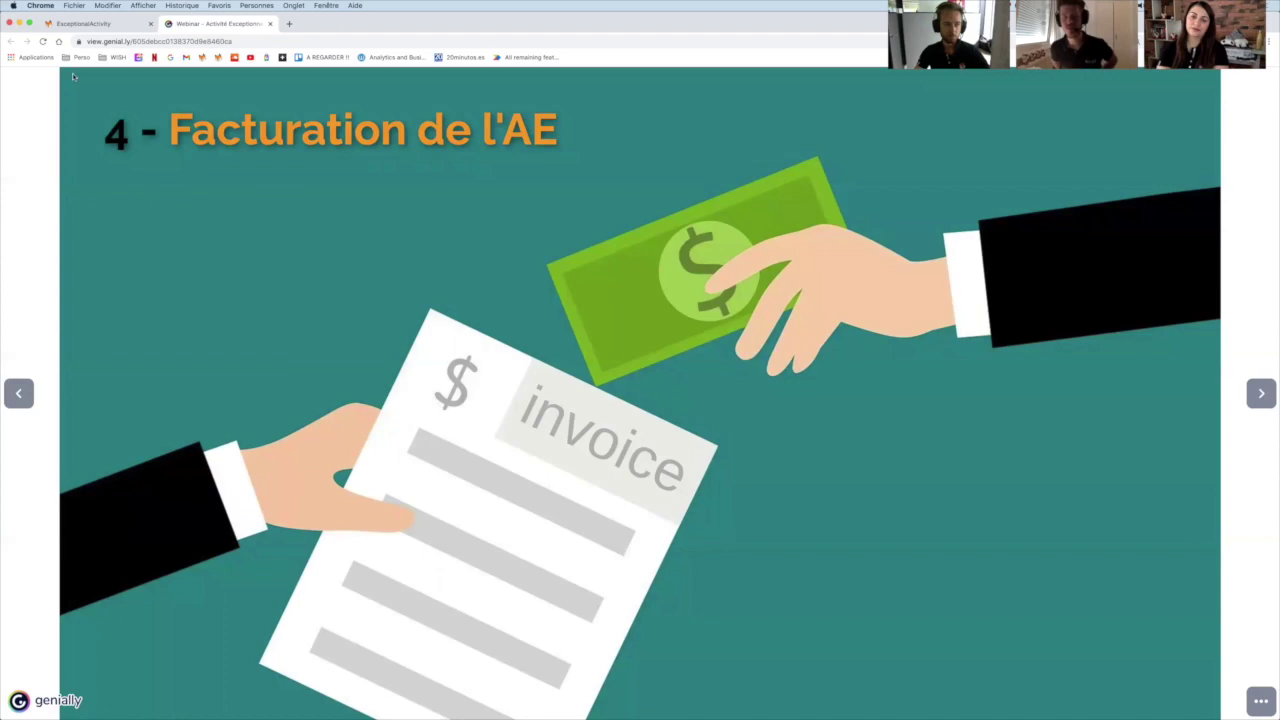
Switch back to BoondManager and examine the details of all PostProduction projects for mars 2021
{"action": "left_click", "coordinate": [100, 24]}
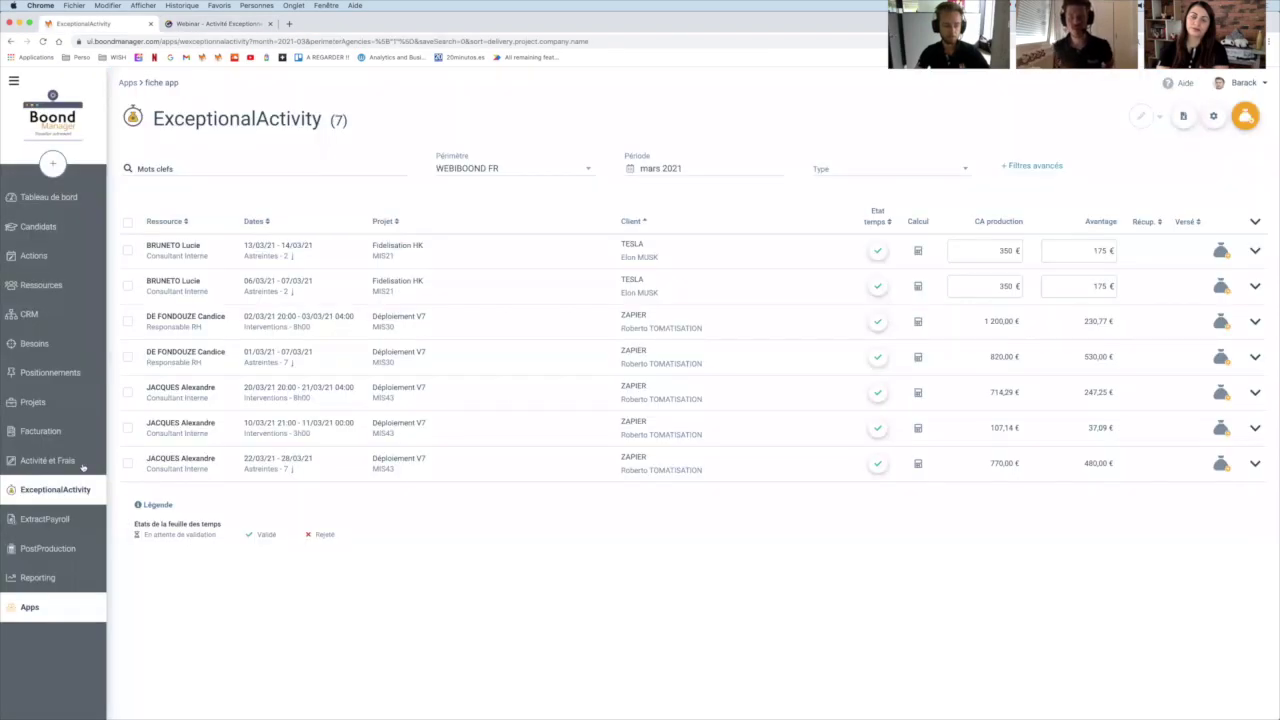
{"action": "left_click", "coordinate": [35, 561]}
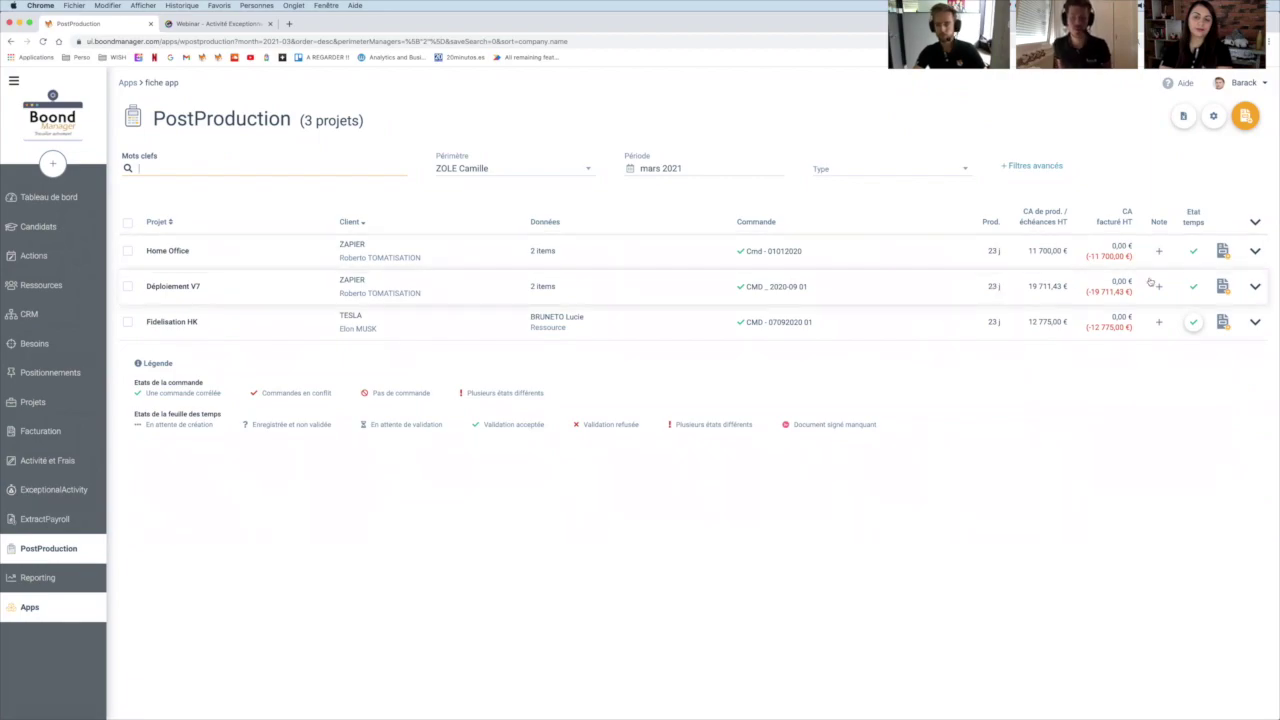
{"action": "left_click", "coordinate": [1250, 256]}
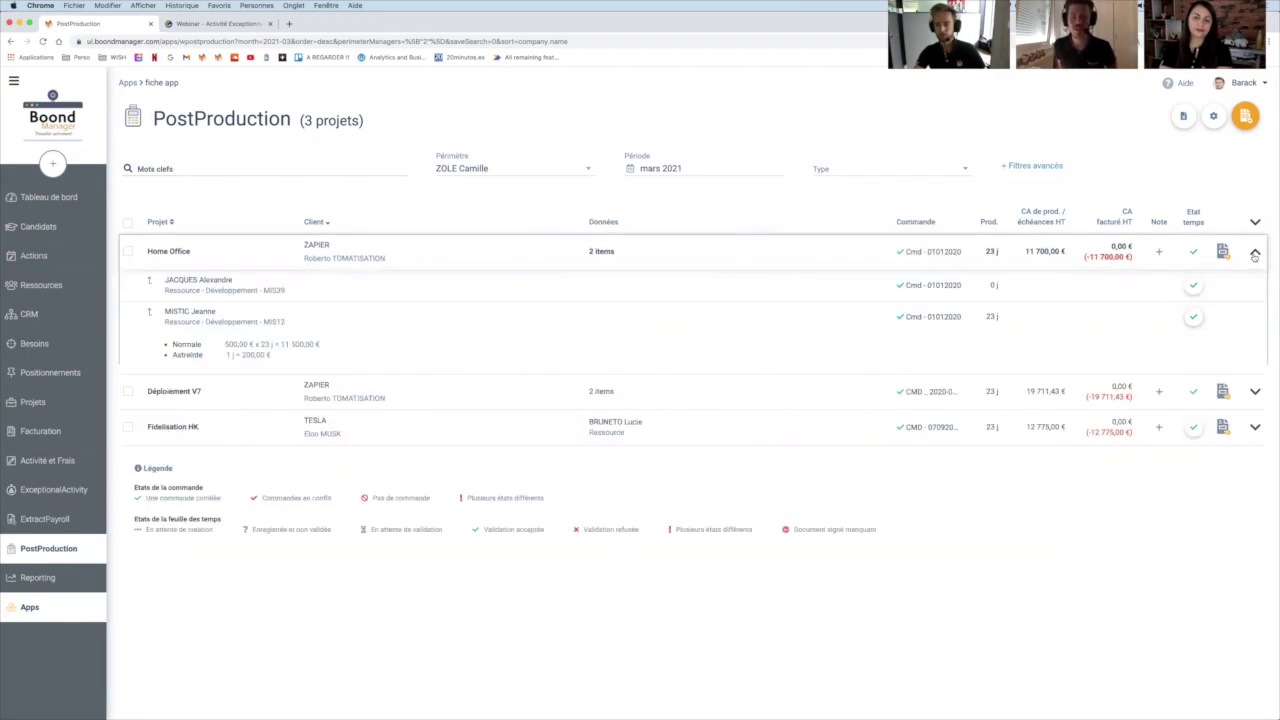
{"action": "left_click", "coordinate": [1253, 391]}
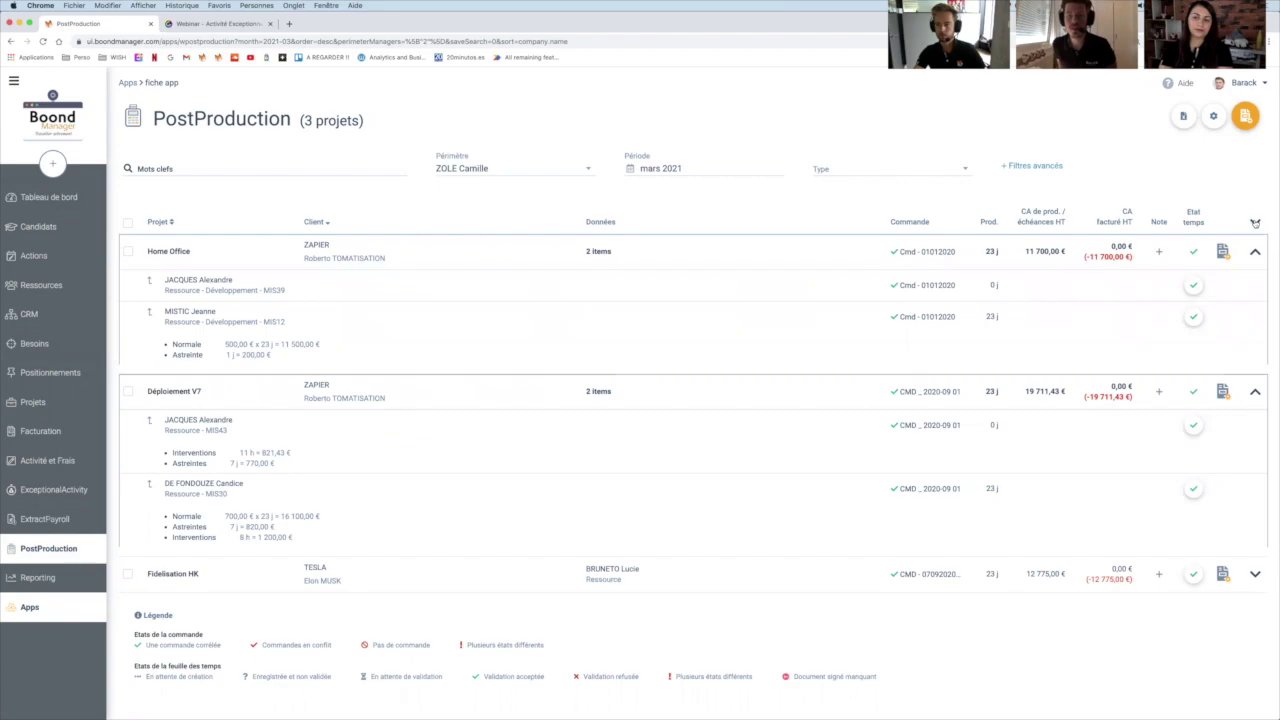
{"action": "left_click", "coordinate": [1256, 221]}
{"action": "scroll", "coordinate": [1021, 347], "scroll_direction": "down", "scroll_amount": 1}
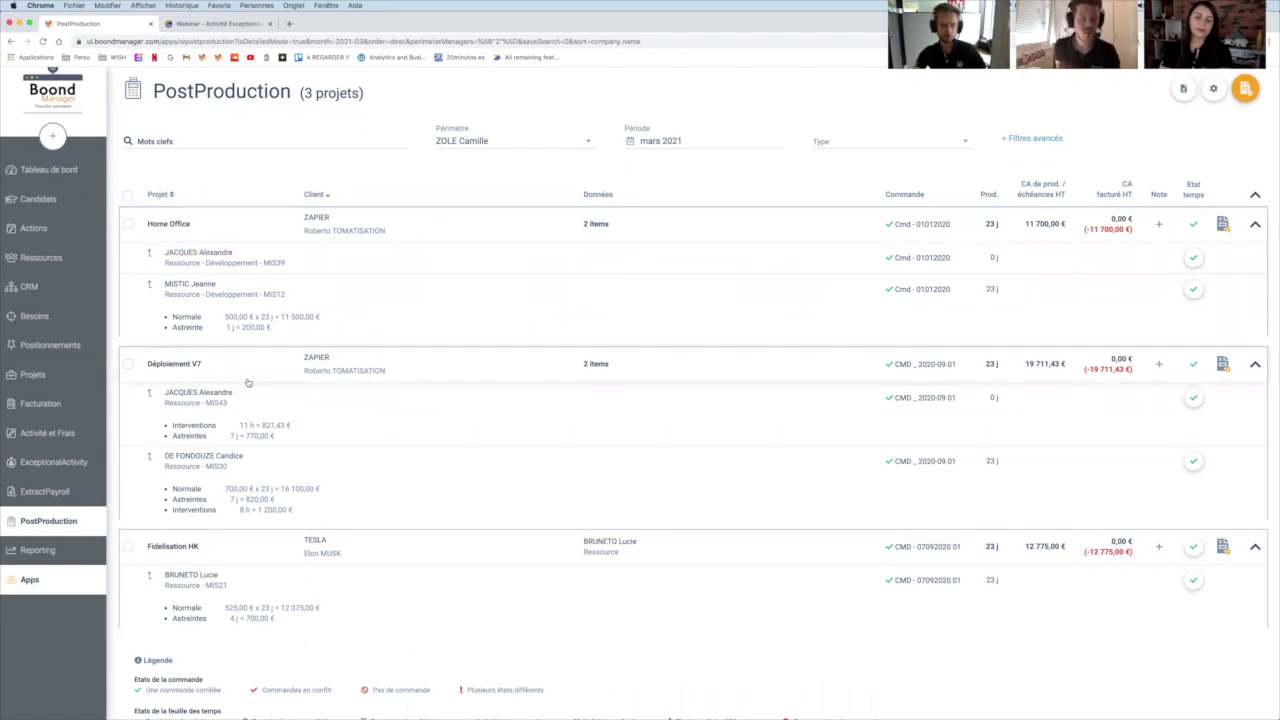
Generate the mars 2021 invoices for all listed PostProduction projects and open the list of ProForma invoices
{"action": "scroll", "coordinate": [248, 382], "scroll_direction": "down", "scroll_amount": 1}
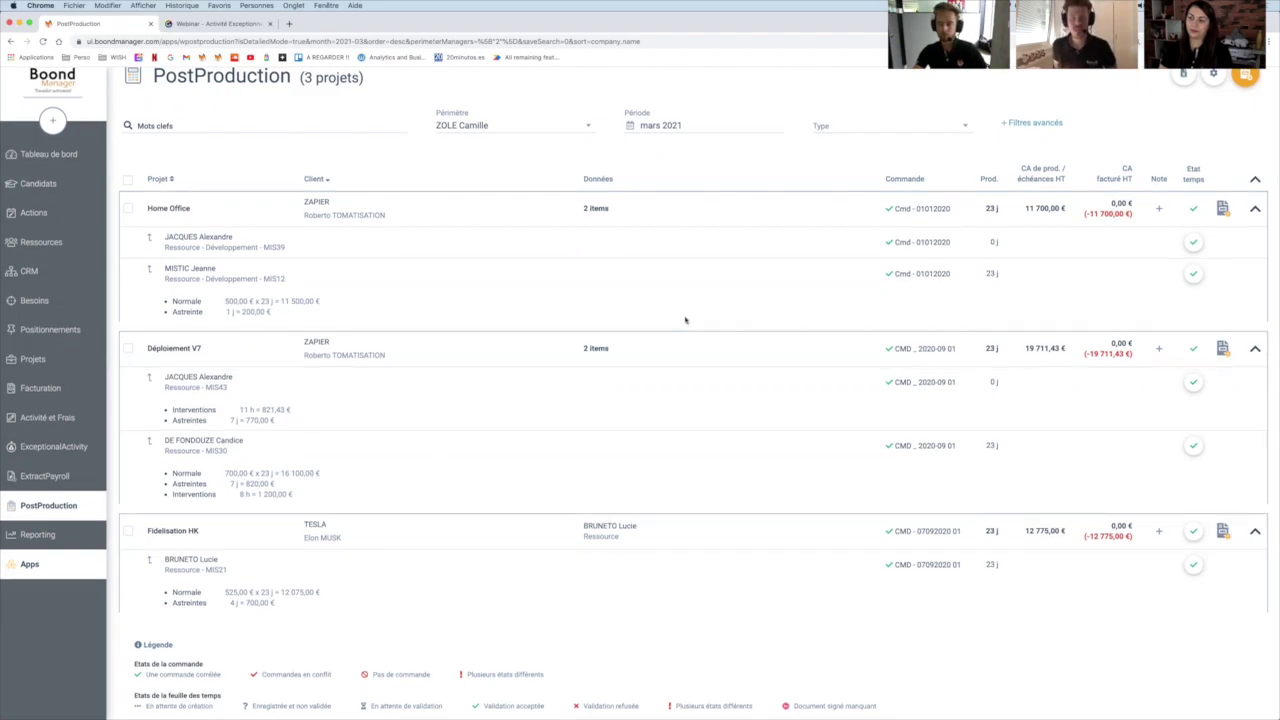
{"action": "scroll", "coordinate": [686, 320], "scroll_direction": "up", "scroll_amount": 1}
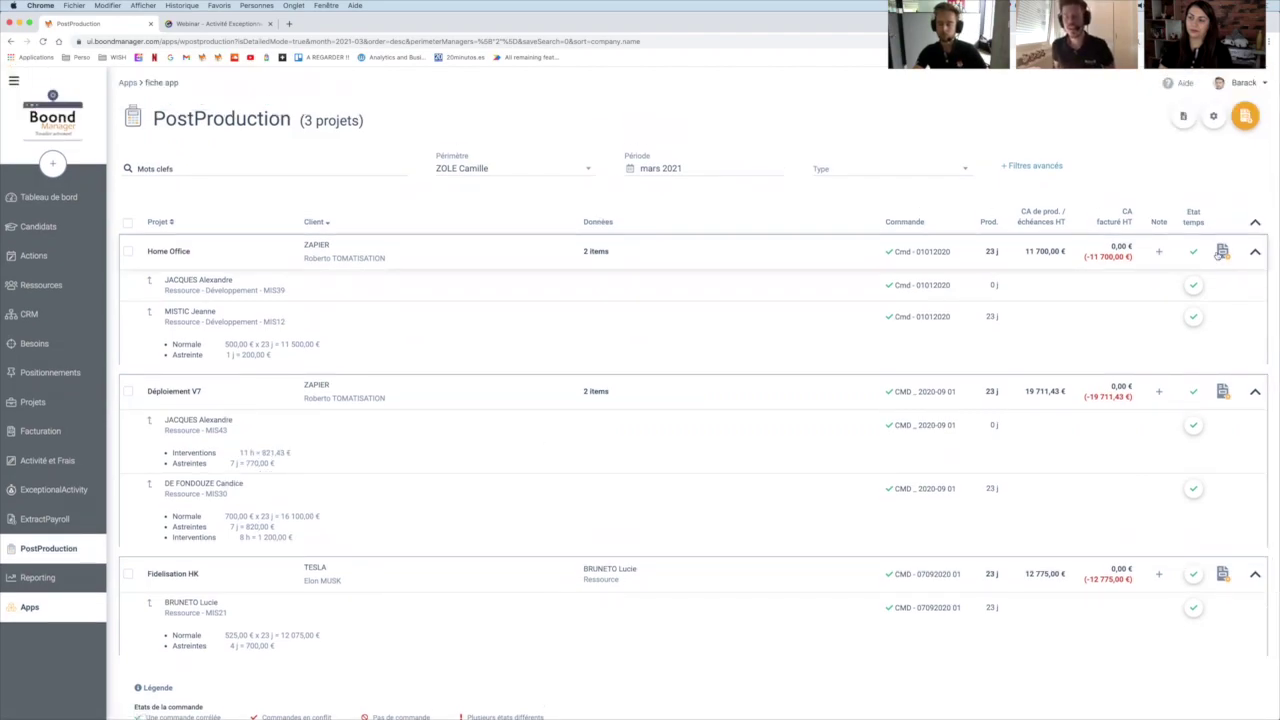
{"action": "left_click", "coordinate": [1246, 127]}
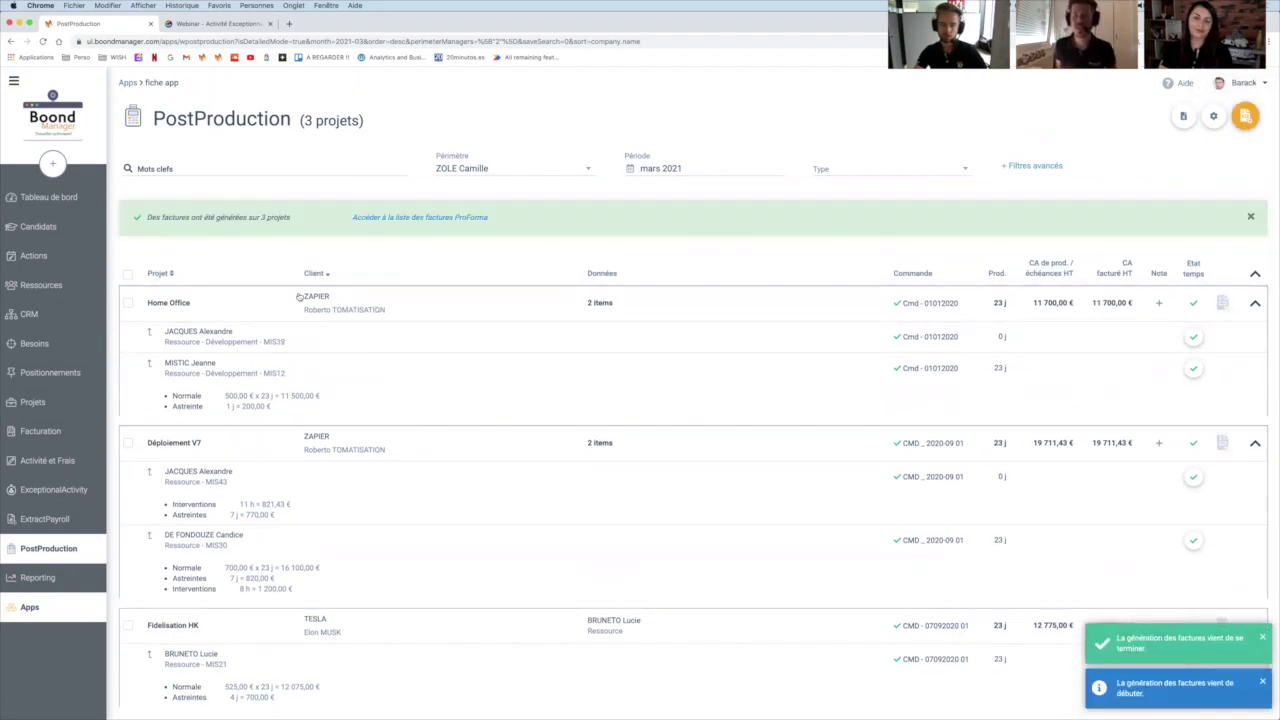
{"action": "left_click", "coordinate": [415, 224]}
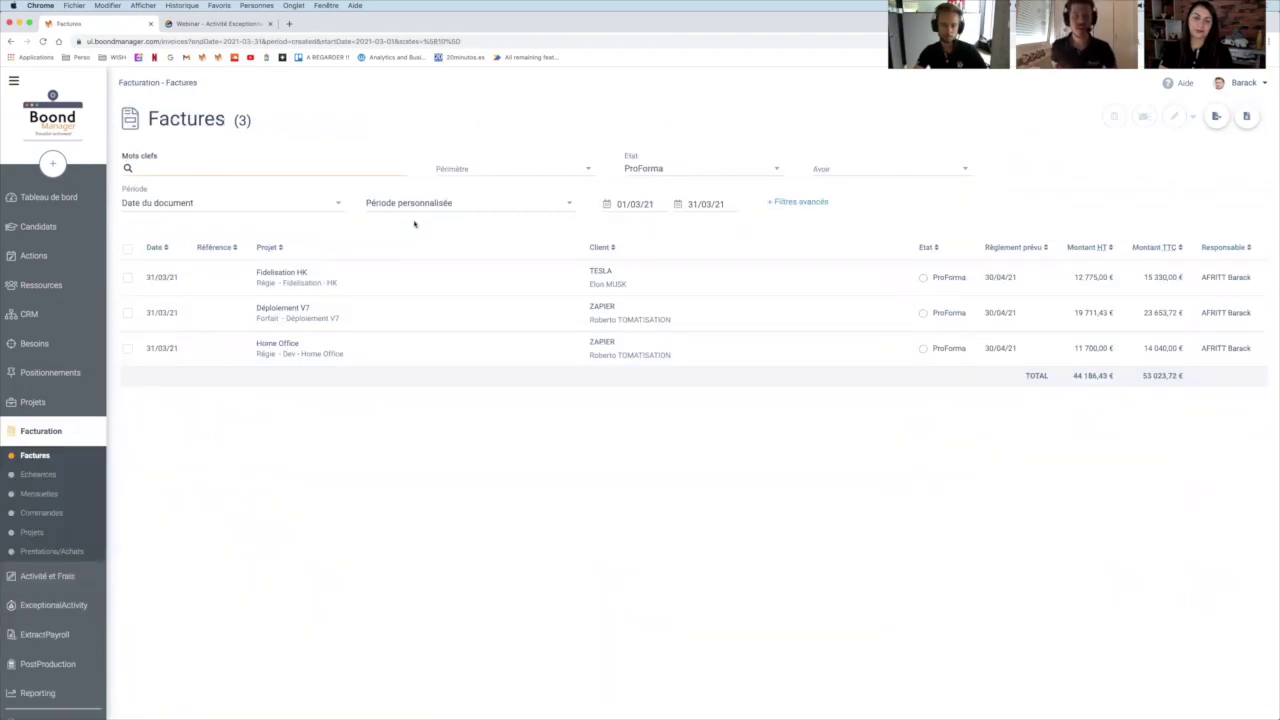
Open the Déploiement V7 ProForma invoice and examine its activity breakdown by resource and its invoice lines
{"action": "left_click", "coordinate": [414, 327]}
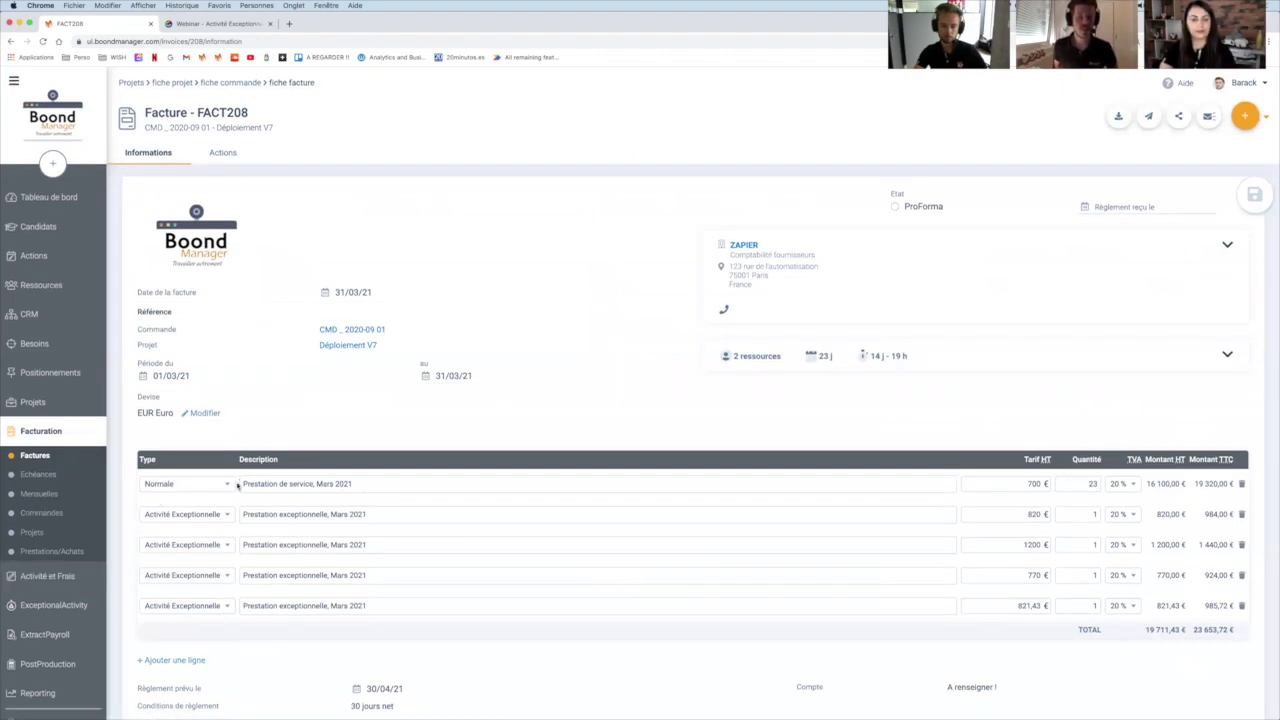
{"action": "left_click", "coordinate": [1228, 358]}
{"action": "scroll", "coordinate": [1035, 376], "scroll_direction": "down", "scroll_amount": 2}
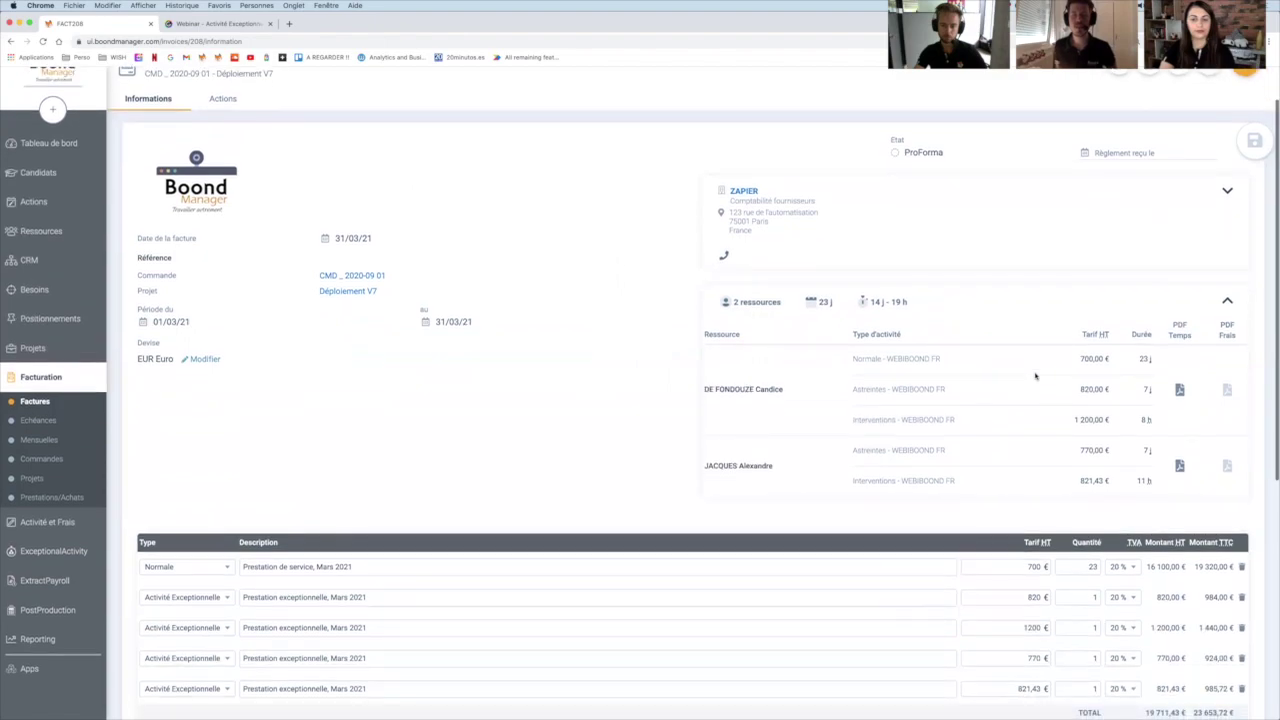
{"action": "scroll", "coordinate": [1035, 376], "scroll_direction": "down", "scroll_amount": 2}
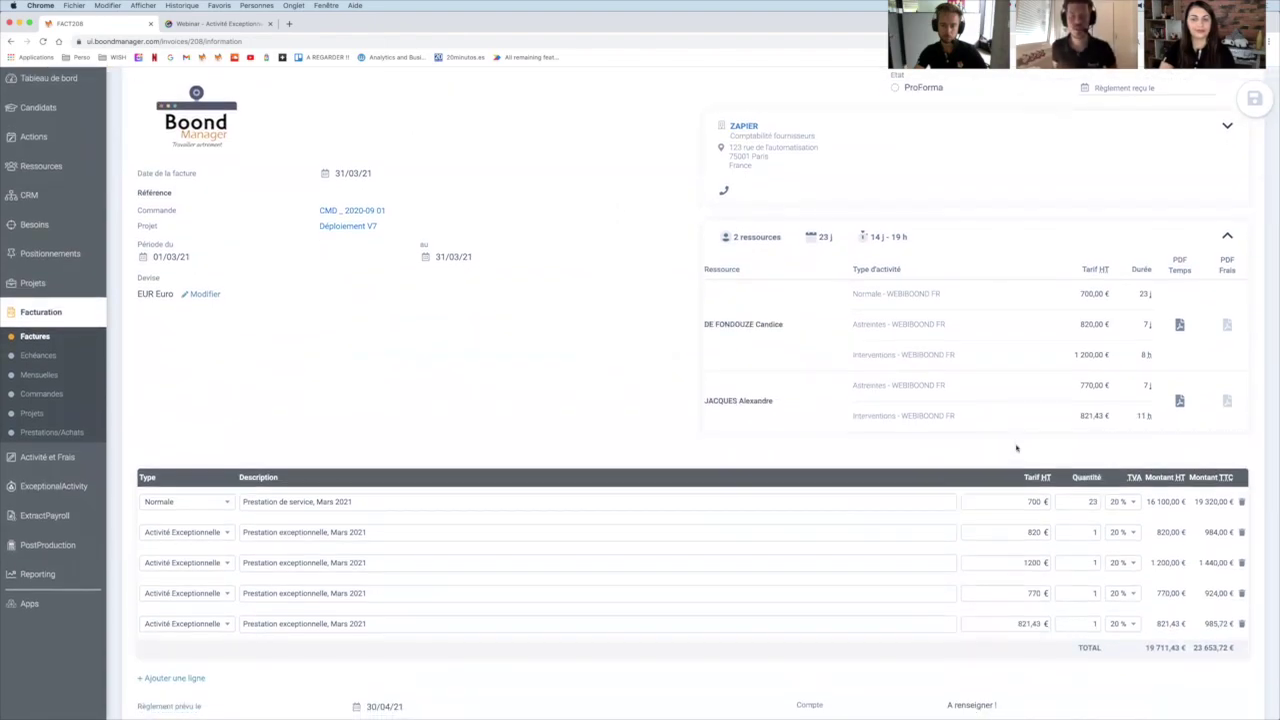
{"action": "scroll", "coordinate": [1016, 448], "scroll_direction": "down", "scroll_amount": 2}
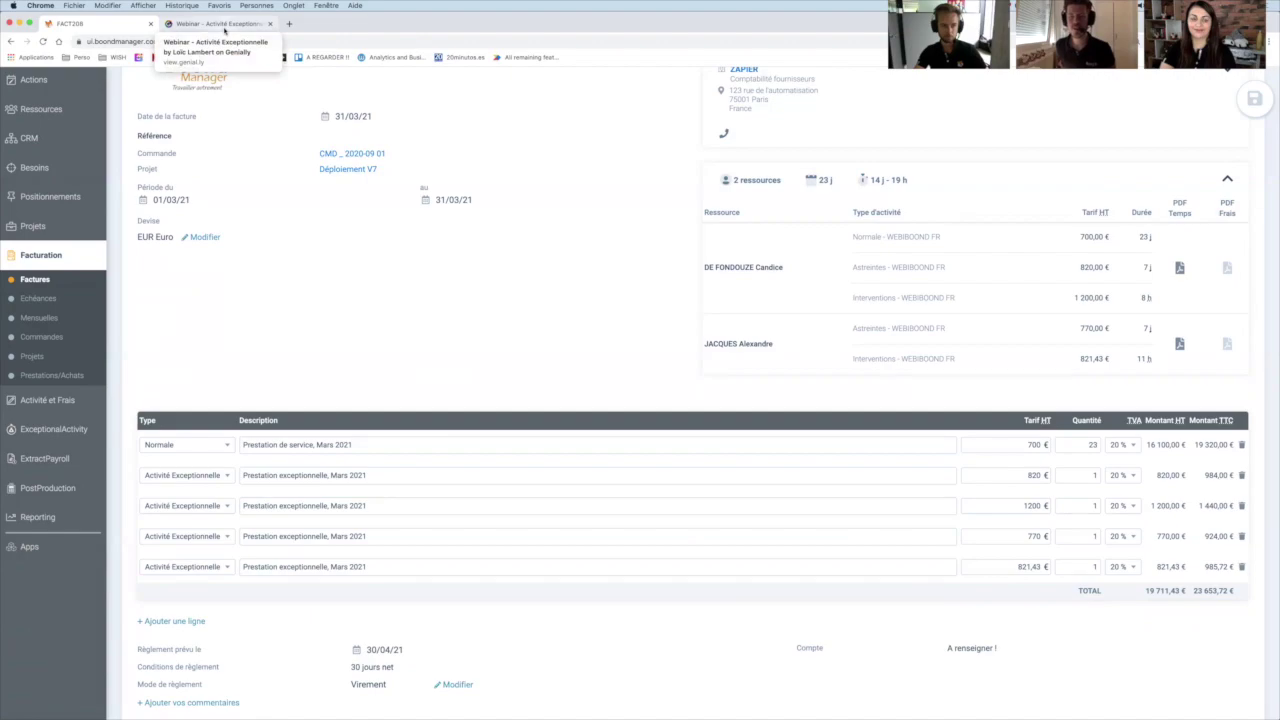
Switch to the Genially webinar presentation to show the "L'app PostProduction" slide
{"action": "left_click", "coordinate": [218, 23]}
{"action": "key", "text": "Right"}
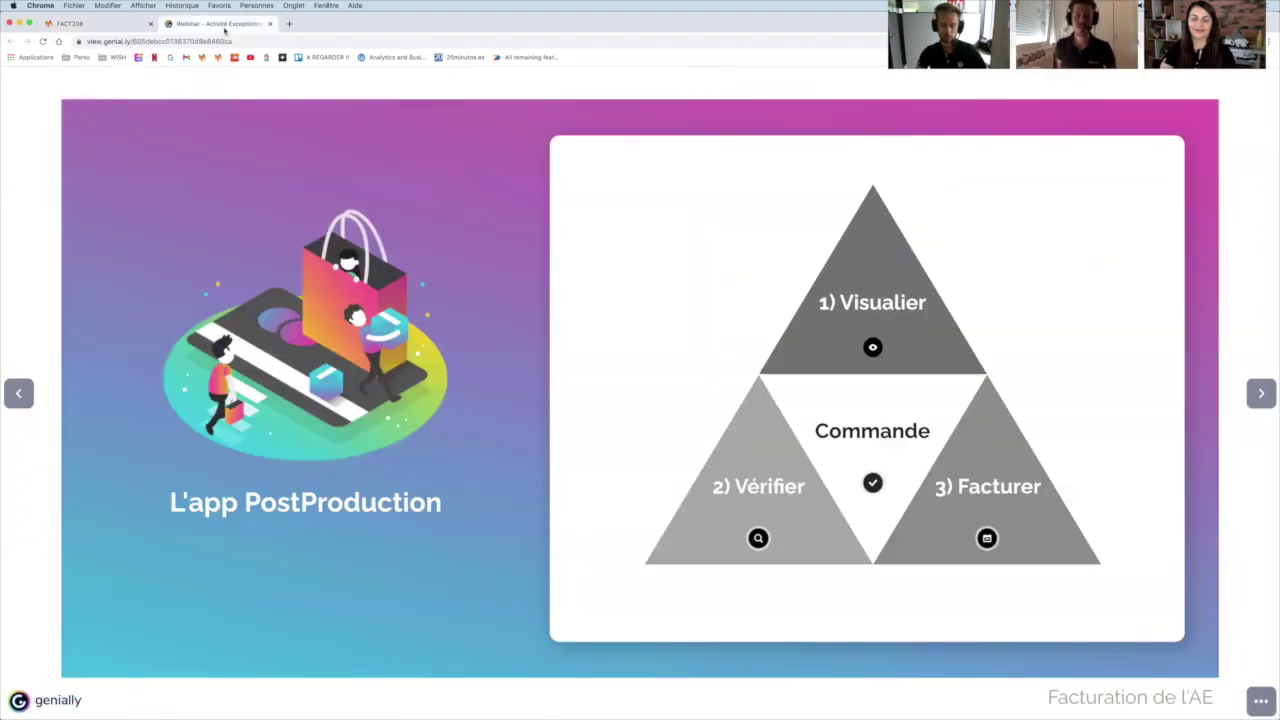
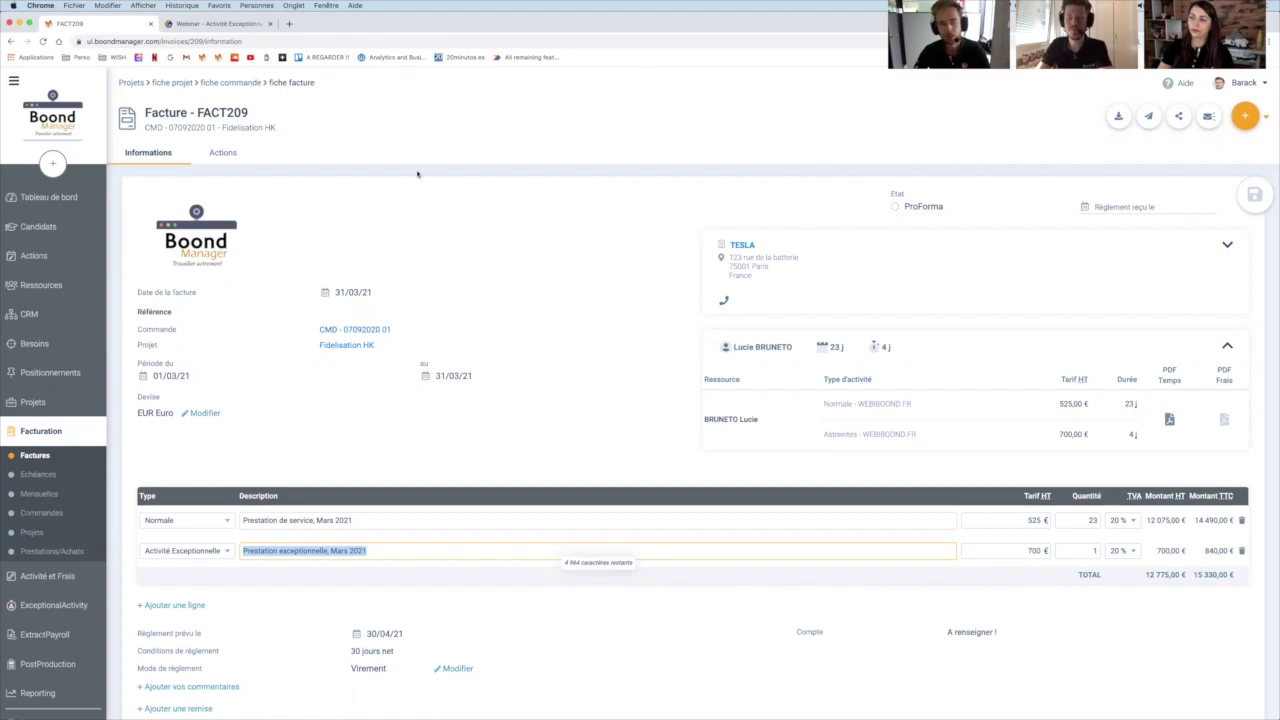
Open the Facturation settings of the Paramètres globaux in Administration, at the item labels for monthly invoicing
{"action": "left_click", "coordinate": [1243, 84]}
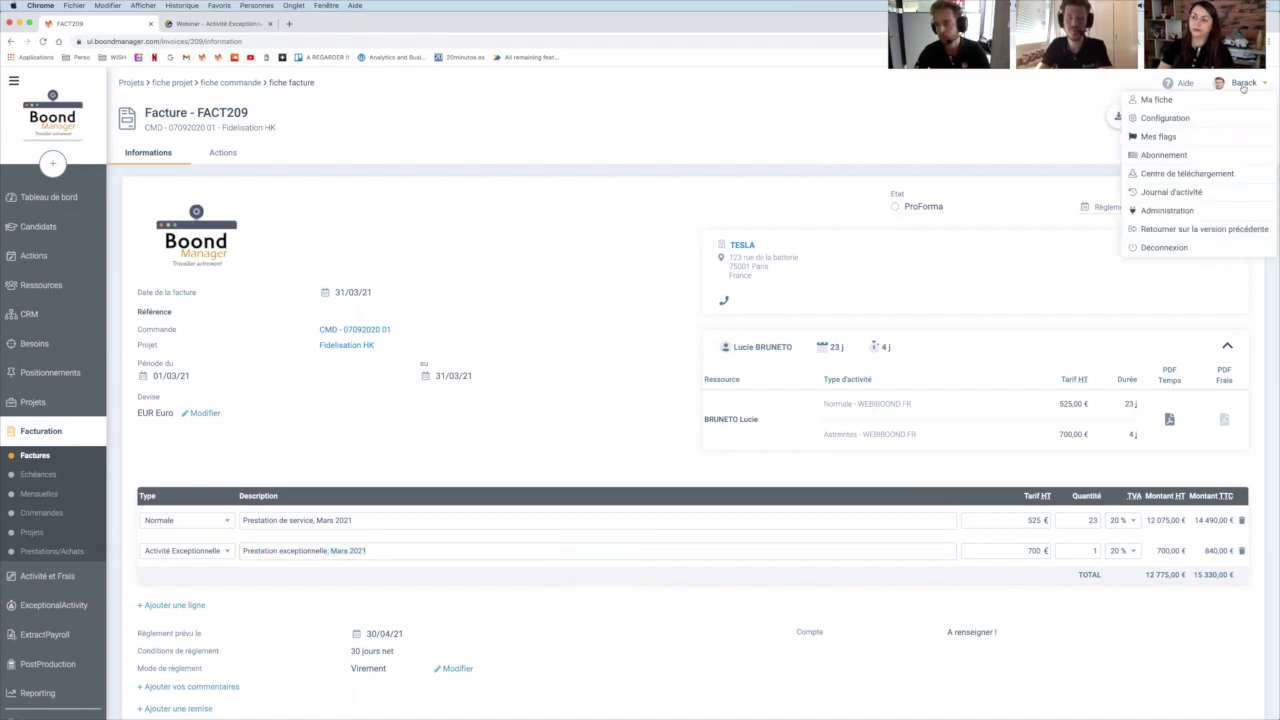
{"action": "left_click", "coordinate": [1168, 208]}
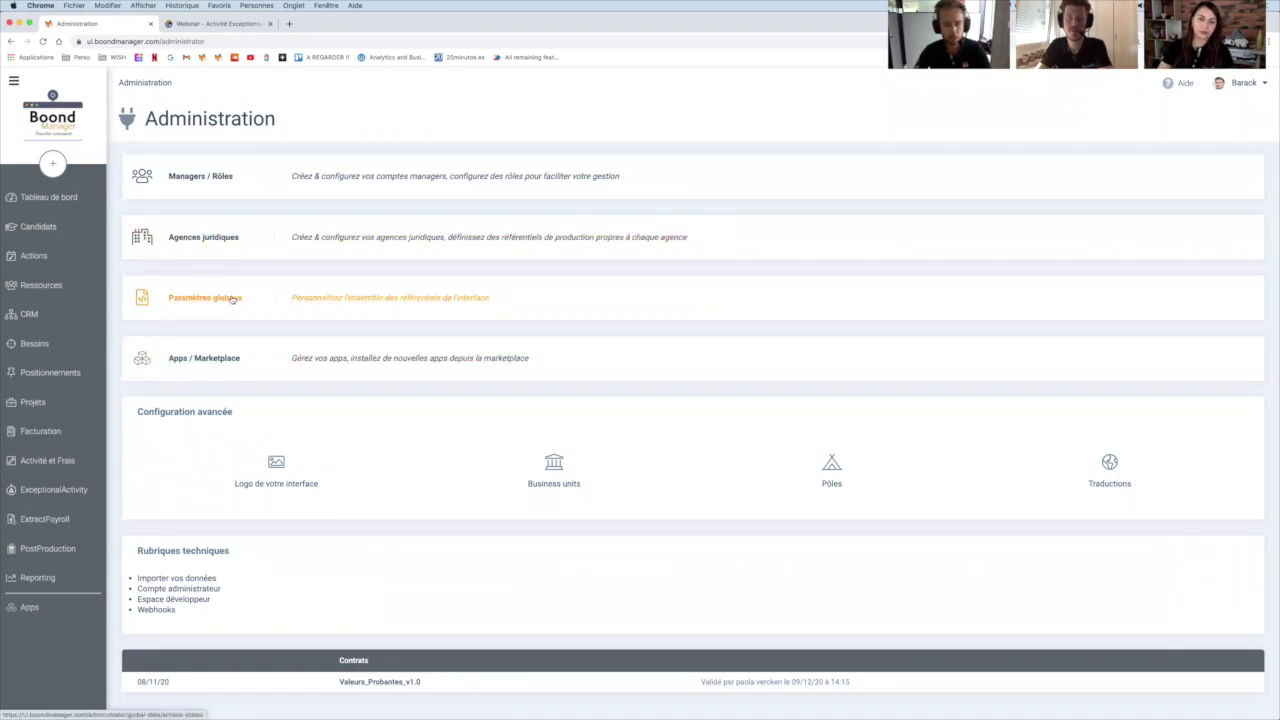
{"action": "left_click", "coordinate": [231, 299]}
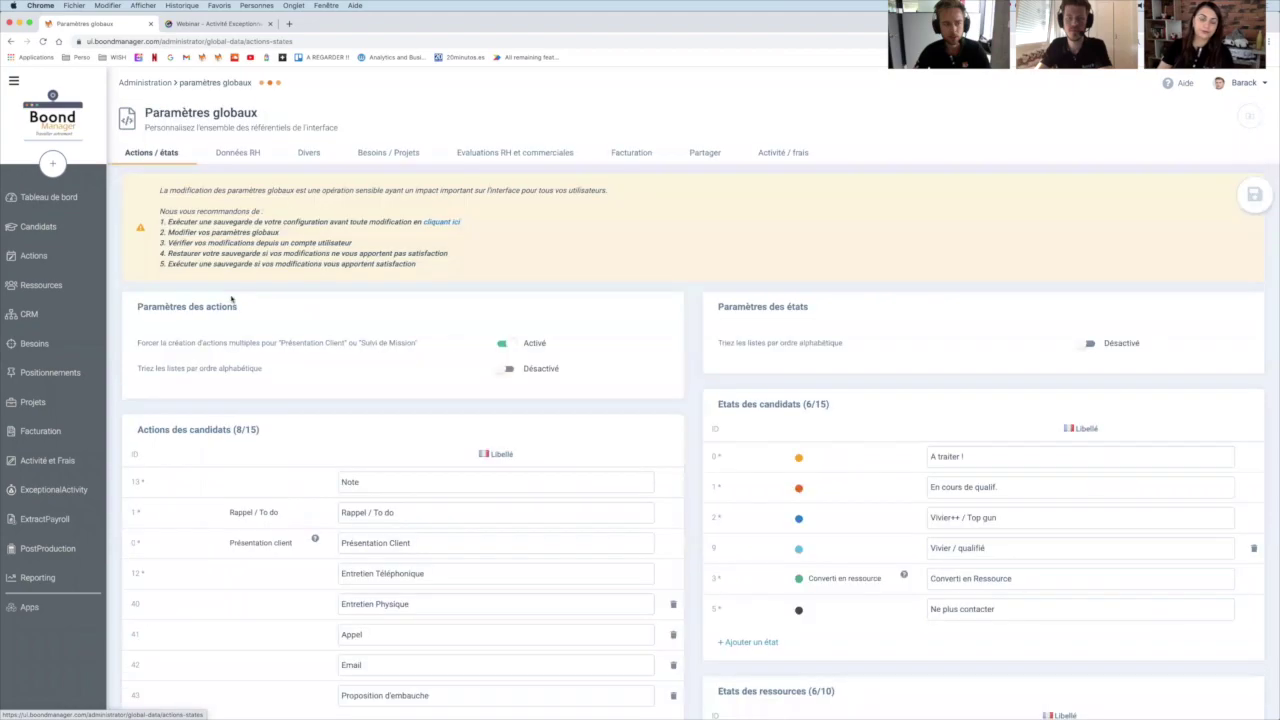
{"action": "left_click", "coordinate": [623, 156]}
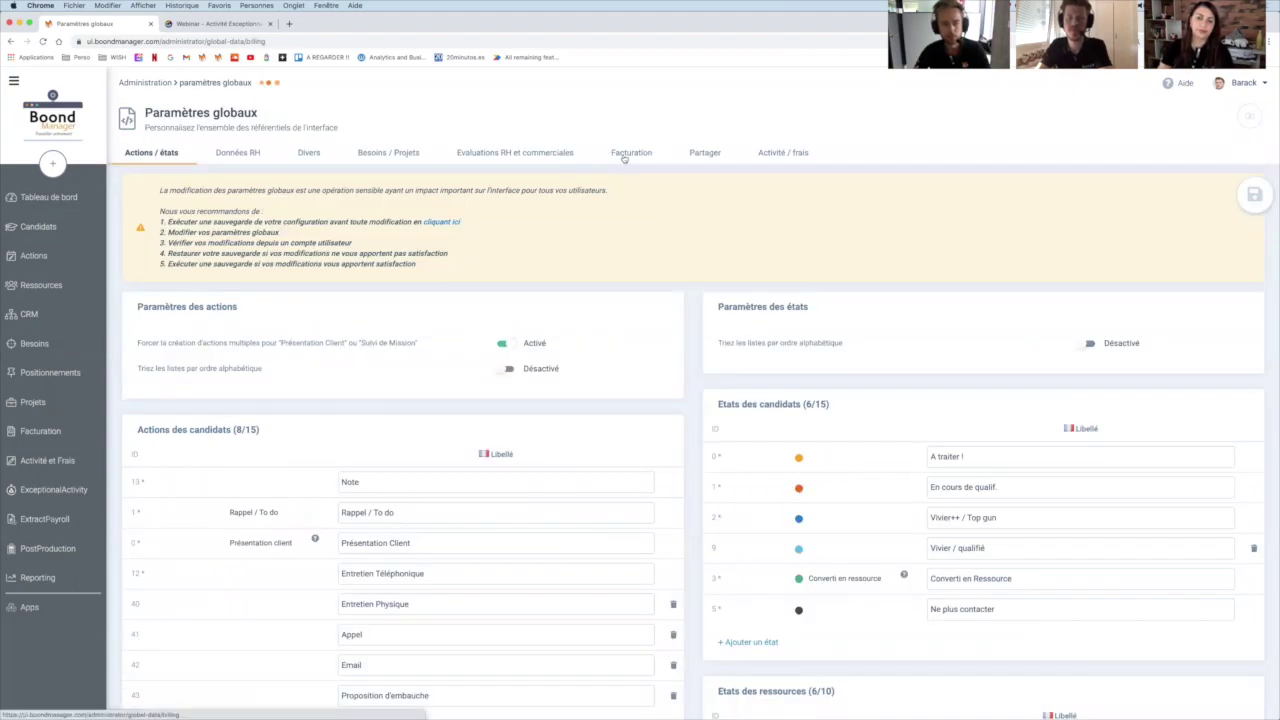
{"action": "scroll", "coordinate": [571, 238], "scroll_direction": "down", "scroll_amount": 3}
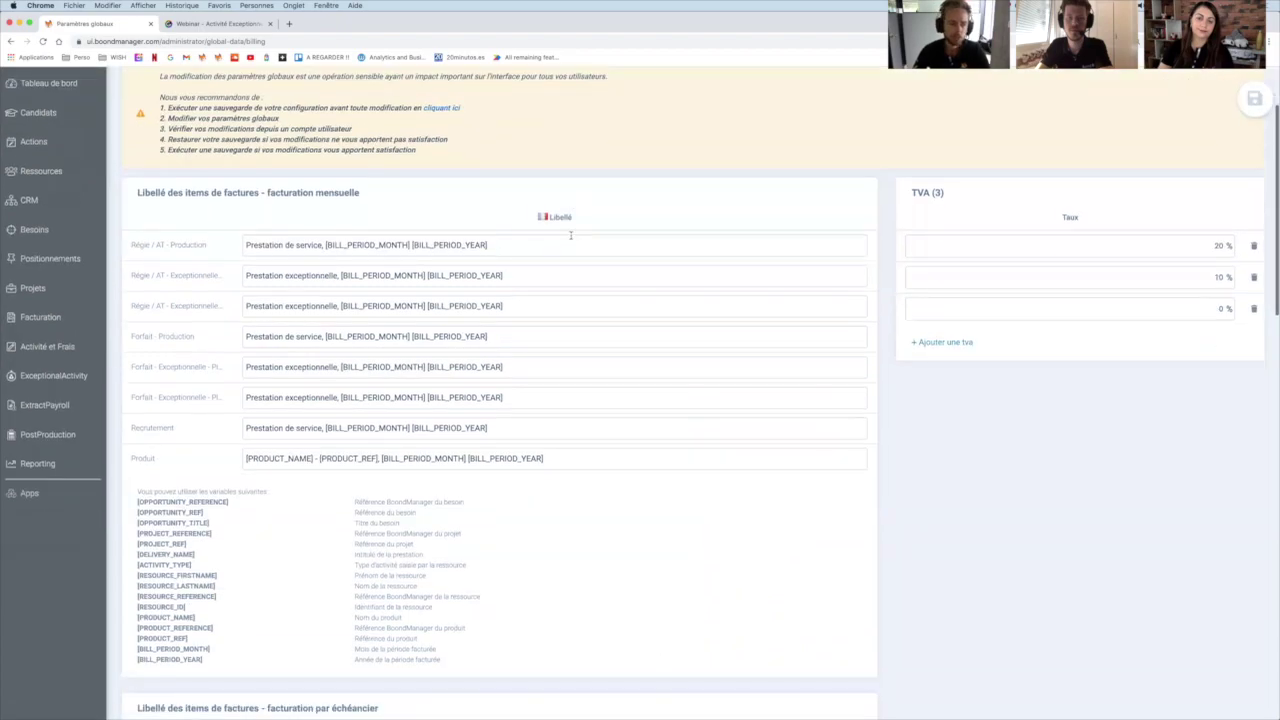
Examine the monthly invoicing item labels for Régie / AT production and exceptional activity
{"action": "left_click_drag", "start_coordinate": [137, 178], "coordinate": [358, 180]}
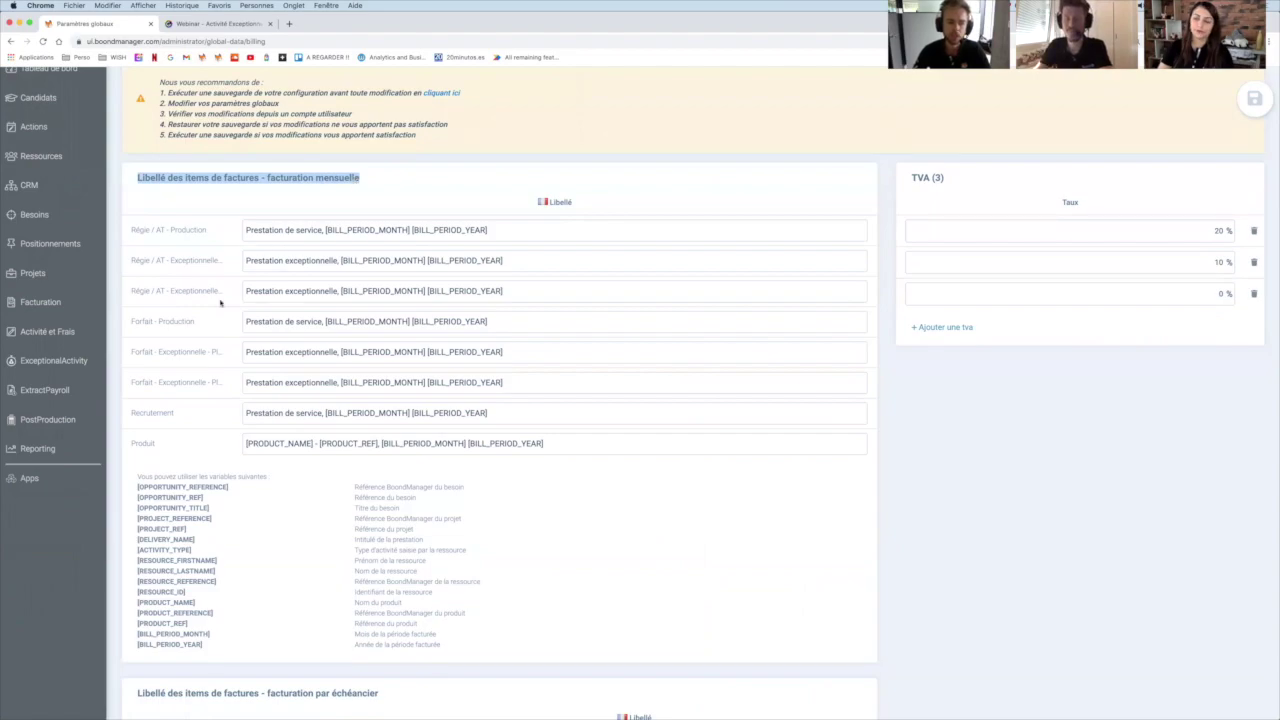
{"action": "left_click_drag", "start_coordinate": [131, 232], "coordinate": [208, 235]}
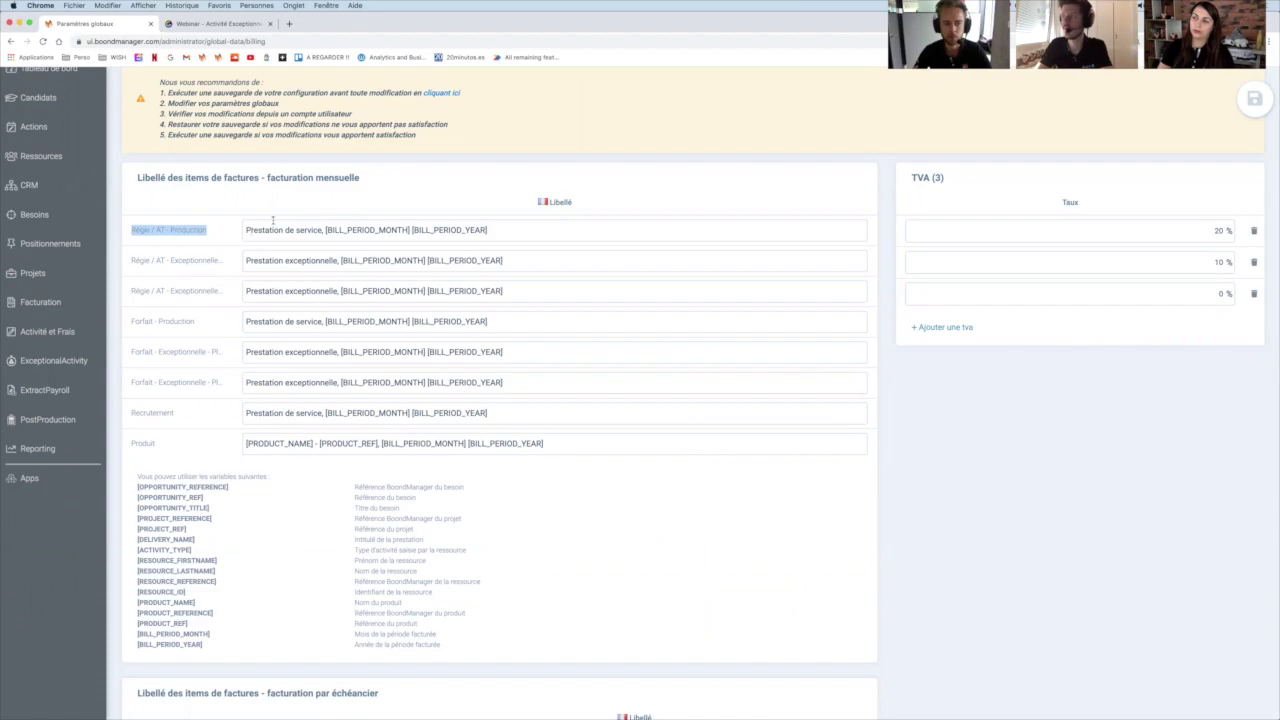
{"action": "left_click_drag", "start_coordinate": [245, 230], "coordinate": [318, 231]}
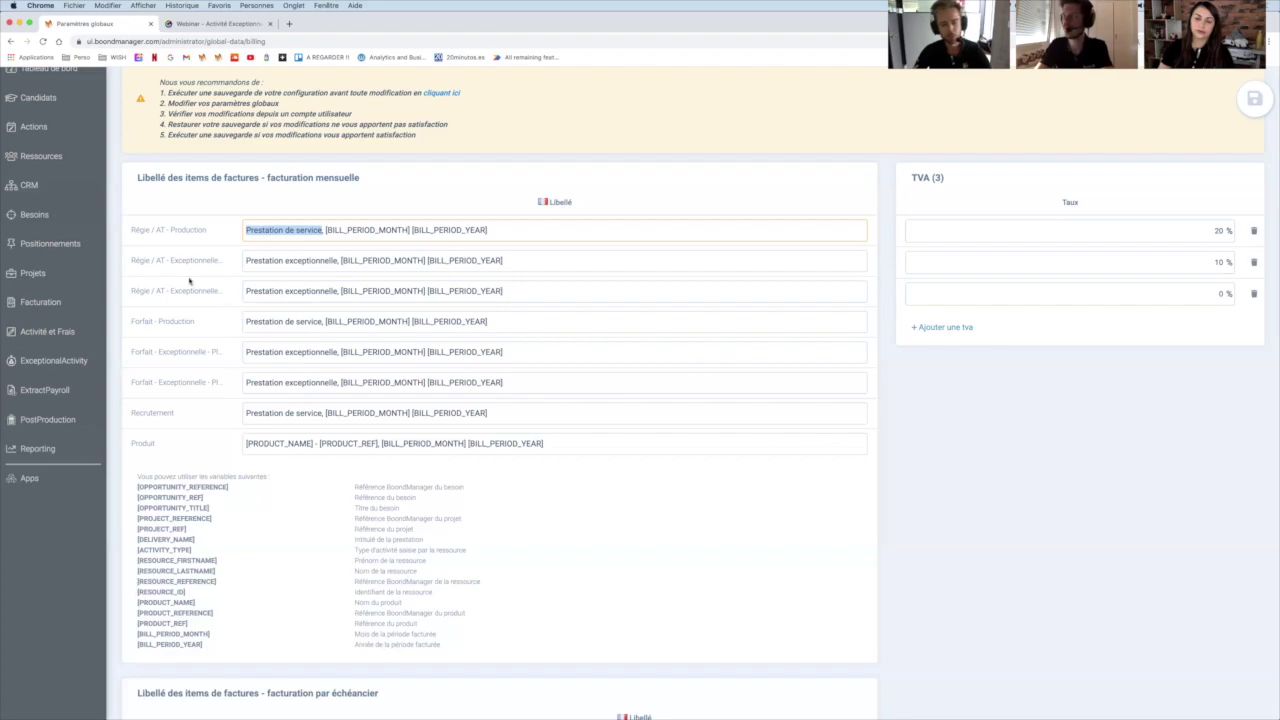
{"action": "left_click_drag", "start_coordinate": [140, 261], "coordinate": [186, 261]}
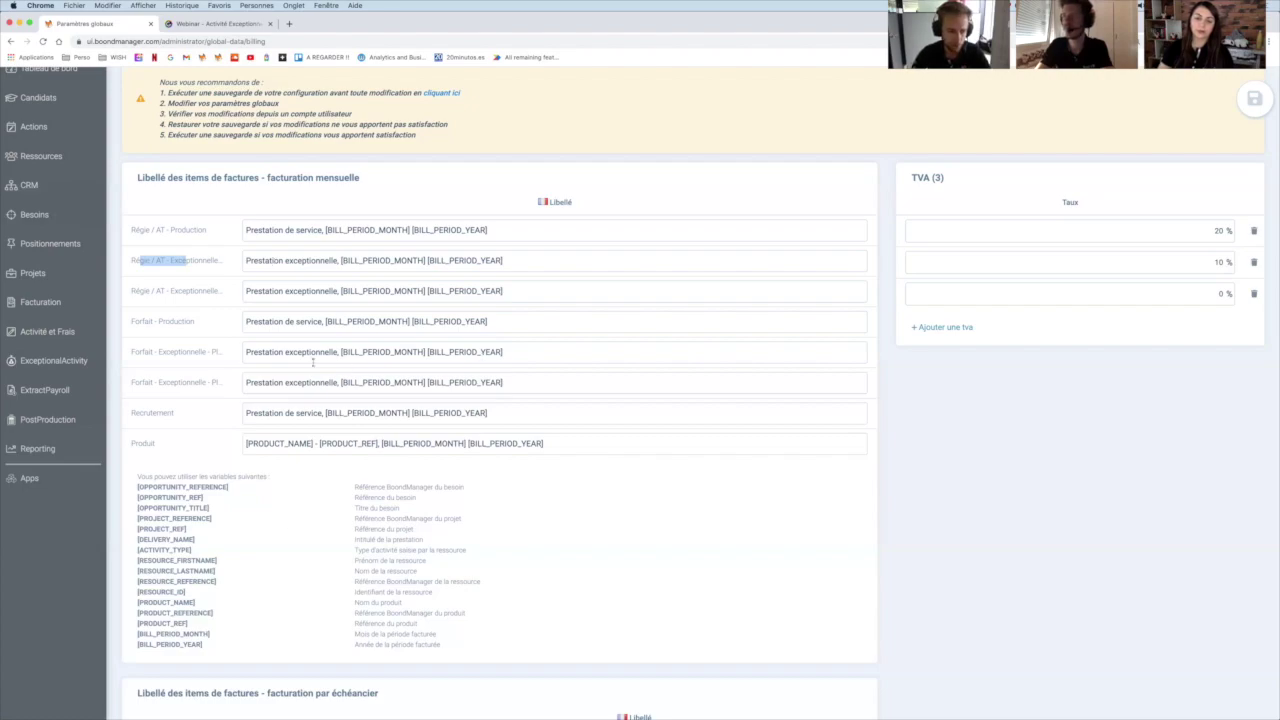
Replace "Prestation exceptionnelle" with the variable [ACTIVITY_TYPE] in both Régie / AT - Exceptionnelle labels for monthly invoicing
{"action": "left_click", "coordinate": [338, 260]}
{"action": "key", "text": "shift+Home"}
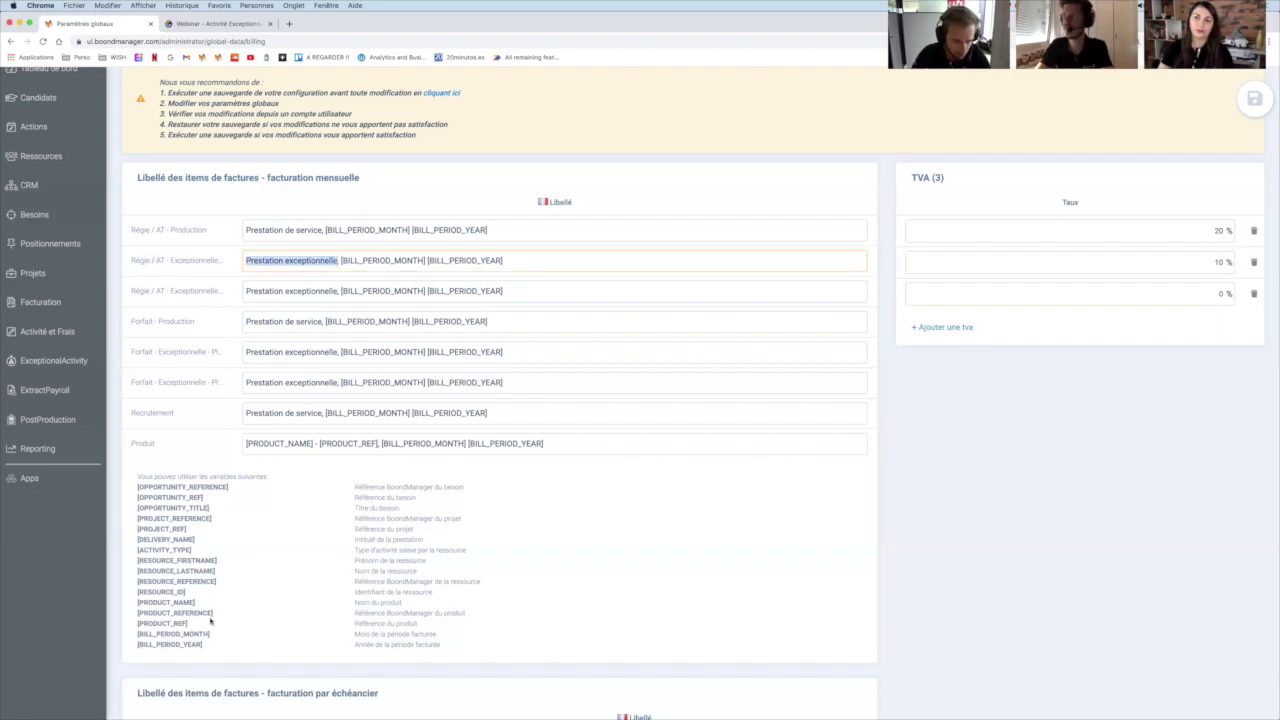
{"action": "left_click_drag", "start_coordinate": [195, 551], "coordinate": [137, 550]}
{"action": "key", "text": "super+c"}
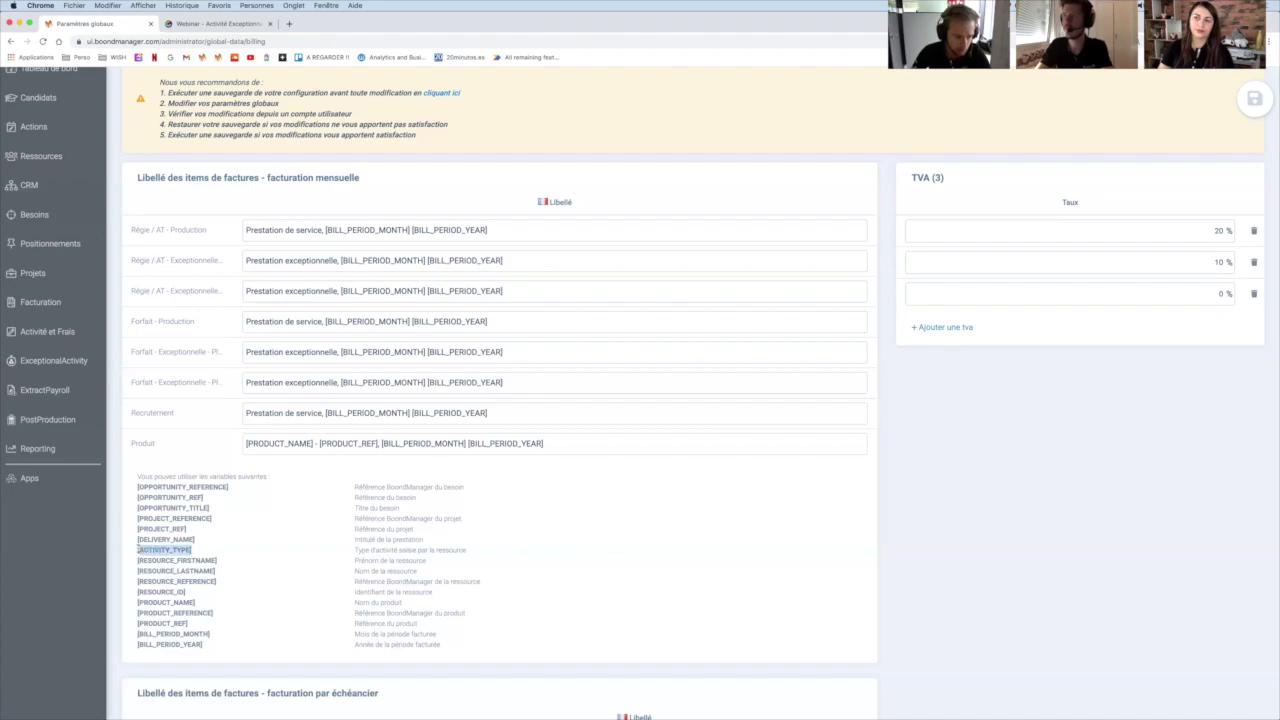
{"action": "left_click", "coordinate": [336, 260]}
{"action": "key", "text": "shift+super+Left"}
{"action": "key", "text": "super+v"}
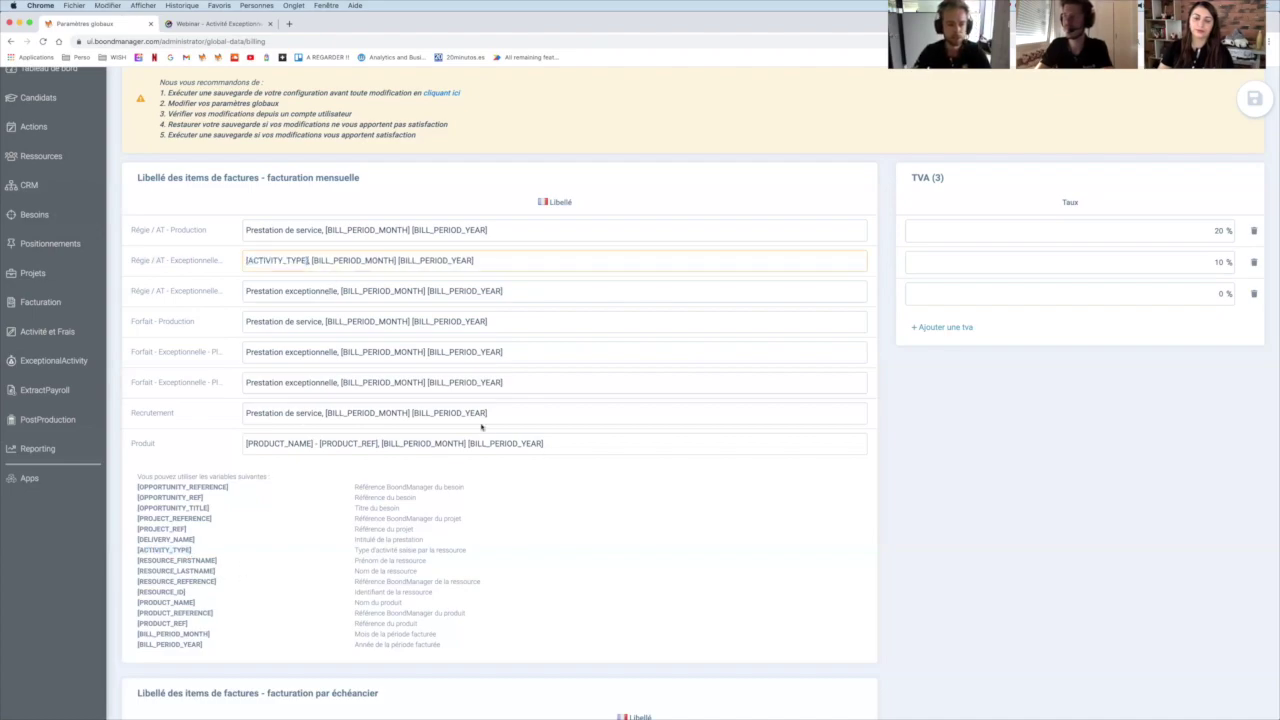
{"action": "left_click", "coordinate": [336, 291]}
{"action": "key", "text": "shift+super+Left"}
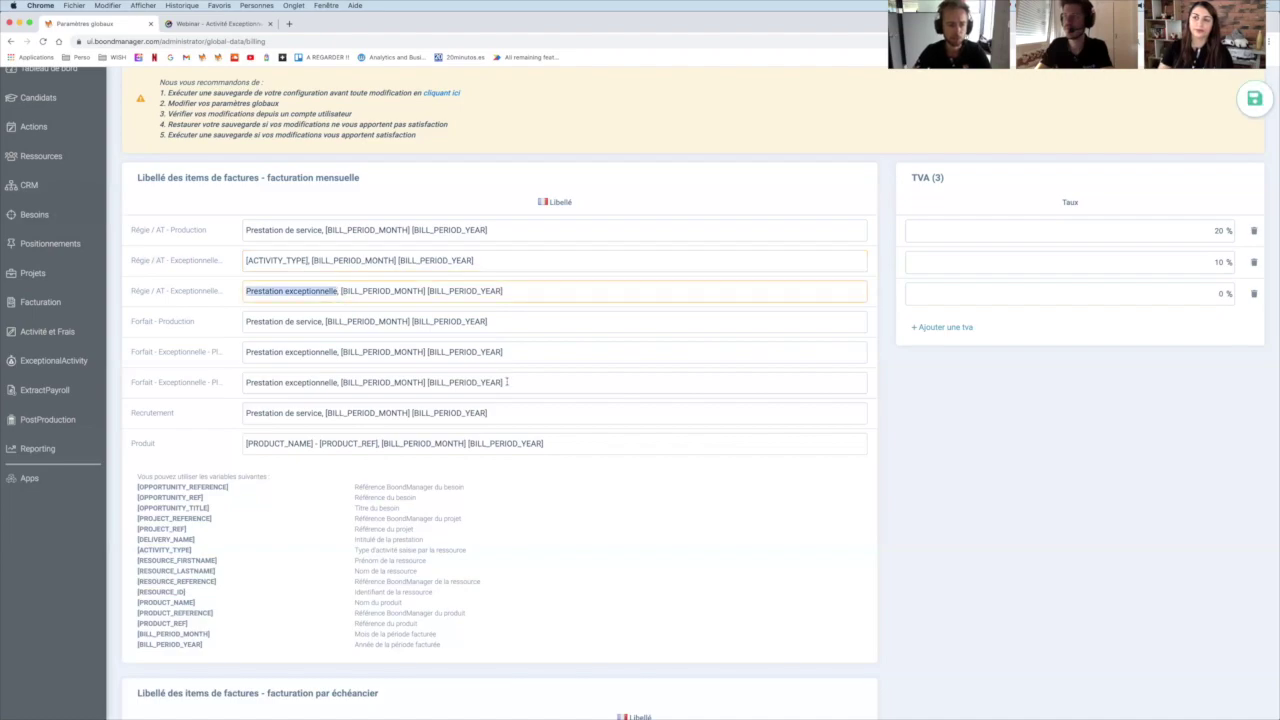
{"action": "key", "text": "super+v"}
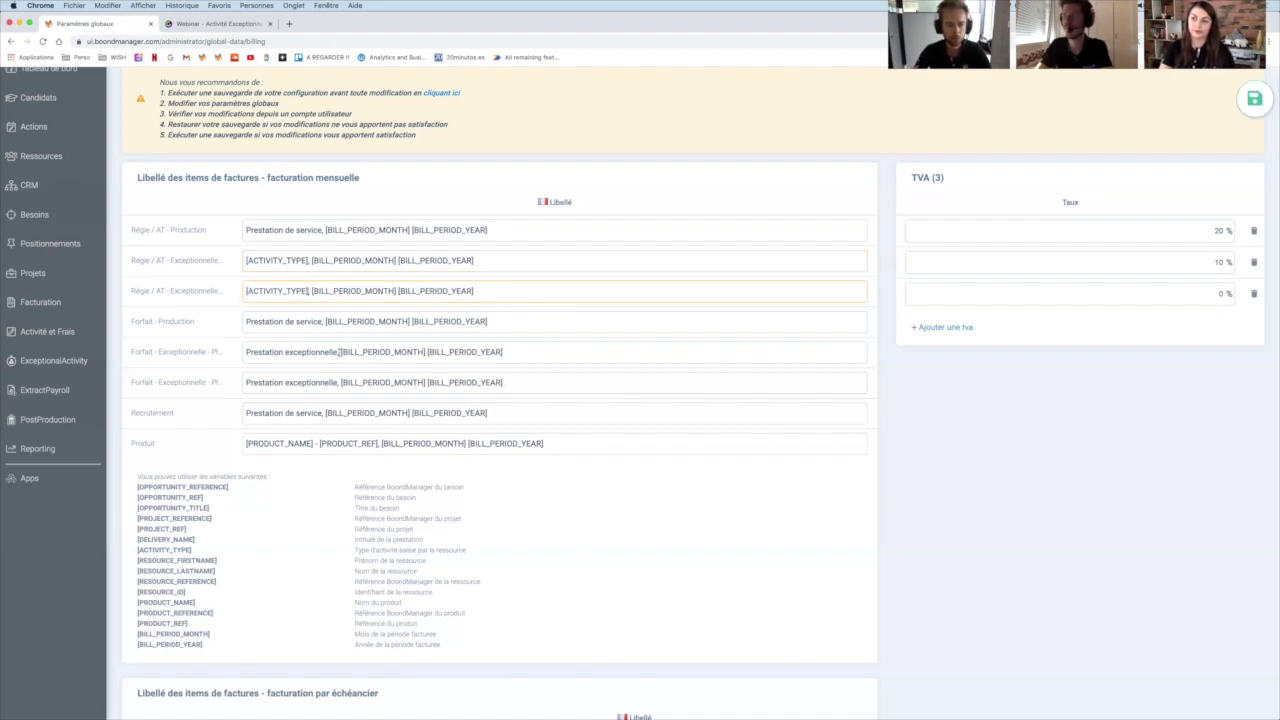
Replace "Prestation exceptionnelle" with [ACTIVITY_TYPE] in both Forfait - Exceptionnelle labels and save the global parameters
{"action": "left_click", "coordinate": [339, 352]}
{"action": "key", "text": "shift+super+Left"}
{"action": "key", "text": "super+v"}
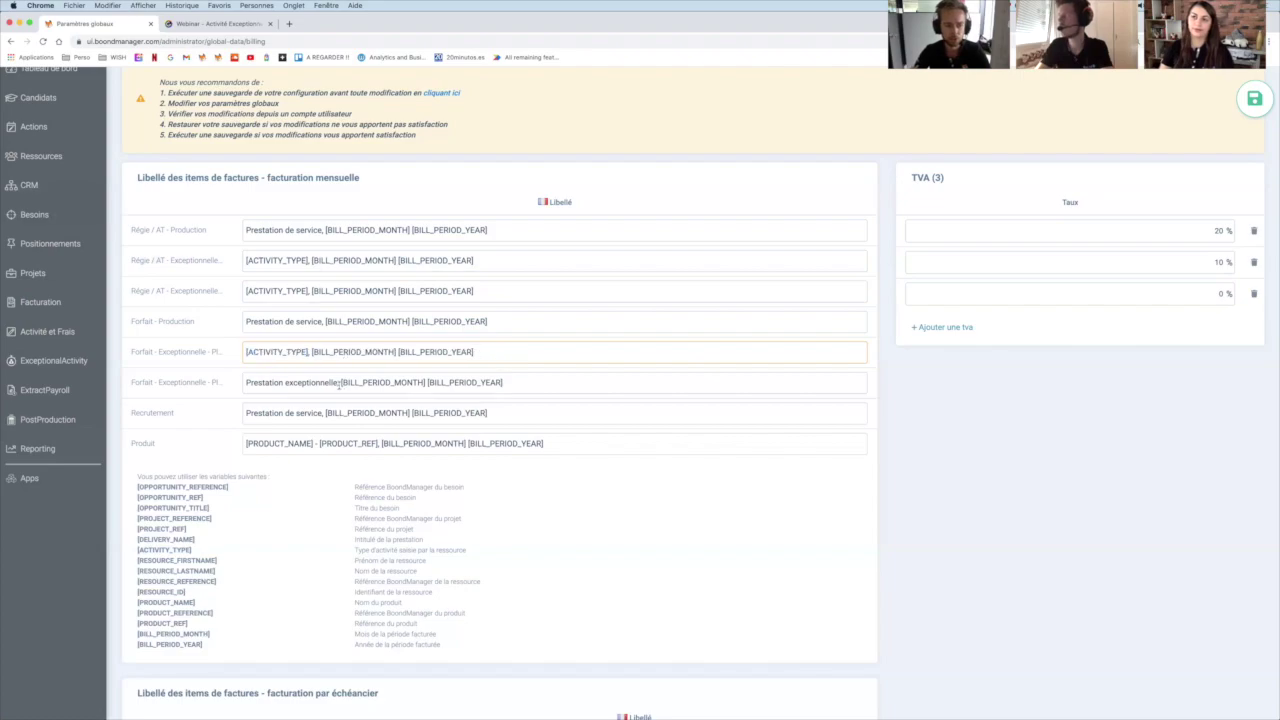
{"action": "left_click", "coordinate": [337, 383]}
{"action": "key", "text": "shift+super+Left"}
{"action": "key", "text": "super+v"}
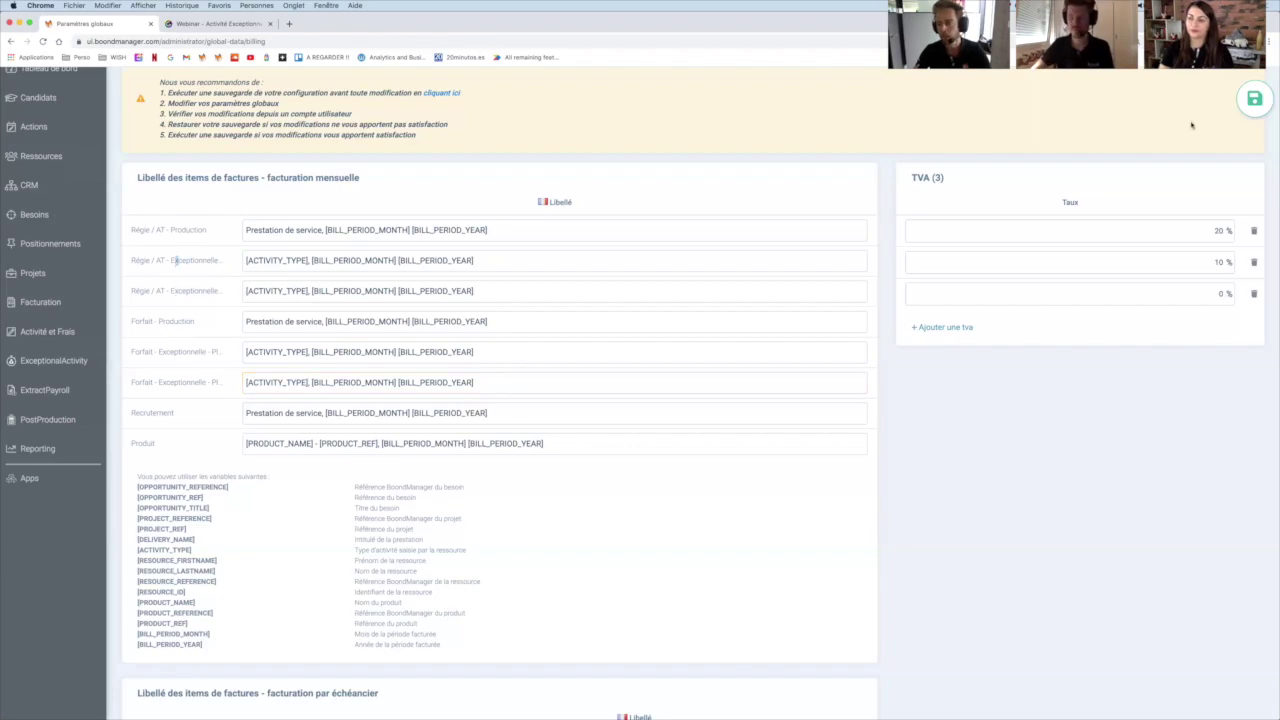
{"action": "left_click", "coordinate": [1254, 98]}
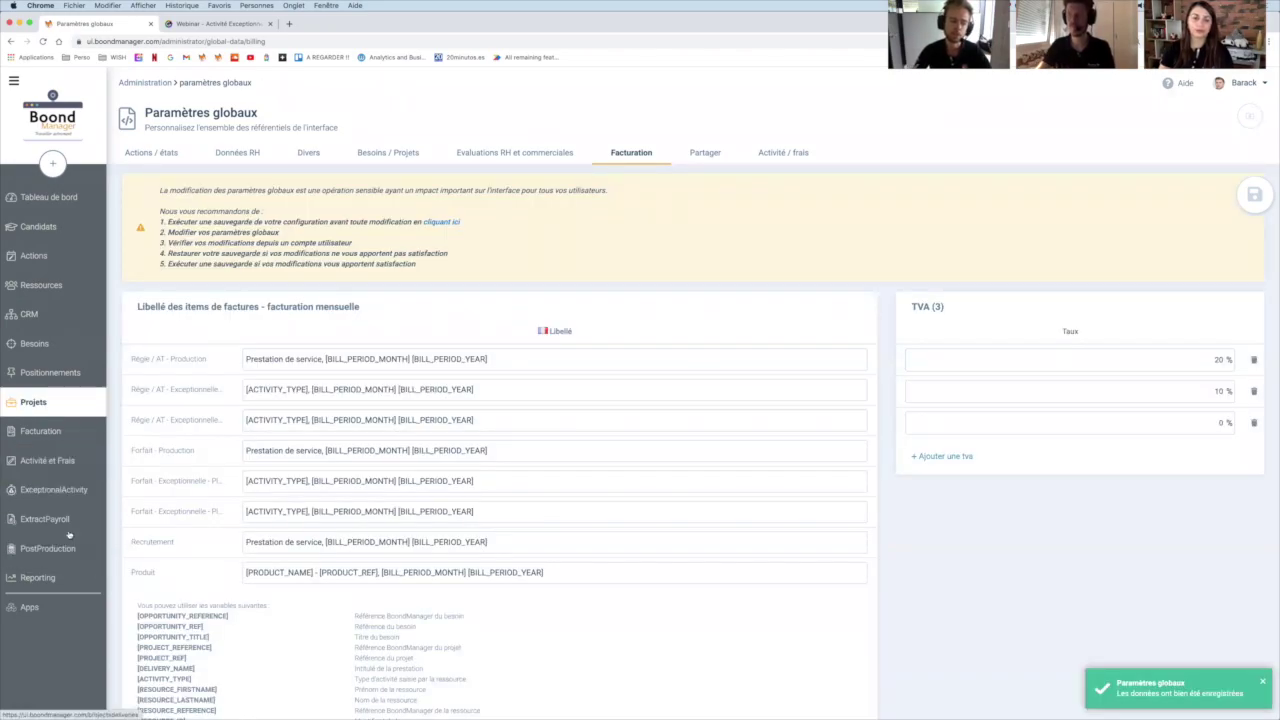
Delete the Fidelisation HK ProForma invoice dated 31/03/21 from the Factures list
{"action": "left_click", "coordinate": [69, 436]}
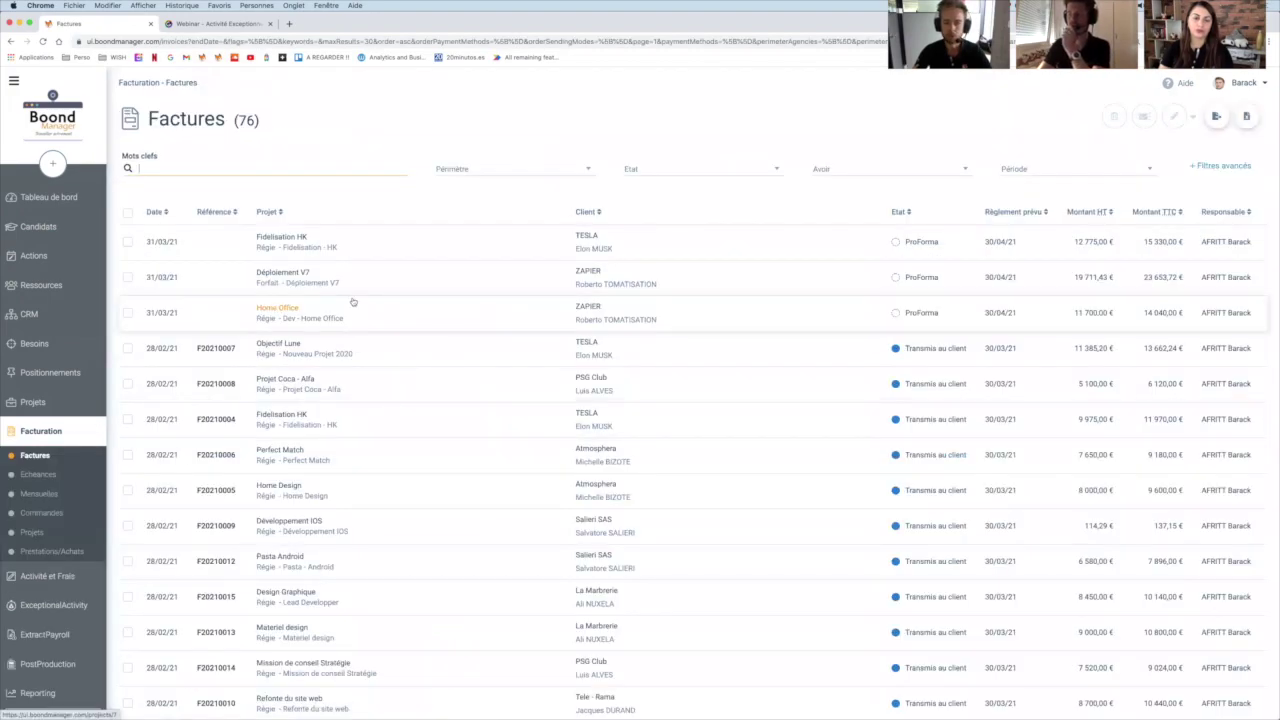
{"action": "left_click", "coordinate": [127, 241]}
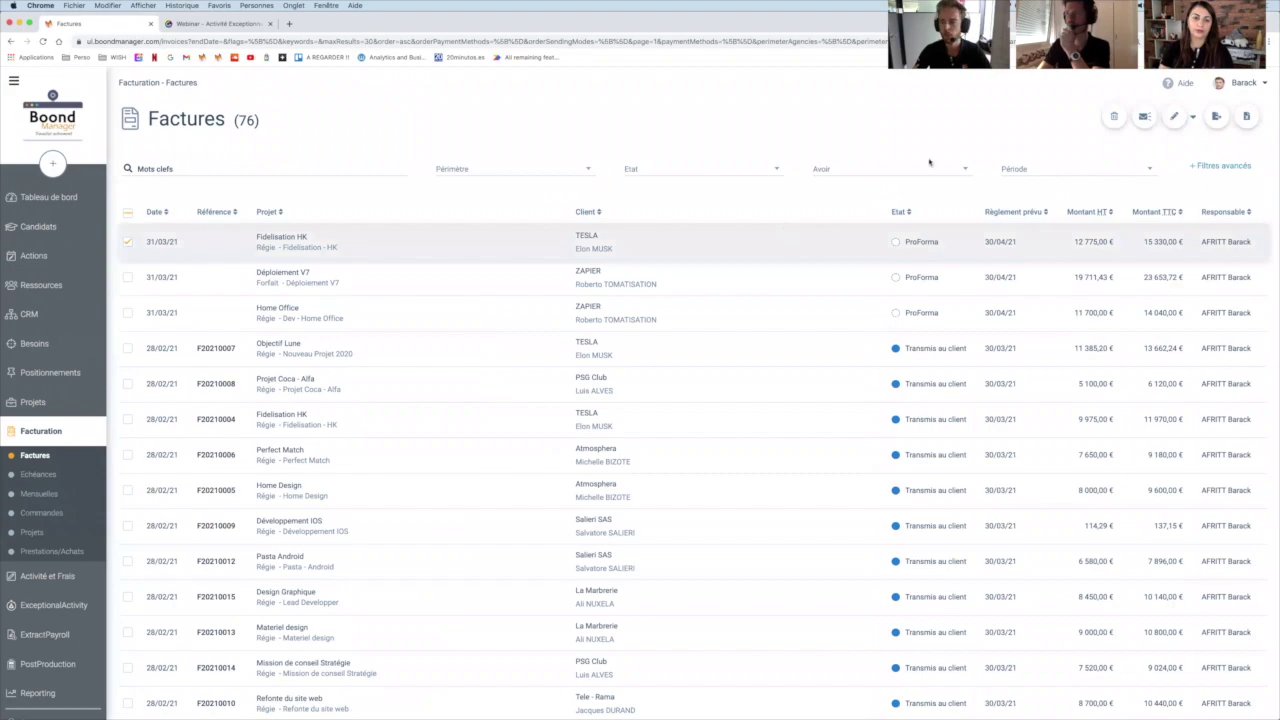
{"action": "left_click", "coordinate": [1114, 116]}
{"action": "left_click", "coordinate": [774, 303]}
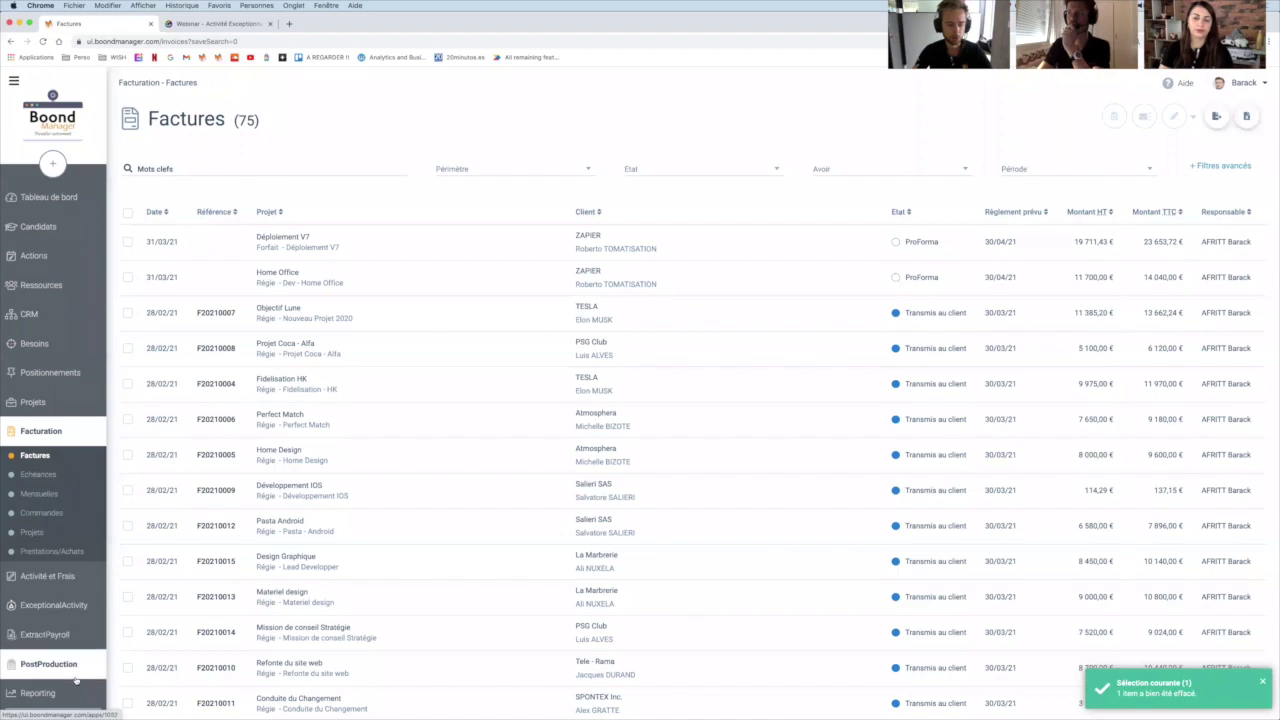
Generate the mars 2021 invoice for Fidelisation HK again in PostProduction and open it from the ProForma list
{"action": "scroll", "coordinate": [72, 688], "scroll_direction": "down", "scroll_amount": 3}
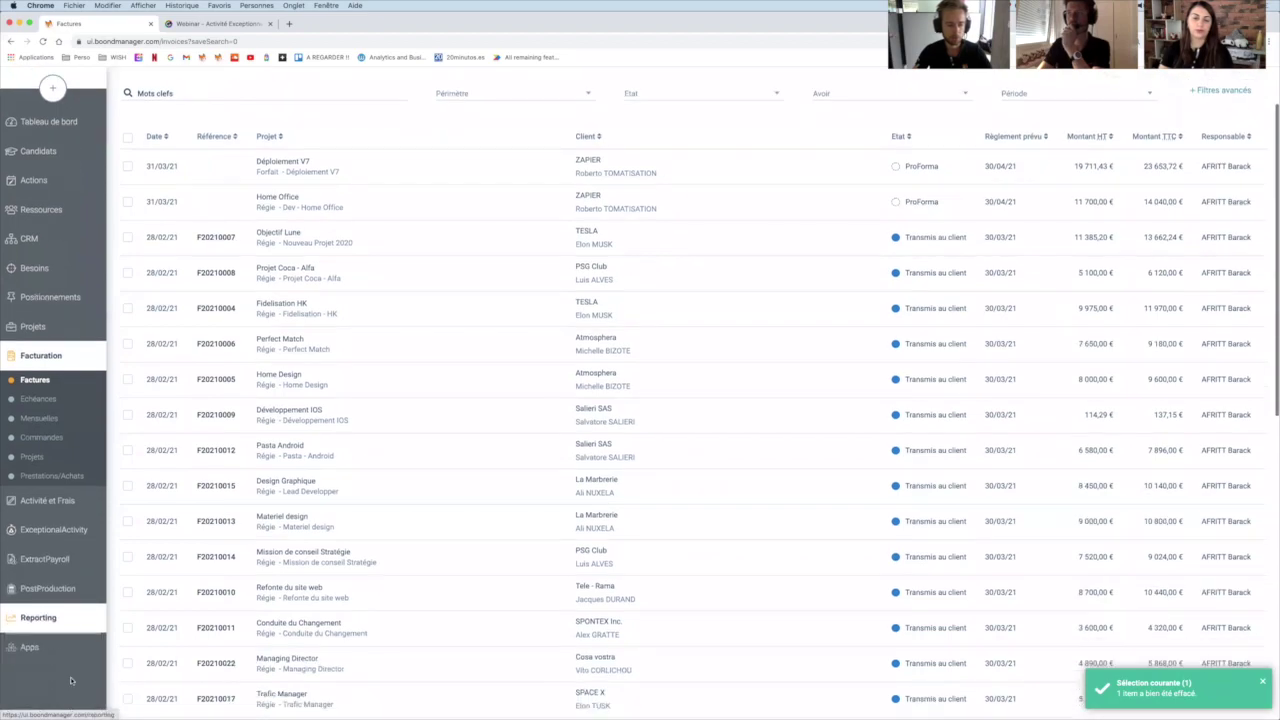
{"action": "left_click", "coordinate": [43, 592]}
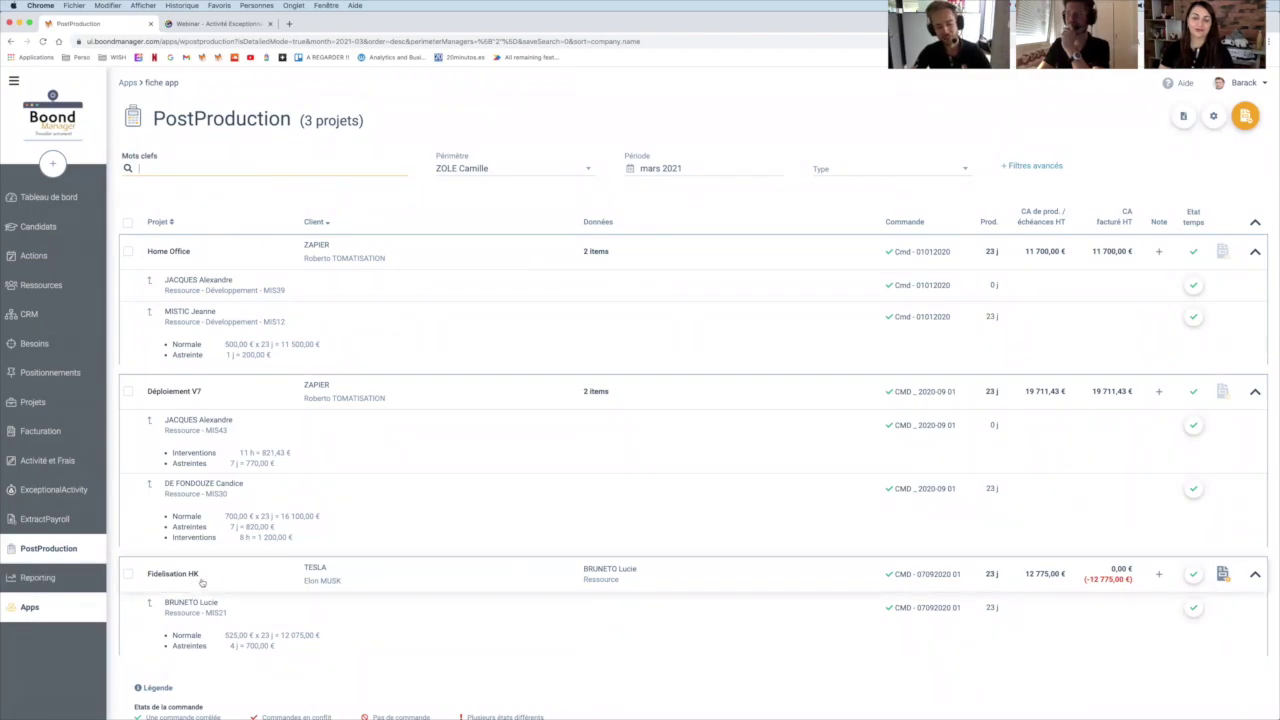
{"action": "left_click", "coordinate": [1222, 576]}
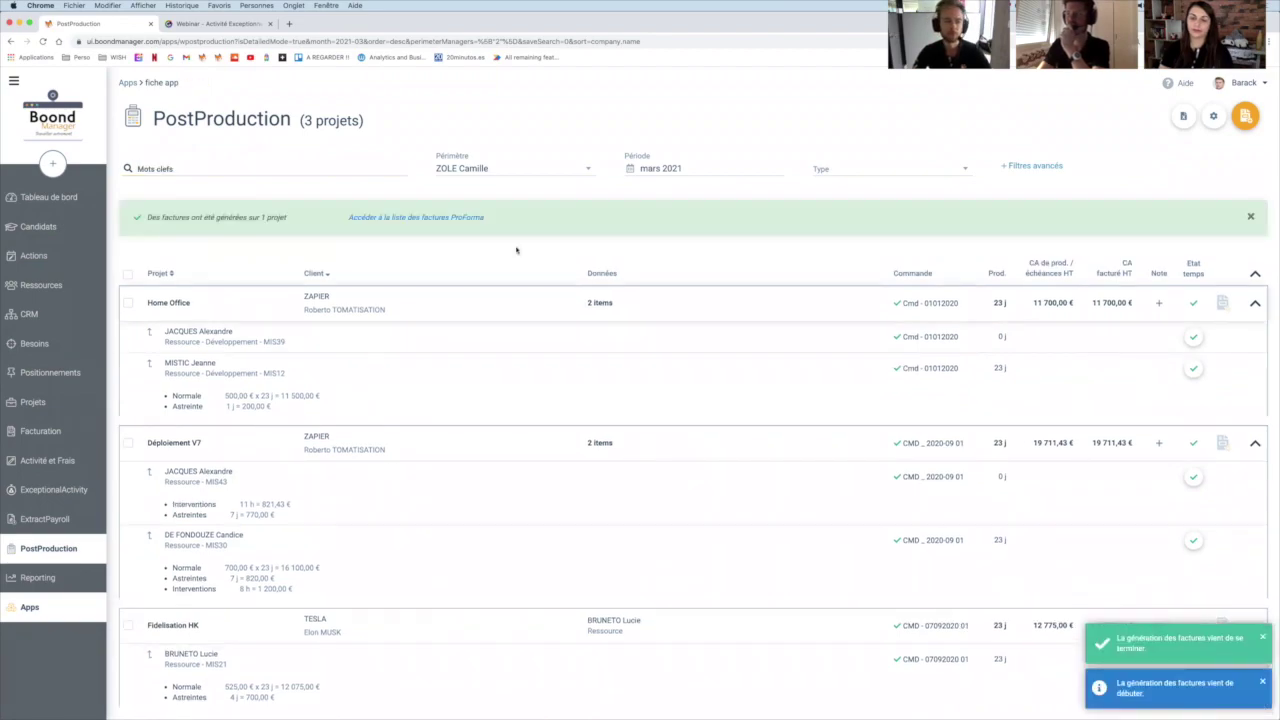
{"action": "left_click", "coordinate": [464, 218]}
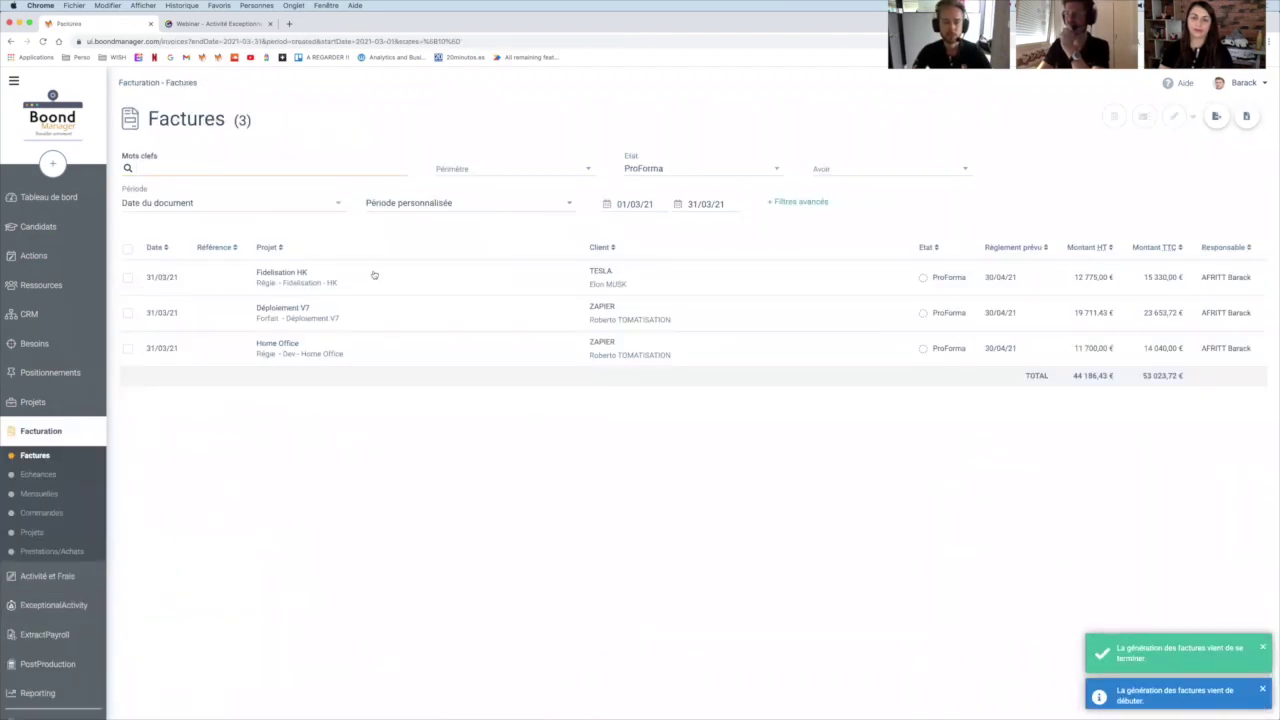
{"action": "left_click", "coordinate": [375, 277]}
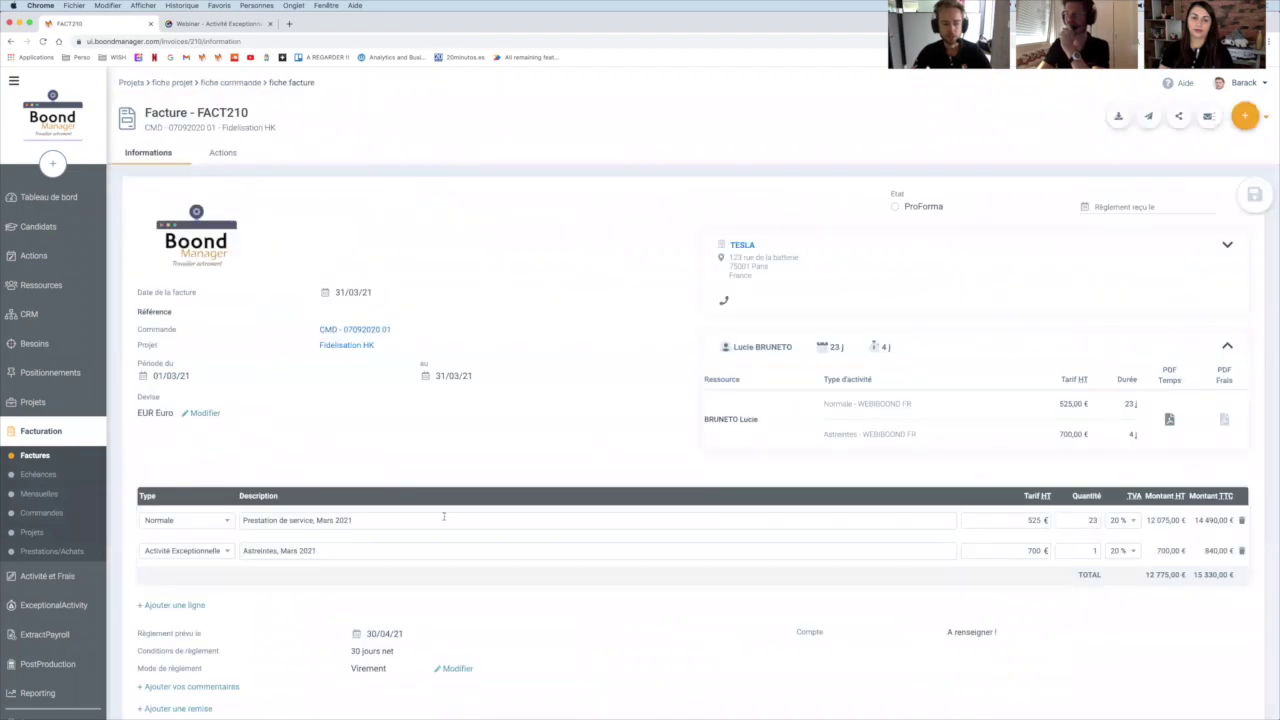
Examine the description of the Activité Exceptionnelle line on the regenerated invoice
{"action": "scroll", "coordinate": [443, 516], "scroll_direction": "down", "scroll_amount": 2}
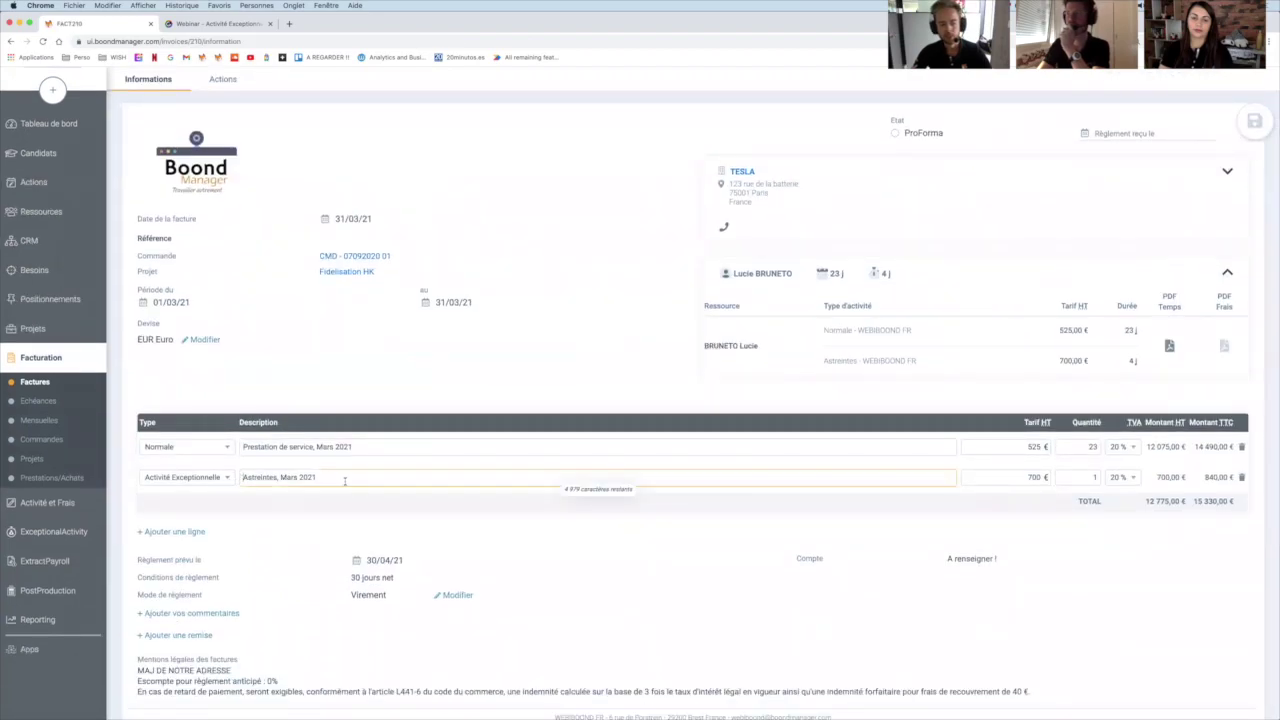
{"action": "triple_click", "coordinate": [378, 481]}
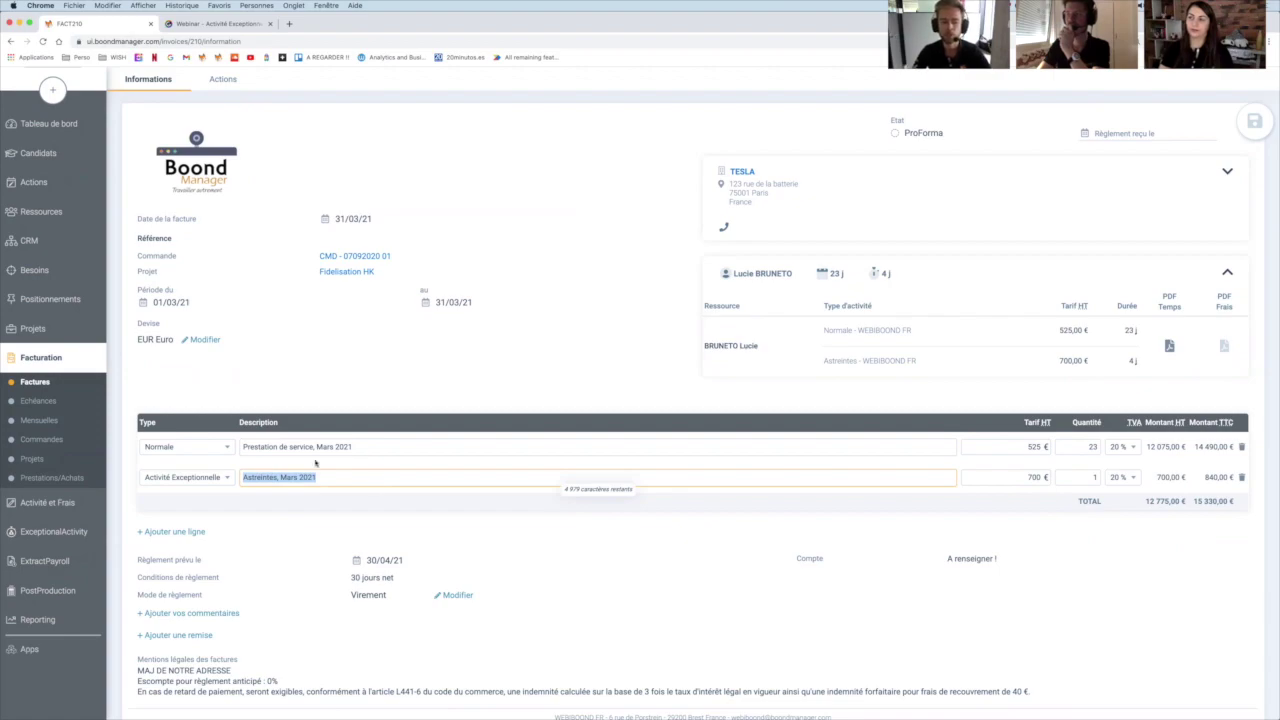
{"action": "left_click", "coordinate": [275, 478]}
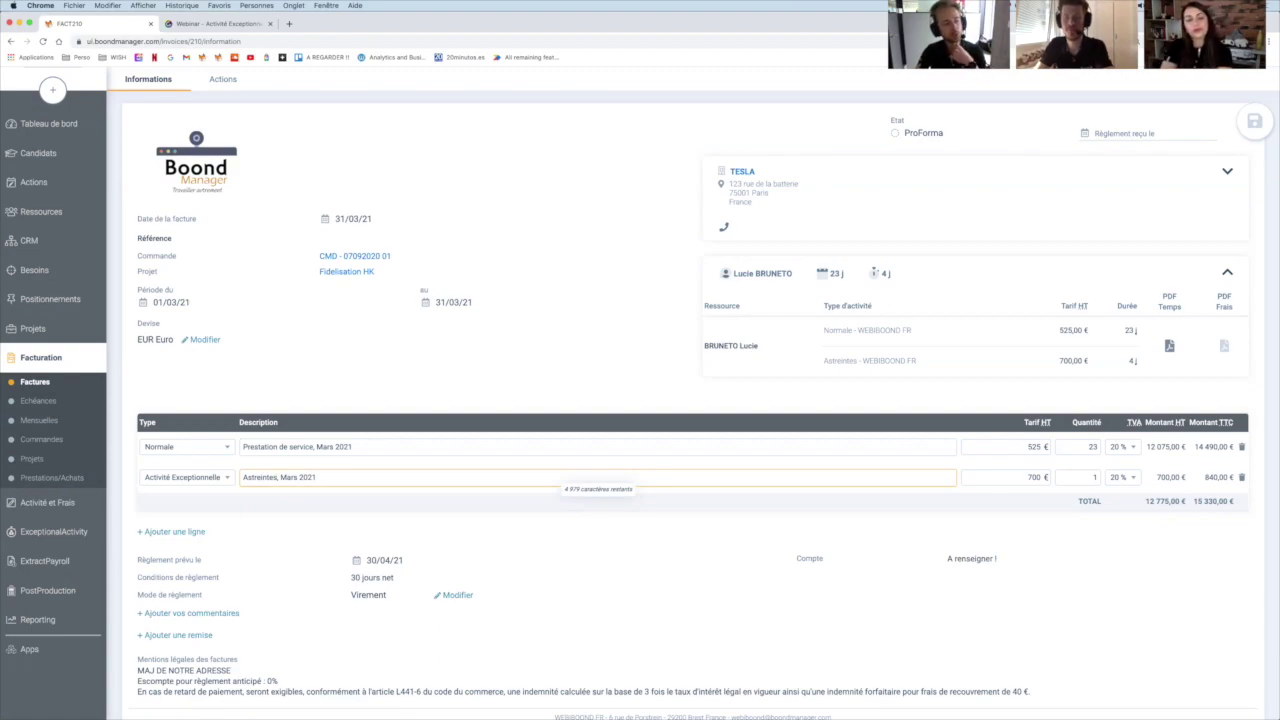
{"action": "left_click", "coordinate": [488, 361]}
{"action": "scroll", "coordinate": [488, 361], "scroll_direction": "up", "scroll_amount": 2}
Open ExceptionalActivity and set the period filter to janvier 2021
{"action": "left_click", "coordinate": [49, 614]}
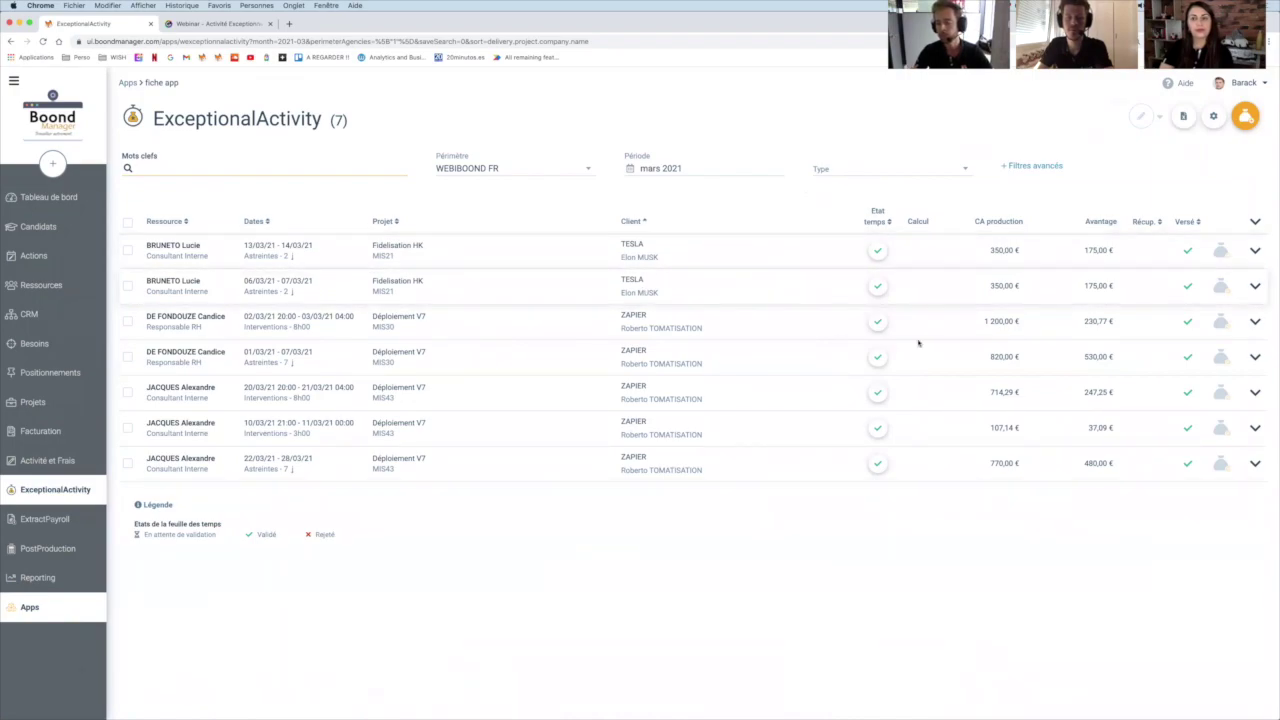
{"action": "left_click", "coordinate": [700, 168]}
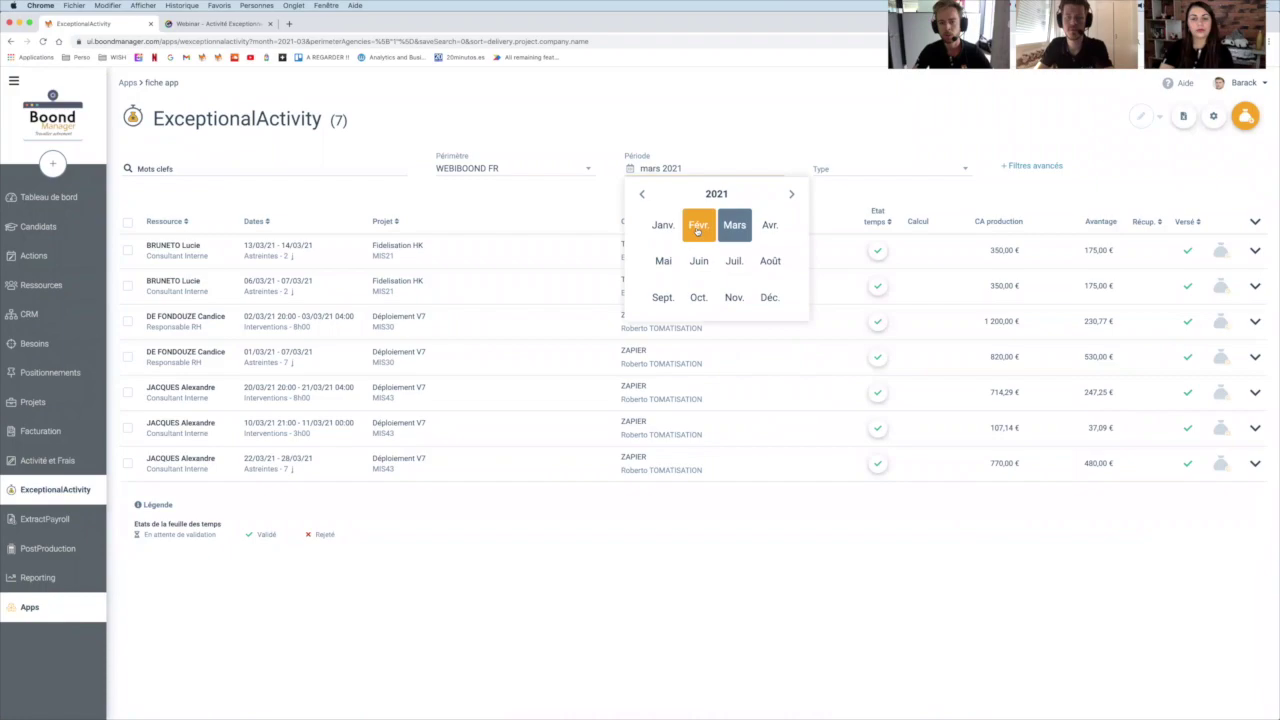
{"action": "left_click", "coordinate": [698, 228]}
{"action": "left_click", "coordinate": [684, 166]}
{"action": "left_click", "coordinate": [663, 225]}
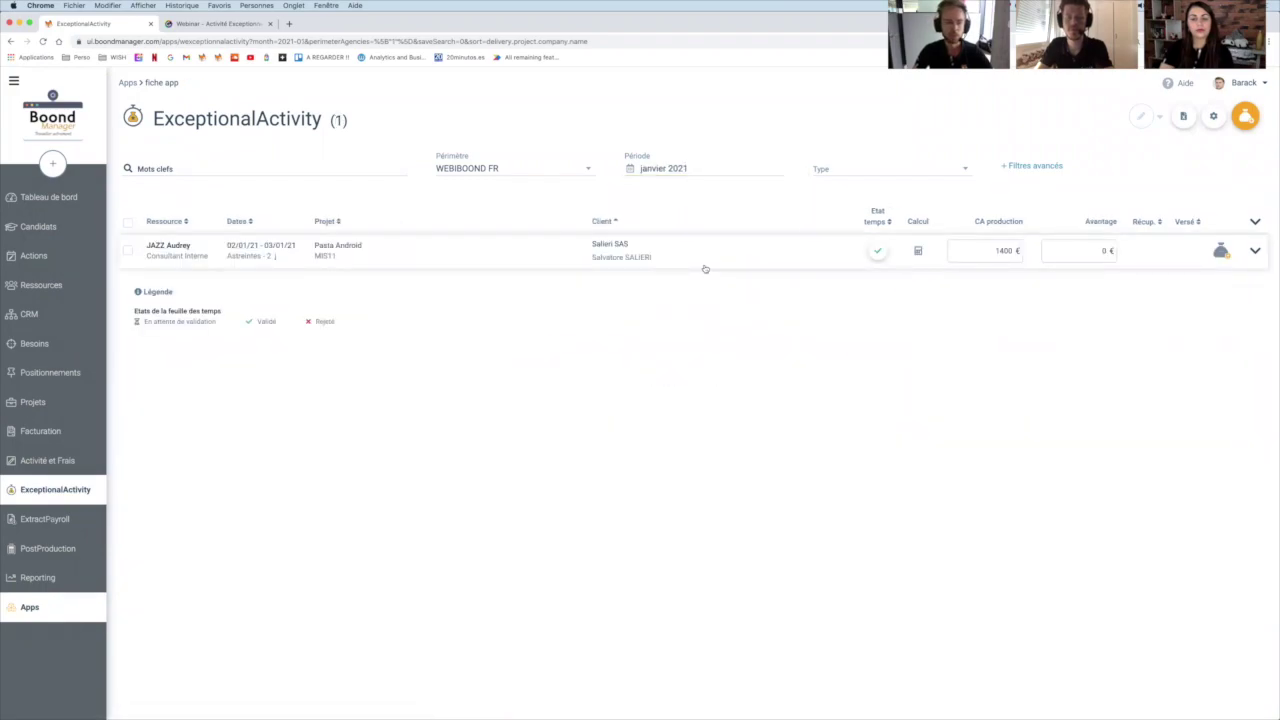
View the exceptional rules of the Pasta Android Astreintes entry and leave them without saving
{"action": "left_click", "coordinate": [917, 251]}
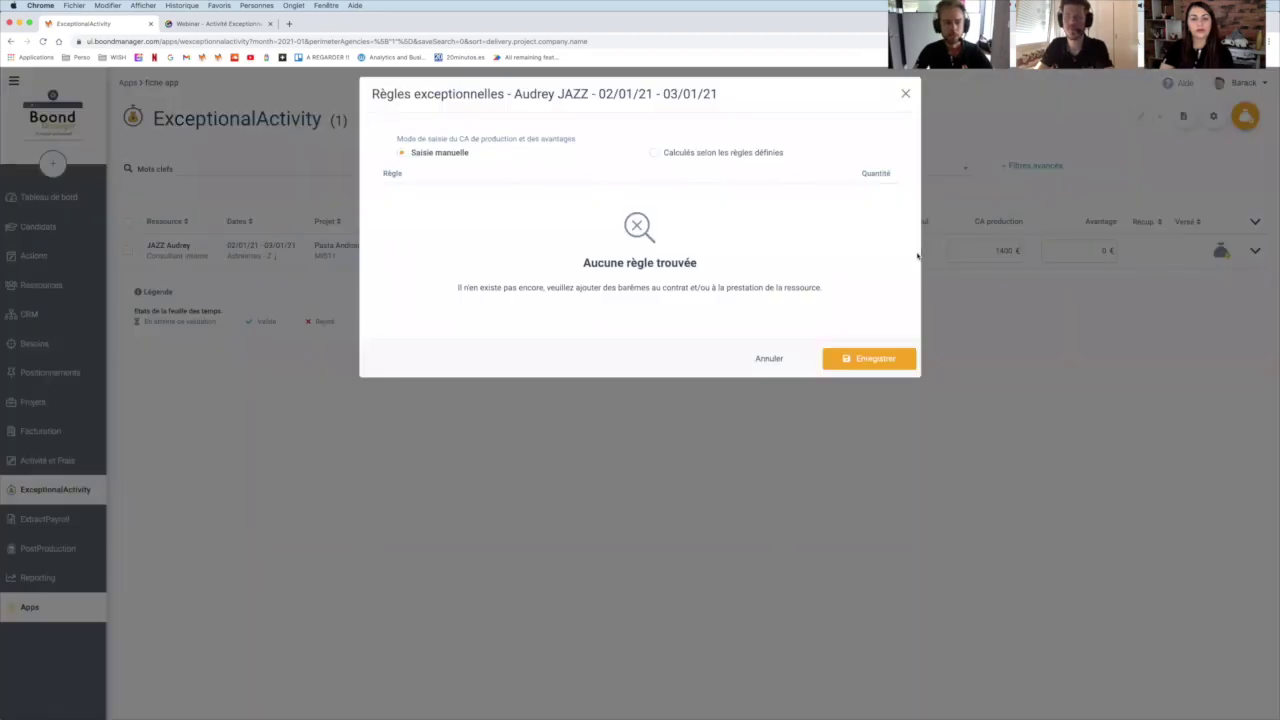
{"action": "left_click_drag", "start_coordinate": [576, 272], "coordinate": [694, 272]}
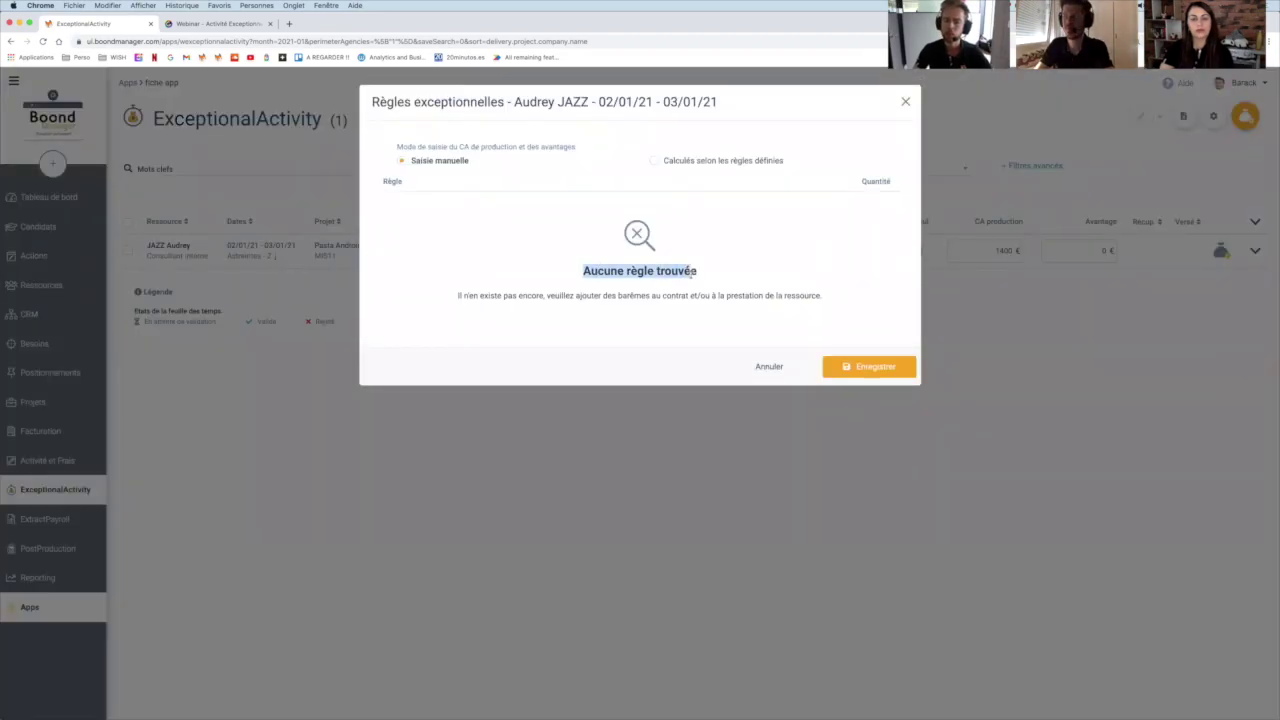
{"action": "left_click", "coordinate": [776, 368]}
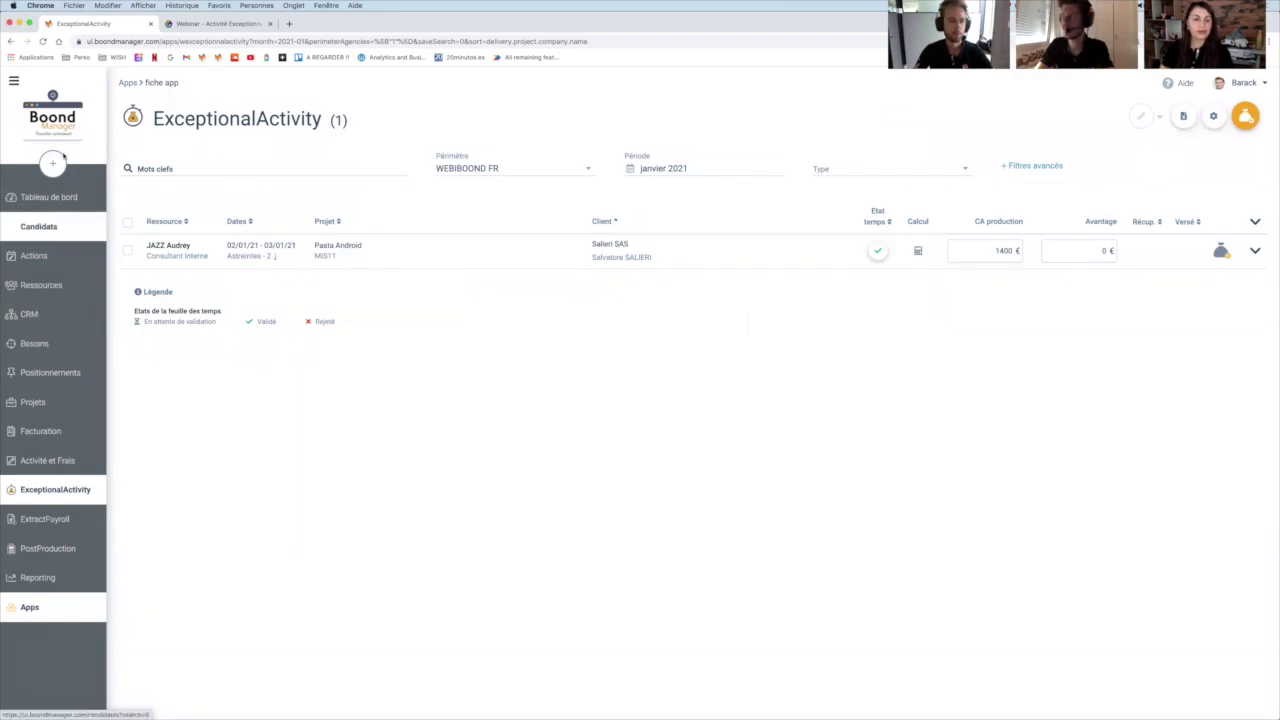
Return to the mars 2021 list, open the time sheet behind the 02/03/21 Interventions entry and unvalidate it
{"action": "left_click", "coordinate": [10, 41]}
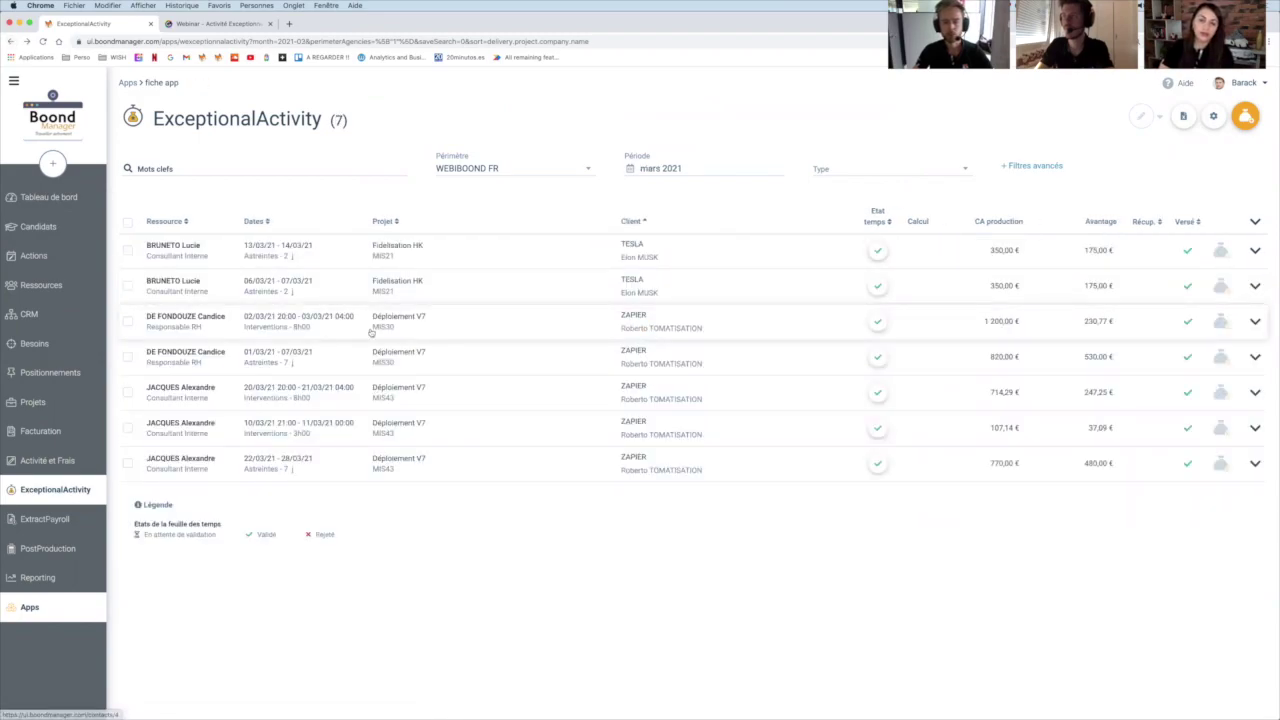
{"action": "left_click", "coordinate": [878, 323]}
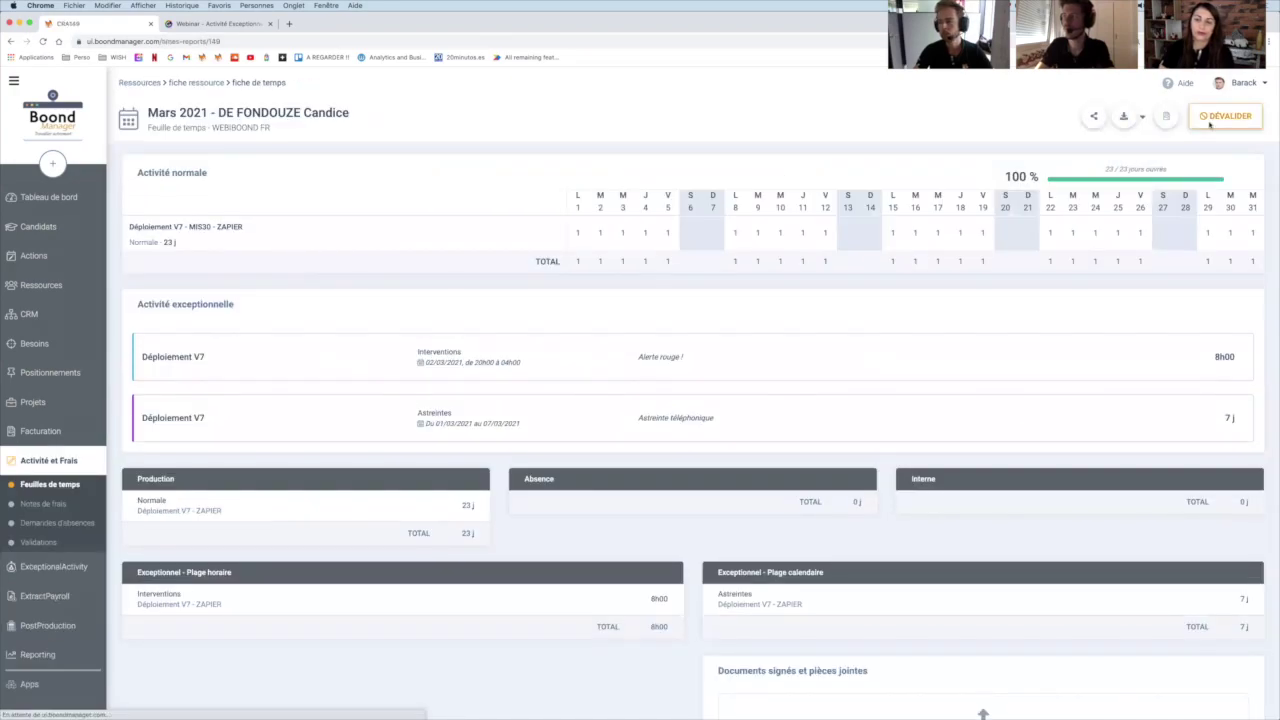
{"action": "left_click", "coordinate": [1225, 116]}
{"action": "left_click", "coordinate": [785, 278]}
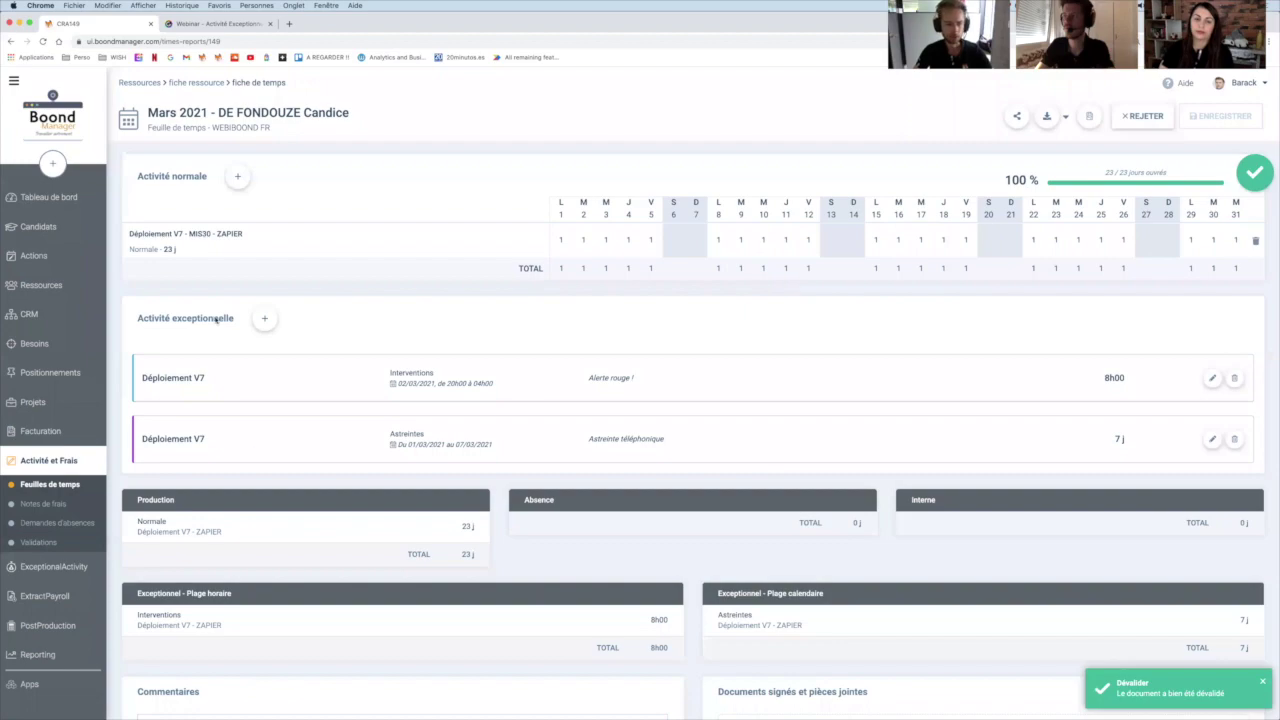
Start a new exceptional activity entry on Déploiement V7 - MIS30 - ZAPIER with the activity type Astreintes
{"action": "left_click", "coordinate": [264, 318]}
{"action": "left_click", "coordinate": [238, 390]}
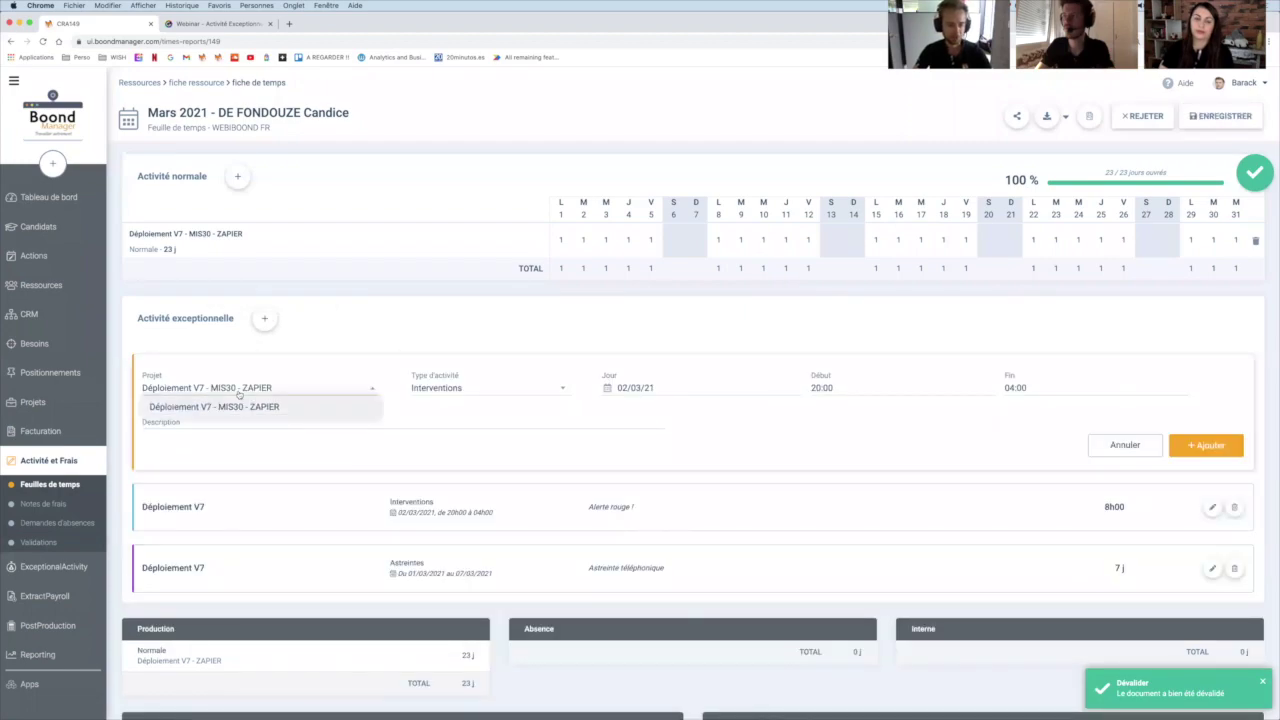
{"action": "left_click", "coordinate": [242, 407]}
{"action": "left_click", "coordinate": [496, 386]}
{"action": "left_click", "coordinate": [450, 428]}
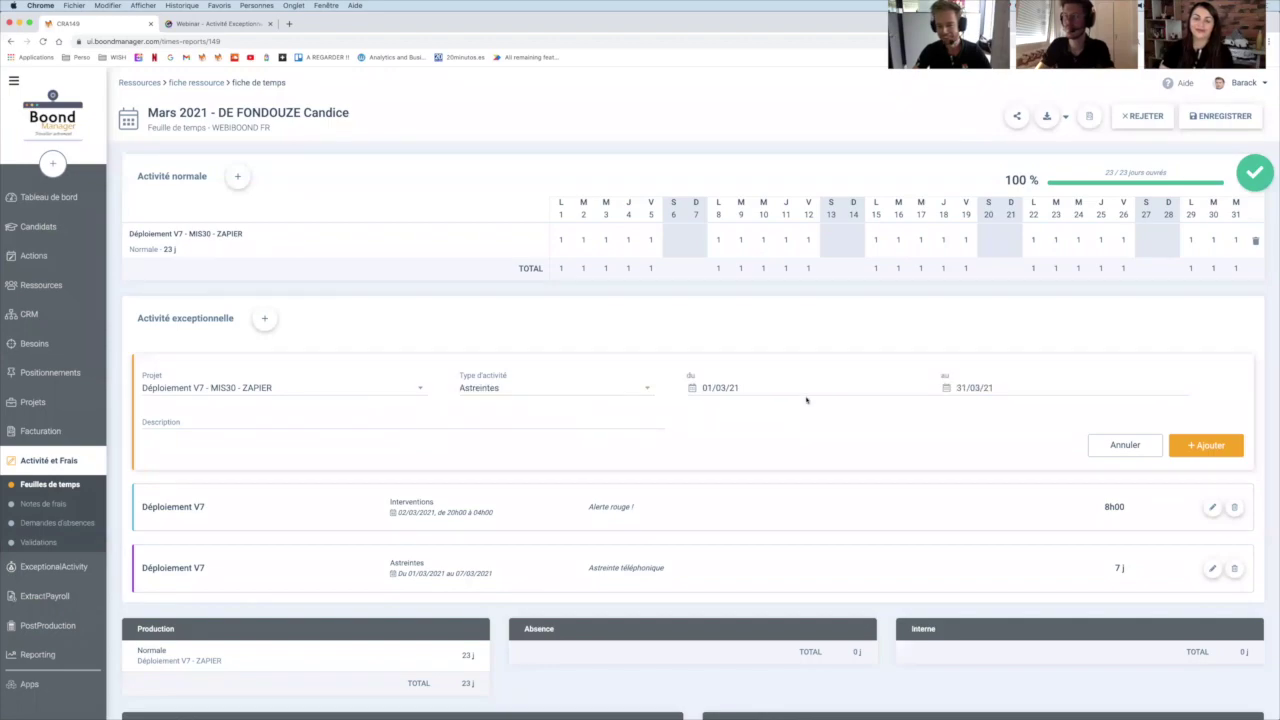
Date the new Astreintes entry 08/03/21 to 12/03/21, describe it as "test", add it and save the time sheet
{"action": "left_click", "coordinate": [805, 390]}
{"action": "left_click", "coordinate": [704, 477]}
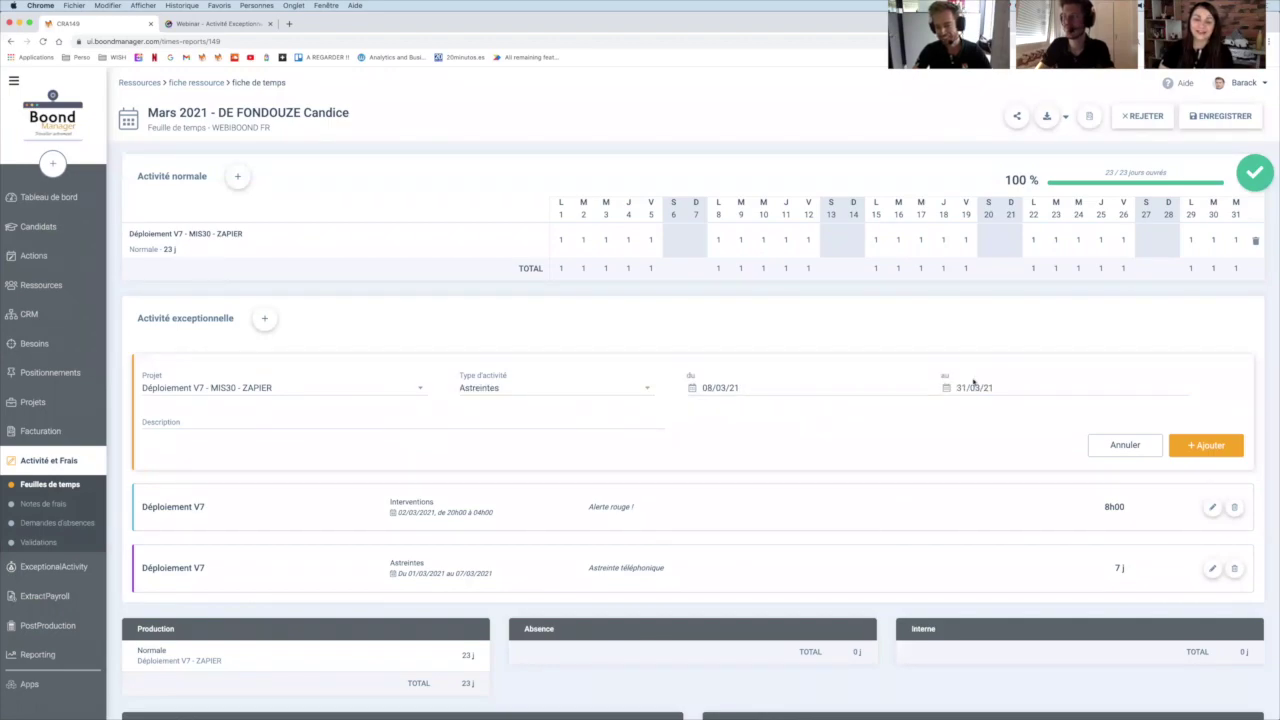
{"action": "left_click", "coordinate": [972, 385]}
{"action": "left_click", "coordinate": [1058, 476]}
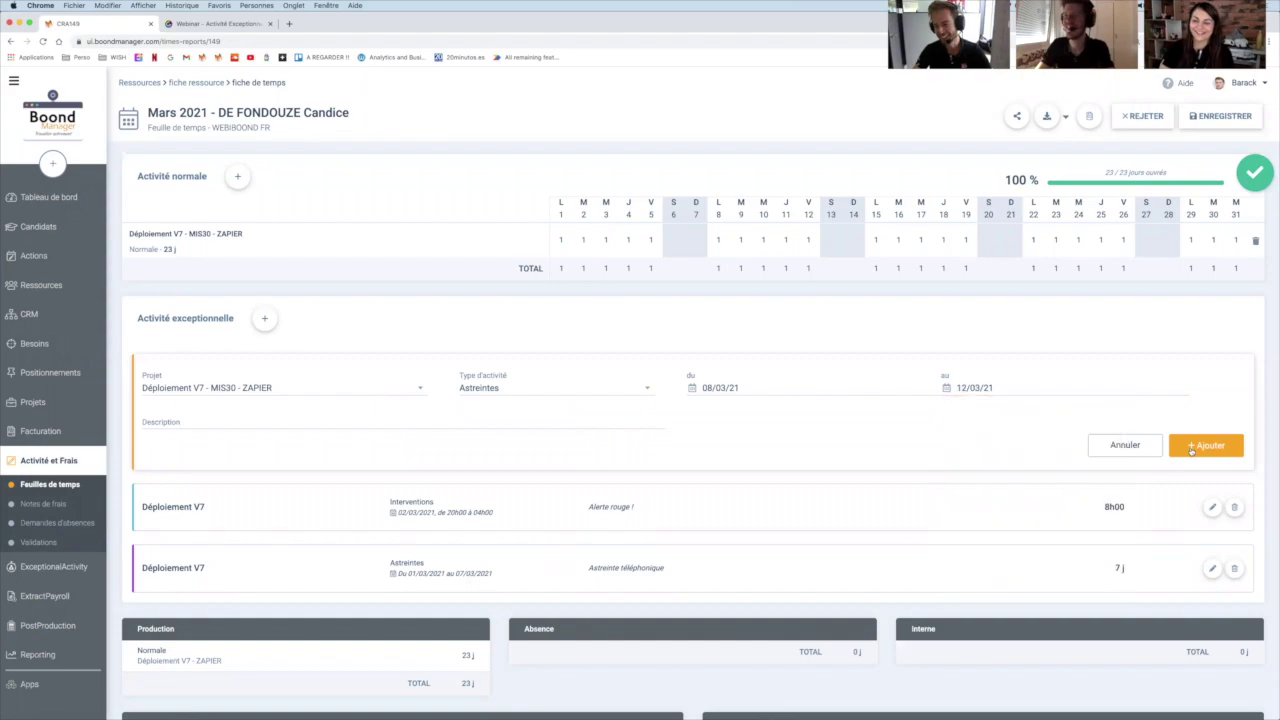
{"action": "left_click", "coordinate": [207, 426]}
{"action": "type", "text": "test"}
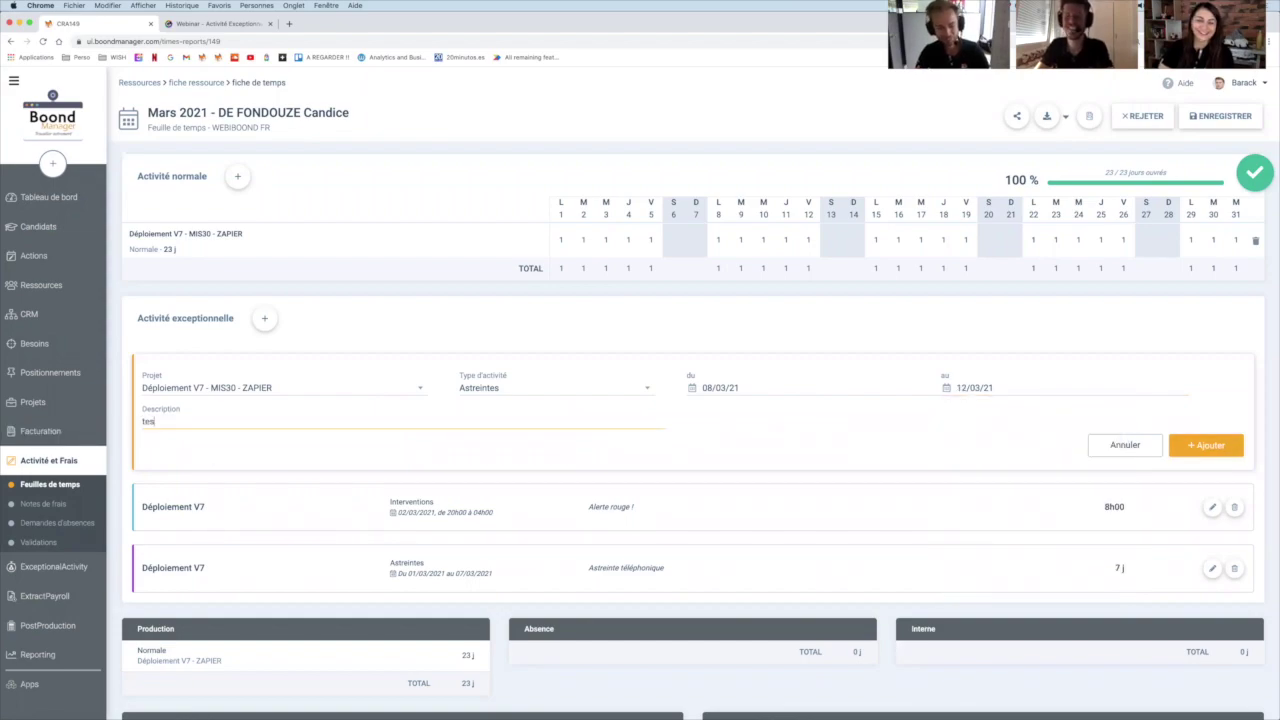
{"action": "left_click", "coordinate": [1203, 445]}
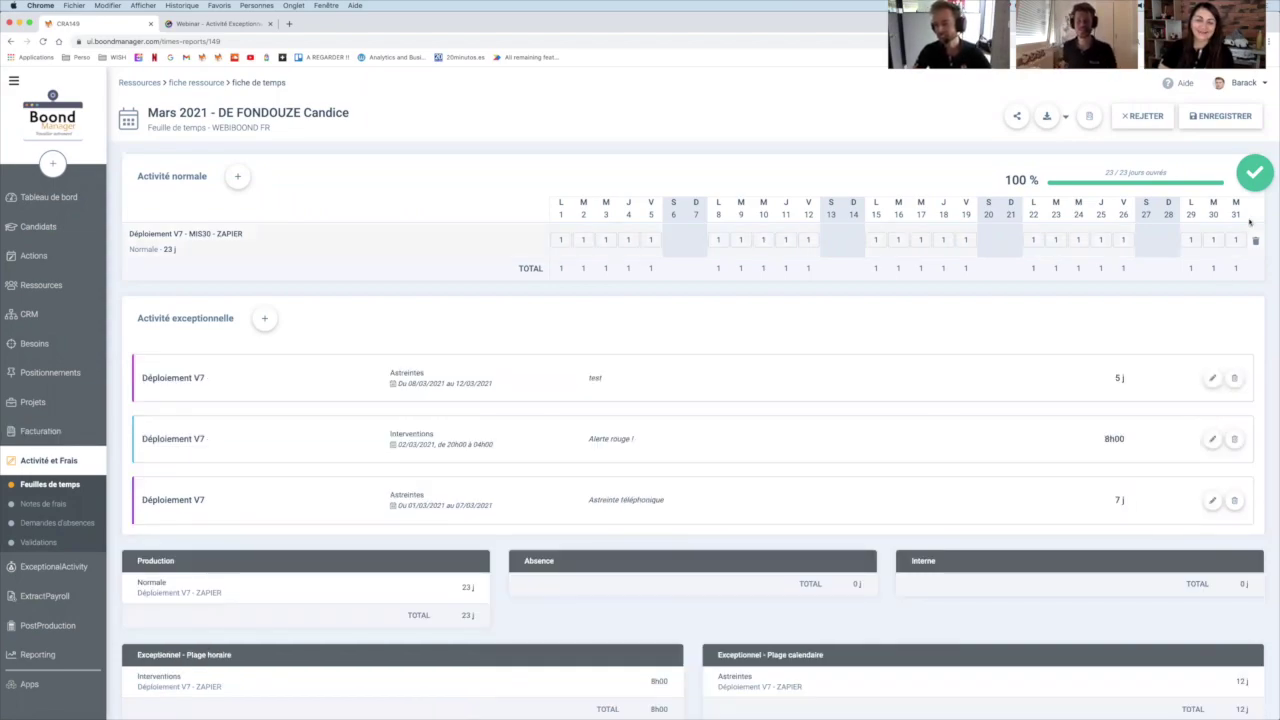
{"action": "left_click", "coordinate": [1215, 115]}
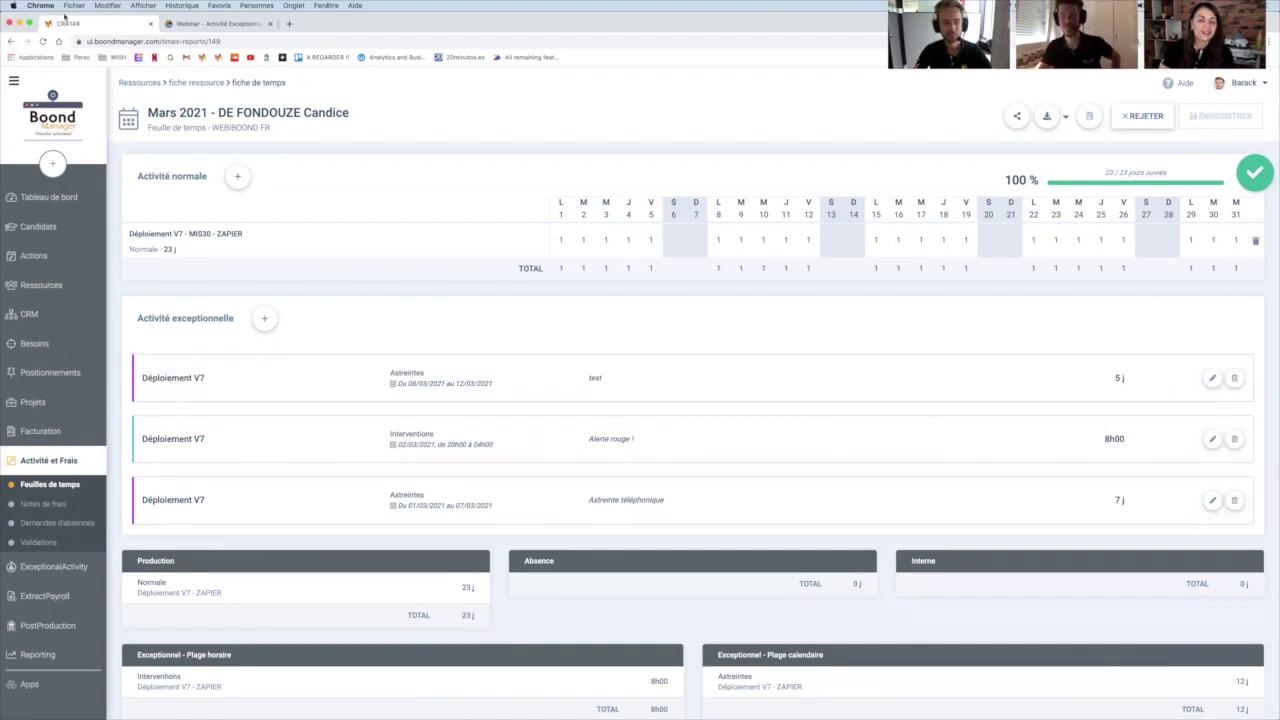
Return to the ExceptionalActivity list and open prestation MIS30 of the new Astreintes entry at its Activité exceptionnelle section
{"action": "left_click", "coordinate": [9, 42]}
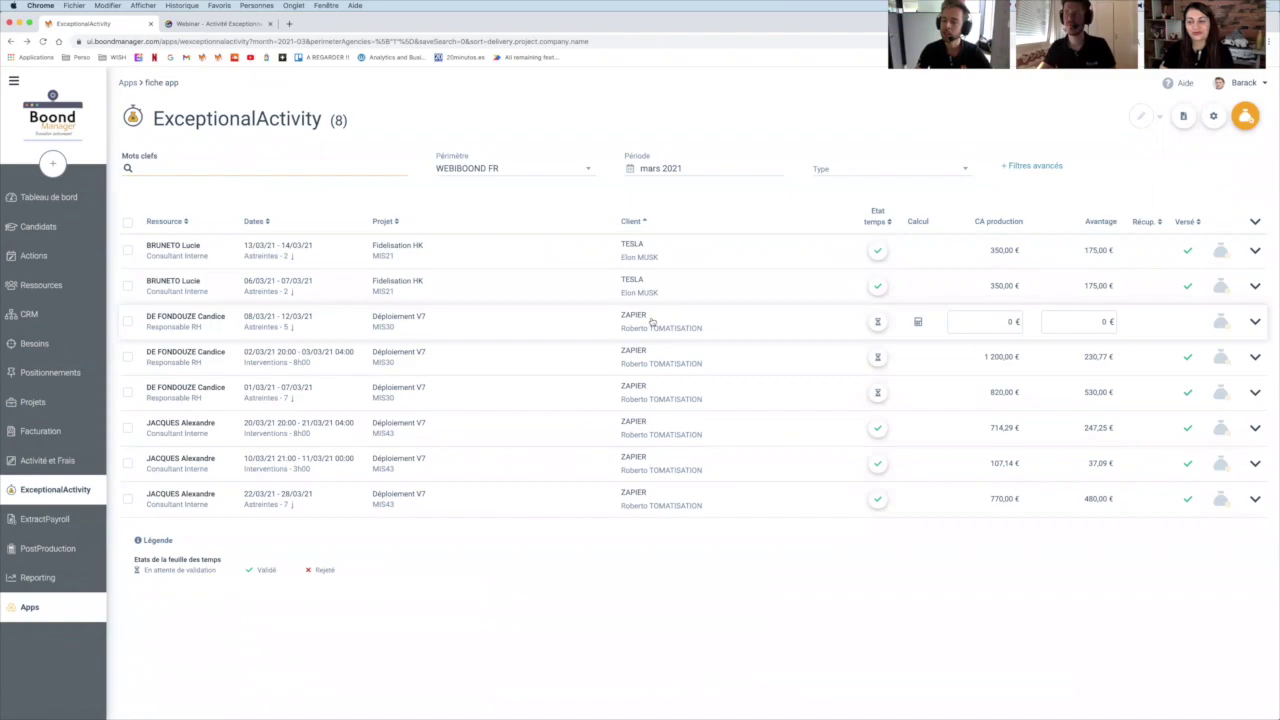
{"action": "left_click", "coordinate": [384, 327]}
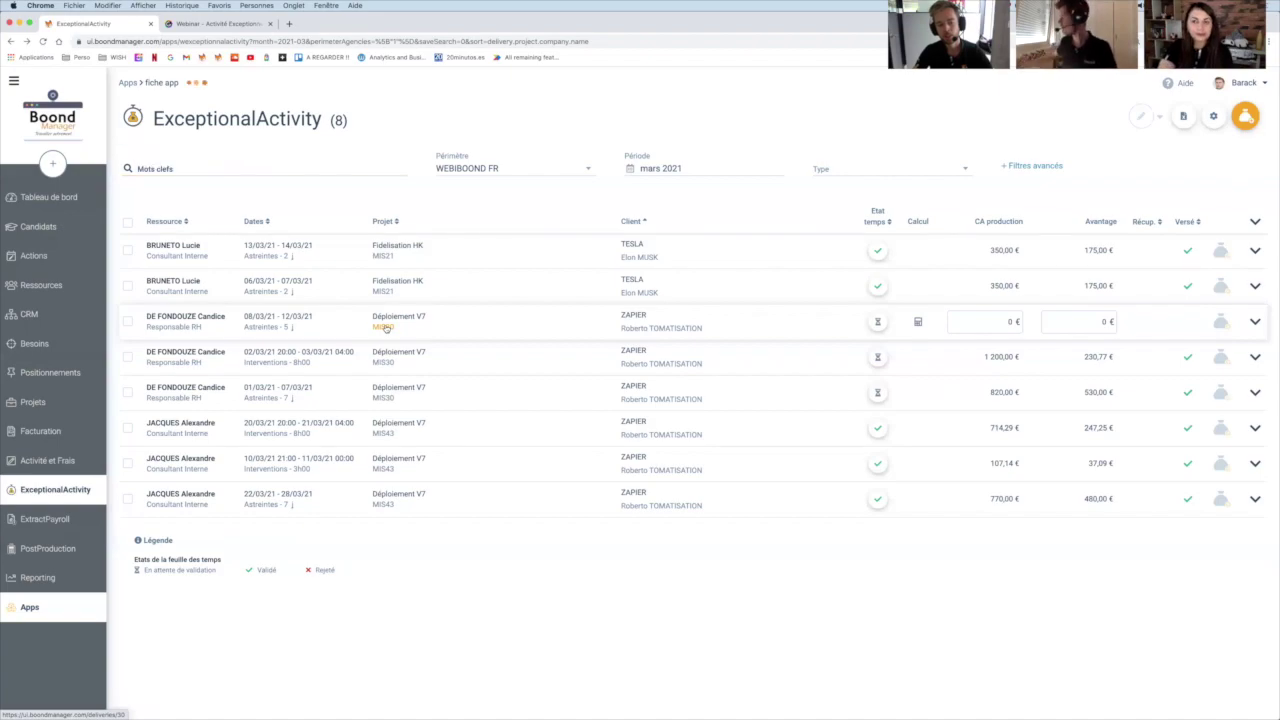
{"action": "scroll", "coordinate": [480, 400], "scroll_direction": "down", "scroll_amount": 2}
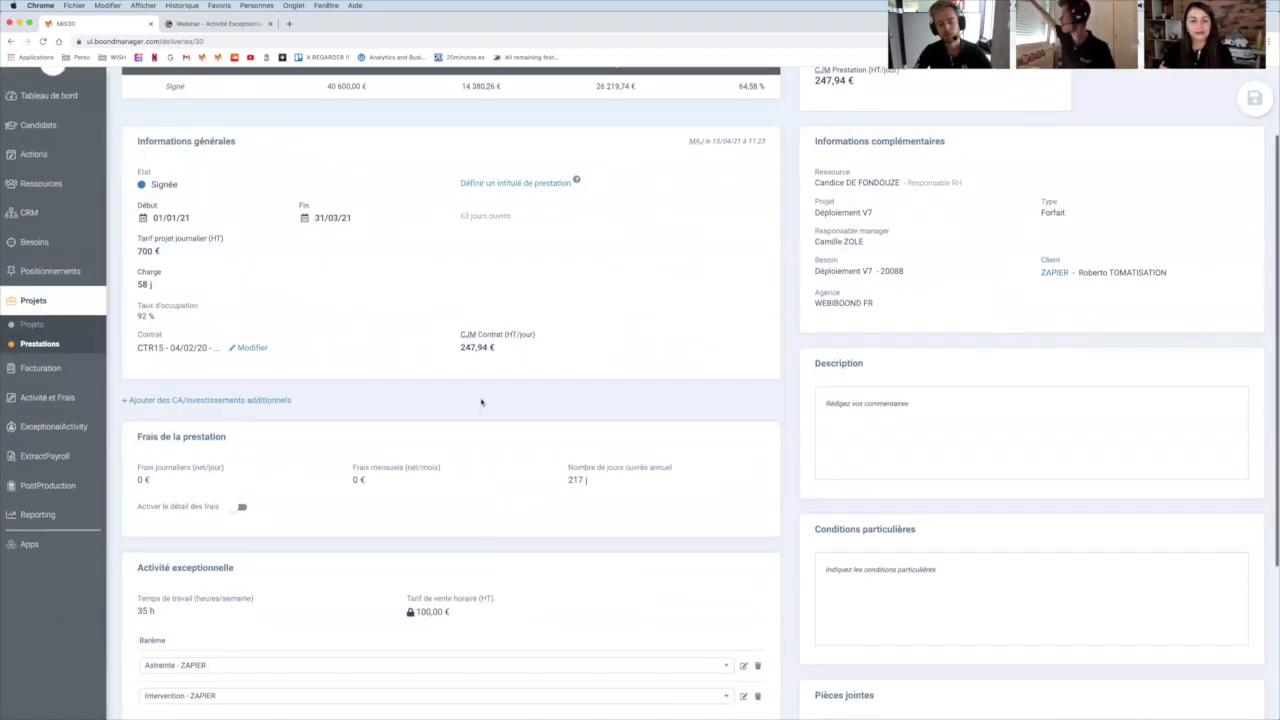
{"action": "scroll", "coordinate": [481, 401], "scroll_direction": "up", "scroll_amount": 2}
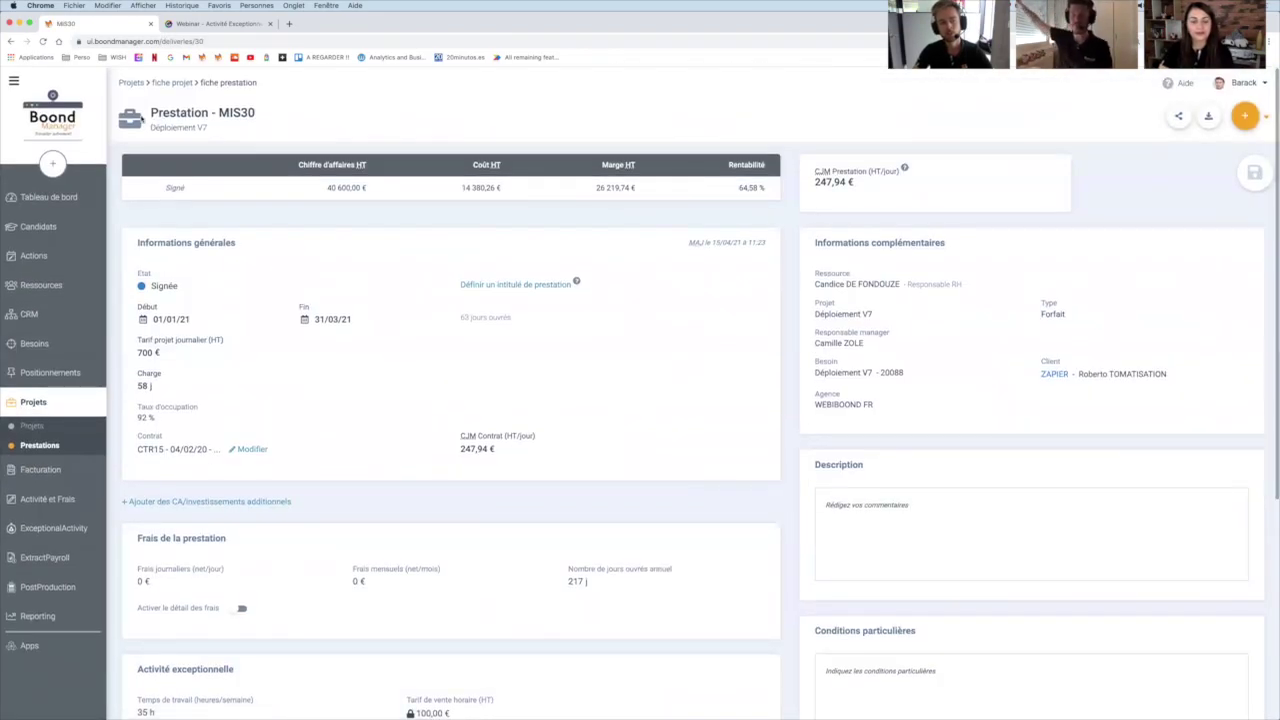
{"action": "left_click_drag", "start_coordinate": [179, 124], "coordinate": [186, 126]}
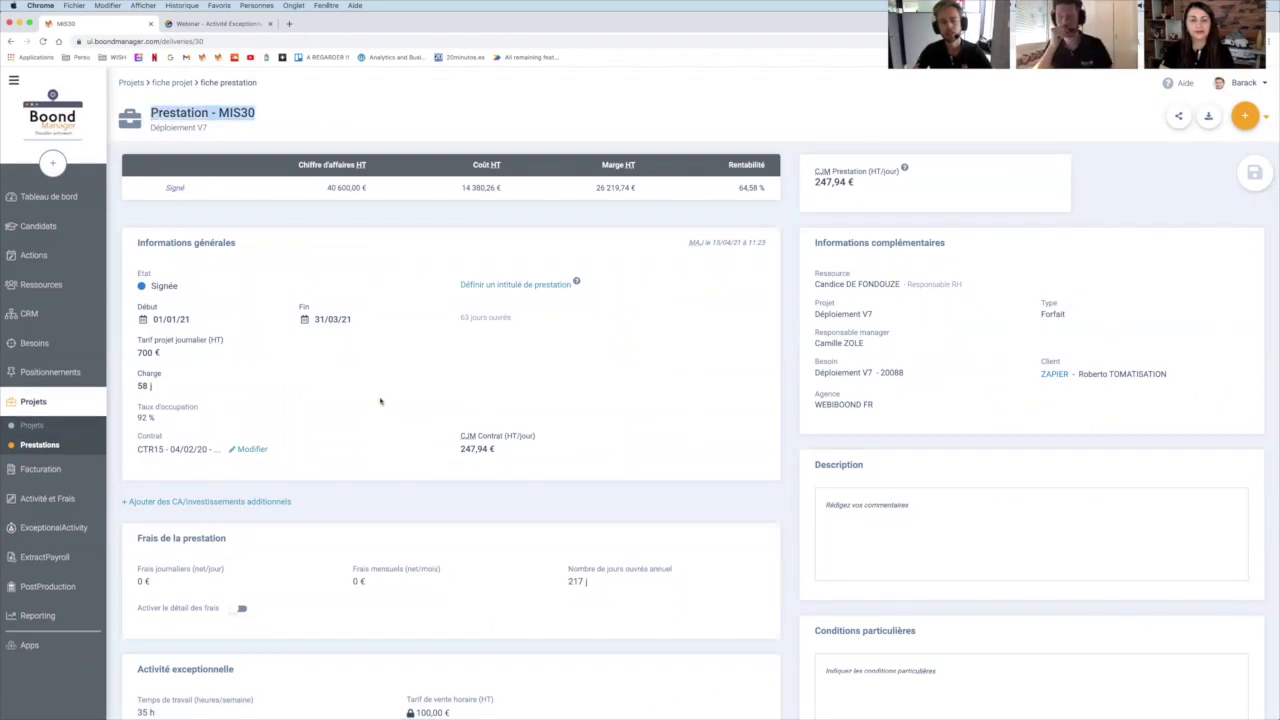
{"action": "scroll", "coordinate": [380, 401], "scroll_direction": "down", "scroll_amount": 5}
{"action": "scroll", "coordinate": [380, 401], "scroll_direction": "down", "scroll_amount": 2}
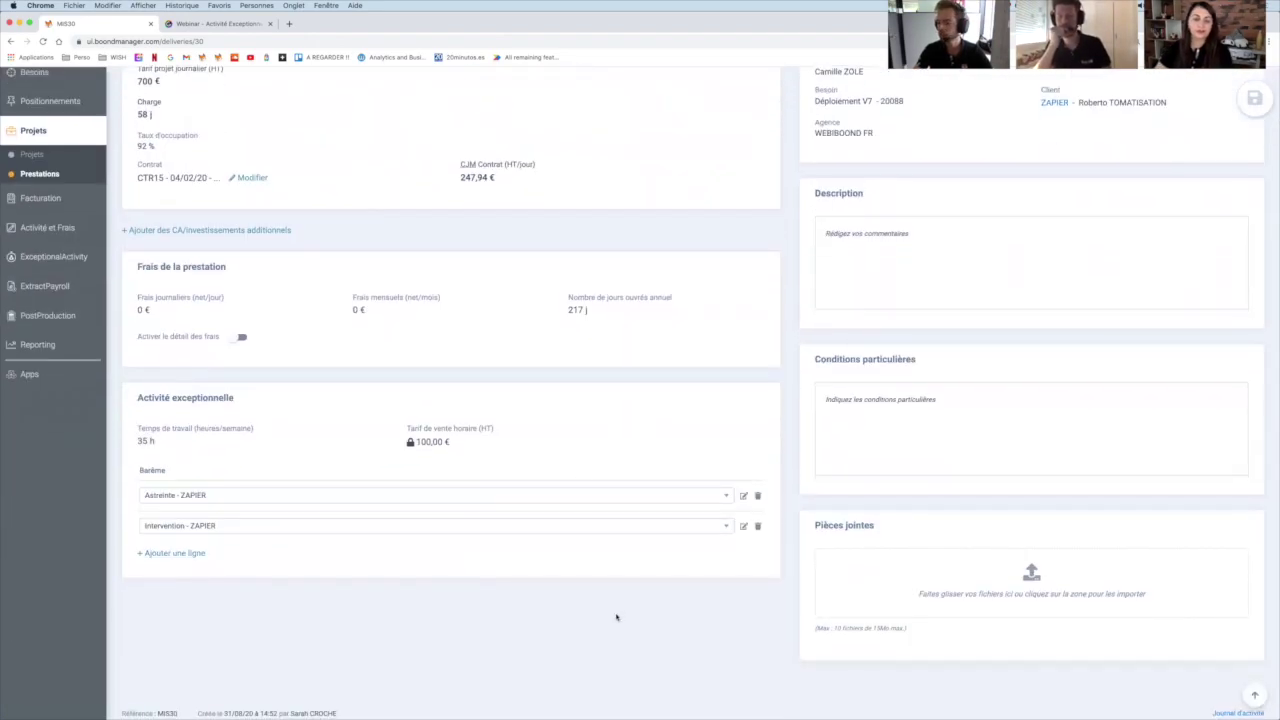
Review the barèmes available for the prestation, keeping Astreinte - ZAPIER and Intervention - ZAPIER selected
{"action": "left_click", "coordinate": [230, 499]}
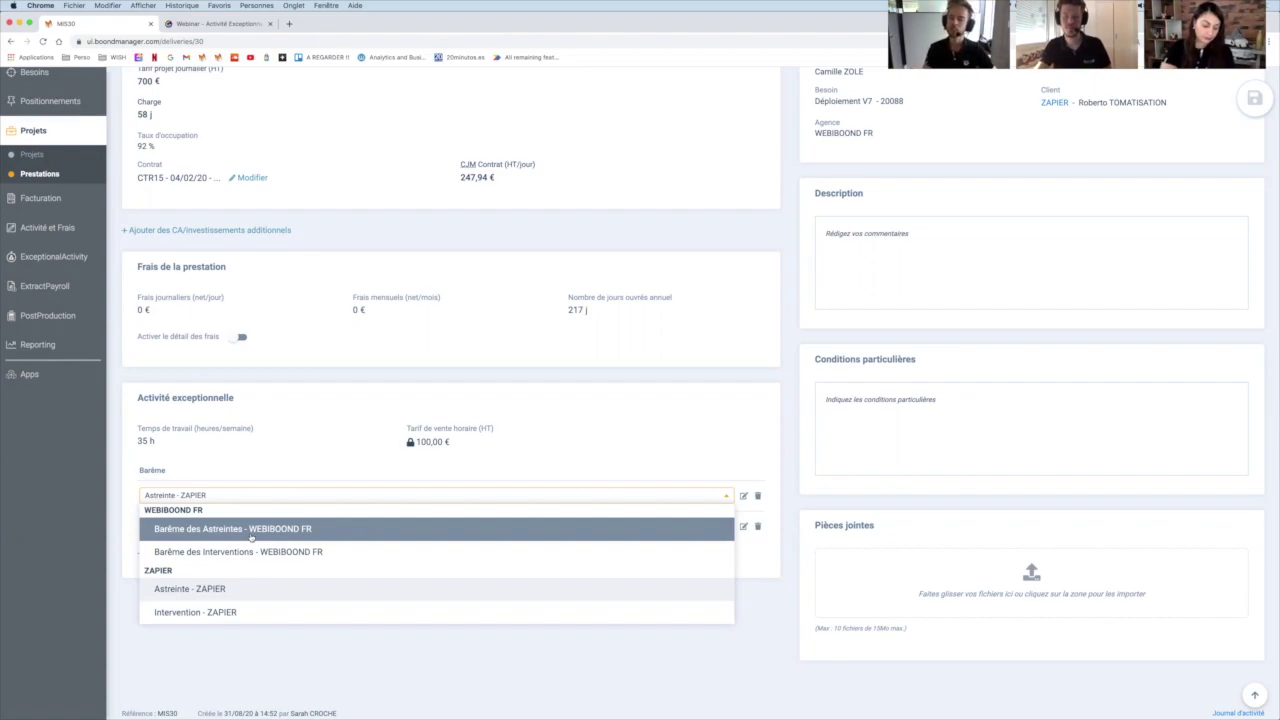
{"action": "left_click", "coordinate": [254, 588]}
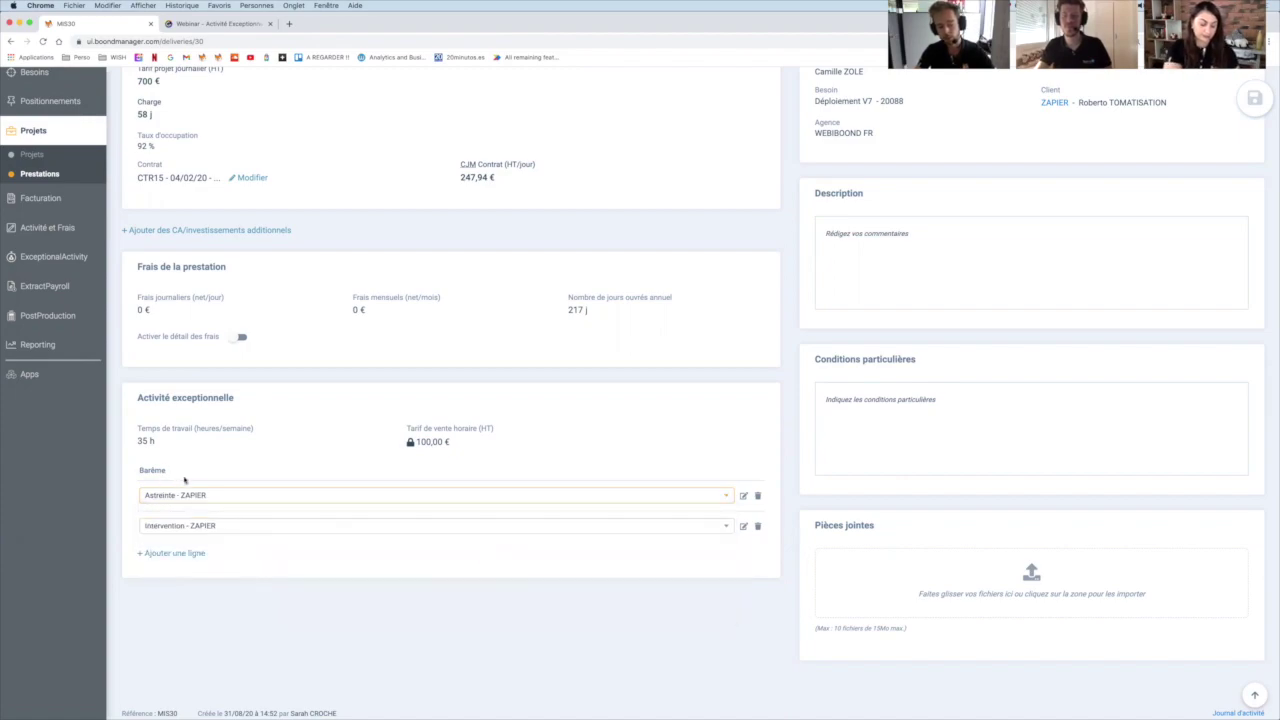
{"action": "double_click", "coordinate": [150, 470]}
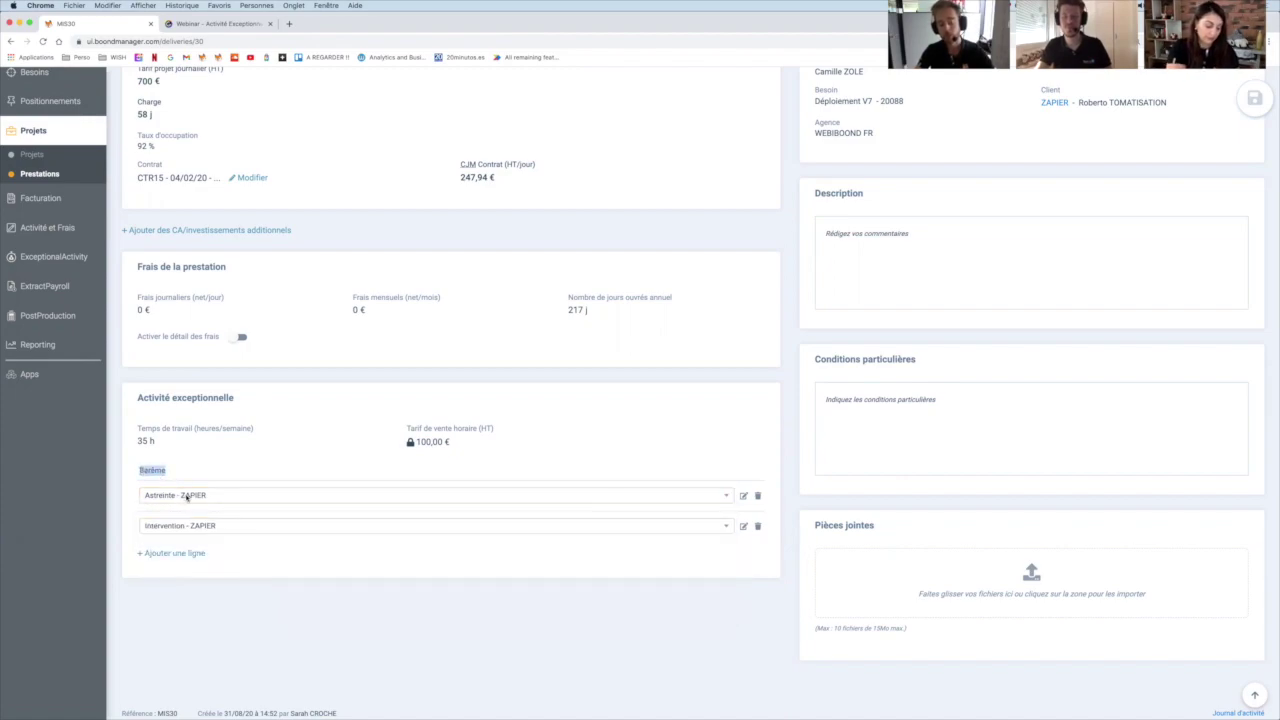
{"action": "left_click", "coordinate": [177, 527]}
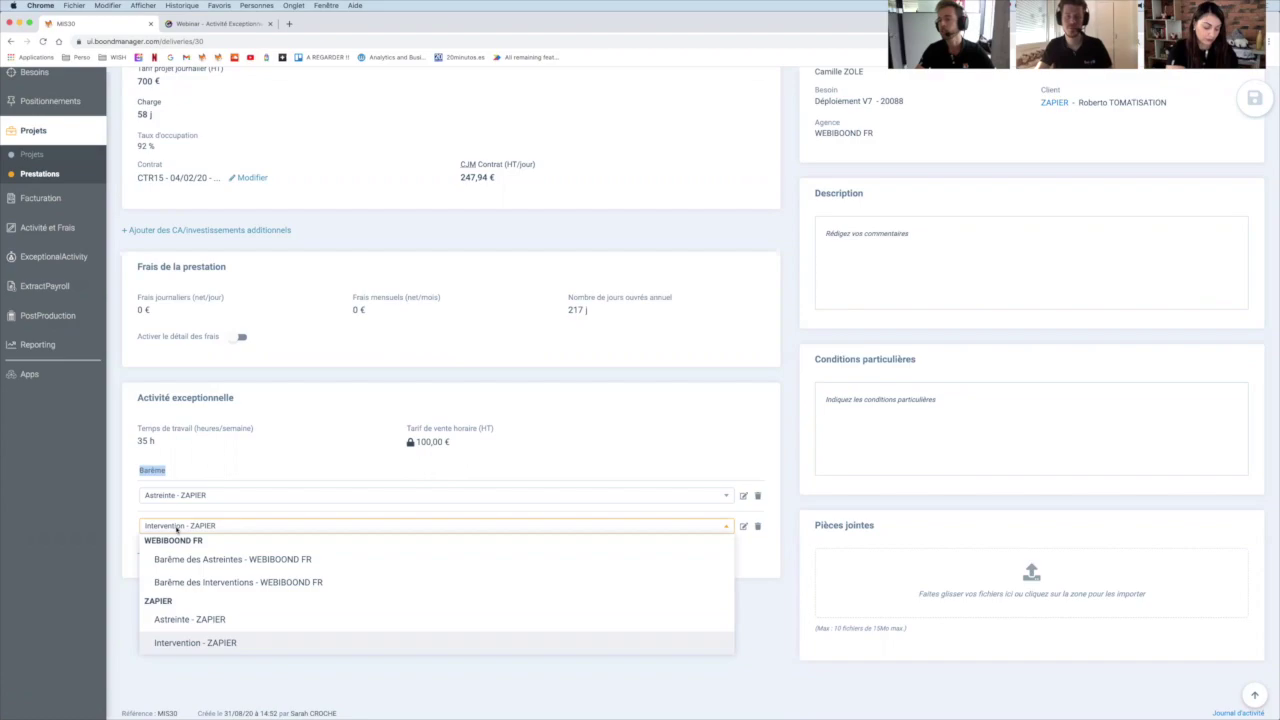
{"action": "left_click", "coordinate": [254, 648]}
{"action": "scroll", "coordinate": [368, 413], "scroll_direction": "up", "scroll_amount": 5}
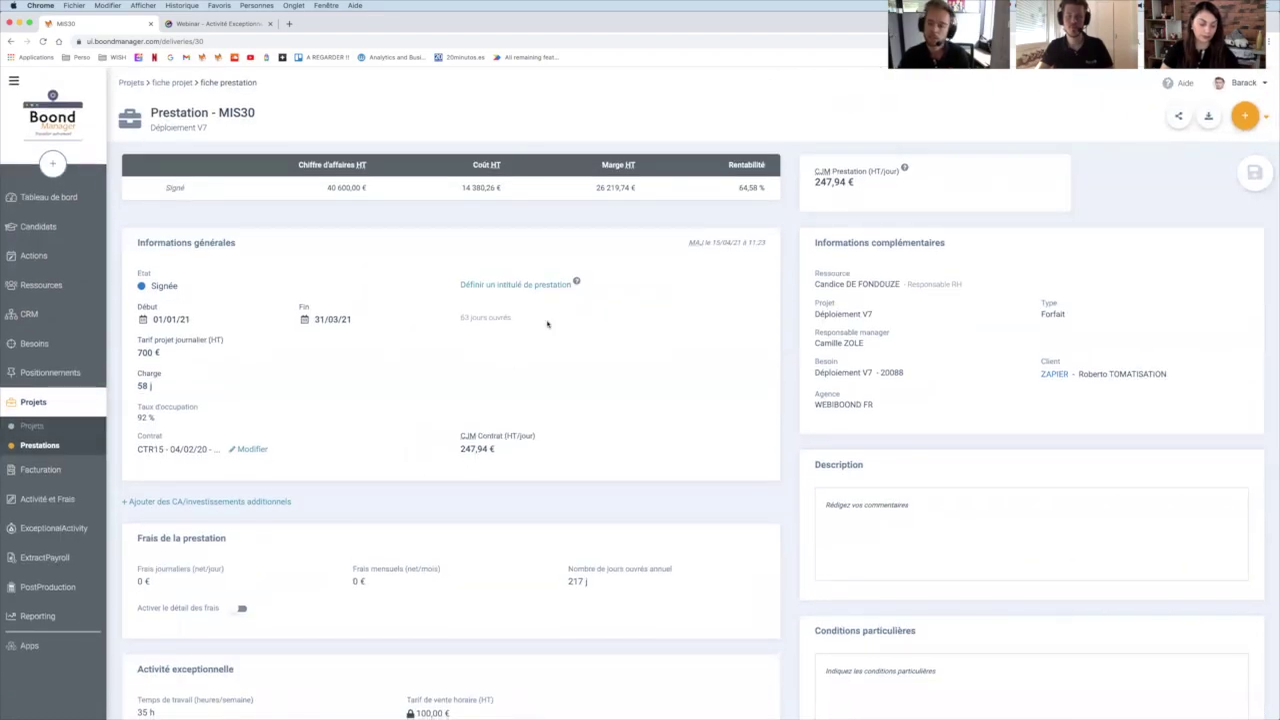
{"action": "scroll", "coordinate": [630, 414], "scroll_direction": "down", "scroll_amount": 3}
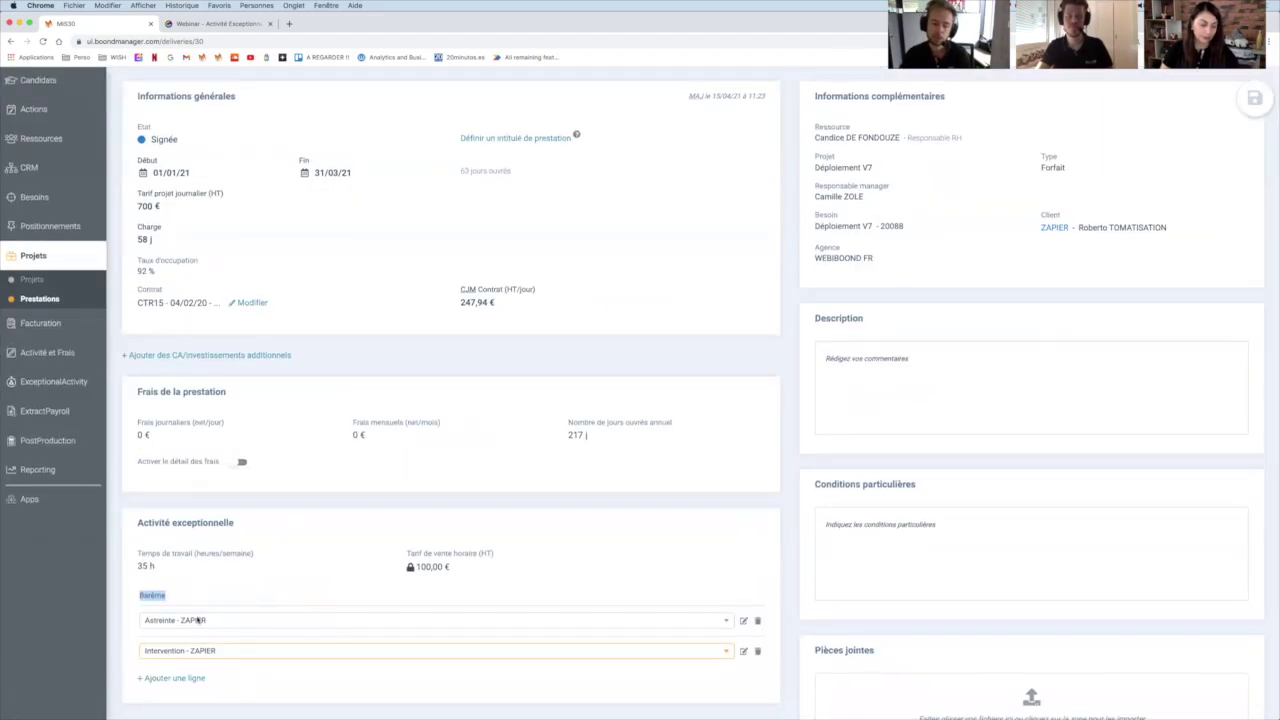
{"action": "scroll", "coordinate": [1072, 306], "scroll_direction": "up", "scroll_amount": 3}
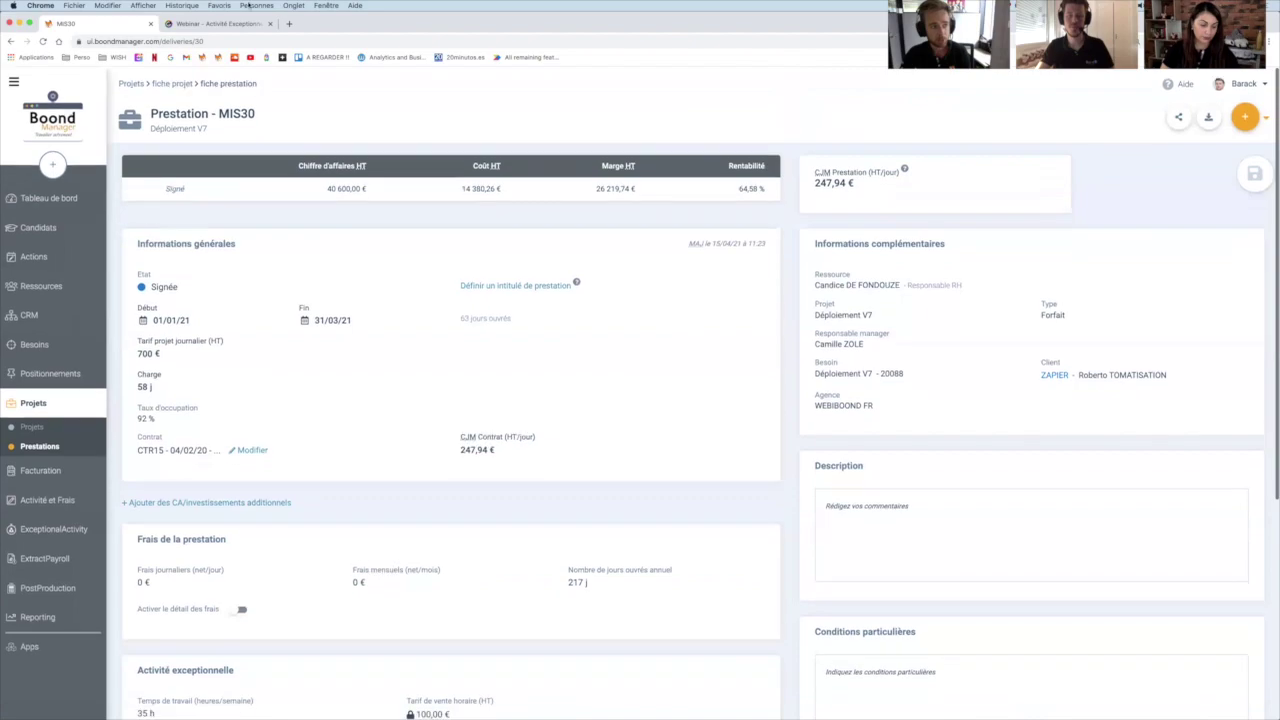
Return to the ExceptionalActivity list, review the calculation rules offered for the 08/03/21 - 12/03/21 Astreintes entry, and close them without saving
{"action": "left_click", "coordinate": [9, 42]}
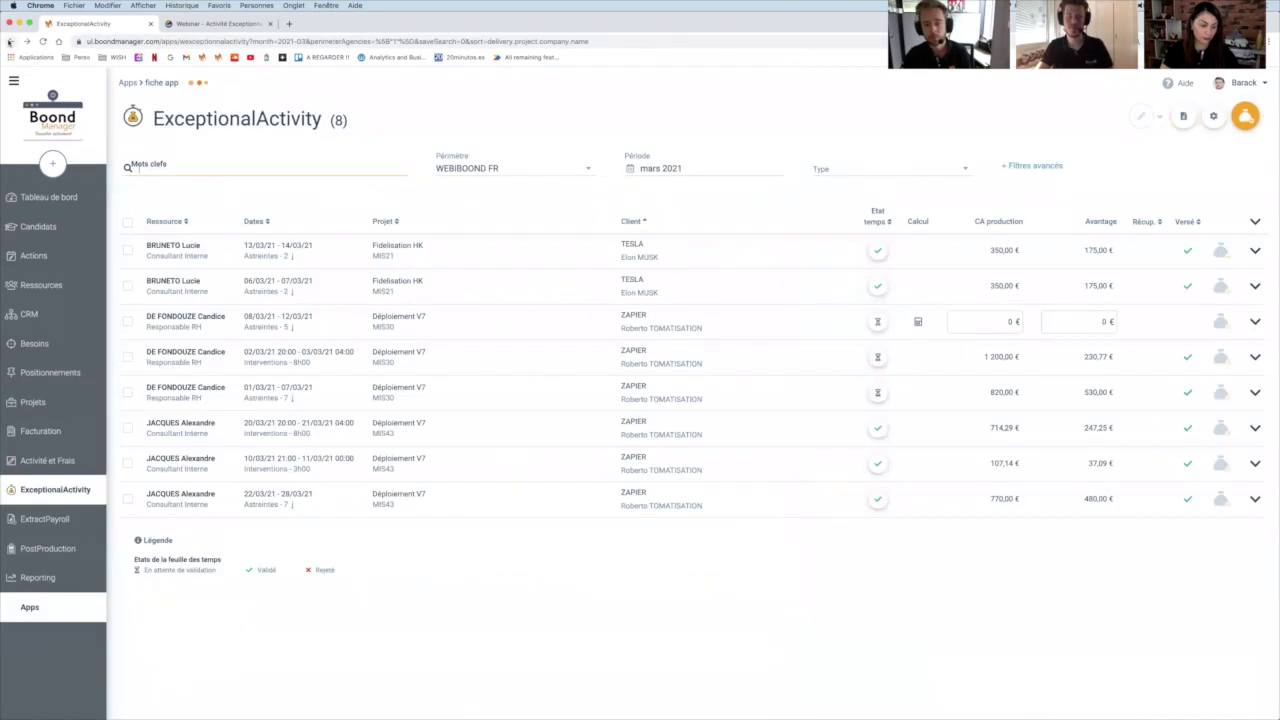
{"action": "left_click", "coordinate": [917, 321]}
{"action": "left_click", "coordinate": [438, 203]}
{"action": "left_click", "coordinate": [441, 207]}
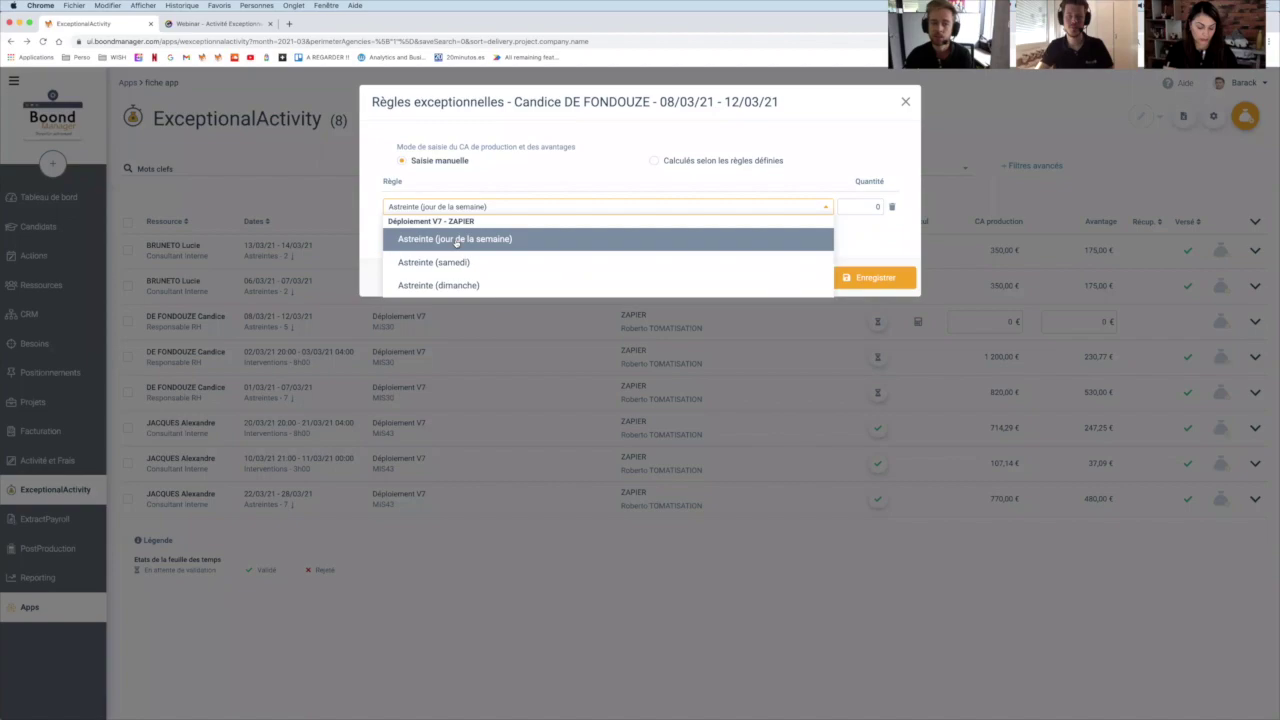
{"action": "left_click", "coordinate": [493, 184]}
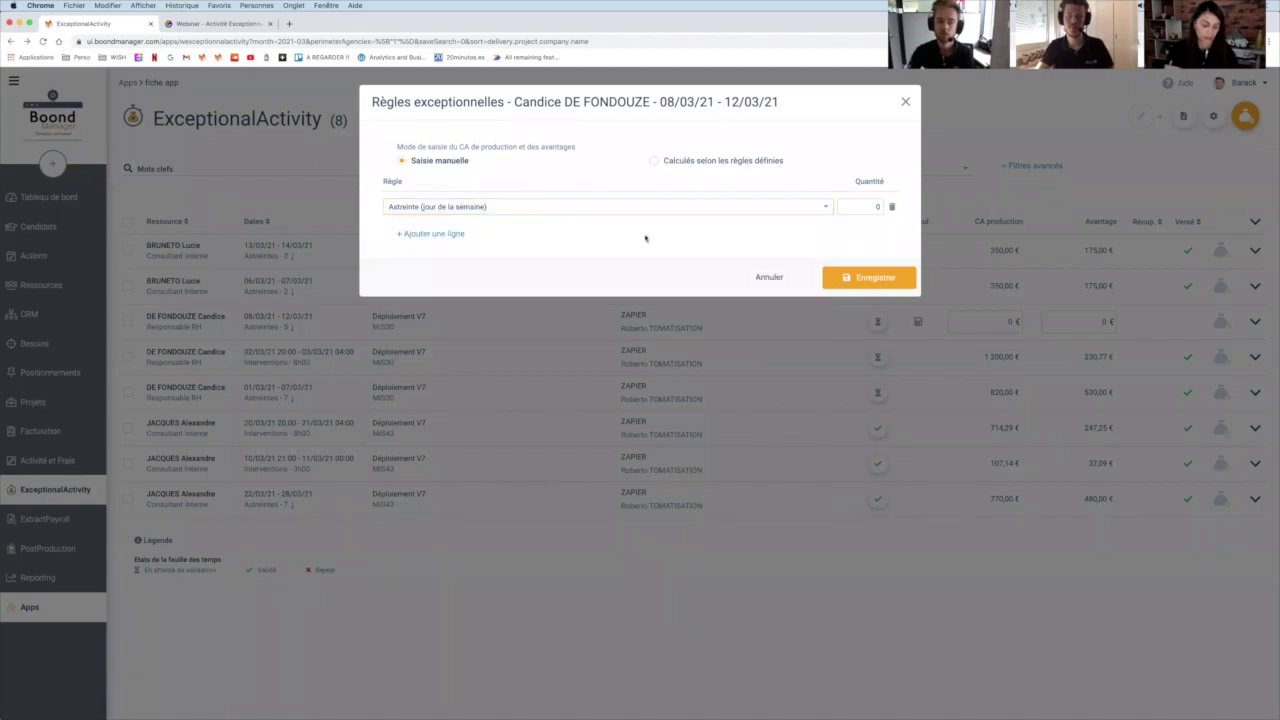
{"action": "left_click", "coordinate": [790, 278]}
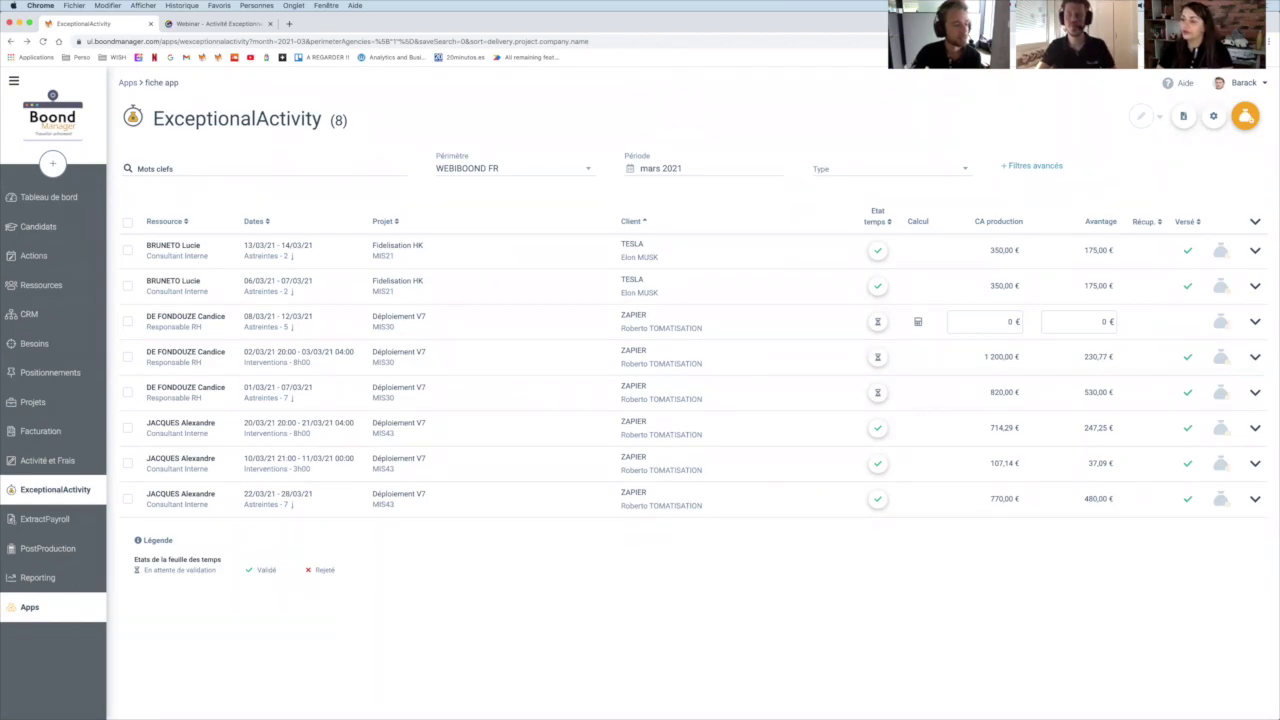
Open the Déploiement V7 proforma invoice dated 31/03/21 and examine the rates and quantities on its lines
{"action": "left_click", "coordinate": [40, 432]}
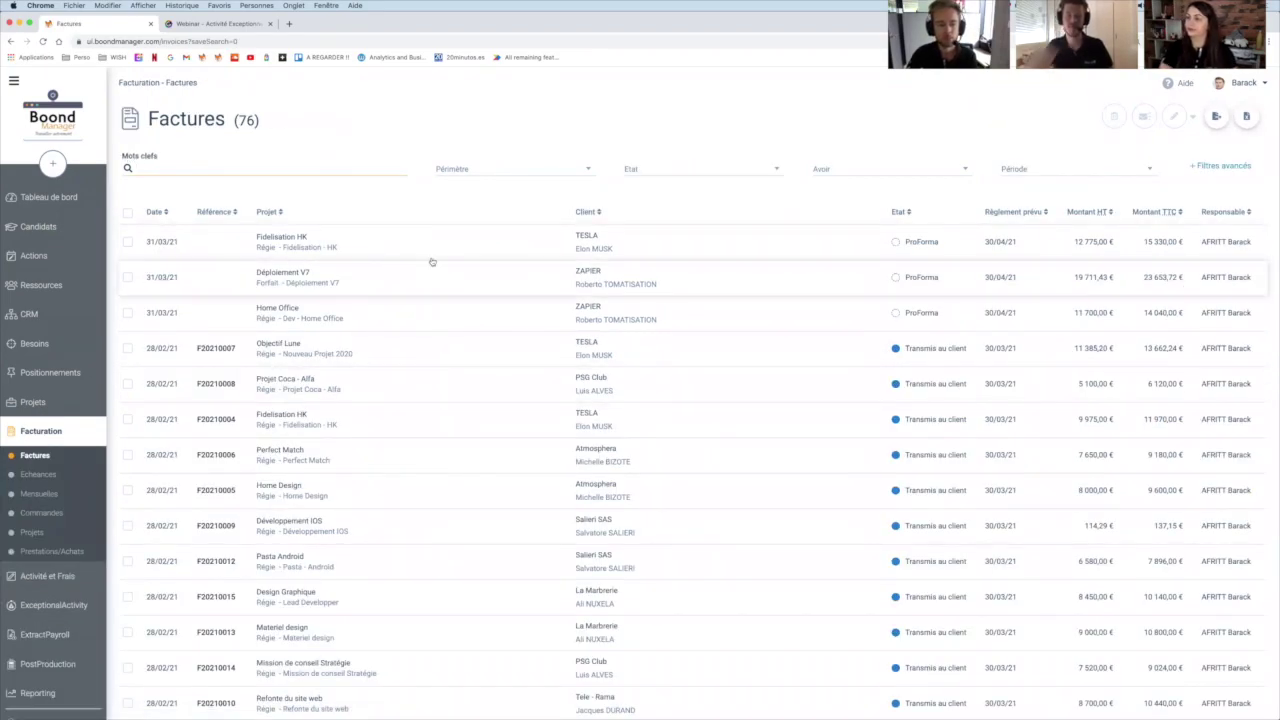
{"action": "left_click", "coordinate": [455, 286]}
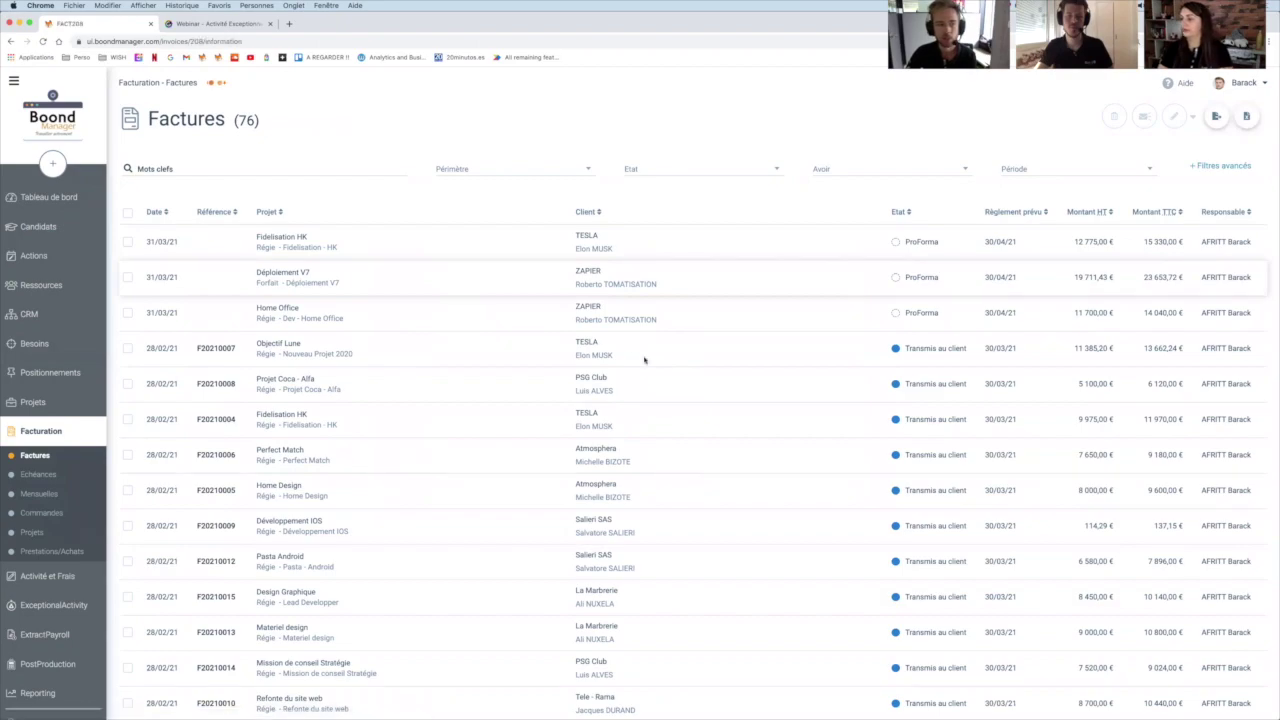
{"action": "scroll", "coordinate": [979, 479], "scroll_direction": "down", "scroll_amount": 3}
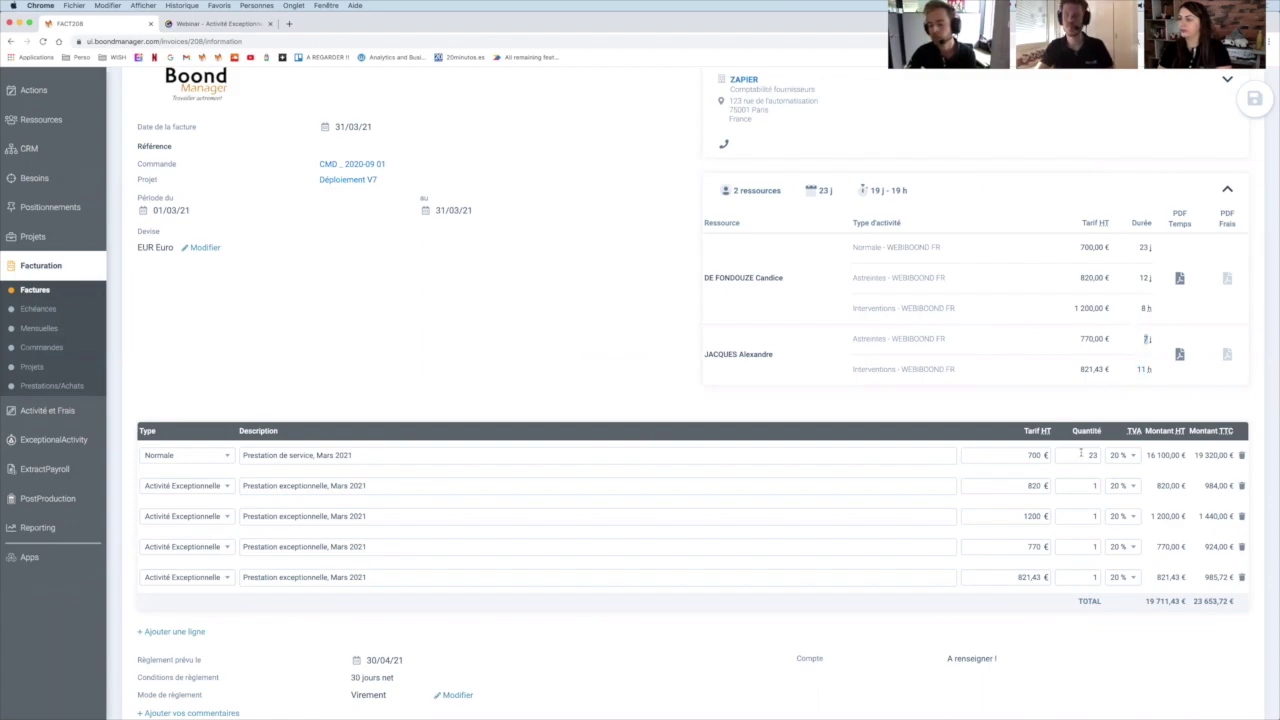
{"action": "scroll", "coordinate": [1081, 453], "scroll_direction": "down", "scroll_amount": 1}
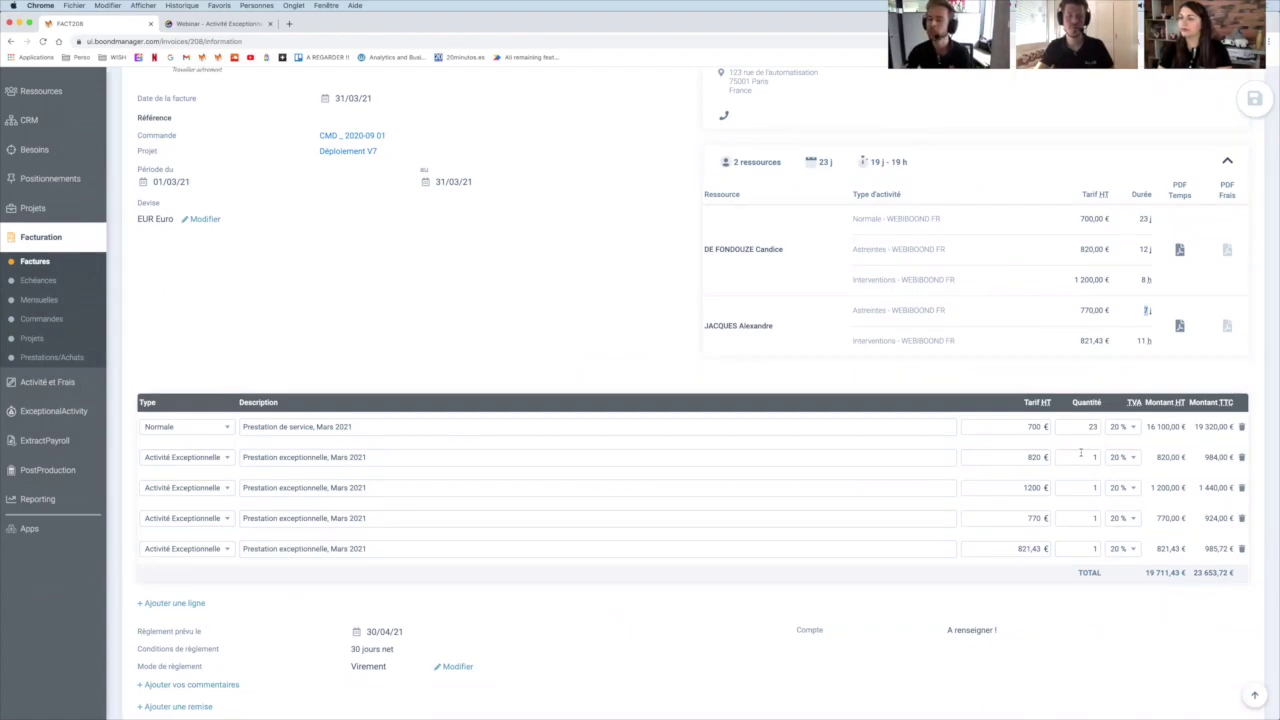
Try Calculés selon les règles définies with two Astreinte (jour de la semaine) lines on the 08/03/21 - 12/03/21 entry in ExceptionalActivity, and cancel
{"action": "left_click", "coordinate": [68, 416]}
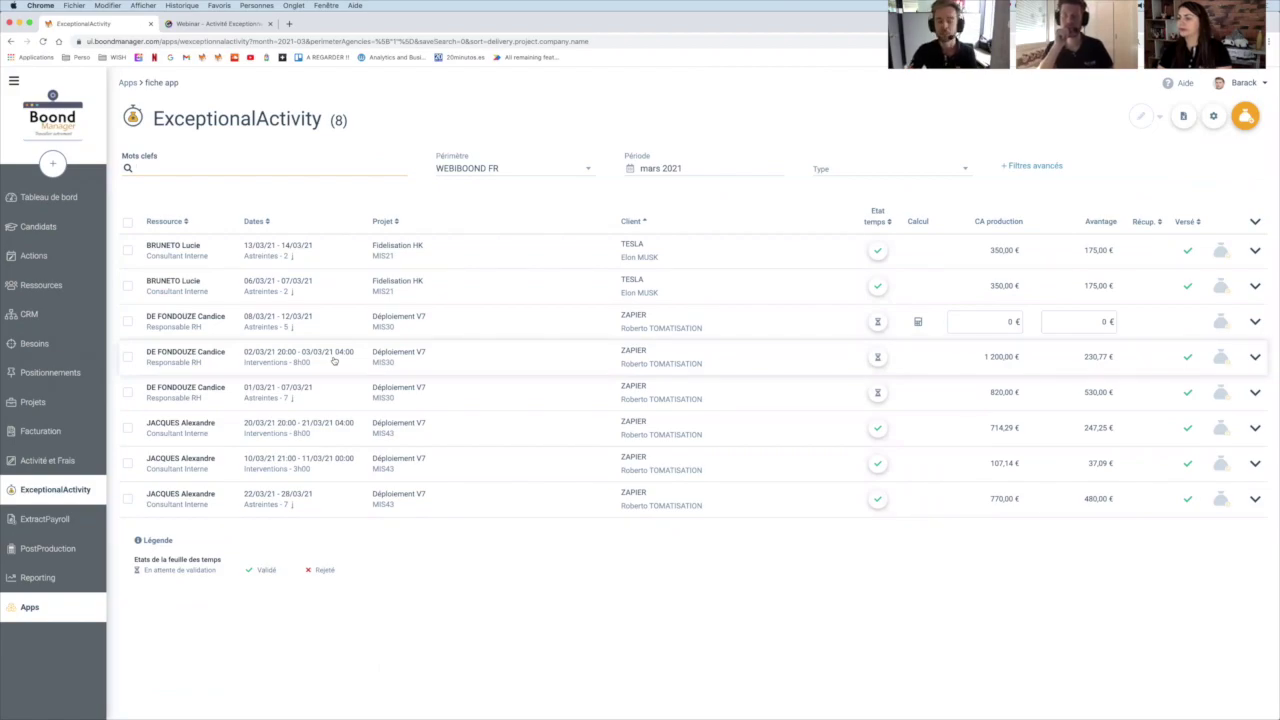
{"action": "left_click", "coordinate": [916, 324]}
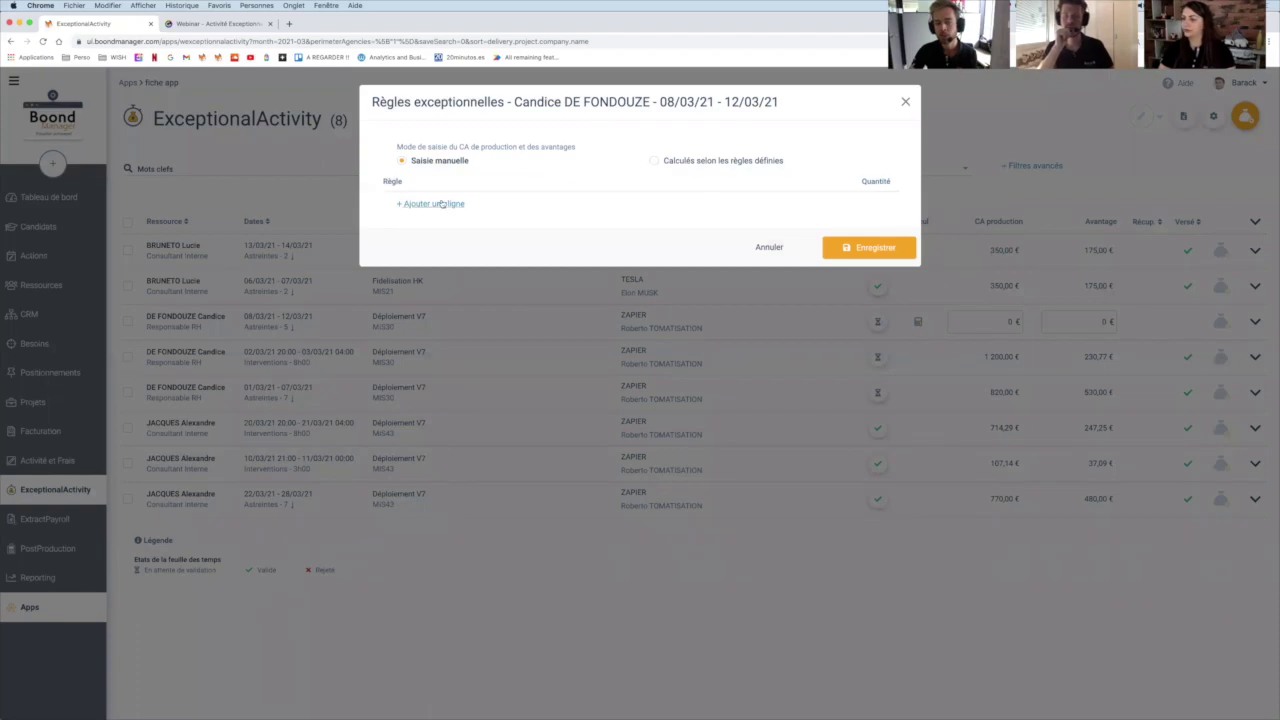
{"action": "left_click", "coordinate": [655, 160]}
{"action": "left_click", "coordinate": [458, 204]}
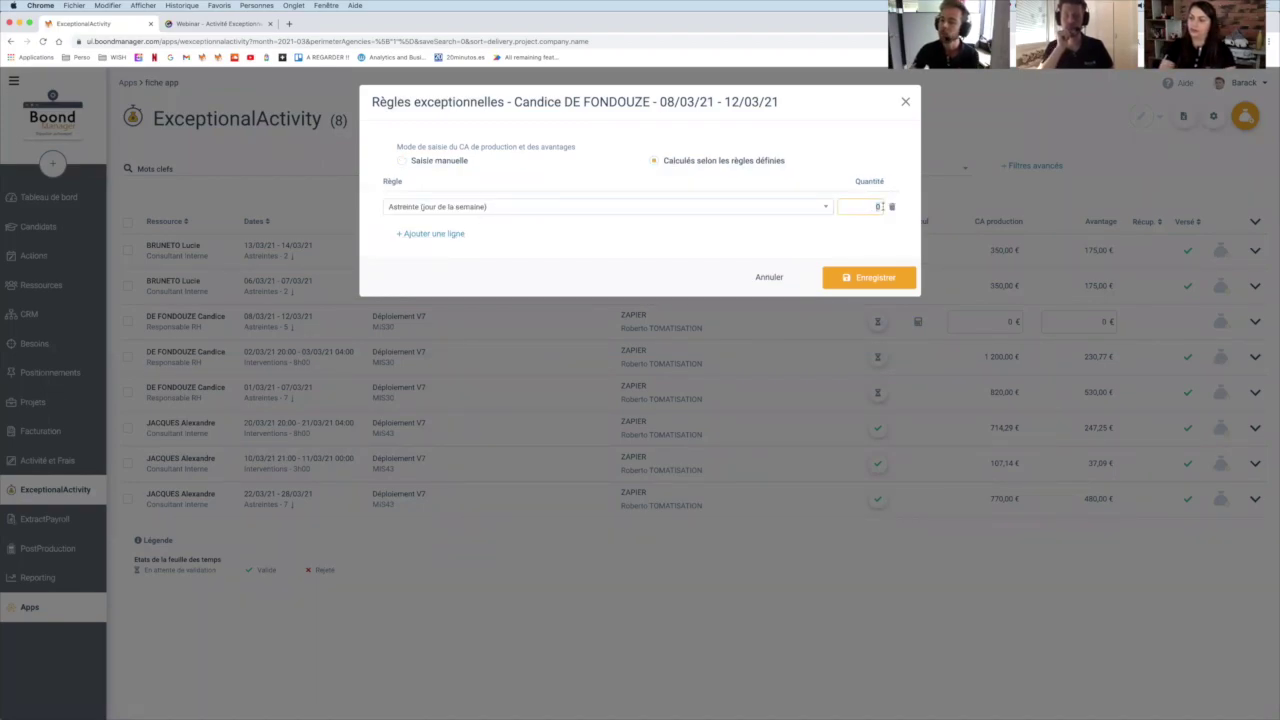
{"action": "left_click", "coordinate": [846, 208]}
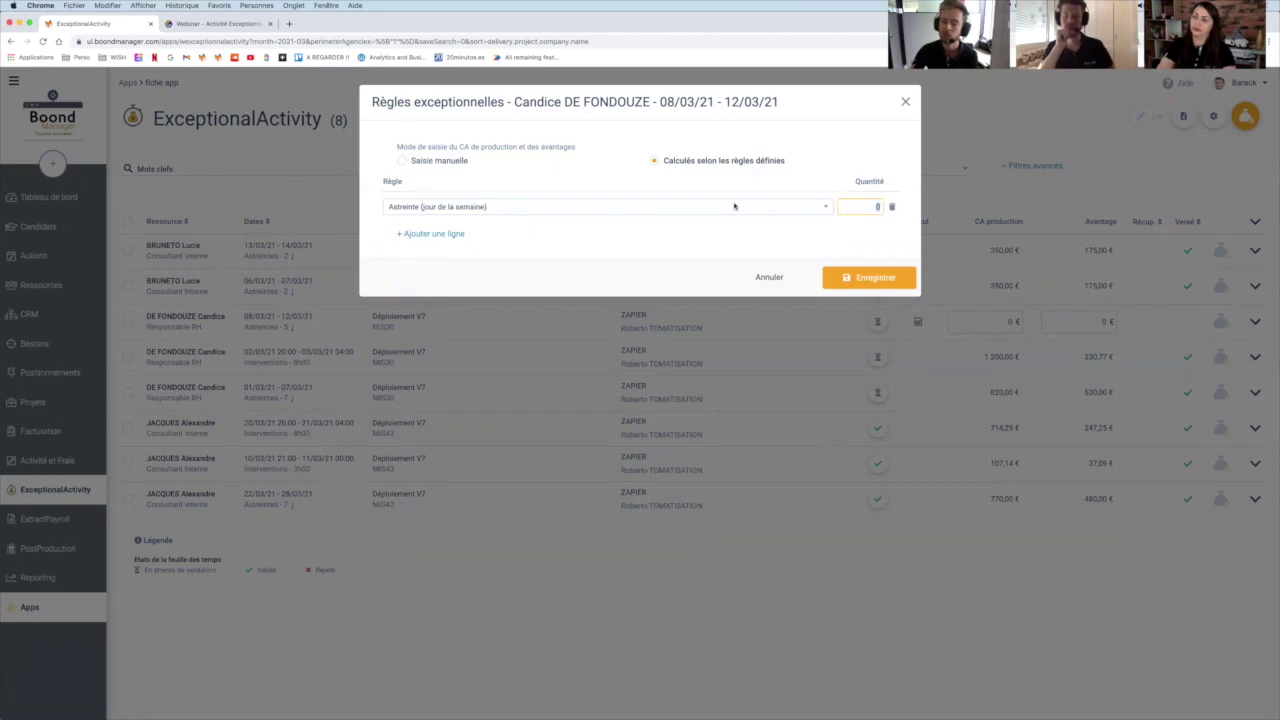
{"action": "left_click", "coordinate": [448, 235]}
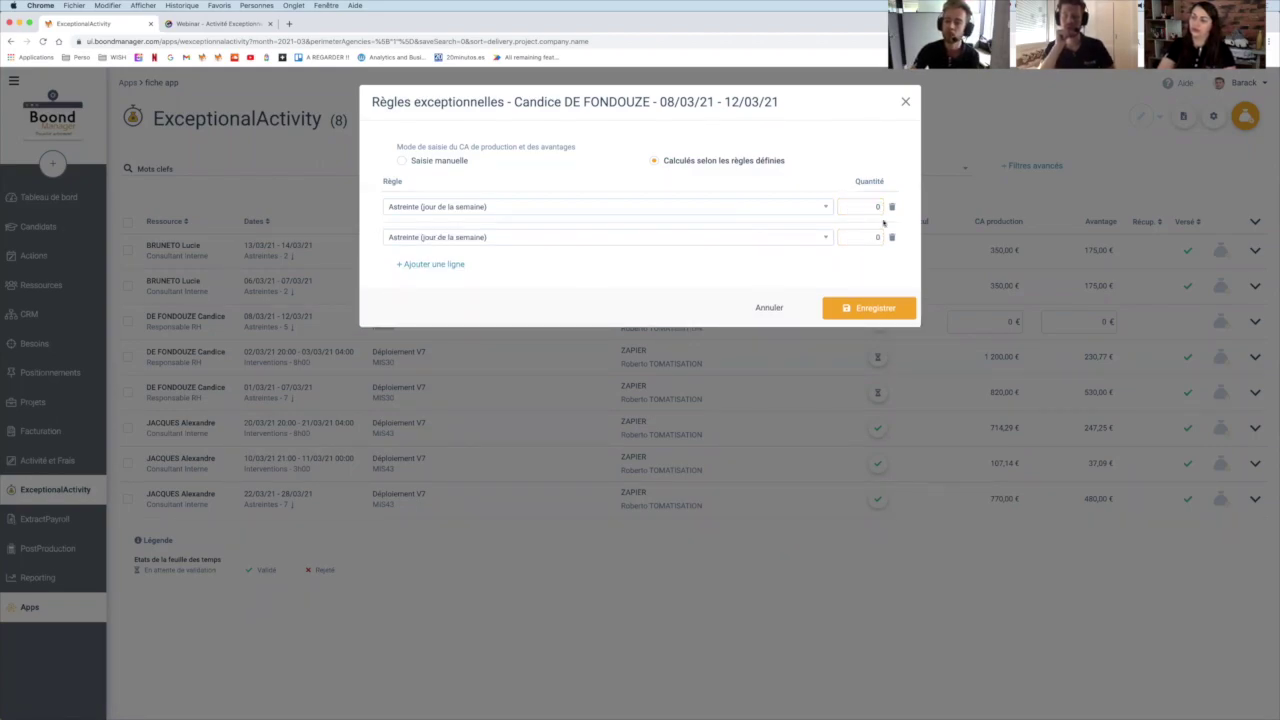
{"action": "left_click", "coordinate": [875, 239]}
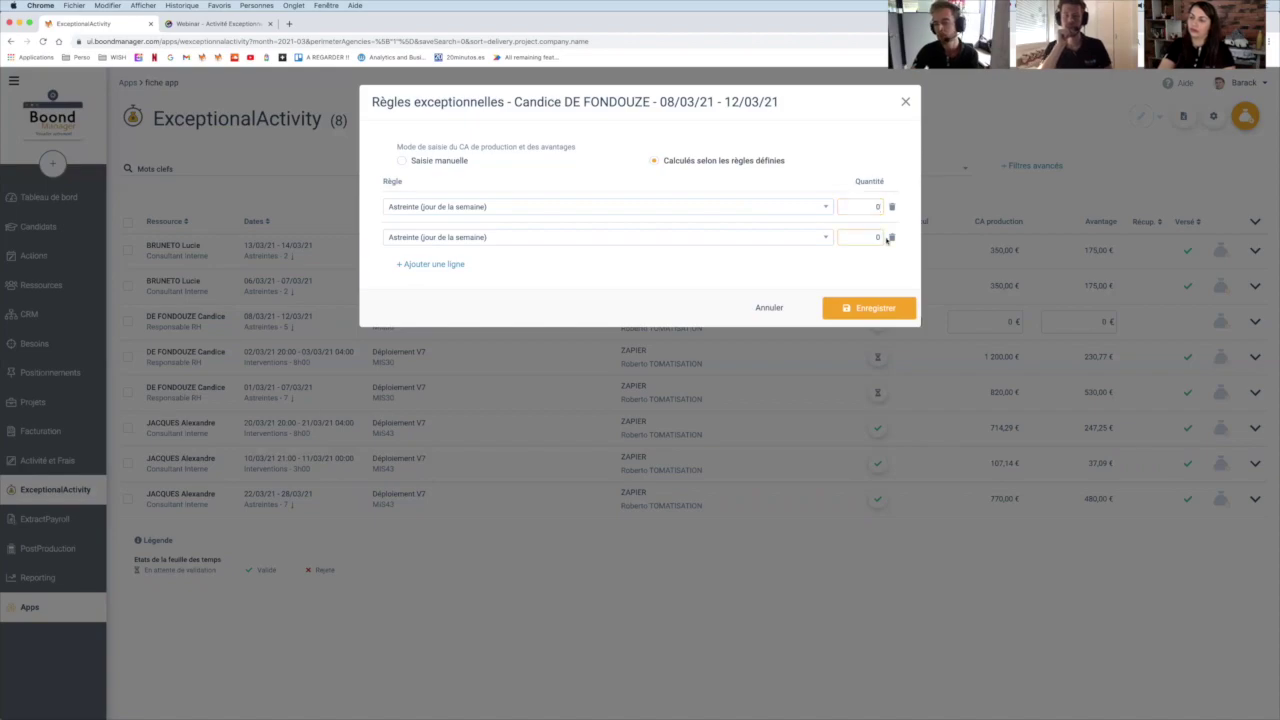
{"action": "left_click", "coordinate": [744, 310]}
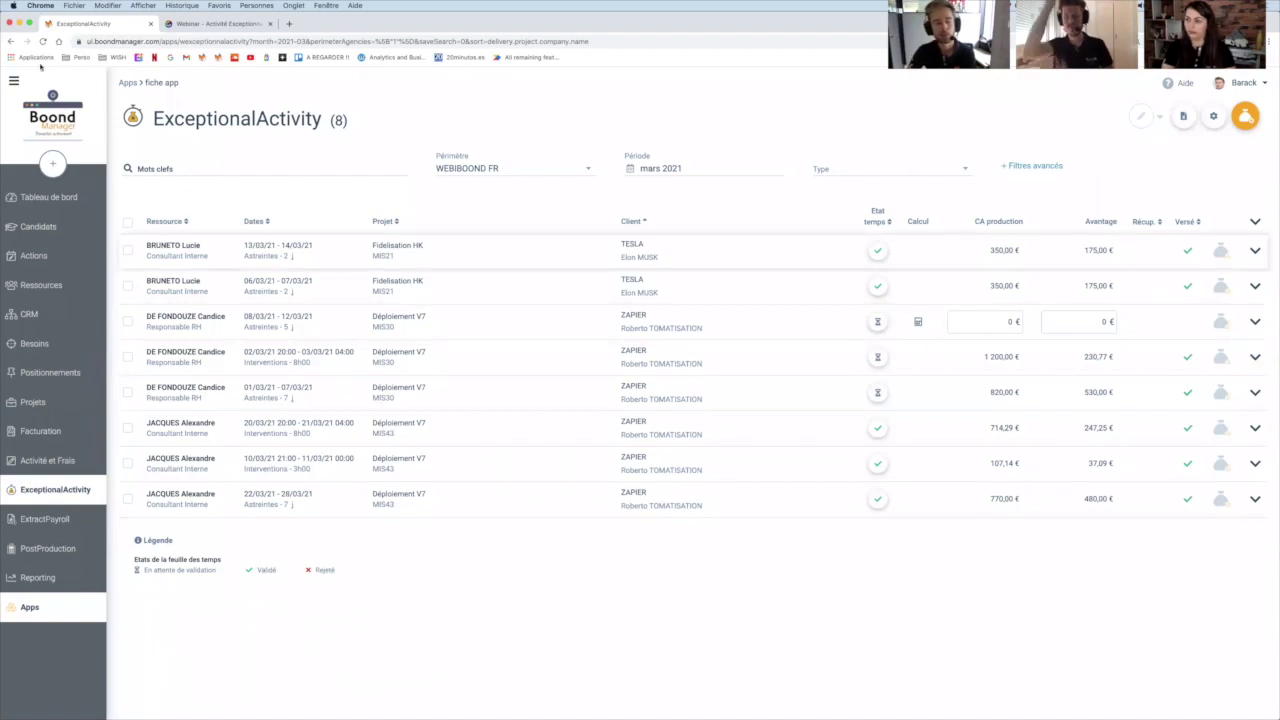
Reopen invoice FACT208 and compare its first Activité Exceptionnelle line with the Astreintes rate and duration in the resource summary
{"action": "right_click", "coordinate": [12, 42]}
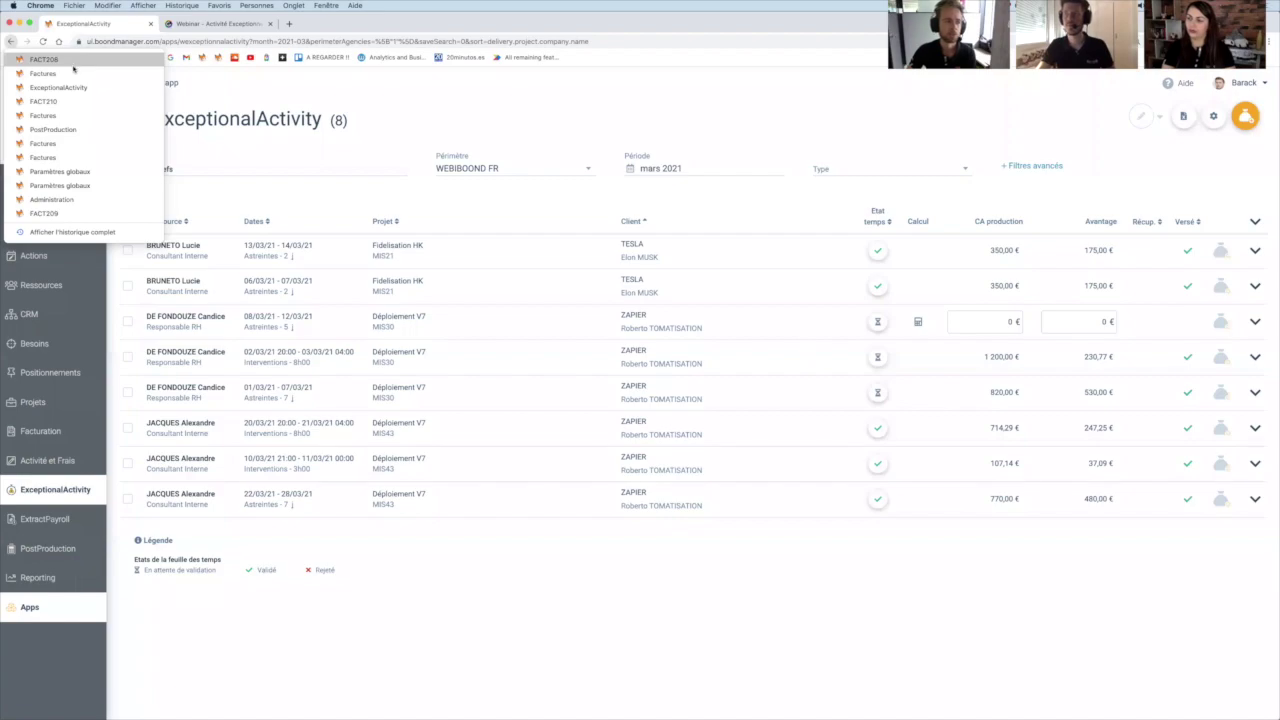
{"action": "left_click", "coordinate": [73, 65]}
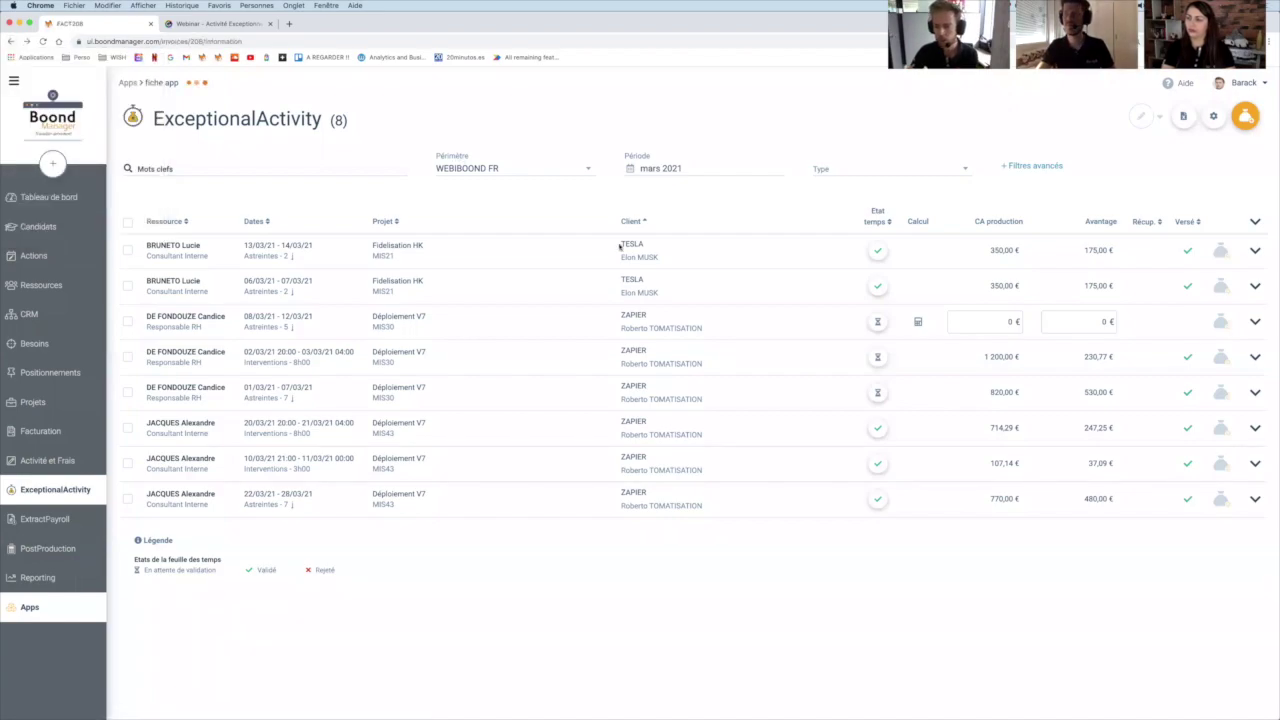
{"action": "scroll", "coordinate": [883, 434], "scroll_direction": "down", "scroll_amount": 3}
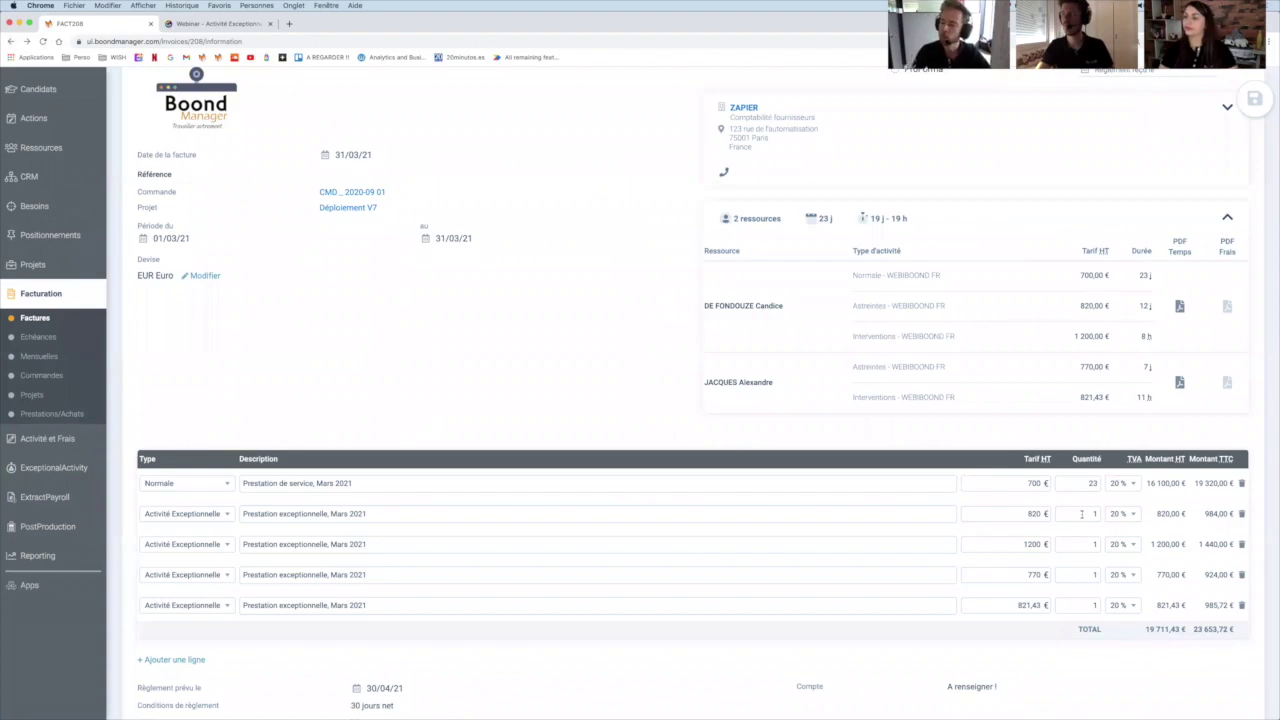
{"action": "left_click_drag", "start_coordinate": [1027, 514], "coordinate": [1051, 514]}
{"action": "left_click", "coordinate": [1081, 514]}
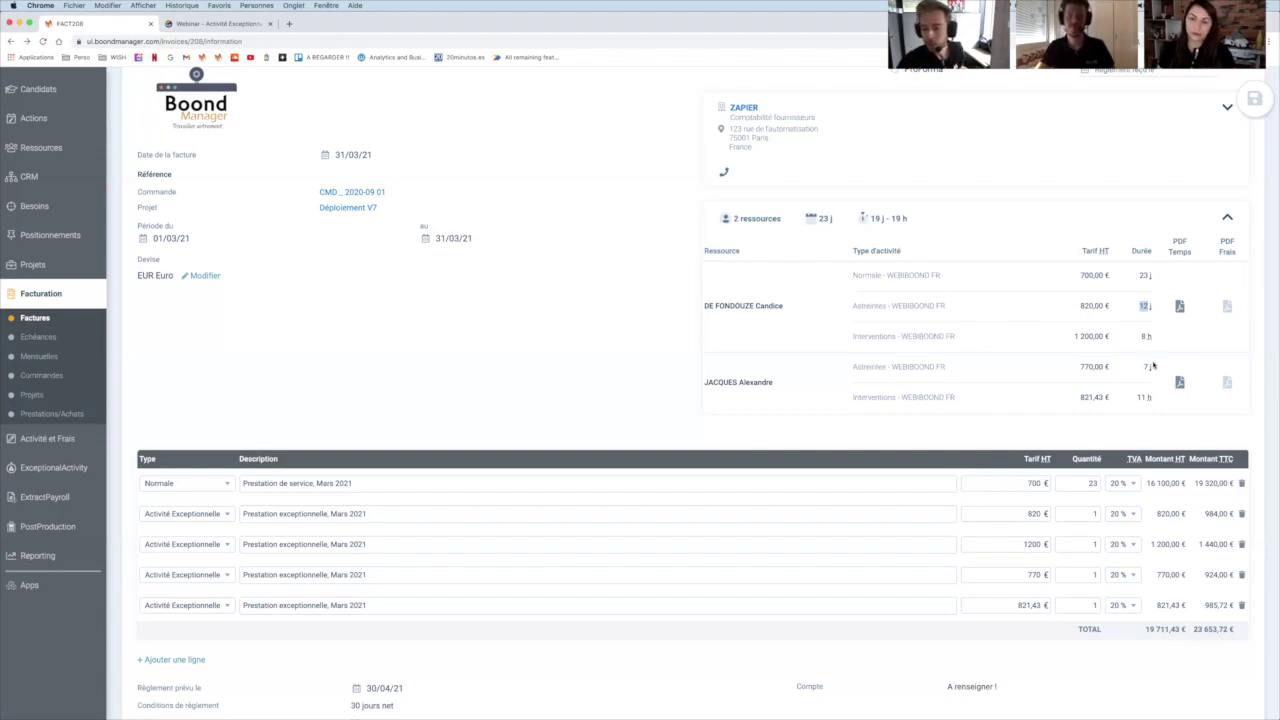
{"action": "left_click_drag", "start_coordinate": [1080, 306], "coordinate": [1089, 306]}
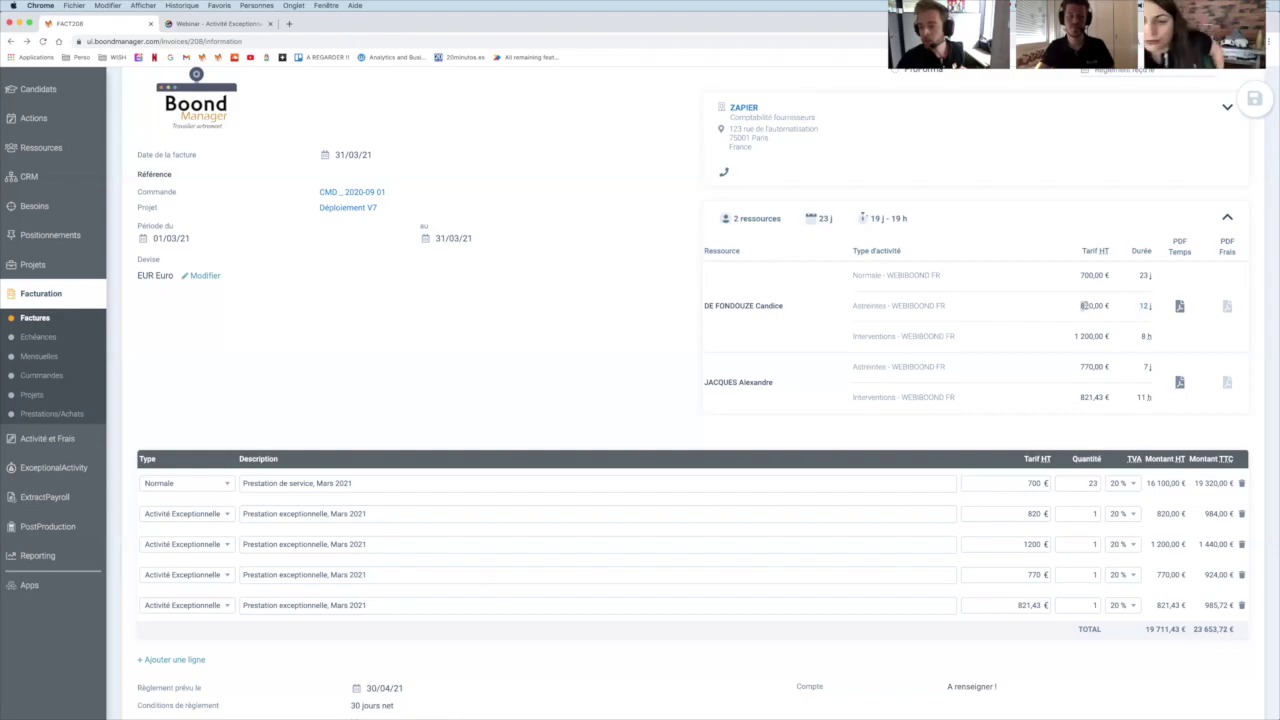
{"action": "double_click", "coordinate": [1034, 514]}
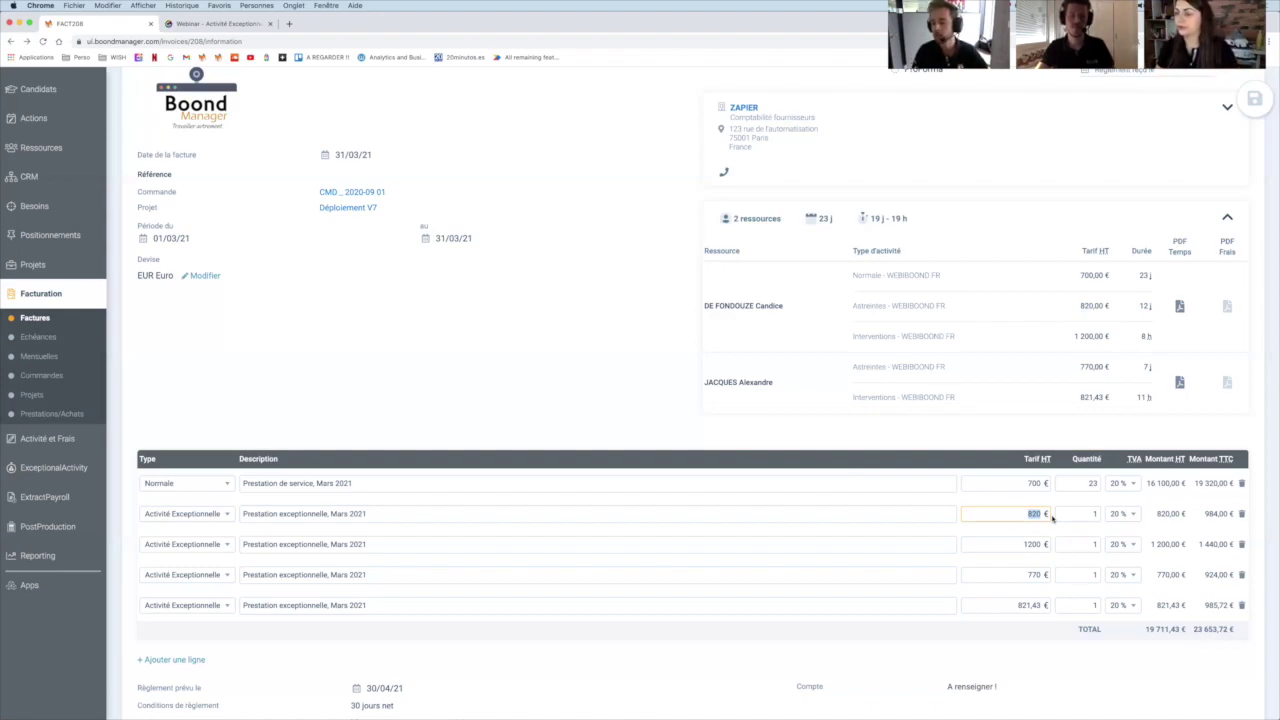
Examine the CA production of the 08/03/21 - 12/03/21 Astreintes entry in ExceptionalActivity, and open PostProduction
{"action": "left_click", "coordinate": [60, 467]}
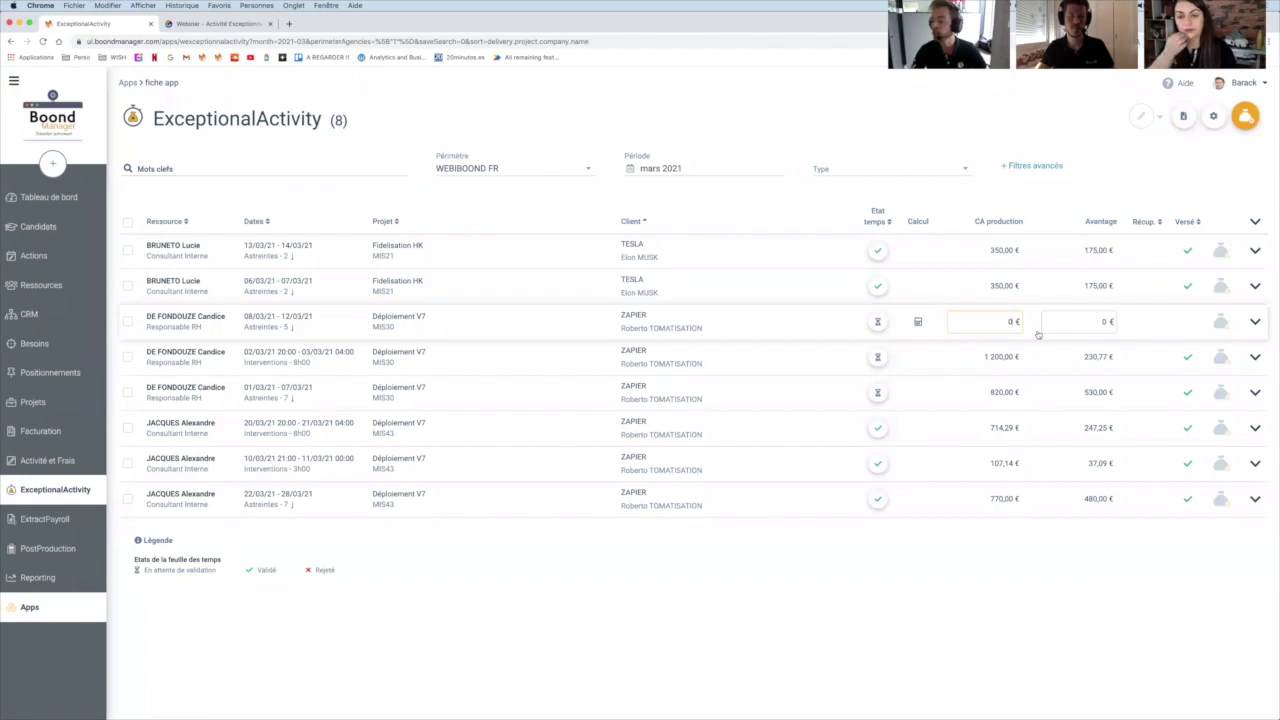
{"action": "left_click", "coordinate": [990, 322]}
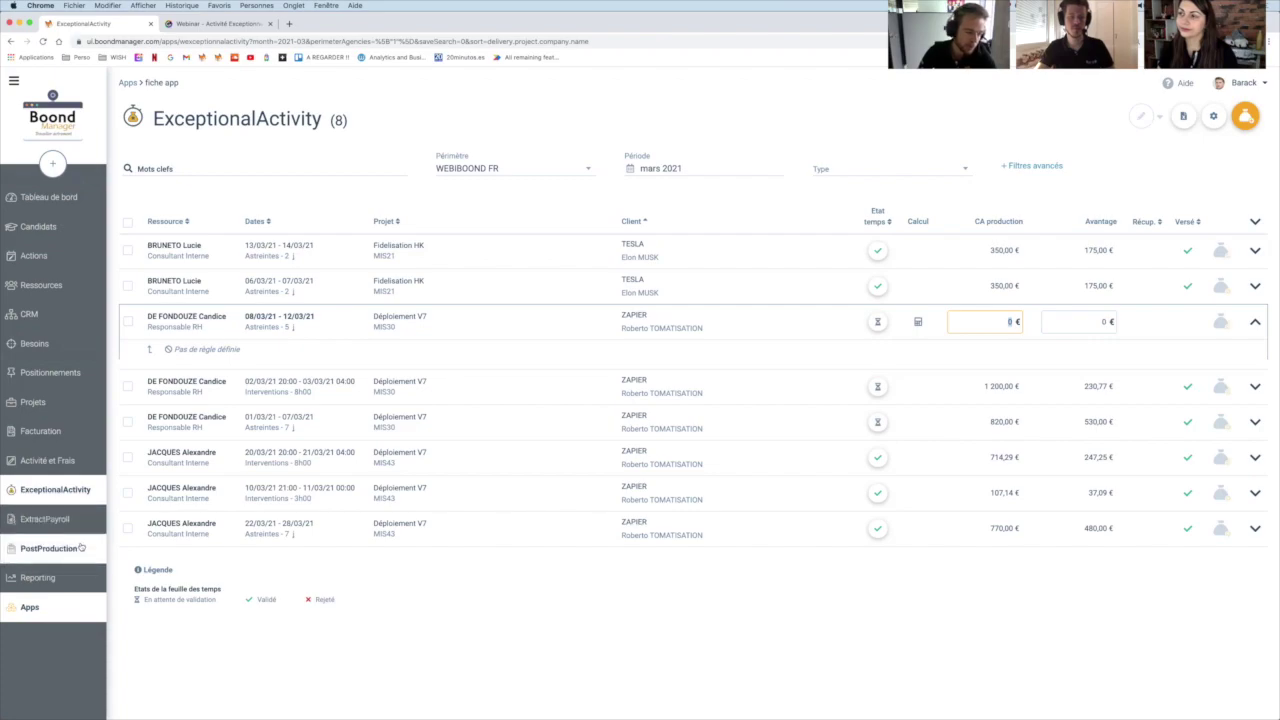
{"action": "left_click", "coordinate": [48, 548]}
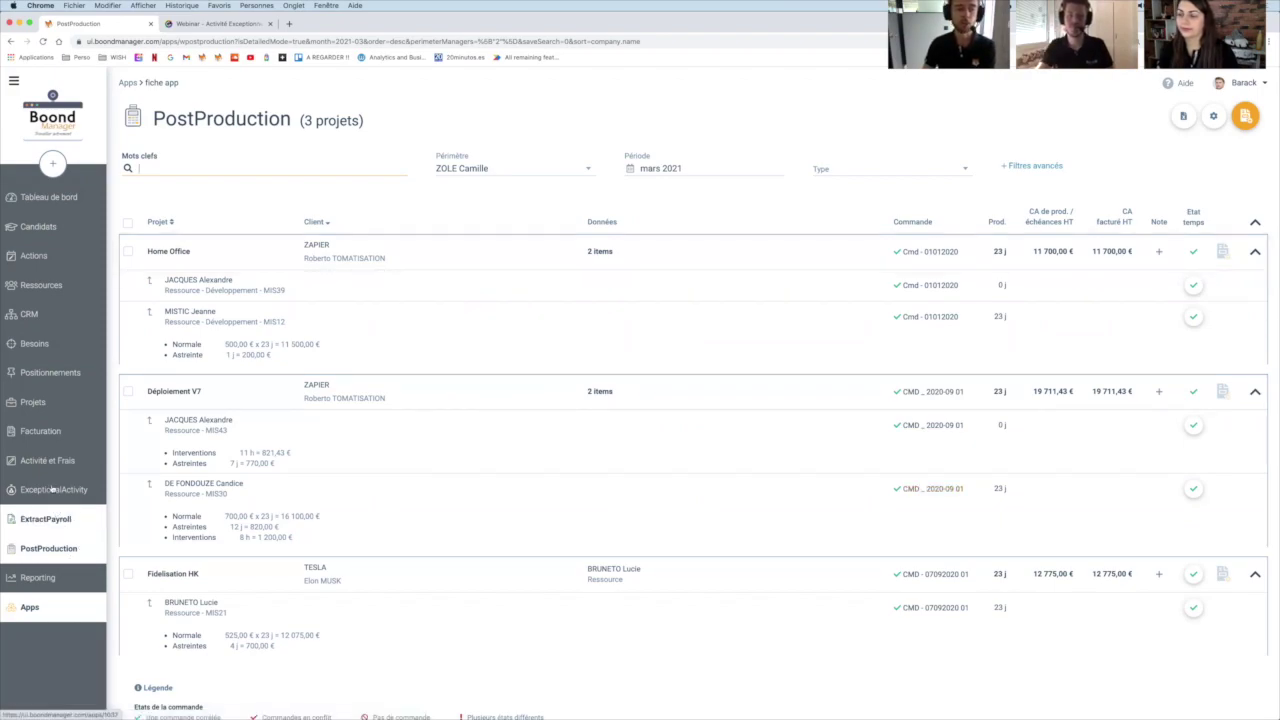
Open the Fidelisation HK proforma invoice dated 31/03/21 and remove its Normale line for Prestation de service, Mars 2021
{"action": "left_click", "coordinate": [43, 434]}
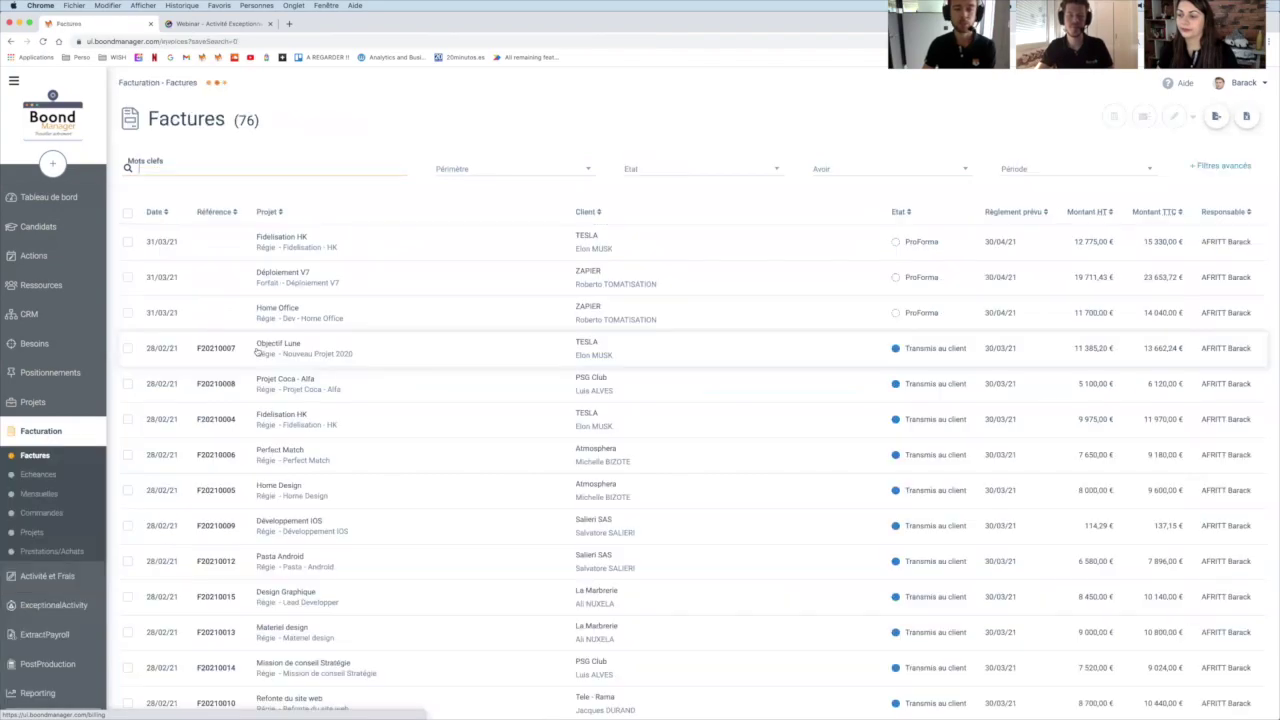
{"action": "left_click", "coordinate": [383, 241]}
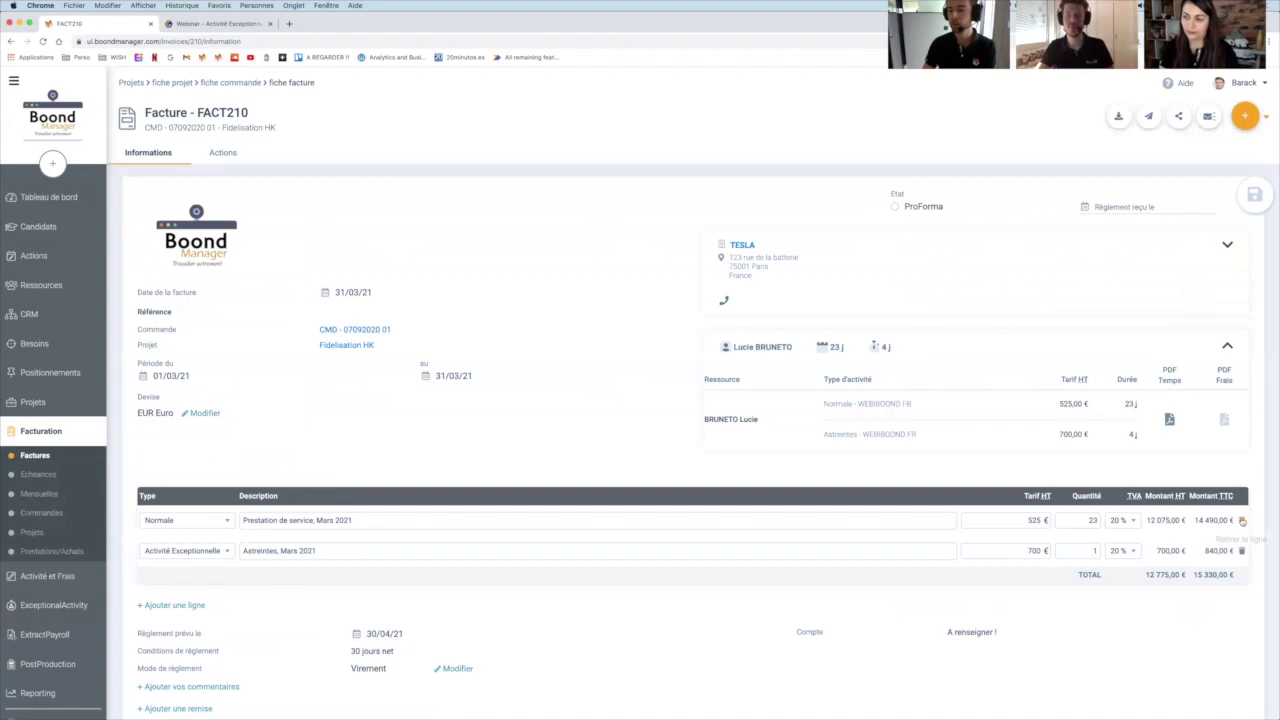
{"action": "left_click", "coordinate": [1241, 520]}
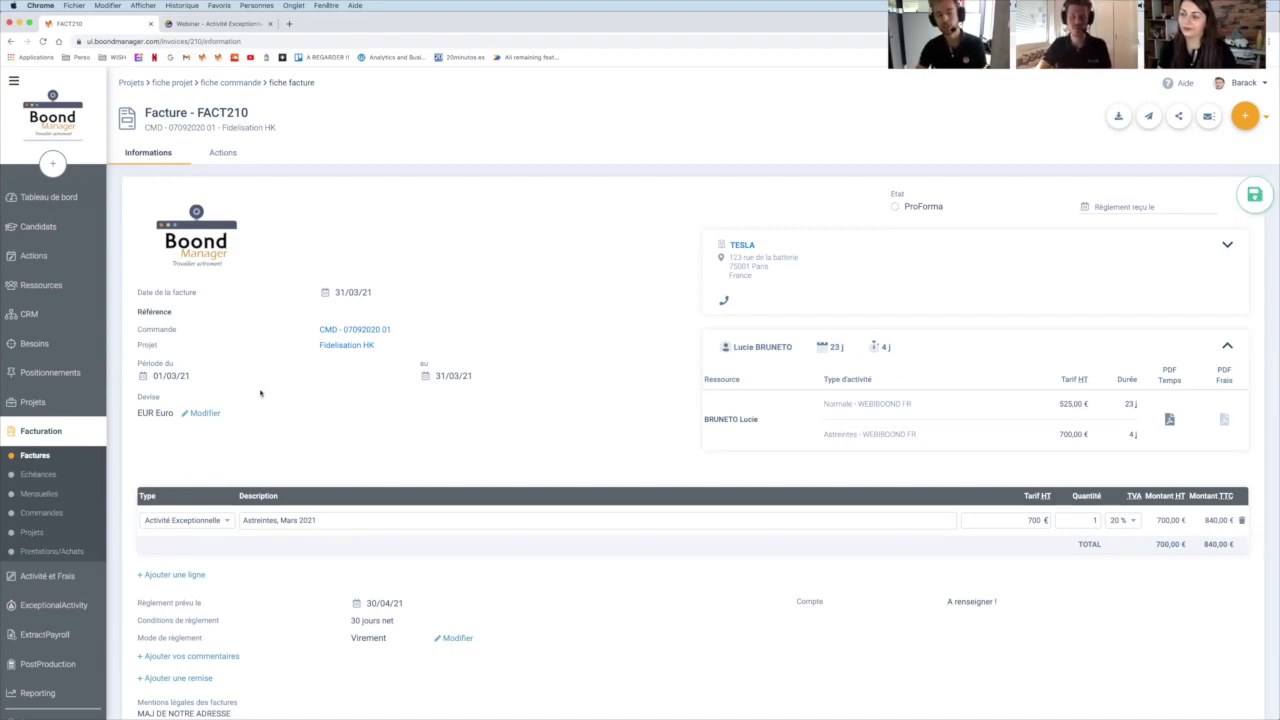
Leave the invoice for its project Fidelisation HK and open the project's prestation MIS21
{"action": "left_click", "coordinate": [348, 345]}
{"action": "left_click", "coordinate": [659, 258]}
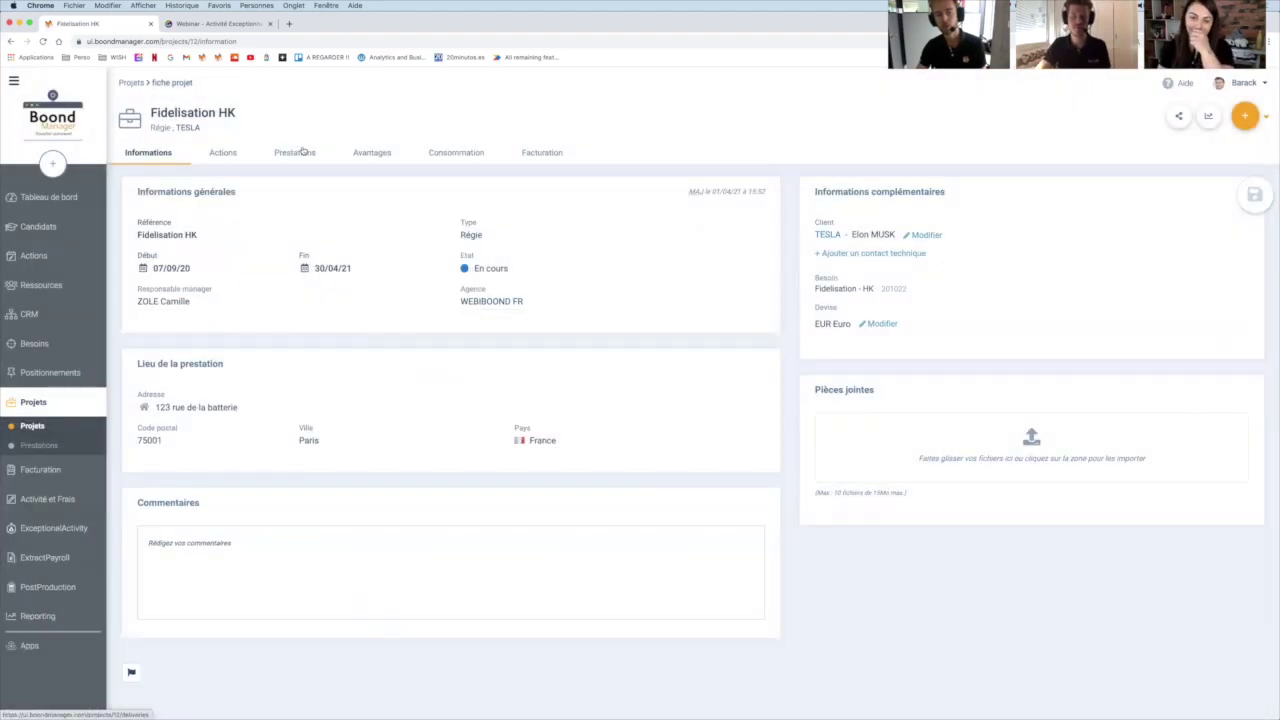
{"action": "left_click", "coordinate": [303, 152]}
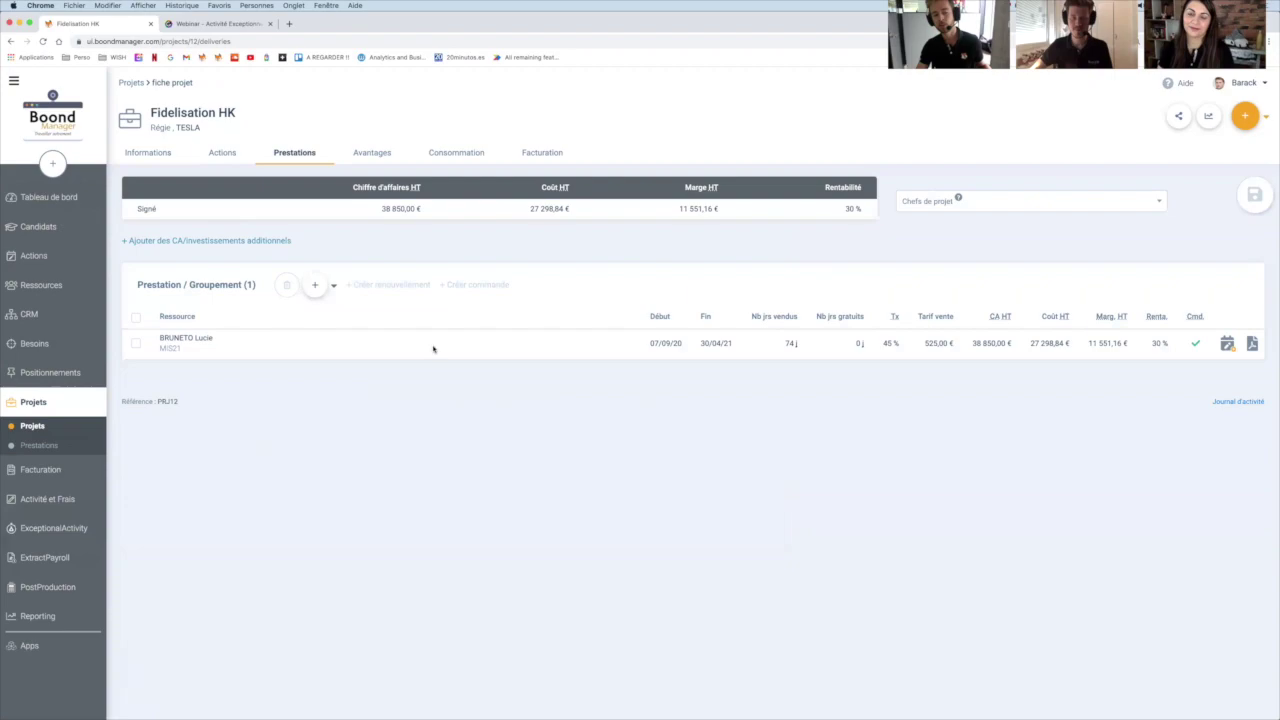
{"action": "left_click", "coordinate": [346, 351]}
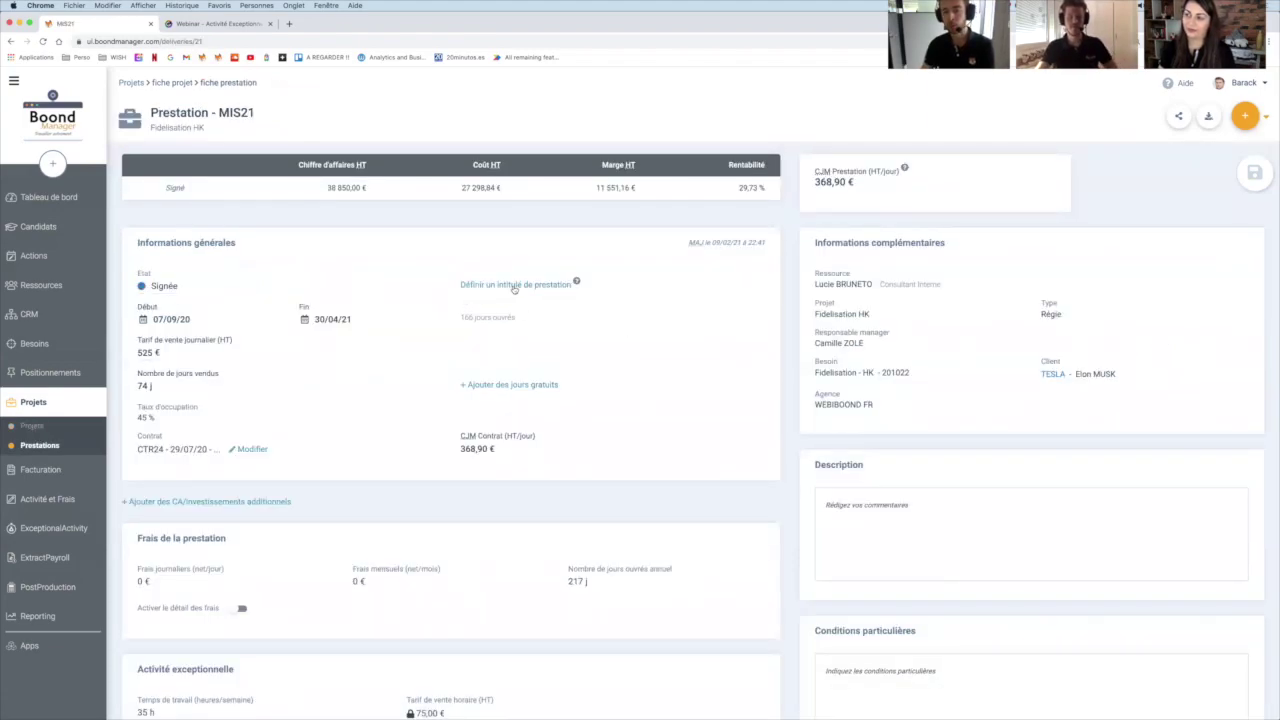
Try the title "ACTIVITE EXC" on prestation MIS21, clear it again and return to project Fidelisation HK
{"action": "left_click", "coordinate": [512, 287]}
{"action": "left_click", "coordinate": [494, 287]}
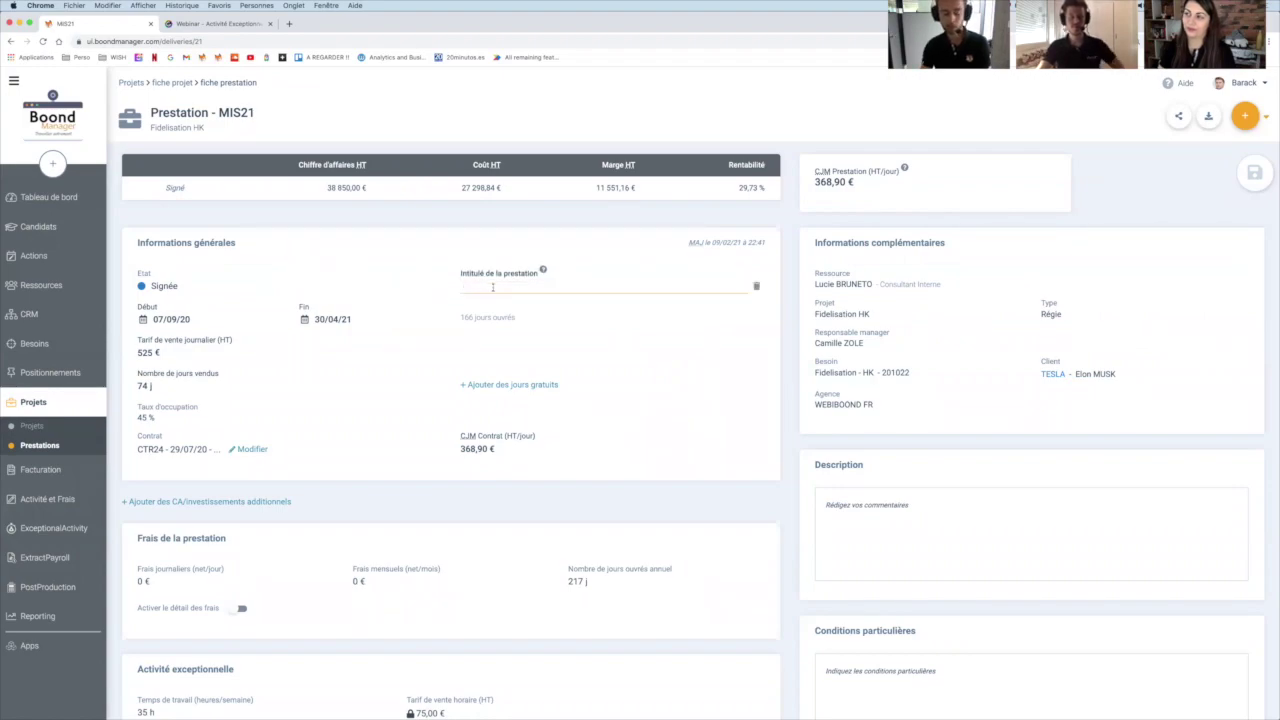
{"action": "type", "text": "ACTIV"}
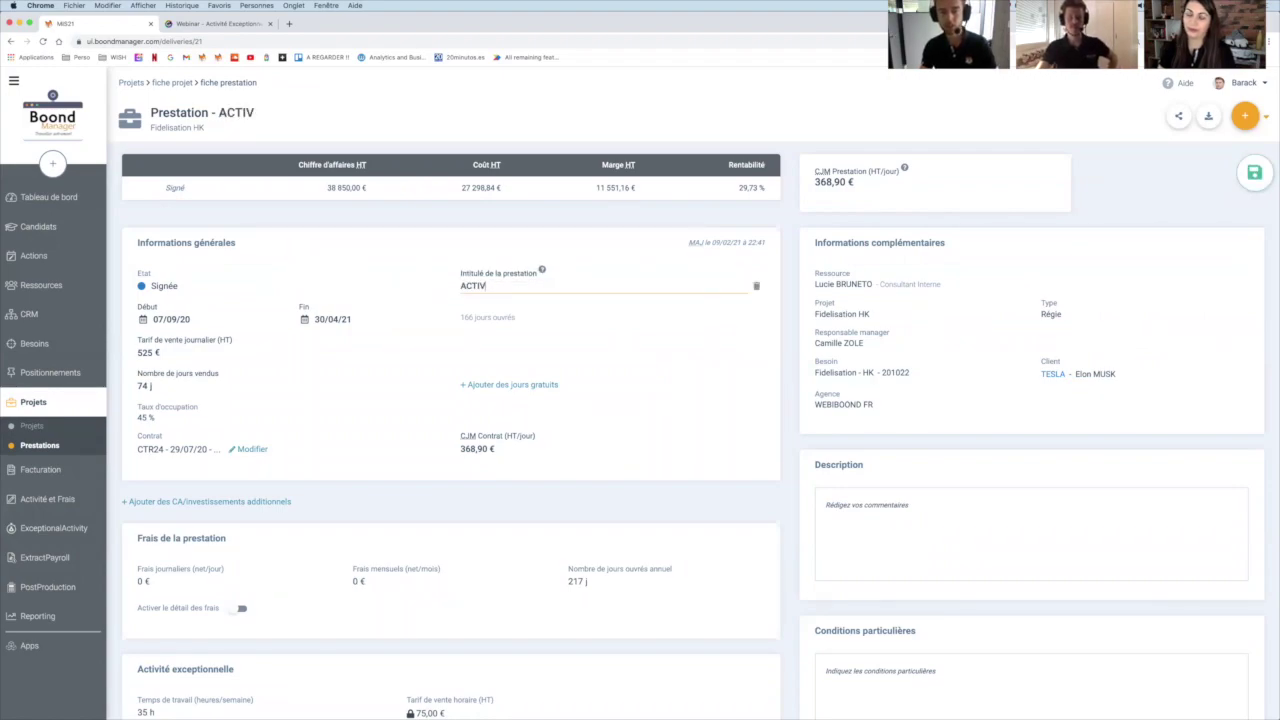
{"action": "type", "text": "ITE EXC"}
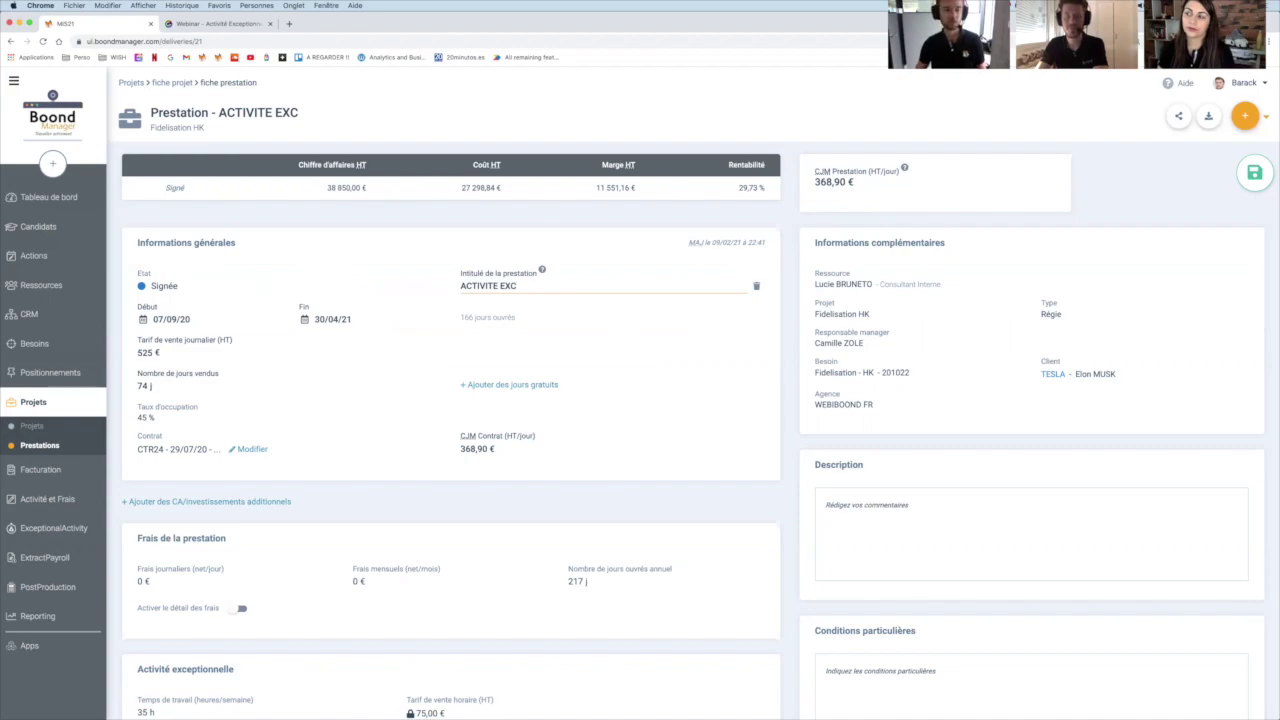
{"action": "triple_click", "coordinate": [523, 290]}
{"action": "key", "text": "BackSpace"}
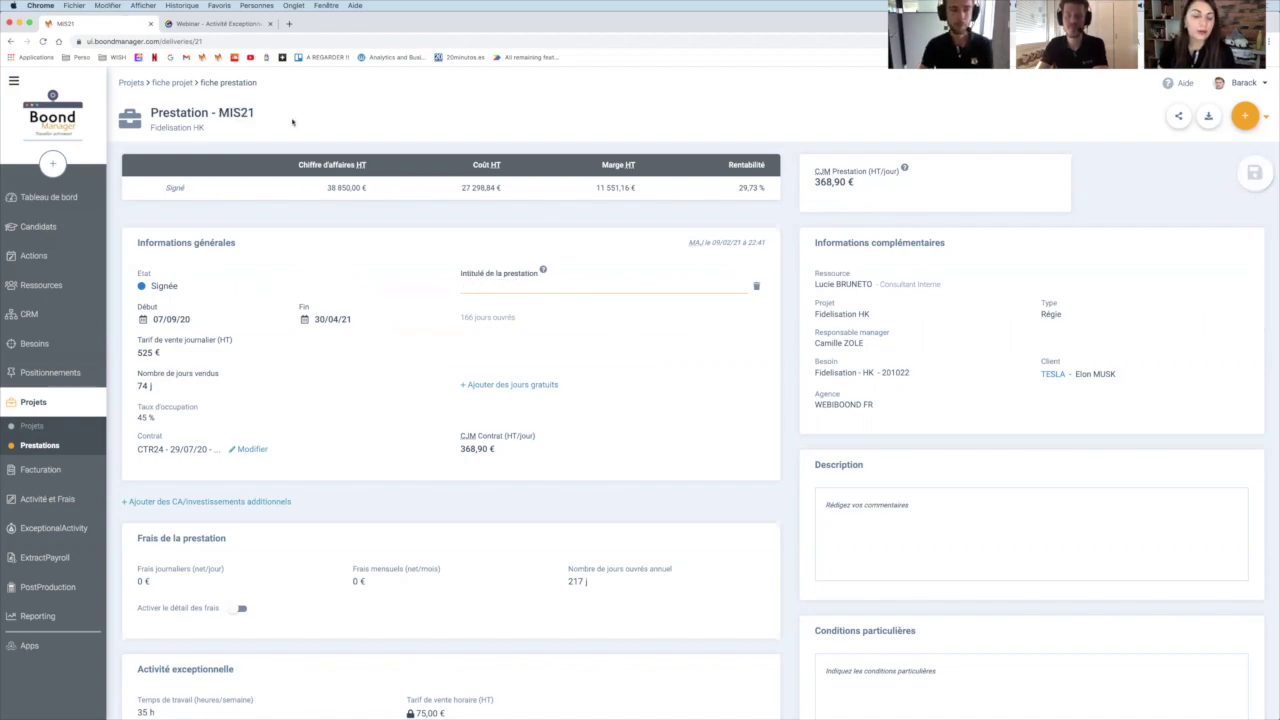
{"action": "left_click", "coordinate": [172, 83]}
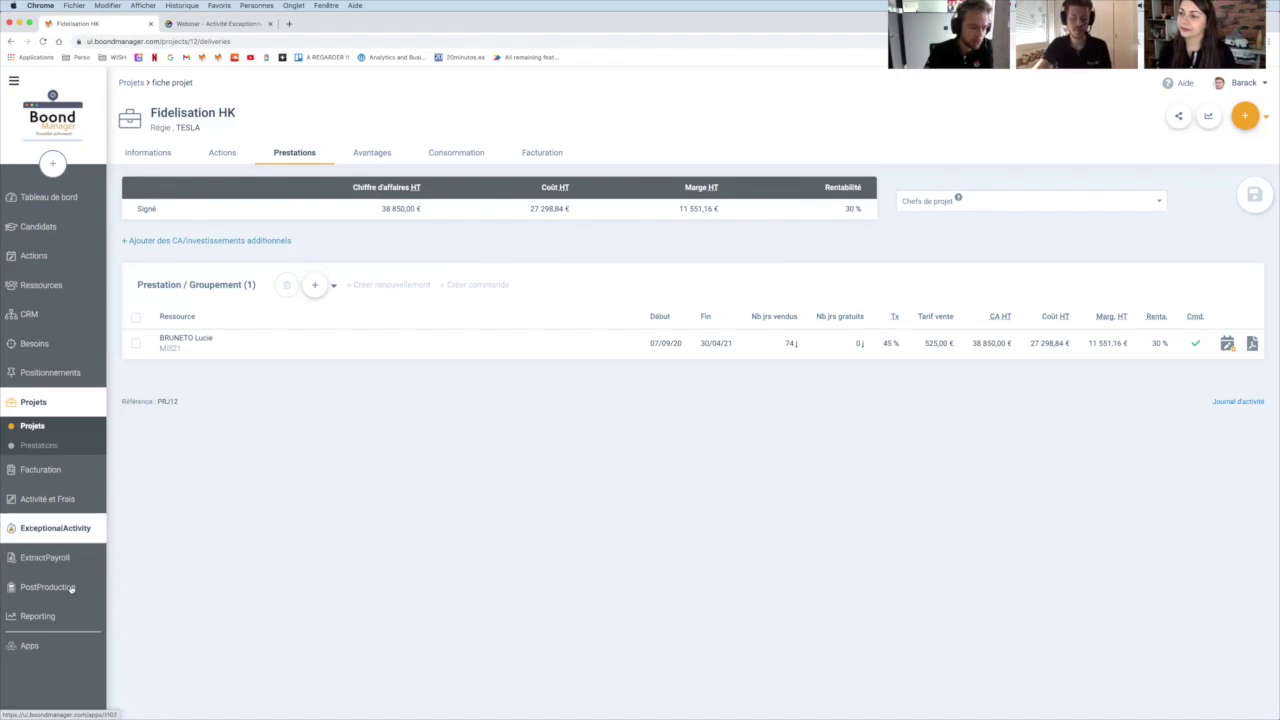
Open ExceptionalActivity, and switch to the Genially webinar presentation to show its Questions / Réponses slide
{"action": "left_click", "coordinate": [55, 528]}
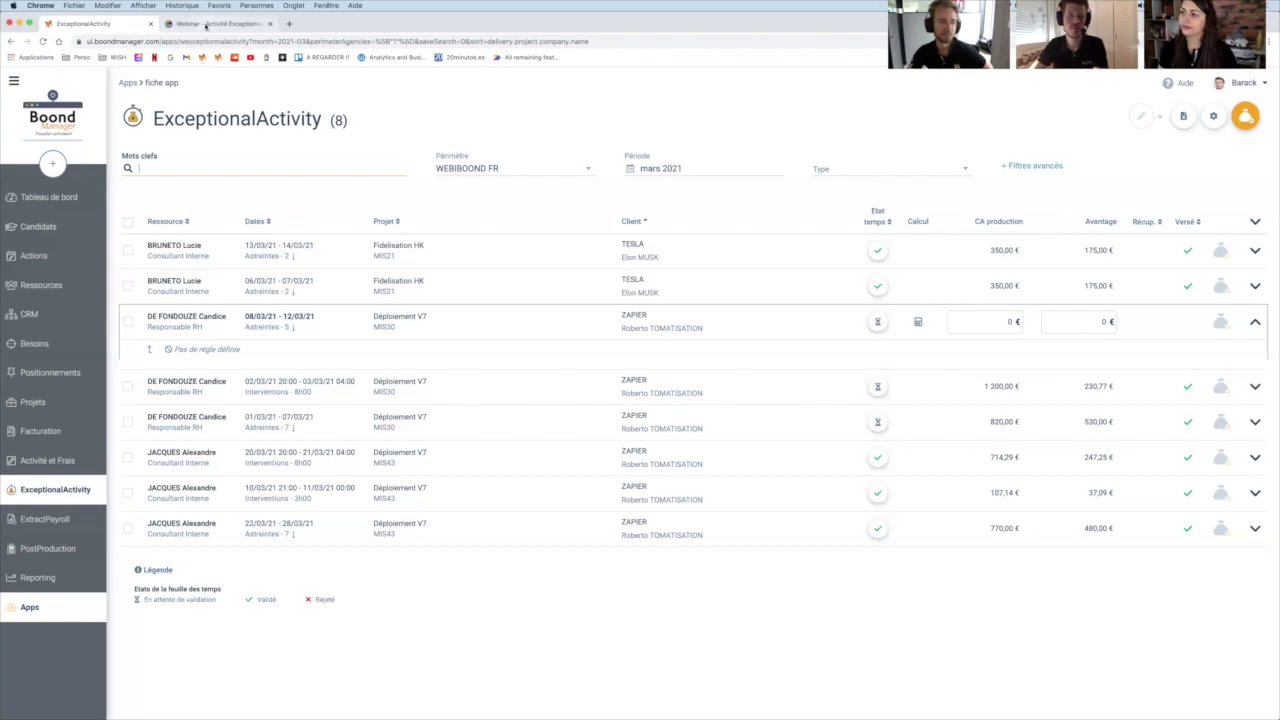
{"action": "left_click", "coordinate": [206, 25]}
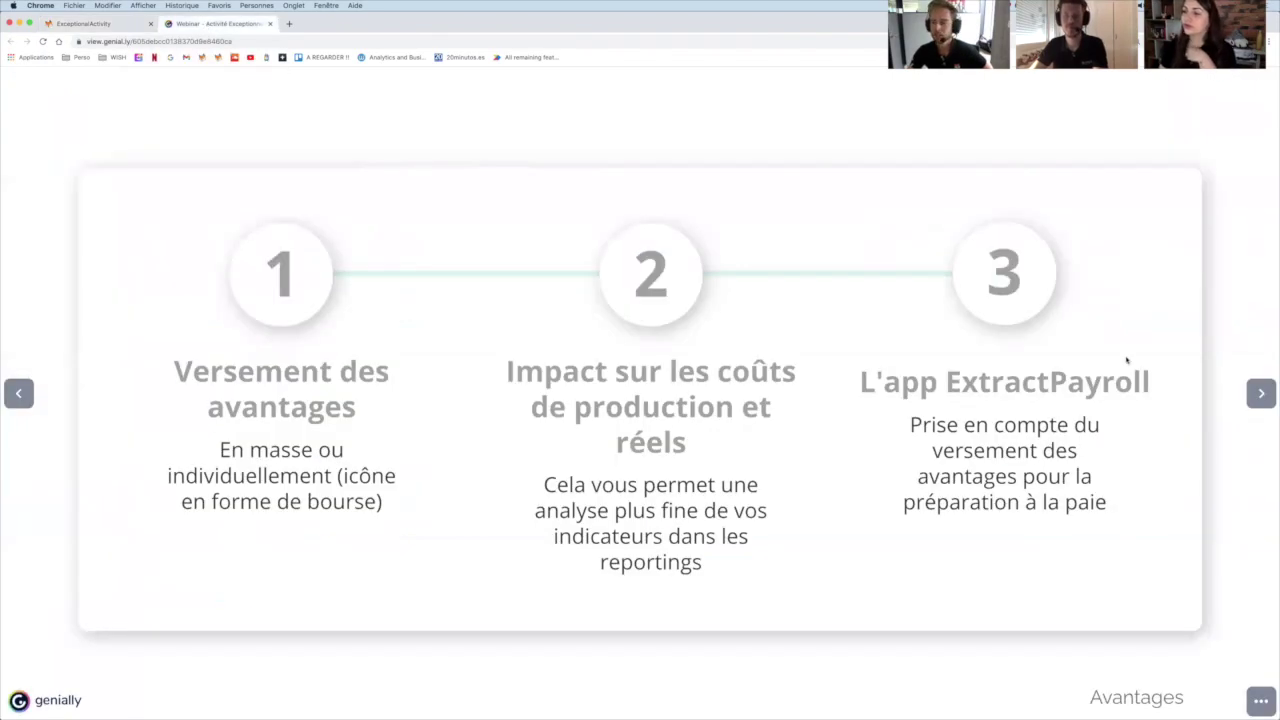
{"action": "left_click", "coordinate": [1261, 396]}
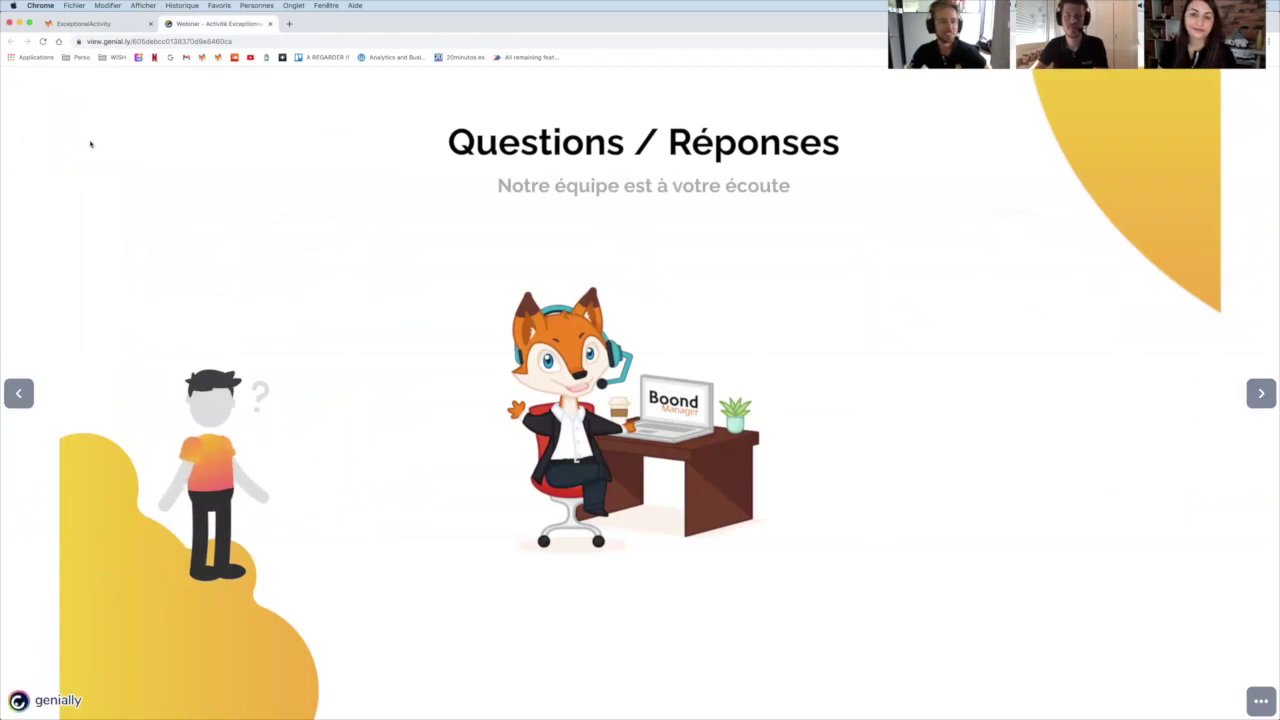
Back in ExceptionalActivity, collapse the 08/03/21 - 12/03/21 Astreintes entry and browse the Activité & Frais and Recrutement / RH help topics
{"action": "left_click", "coordinate": [96, 24]}
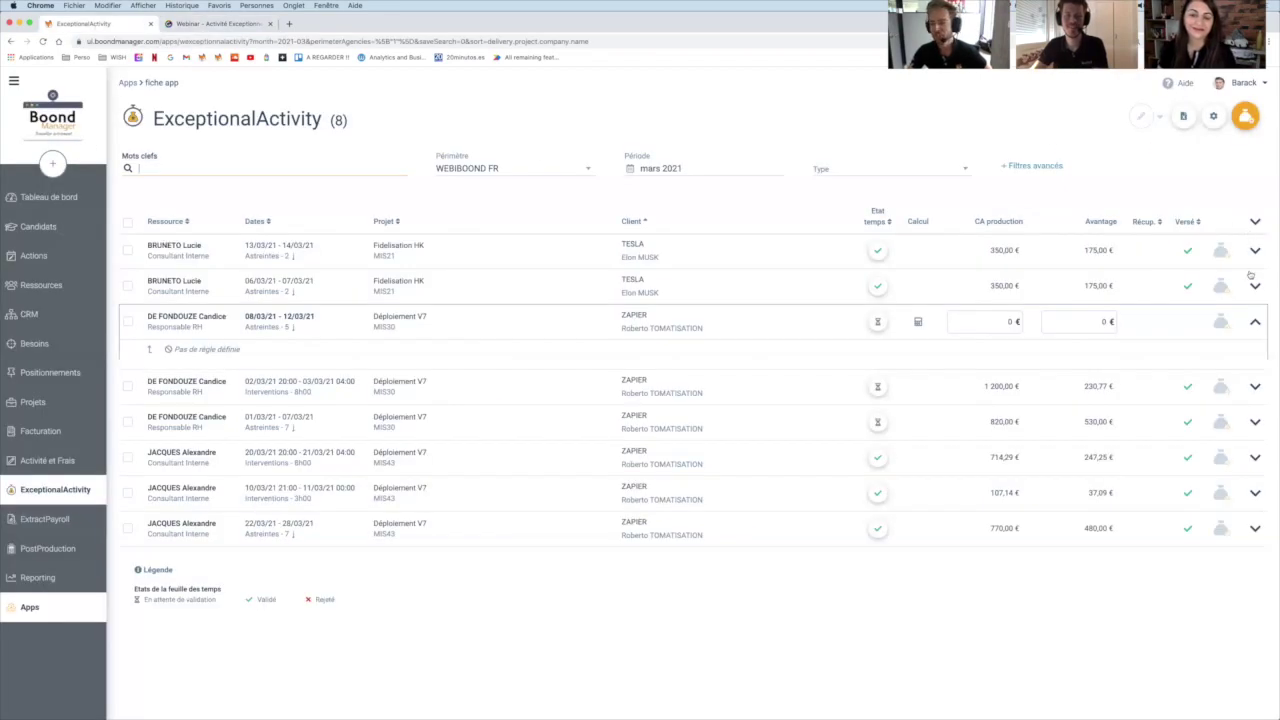
{"action": "left_click", "coordinate": [1251, 323]}
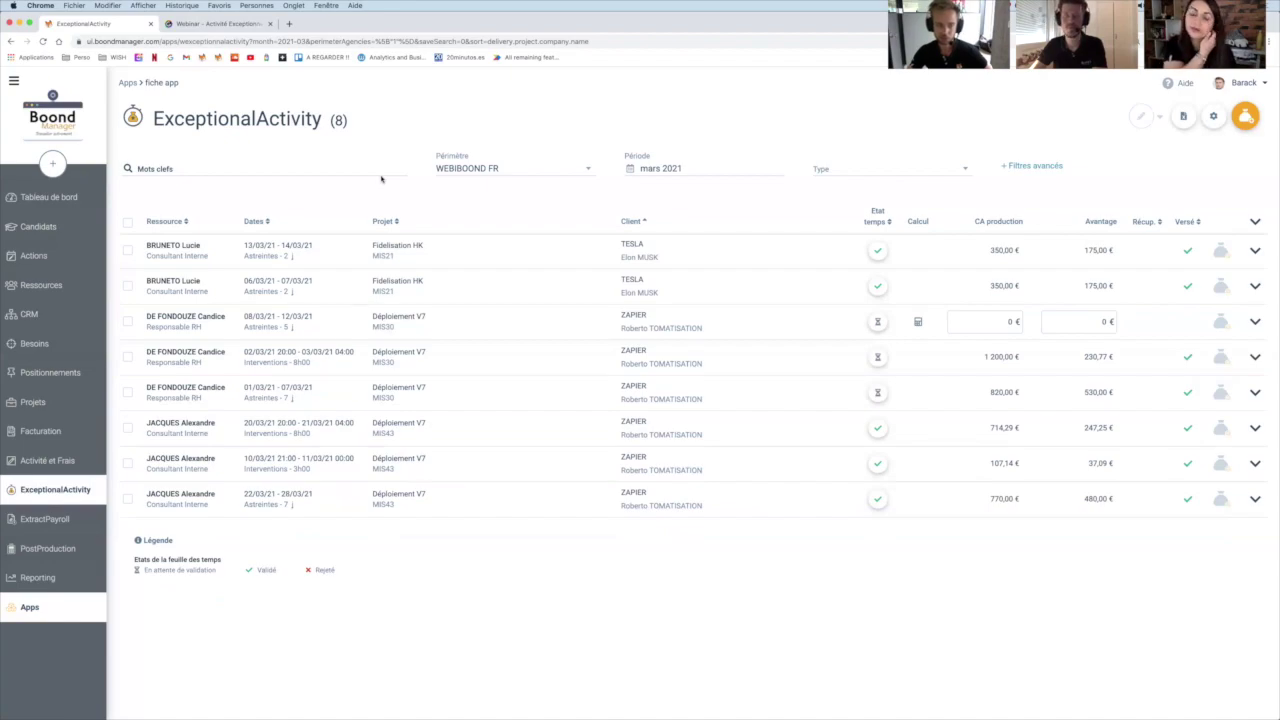
{"action": "left_click", "coordinate": [1179, 85]}
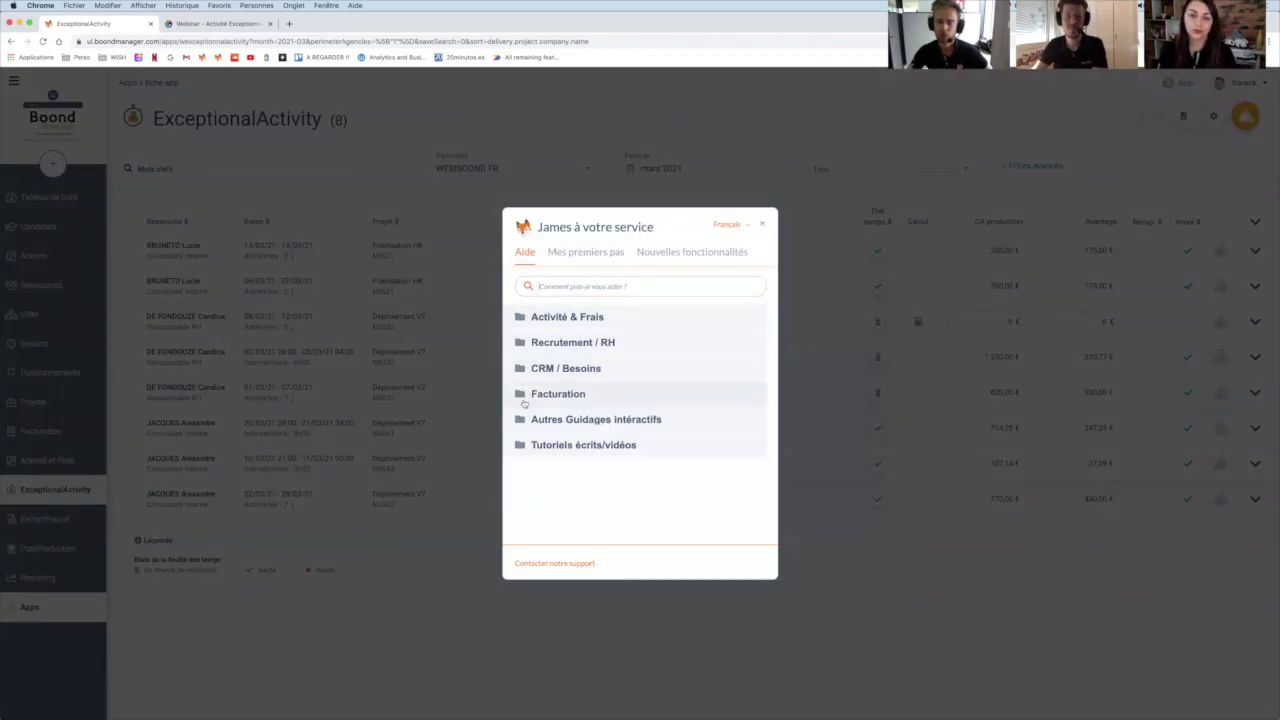
{"action": "left_click", "coordinate": [520, 318]}
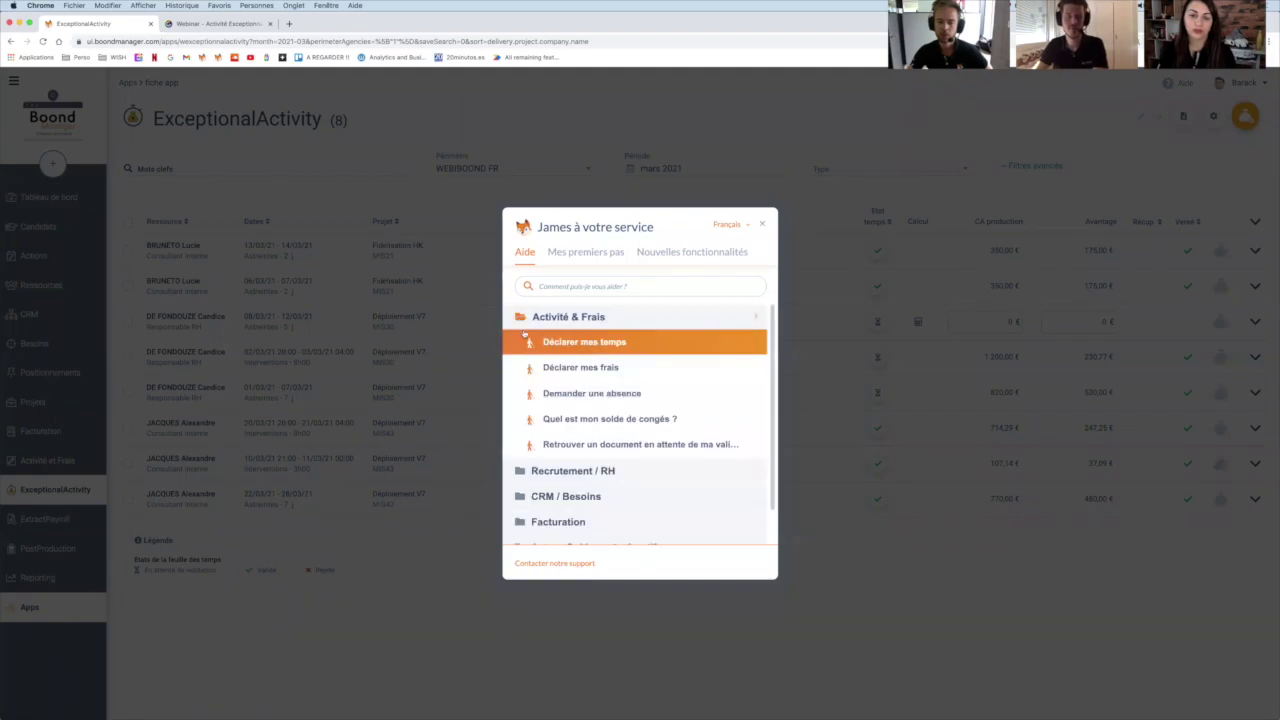
{"action": "left_click", "coordinate": [518, 318]}
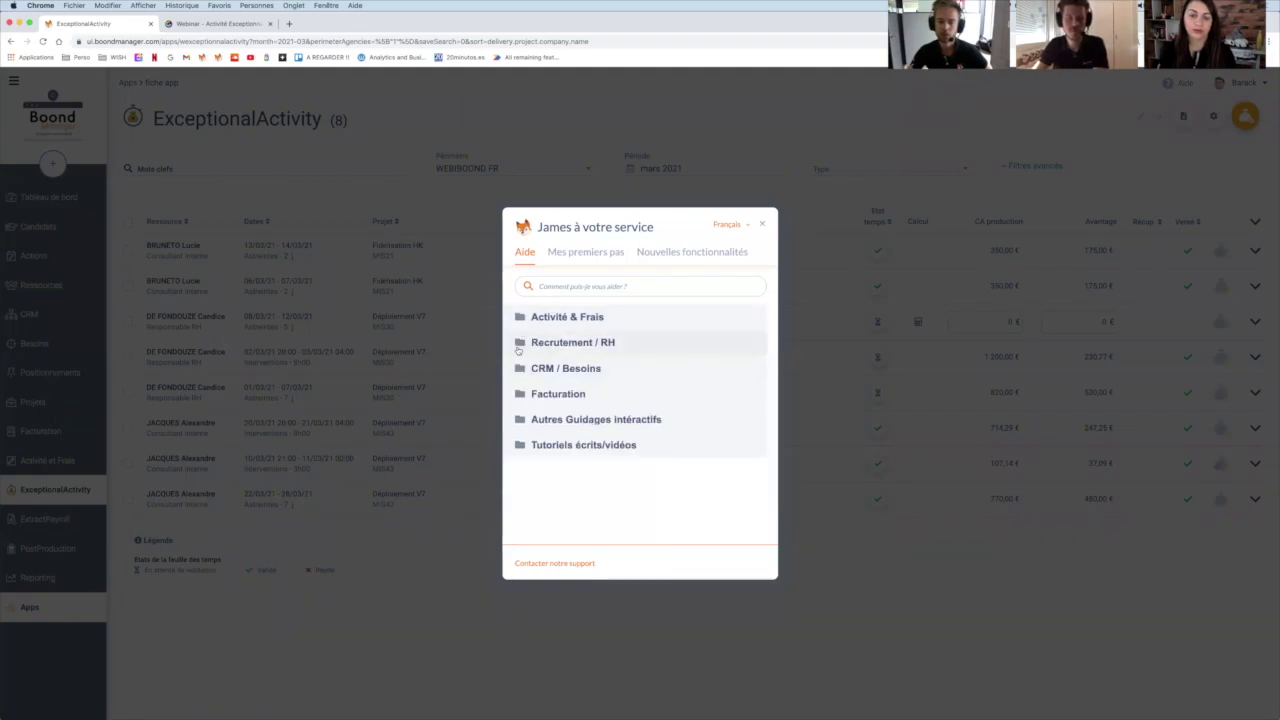
{"action": "left_click", "coordinate": [520, 343]}
{"action": "left_click", "coordinate": [521, 343]}
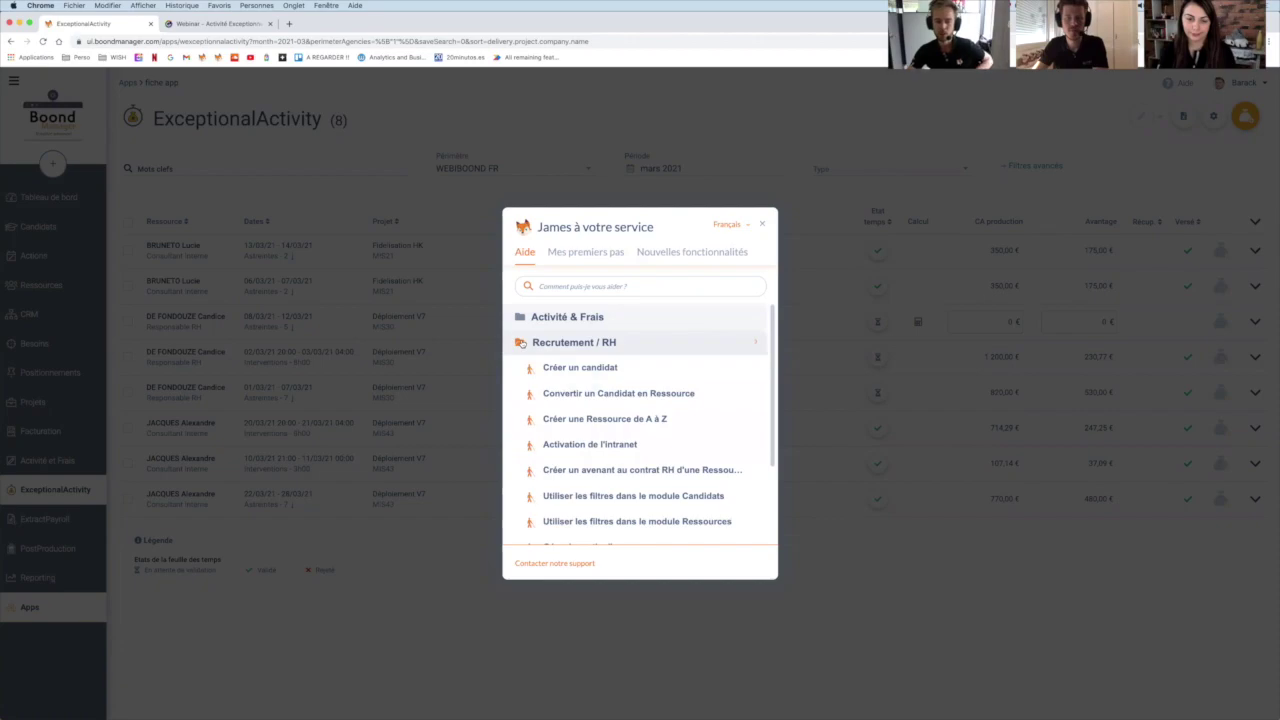
Search the help for "exceptionelle" and open the article "Comment gérer l'activité exceptionnelle de ses collaborateurs"
{"action": "left_click", "coordinate": [598, 286]}
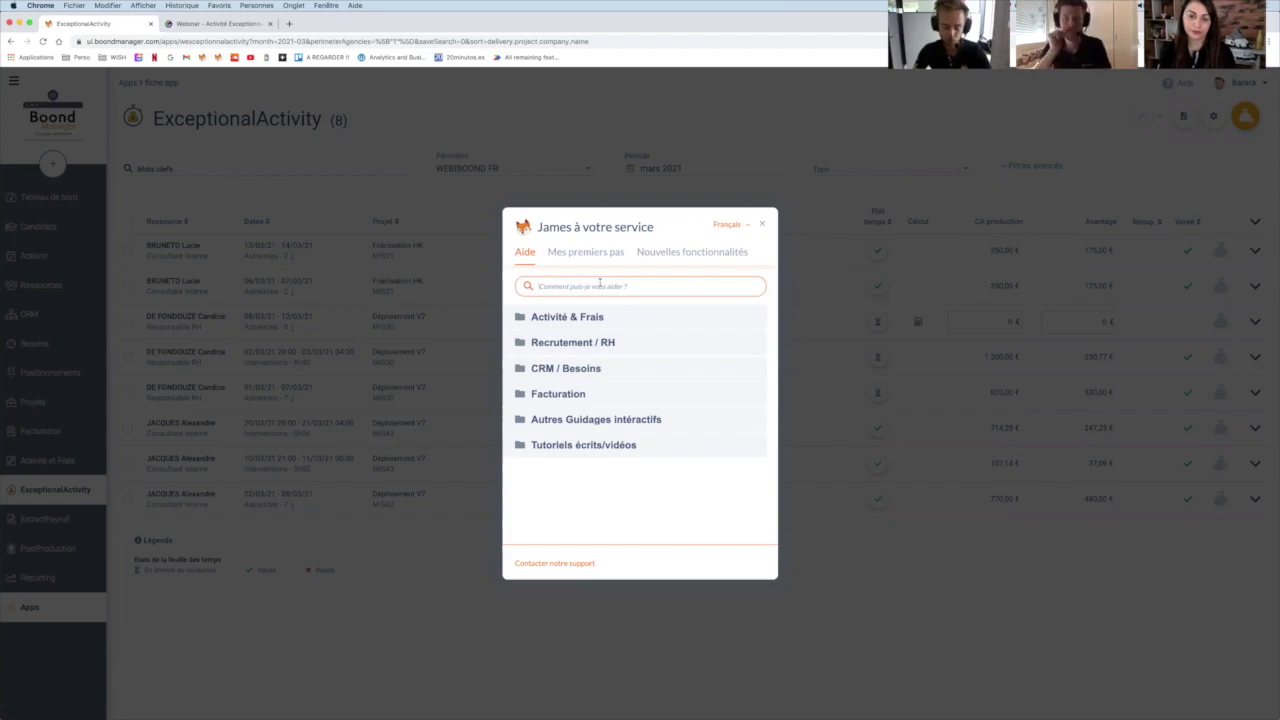
{"action": "type", "text": "exceptionnelle"}
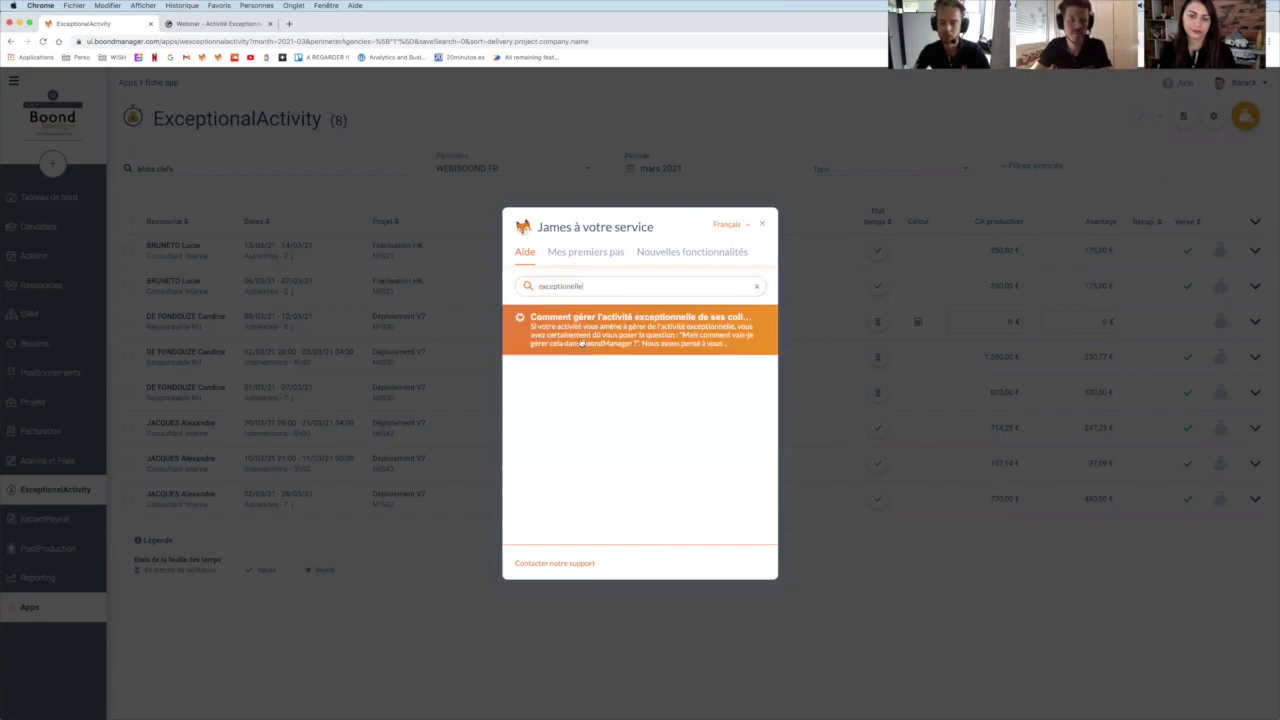
{"action": "left_click", "coordinate": [582, 342]}
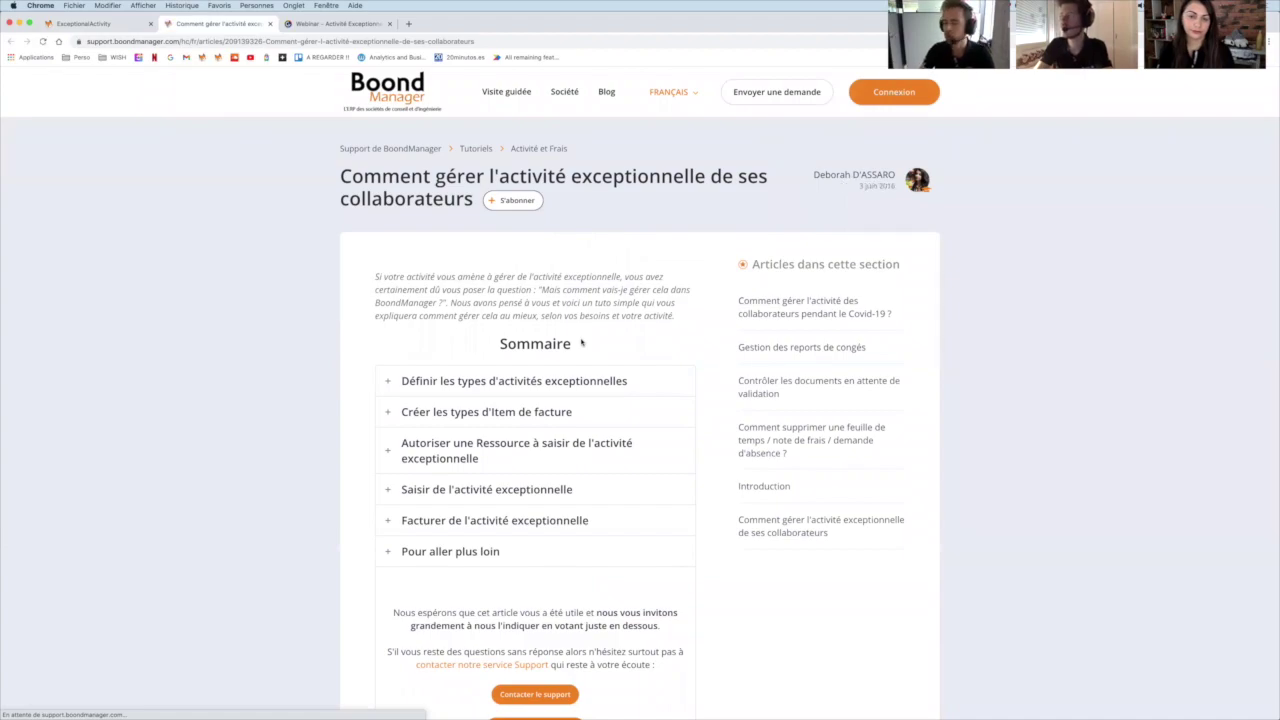
Look through the article's Sommaire and read its section "Pour aller plus loin", closing the section again
{"action": "scroll", "coordinate": [678, 414], "scroll_direction": "down", "scroll_amount": 1}
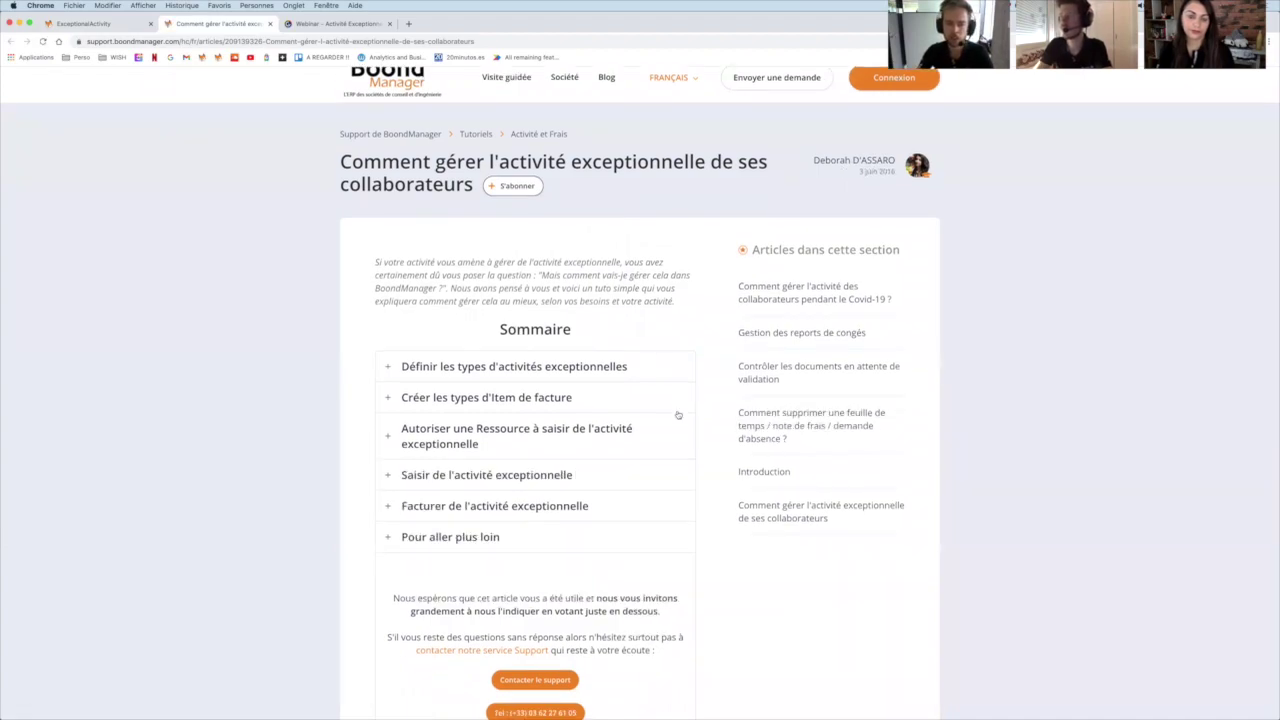
{"action": "scroll", "coordinate": [678, 414], "scroll_direction": "down", "scroll_amount": 2}
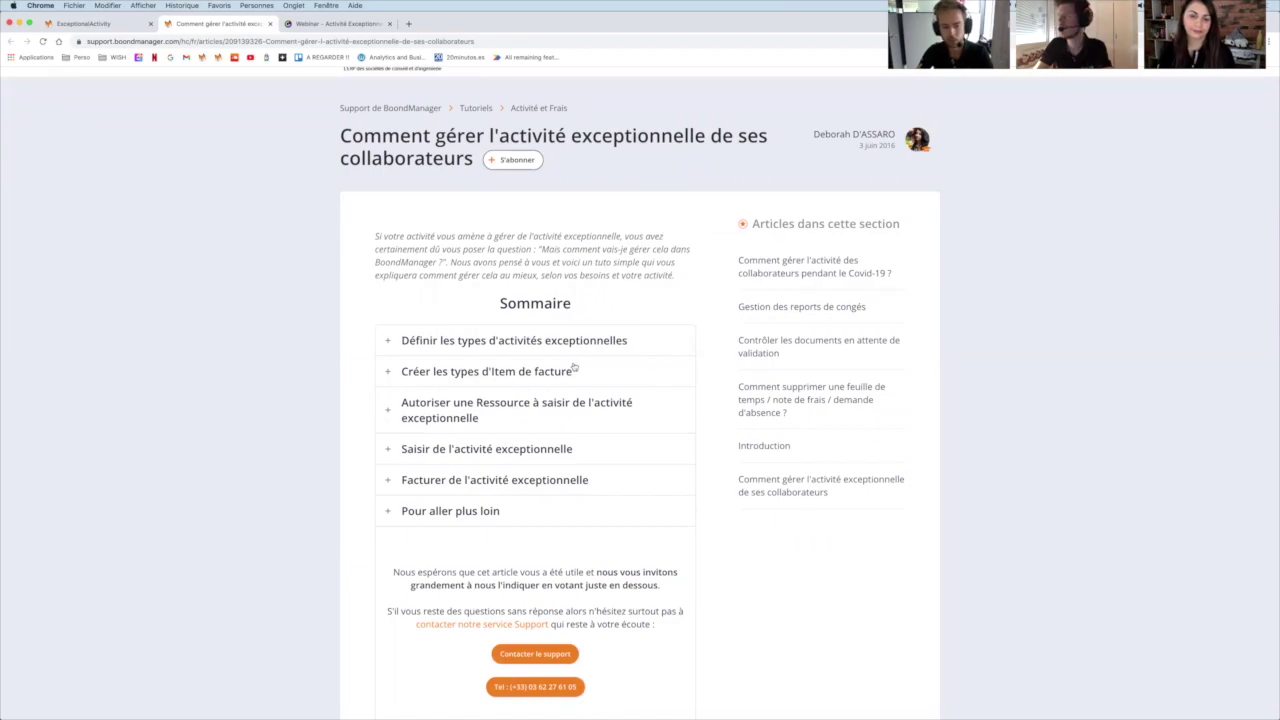
{"action": "scroll", "coordinate": [528, 296], "scroll_direction": "down", "scroll_amount": 3}
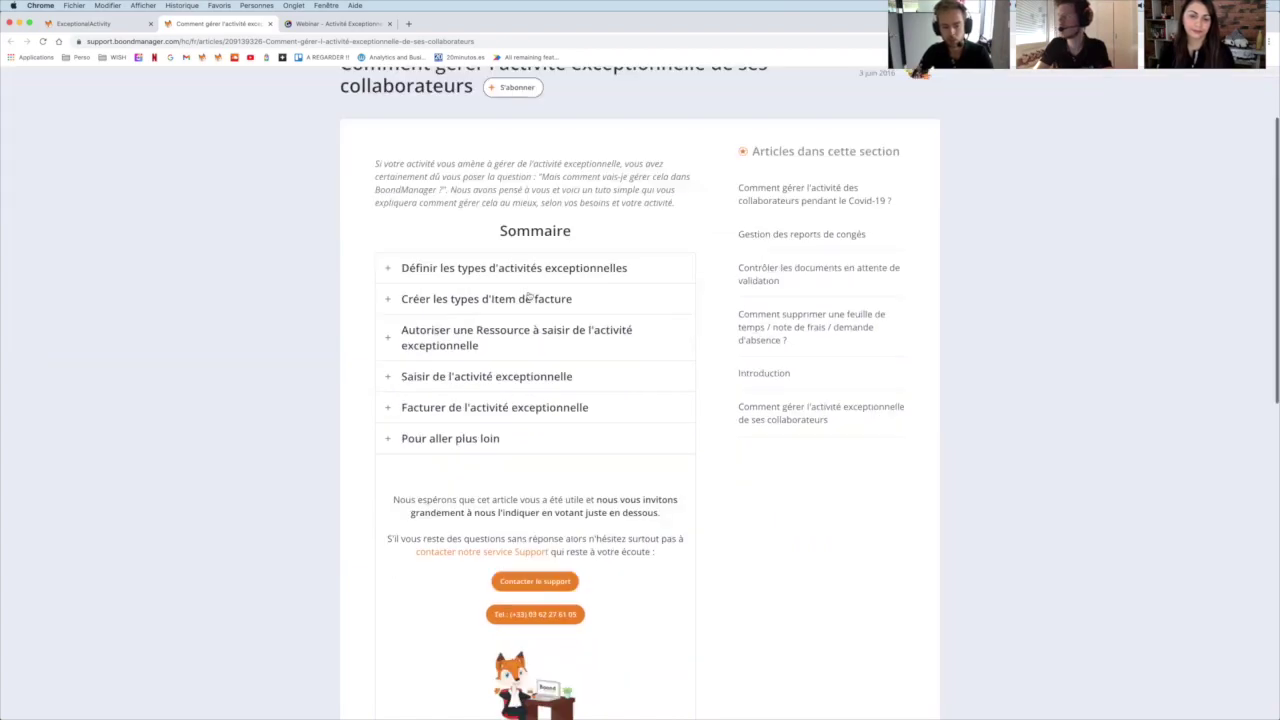
{"action": "scroll", "coordinate": [537, 430], "scroll_direction": "down", "scroll_amount": 1}
{"action": "left_click", "coordinate": [491, 420]}
{"action": "scroll", "coordinate": [640, 490], "scroll_direction": "down", "scroll_amount": 1}
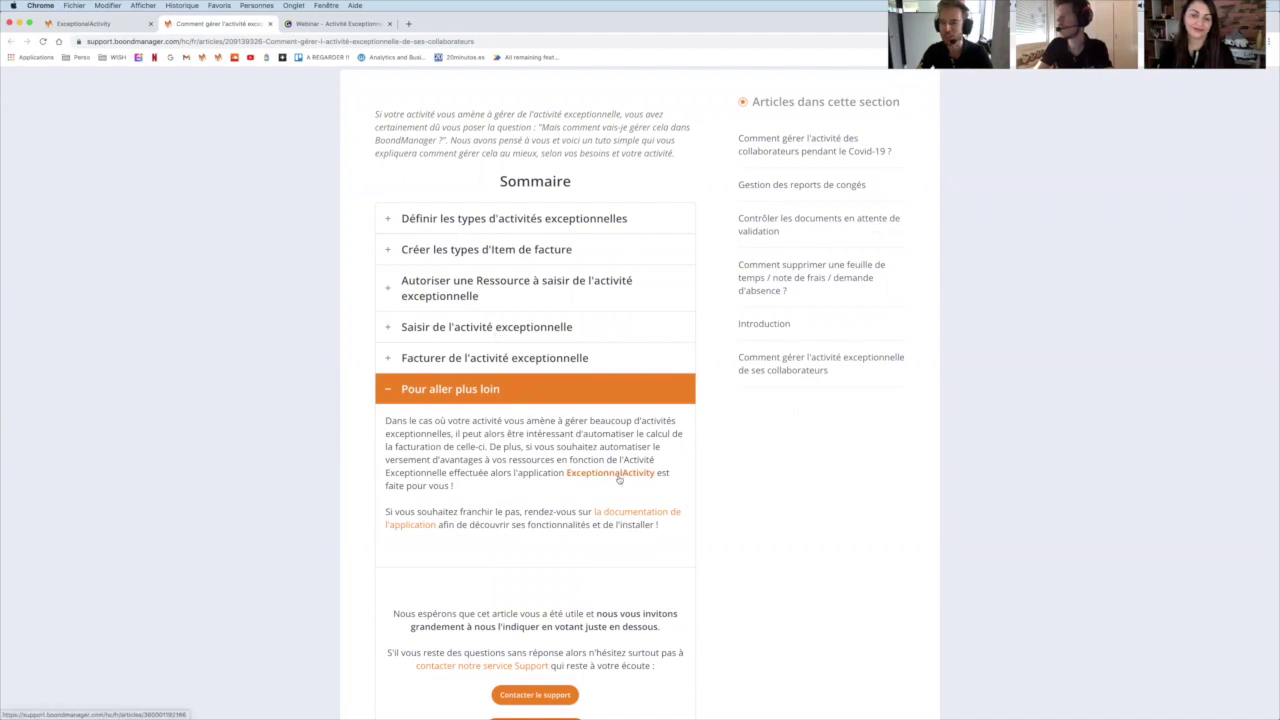
{"action": "left_click", "coordinate": [564, 392]}
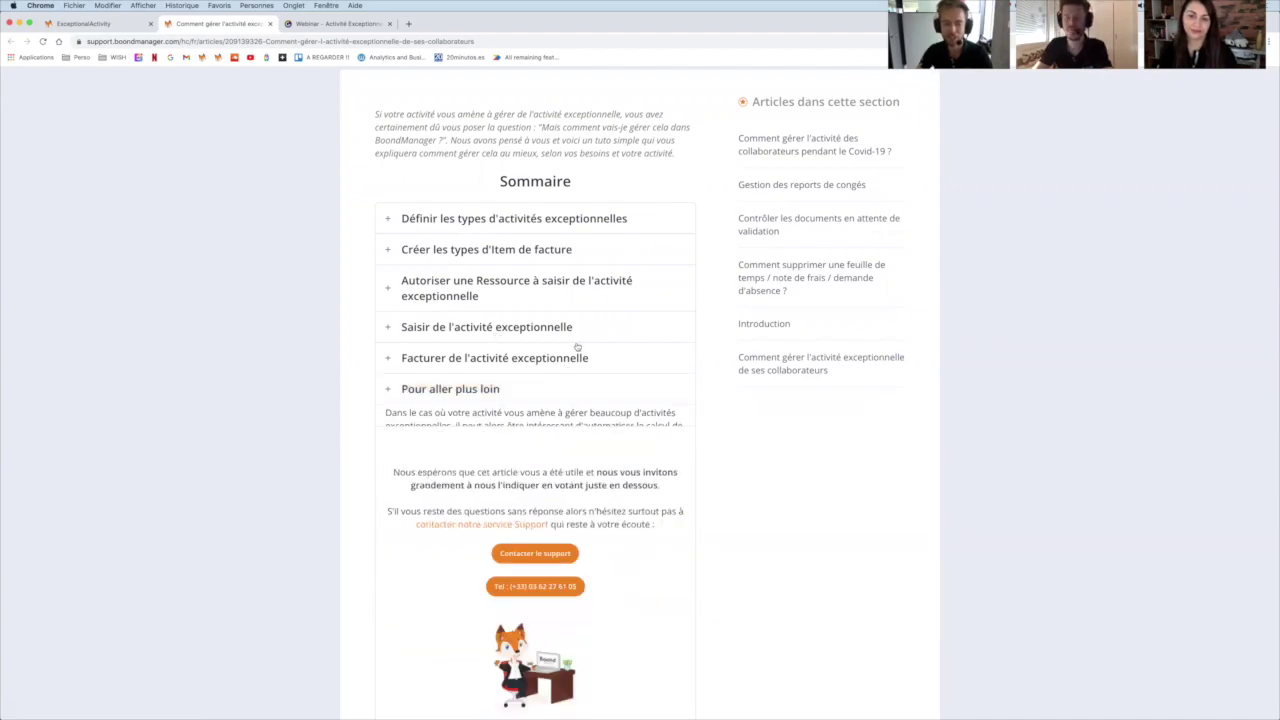
Examine the article's sections "Définir les types d'activités exceptionnelles" and "Créer les types d'Item de facture"
{"action": "scroll", "coordinate": [563, 337], "scroll_direction": "up", "scroll_amount": 3}
{"action": "left_click", "coordinate": [514, 396]}
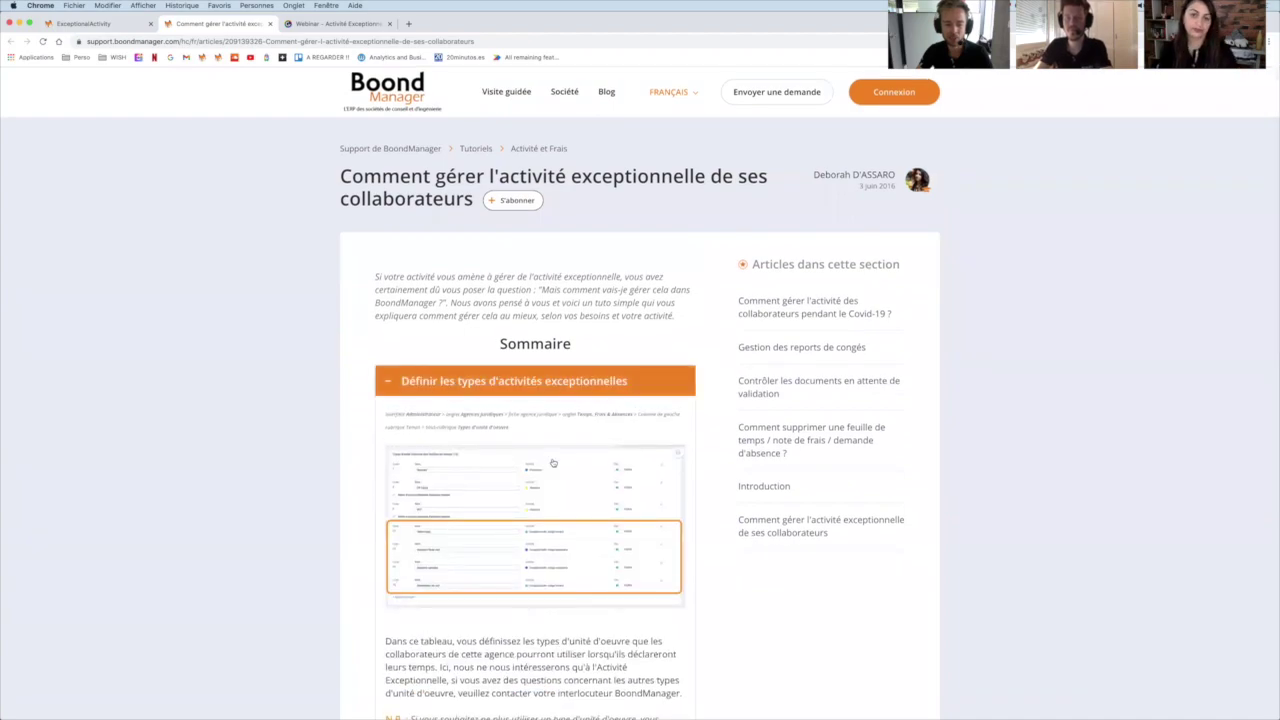
{"action": "scroll", "coordinate": [551, 463], "scroll_direction": "down", "scroll_amount": 10}
{"action": "scroll", "coordinate": [552, 461], "scroll_direction": "down", "scroll_amount": 5}
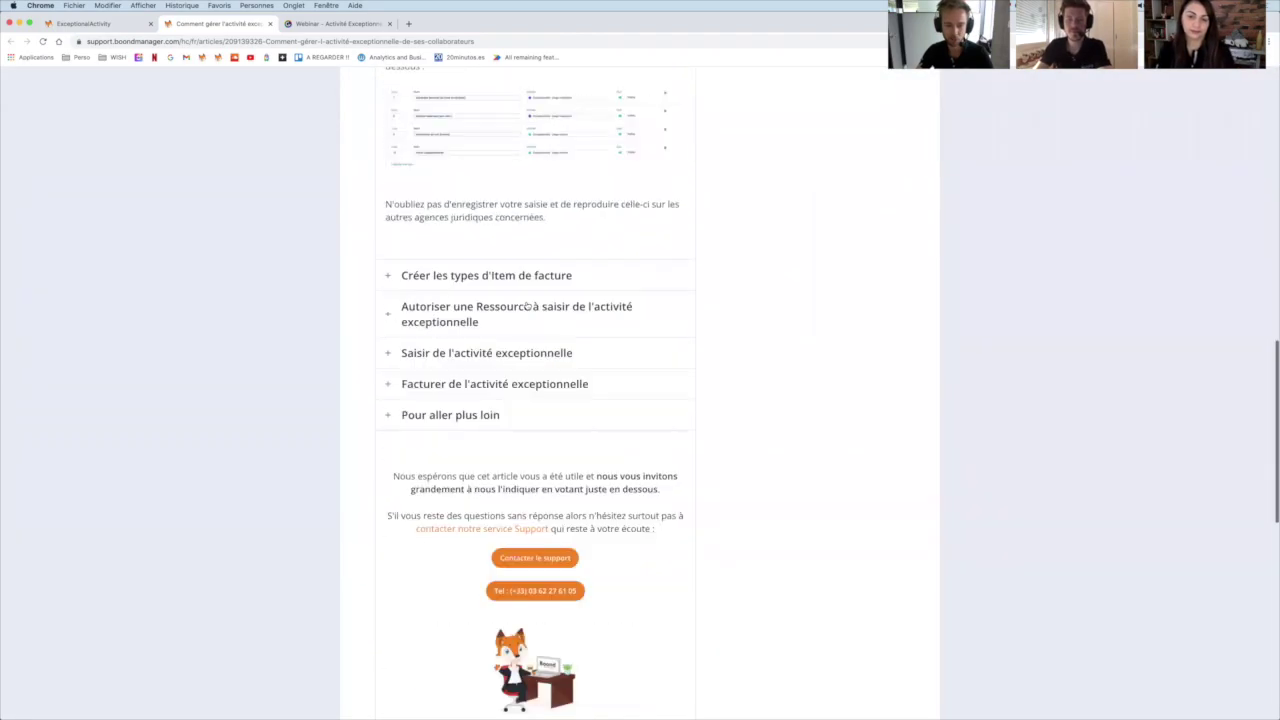
{"action": "left_click", "coordinate": [549, 261]}
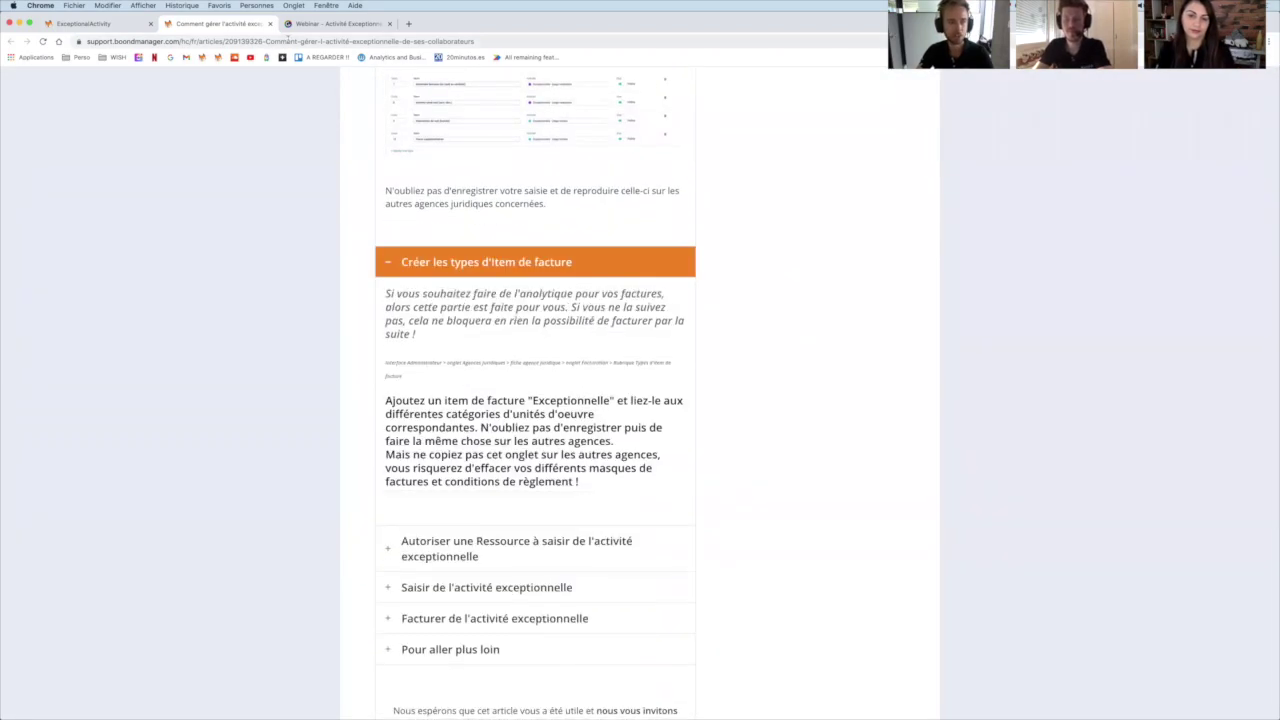
Return to the ExceptionalActivity help window, open the support request form from it and review the form's fields
{"action": "left_click", "coordinate": [101, 27]}
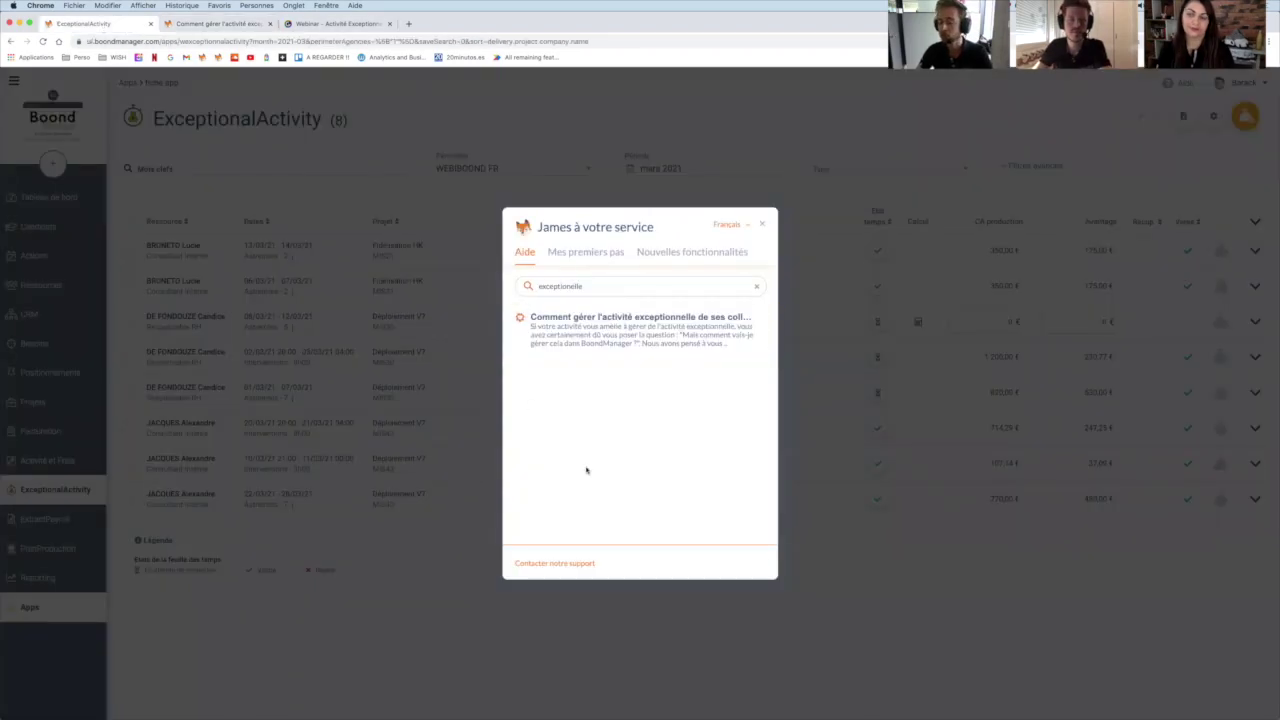
{"action": "left_click", "coordinate": [548, 565]}
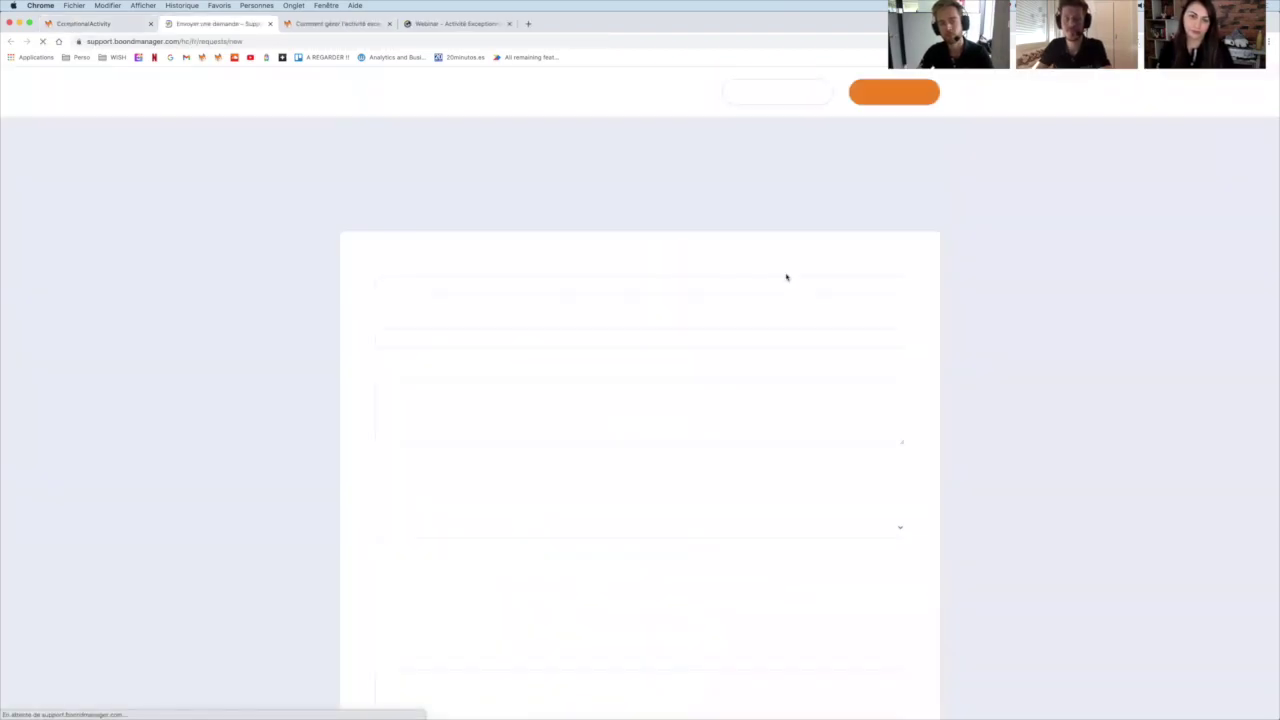
{"action": "left_click", "coordinate": [433, 288]}
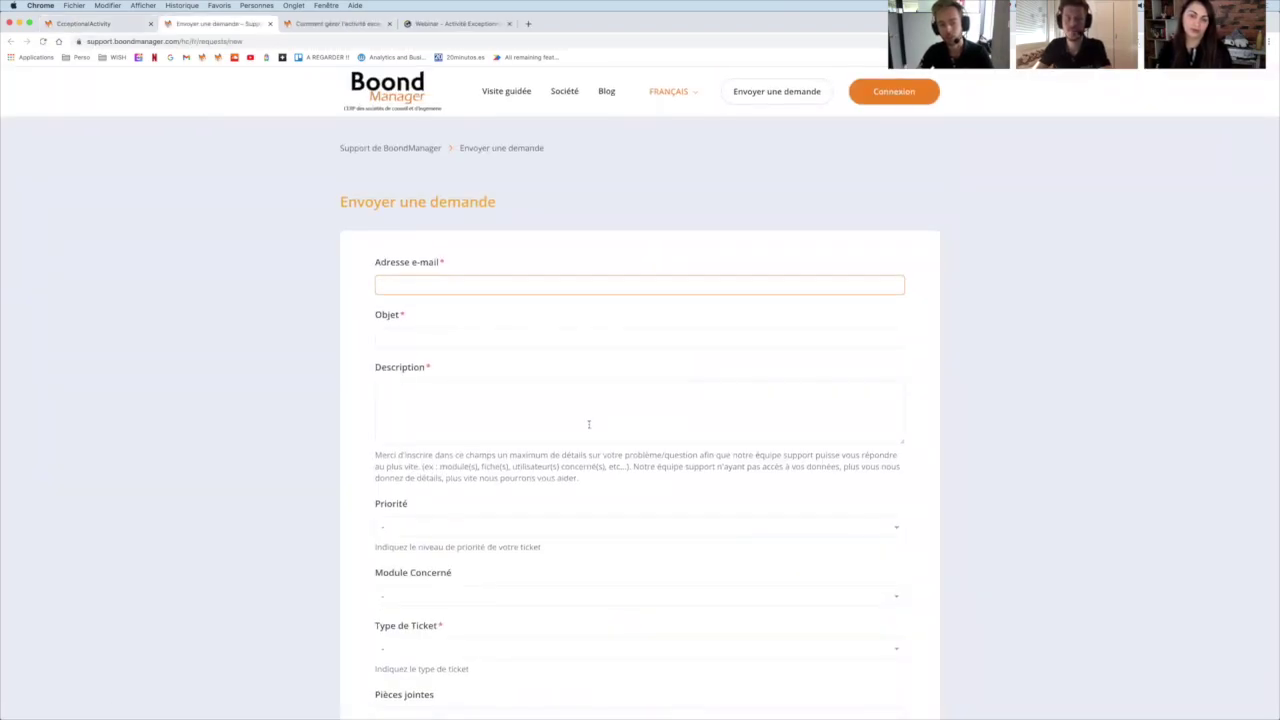
{"action": "scroll", "coordinate": [588, 423], "scroll_direction": "down", "scroll_amount": 2}
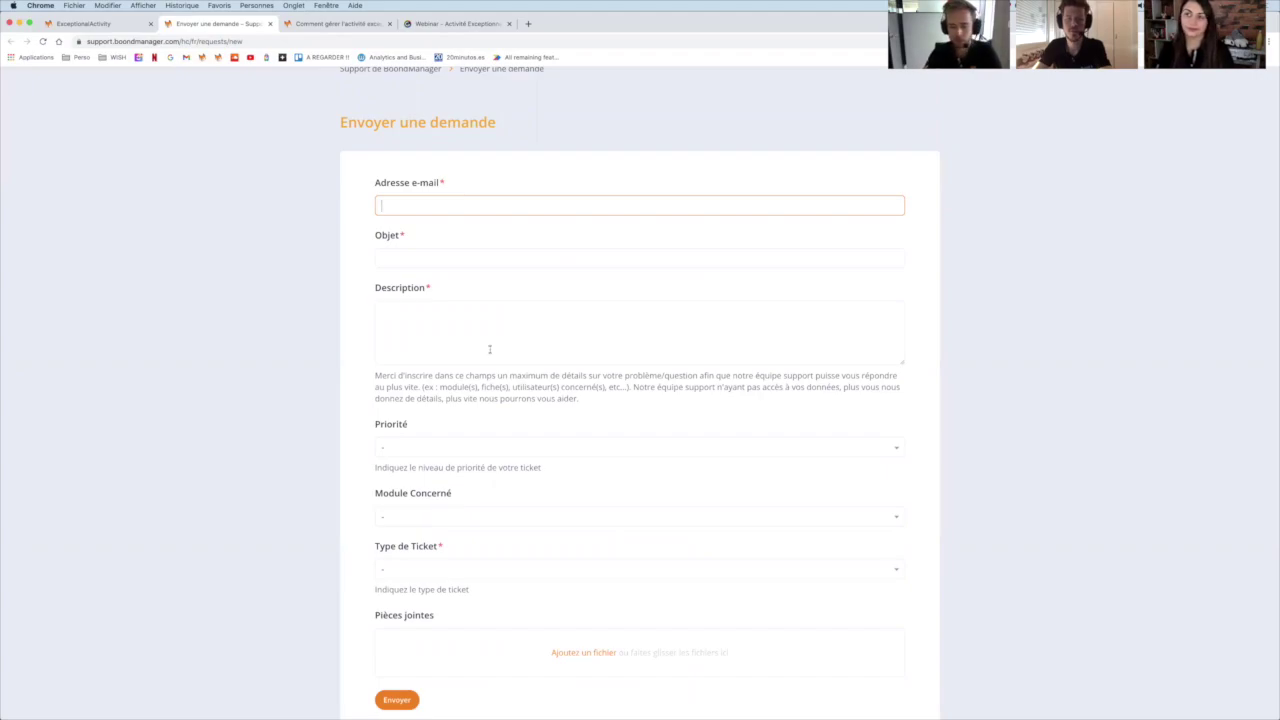
Close the help window in ExceptionalActivity and show the closing "Merci !" slide of the Genially webinar presentation
{"action": "left_click", "coordinate": [93, 22]}
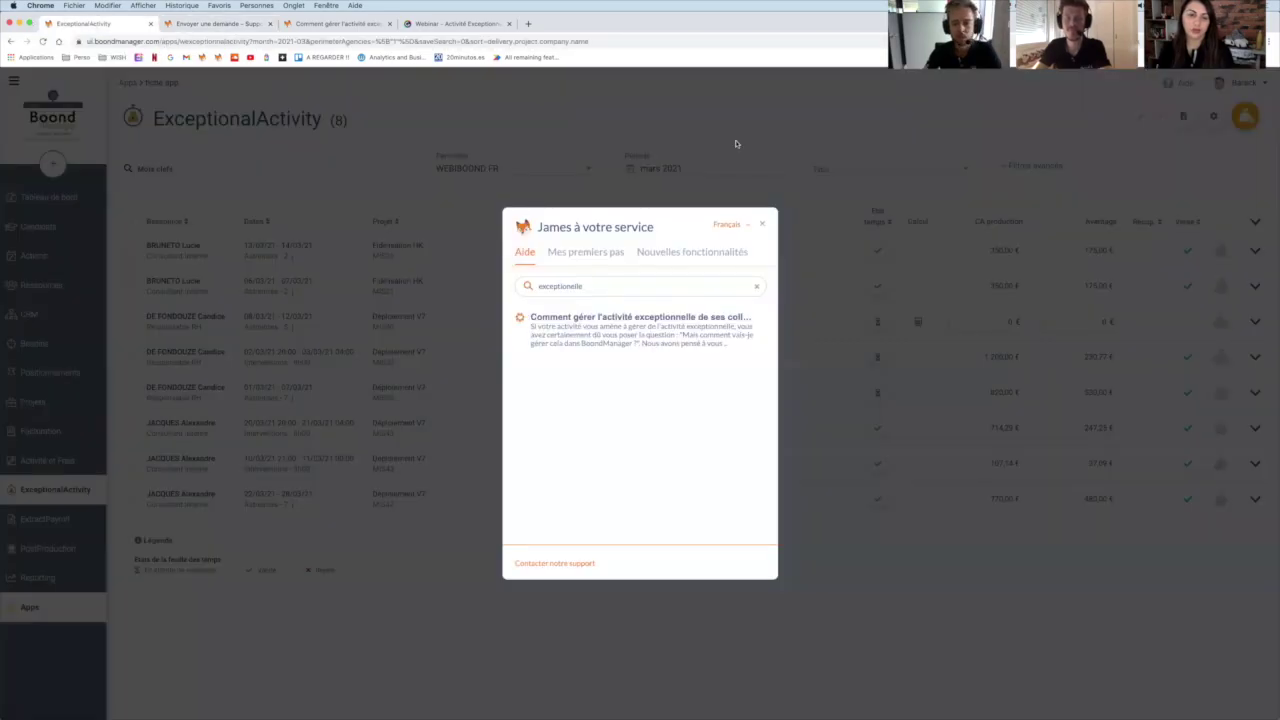
{"action": "left_click", "coordinate": [761, 225]}
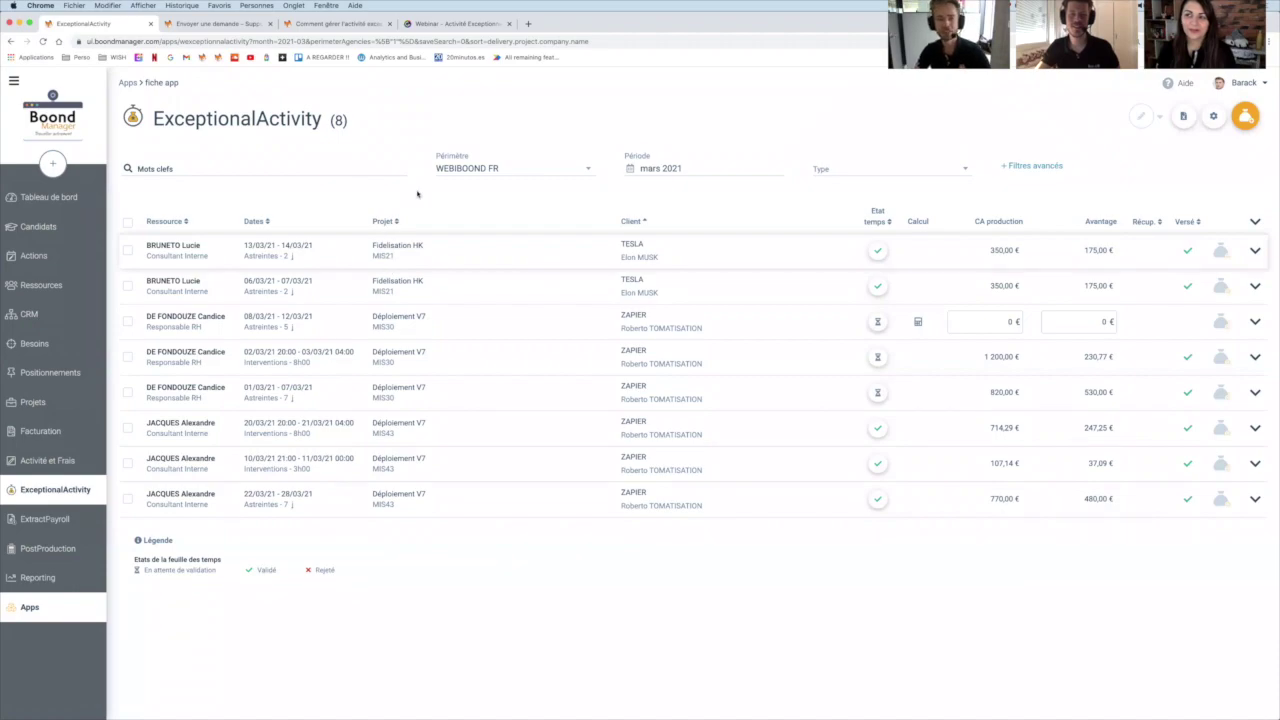
{"action": "left_click", "coordinate": [459, 23]}
{"action": "key", "text": "Right"}
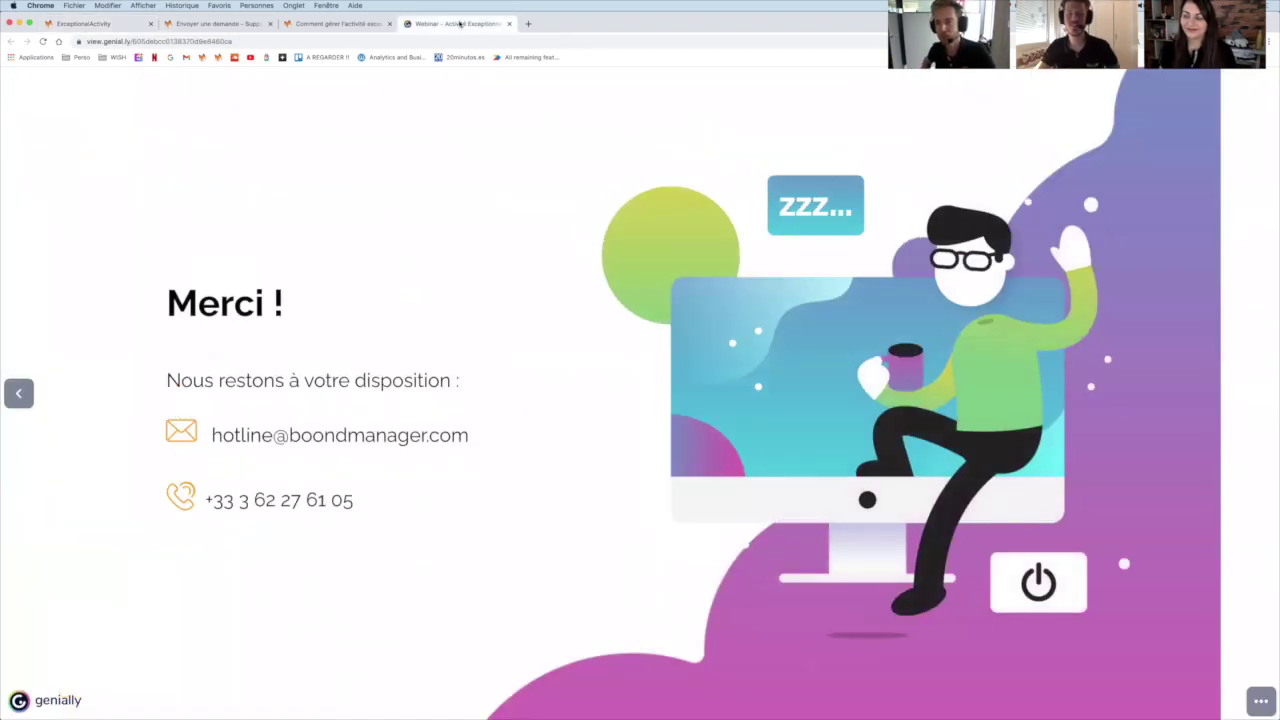